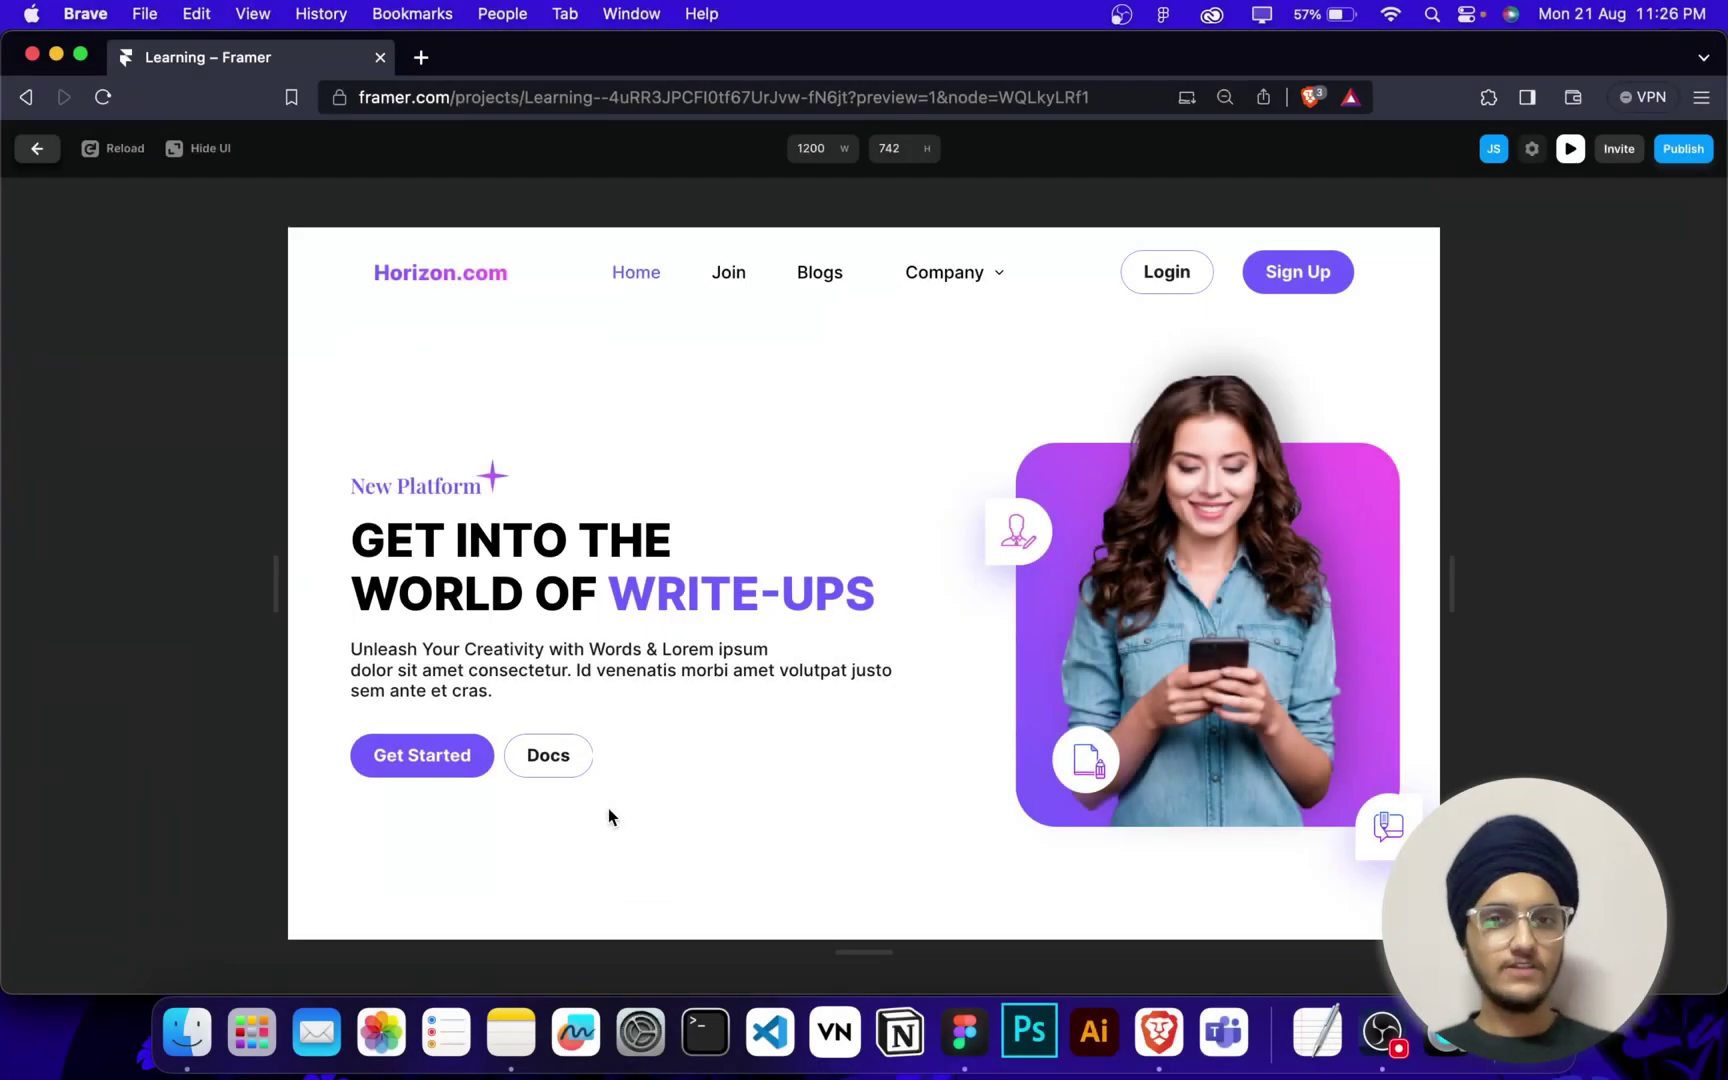
Toggle the Company dropdown in Preview, then go back to the editor.
{"action": "left_click", "coordinate": [984, 278]}
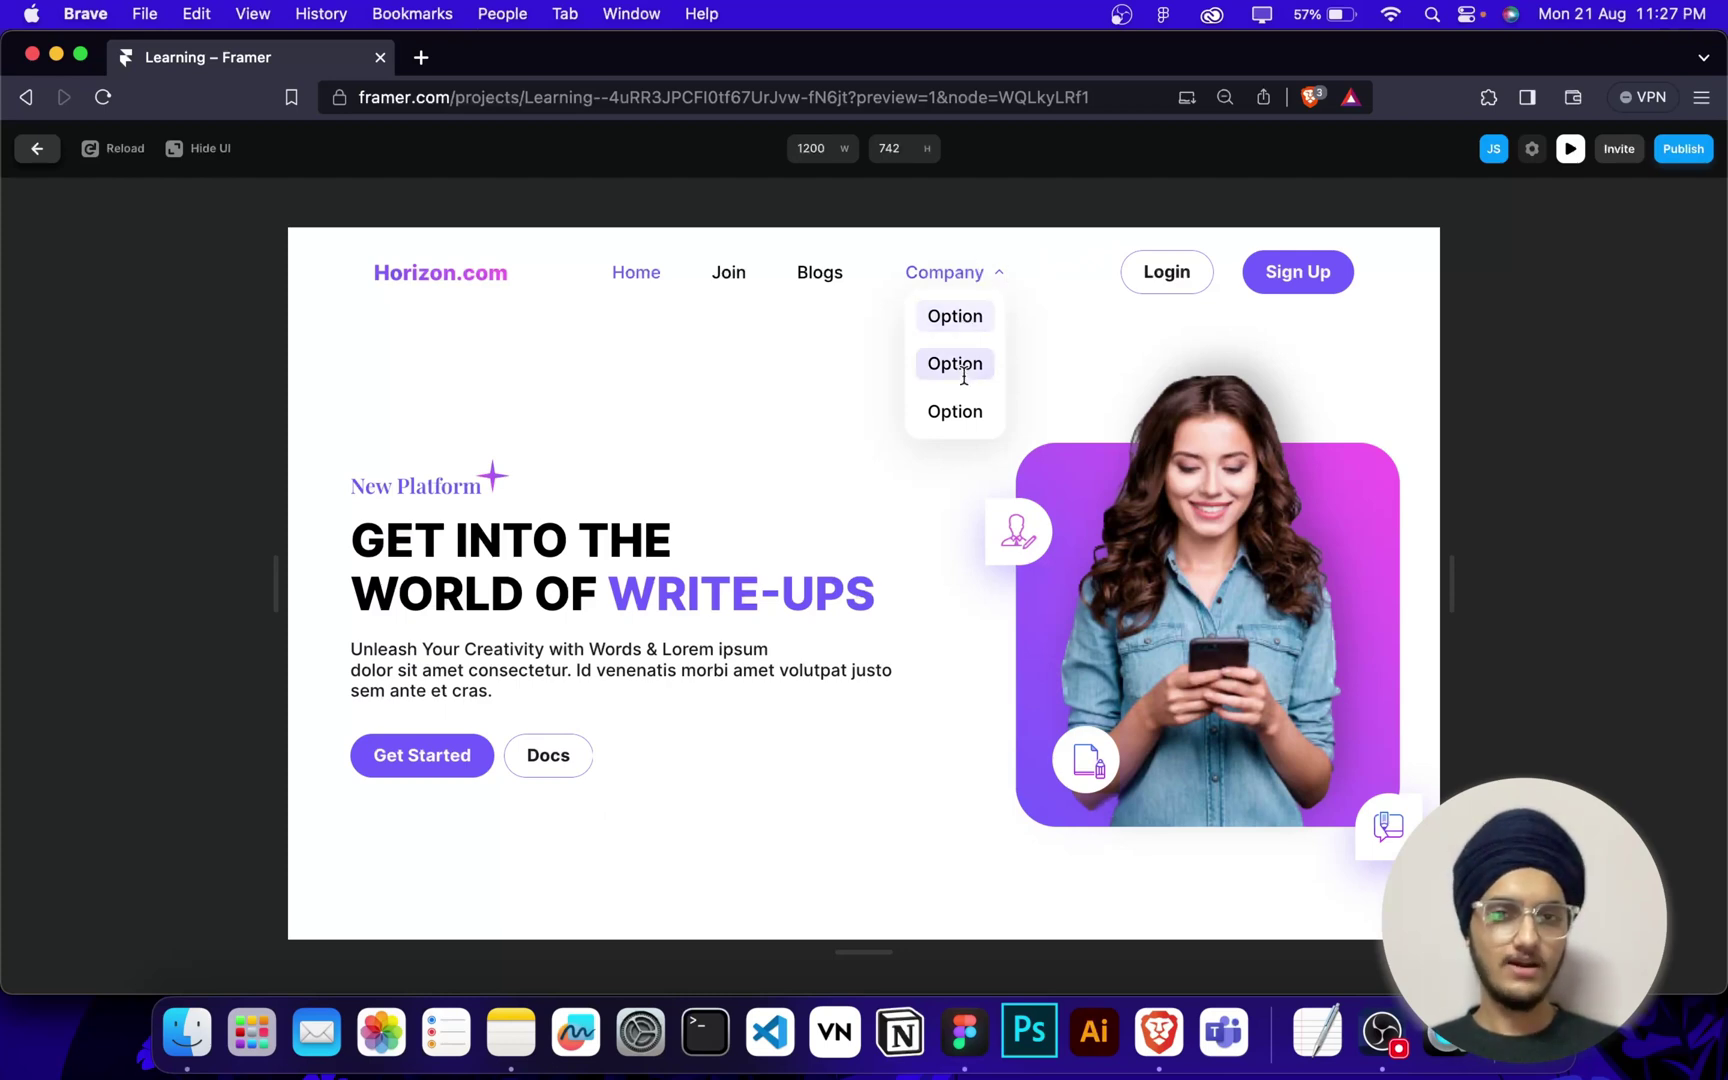
{"action": "left_click", "coordinate": [1018, 280]}
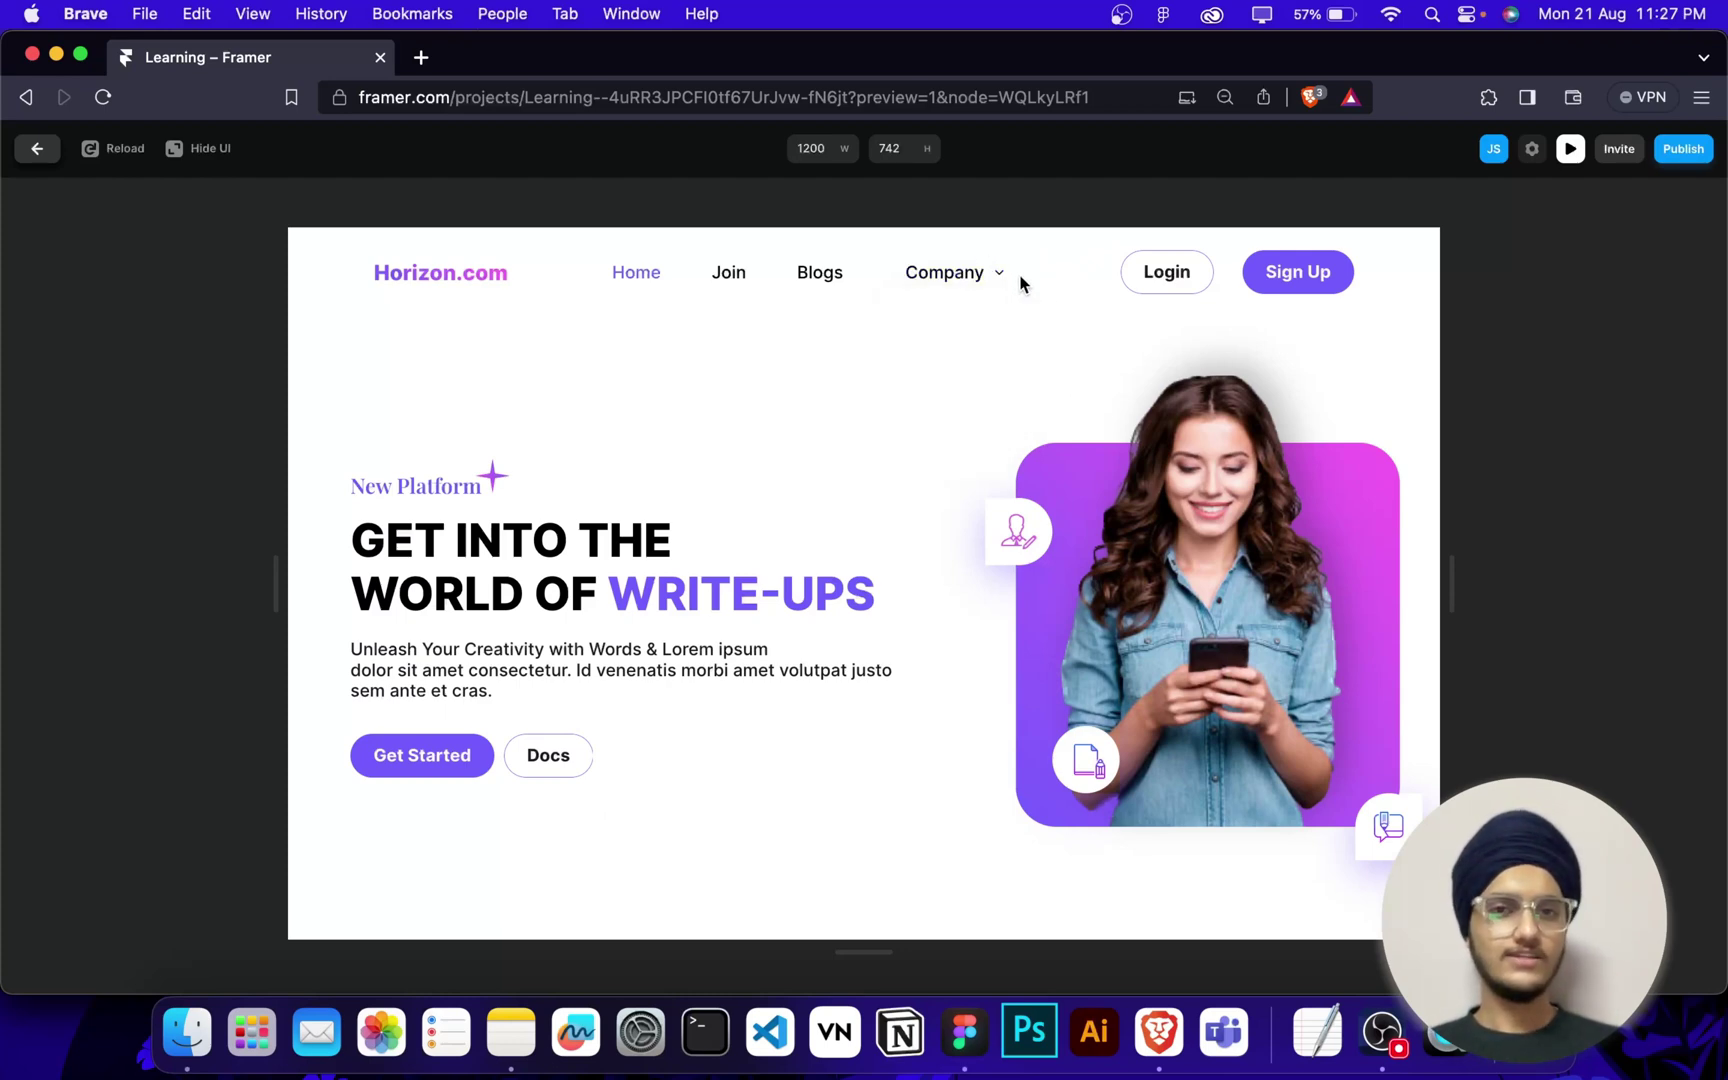
{"action": "left_click", "coordinate": [1010, 281]}
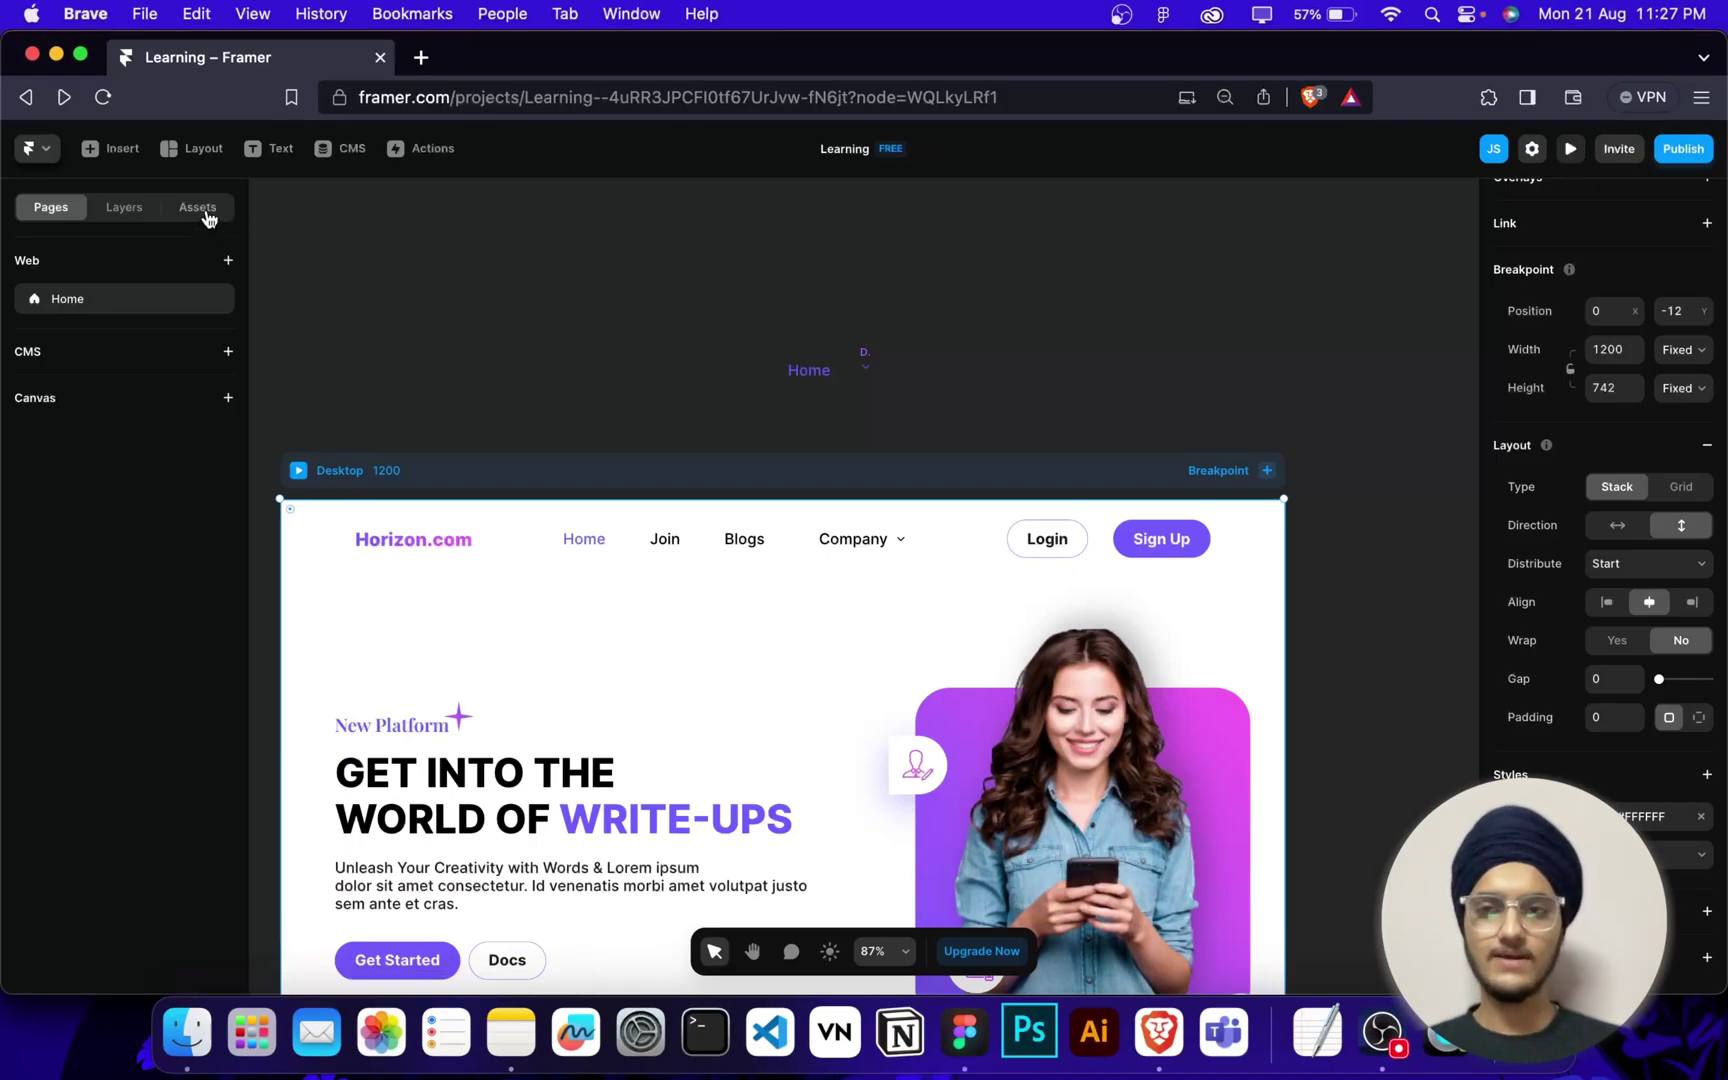
Create a new component titled Nav/Option from the Assets components list.
{"action": "left_click", "coordinate": [197, 208]}
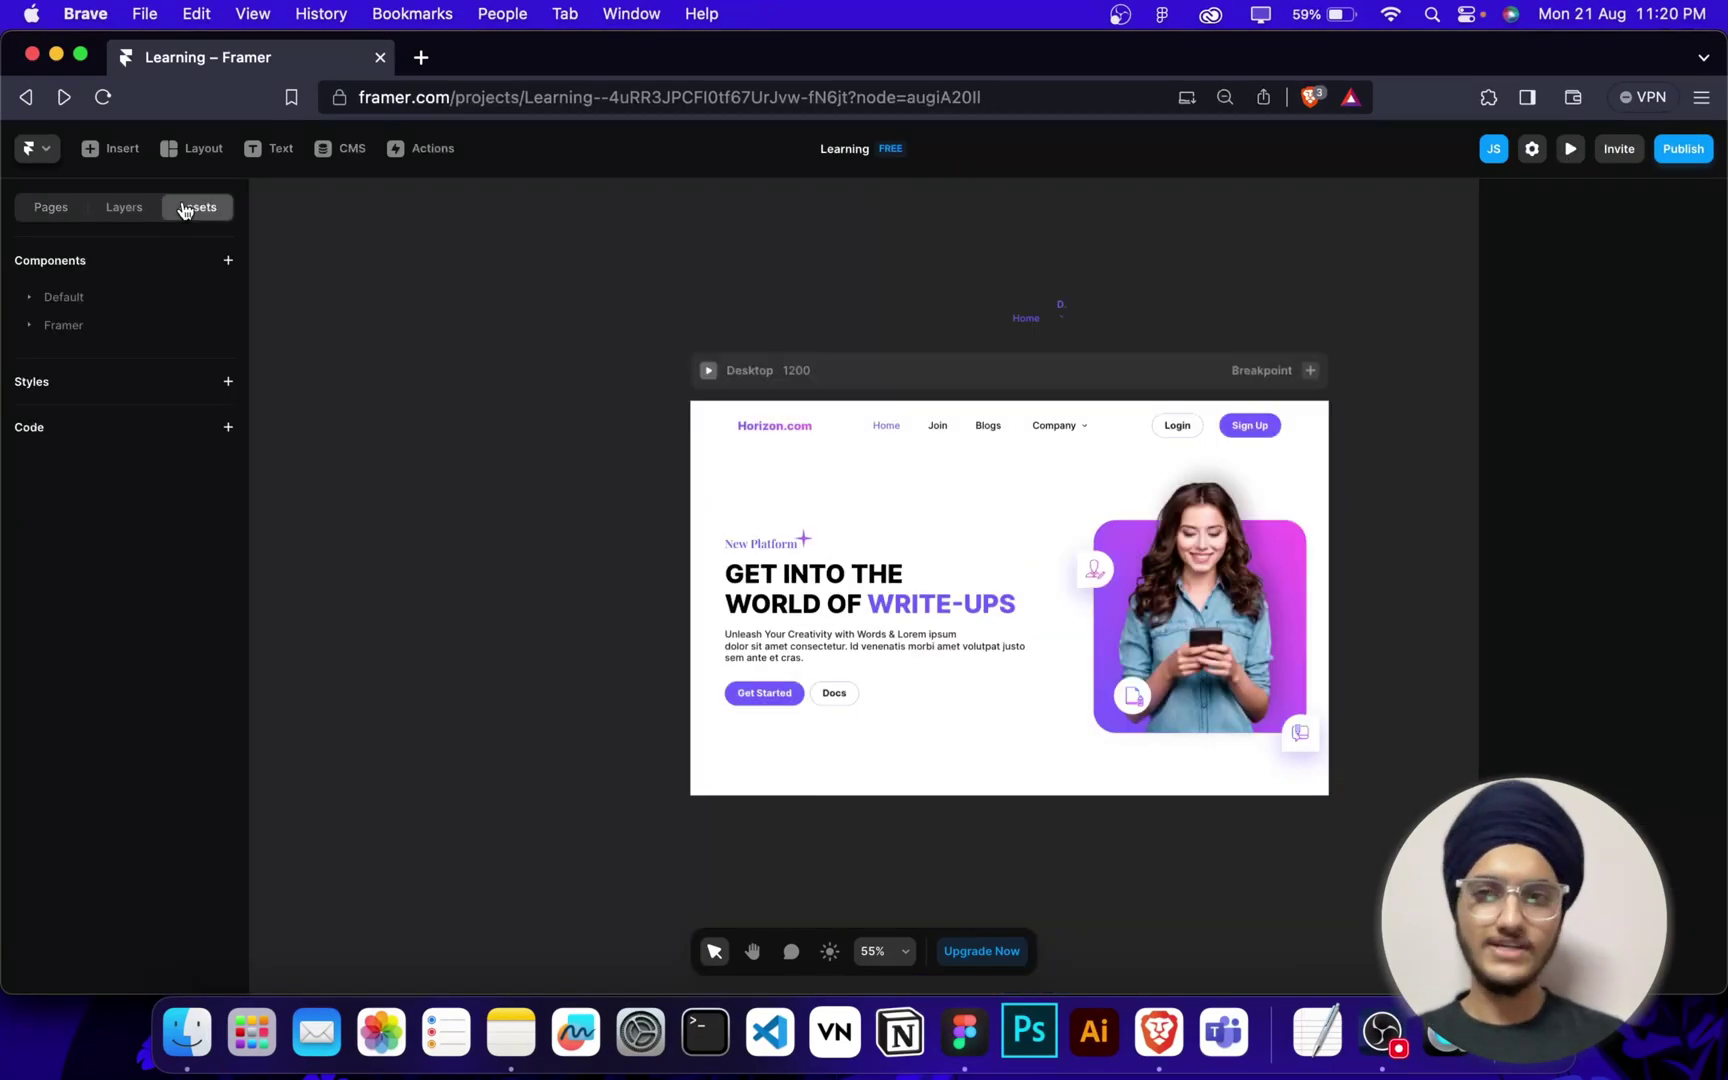
{"action": "left_click", "coordinate": [228, 261]}
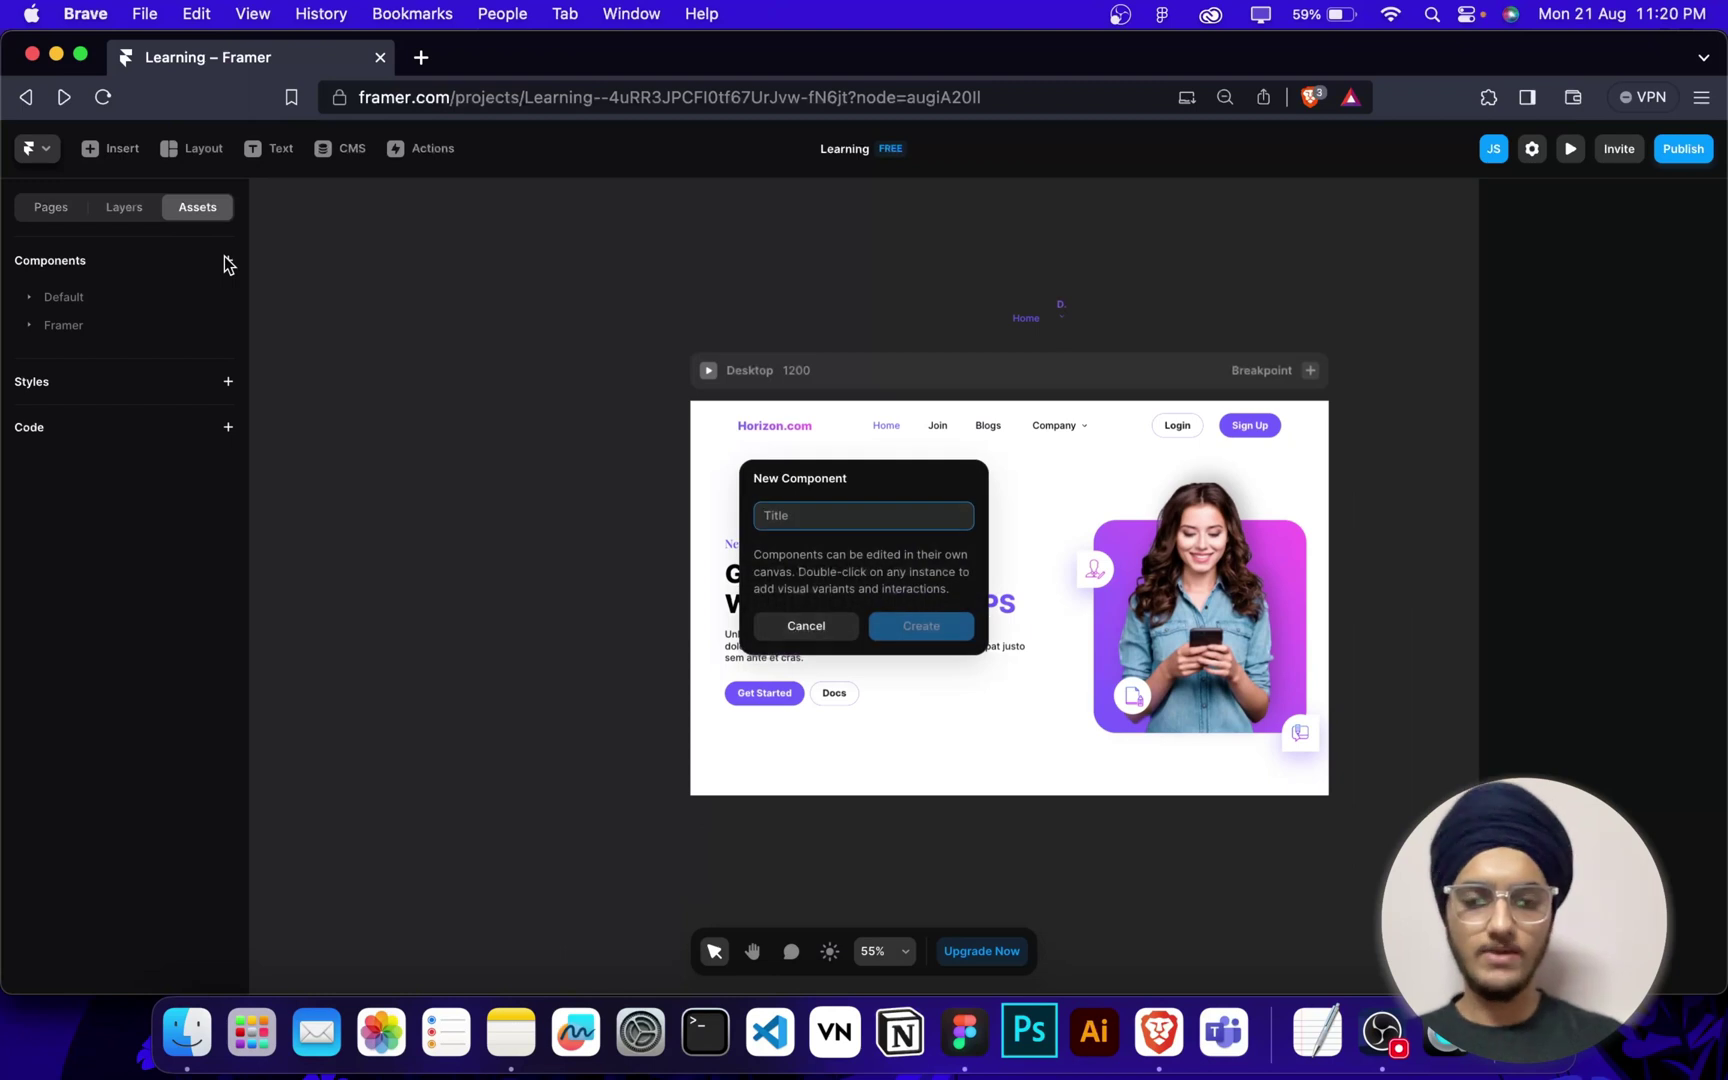
{"action": "type", "text": "Nav/Option"}
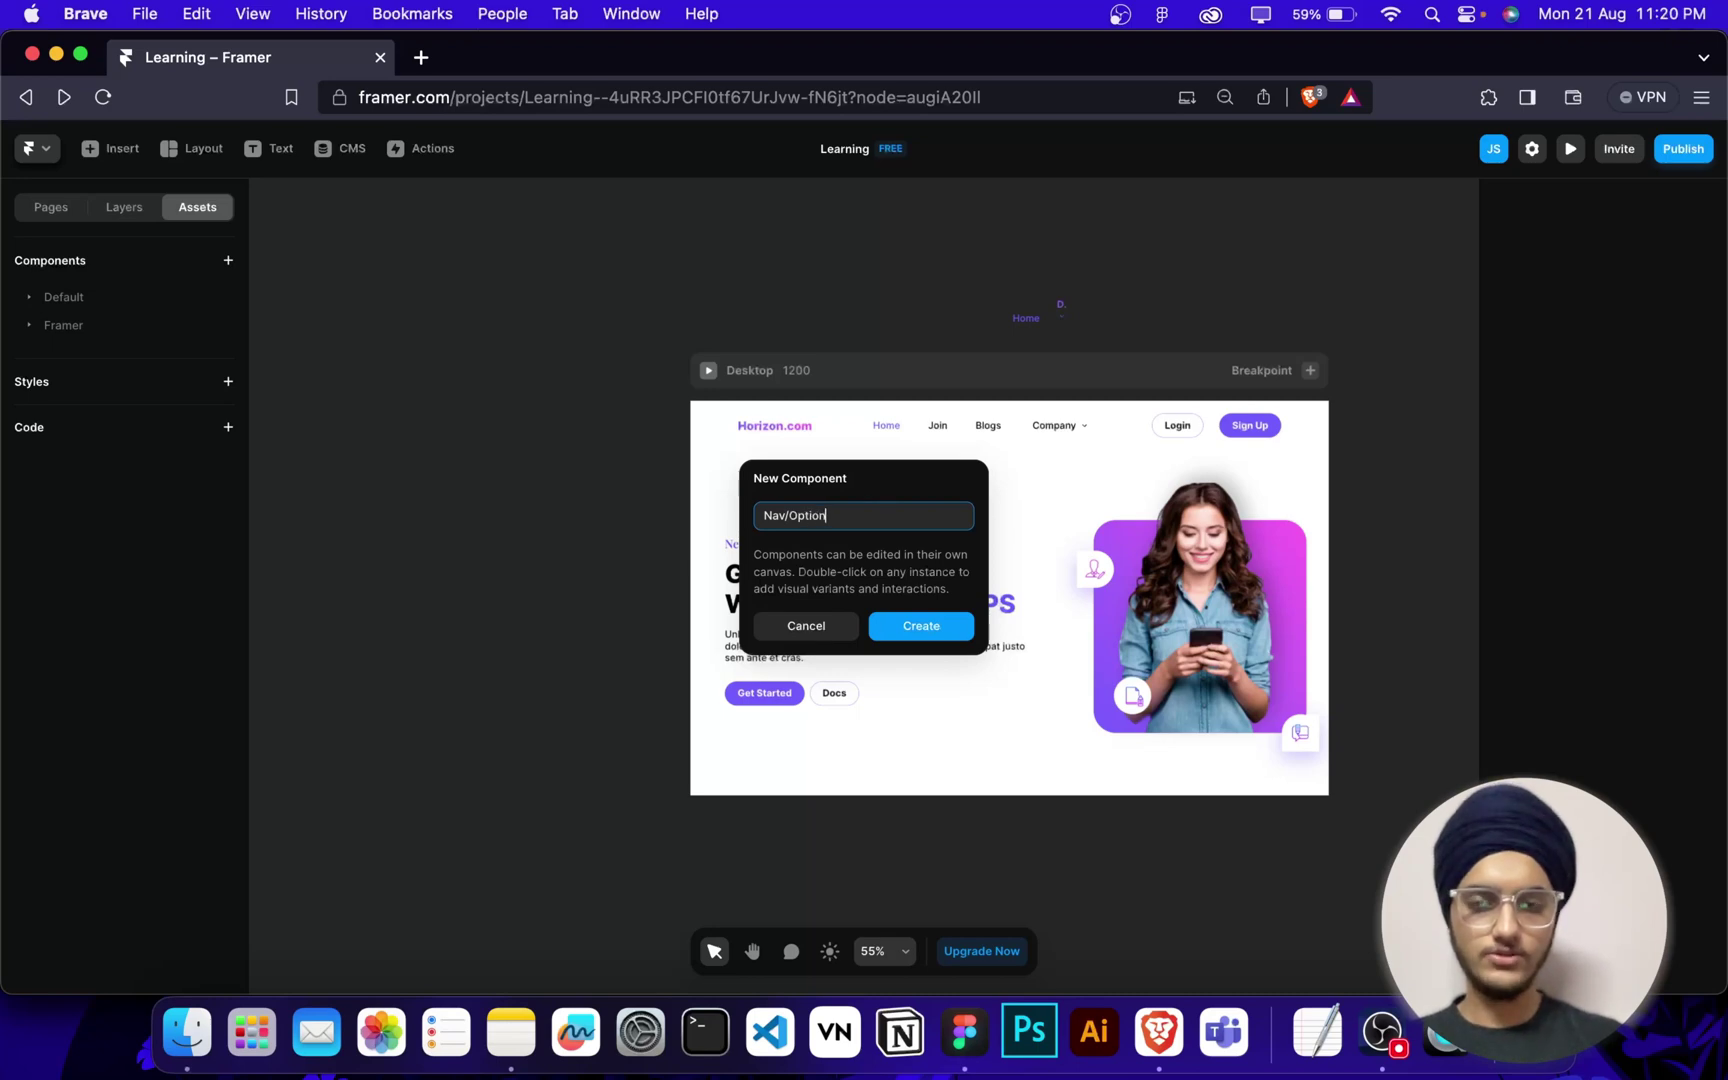
{"action": "left_click", "coordinate": [925, 622]}
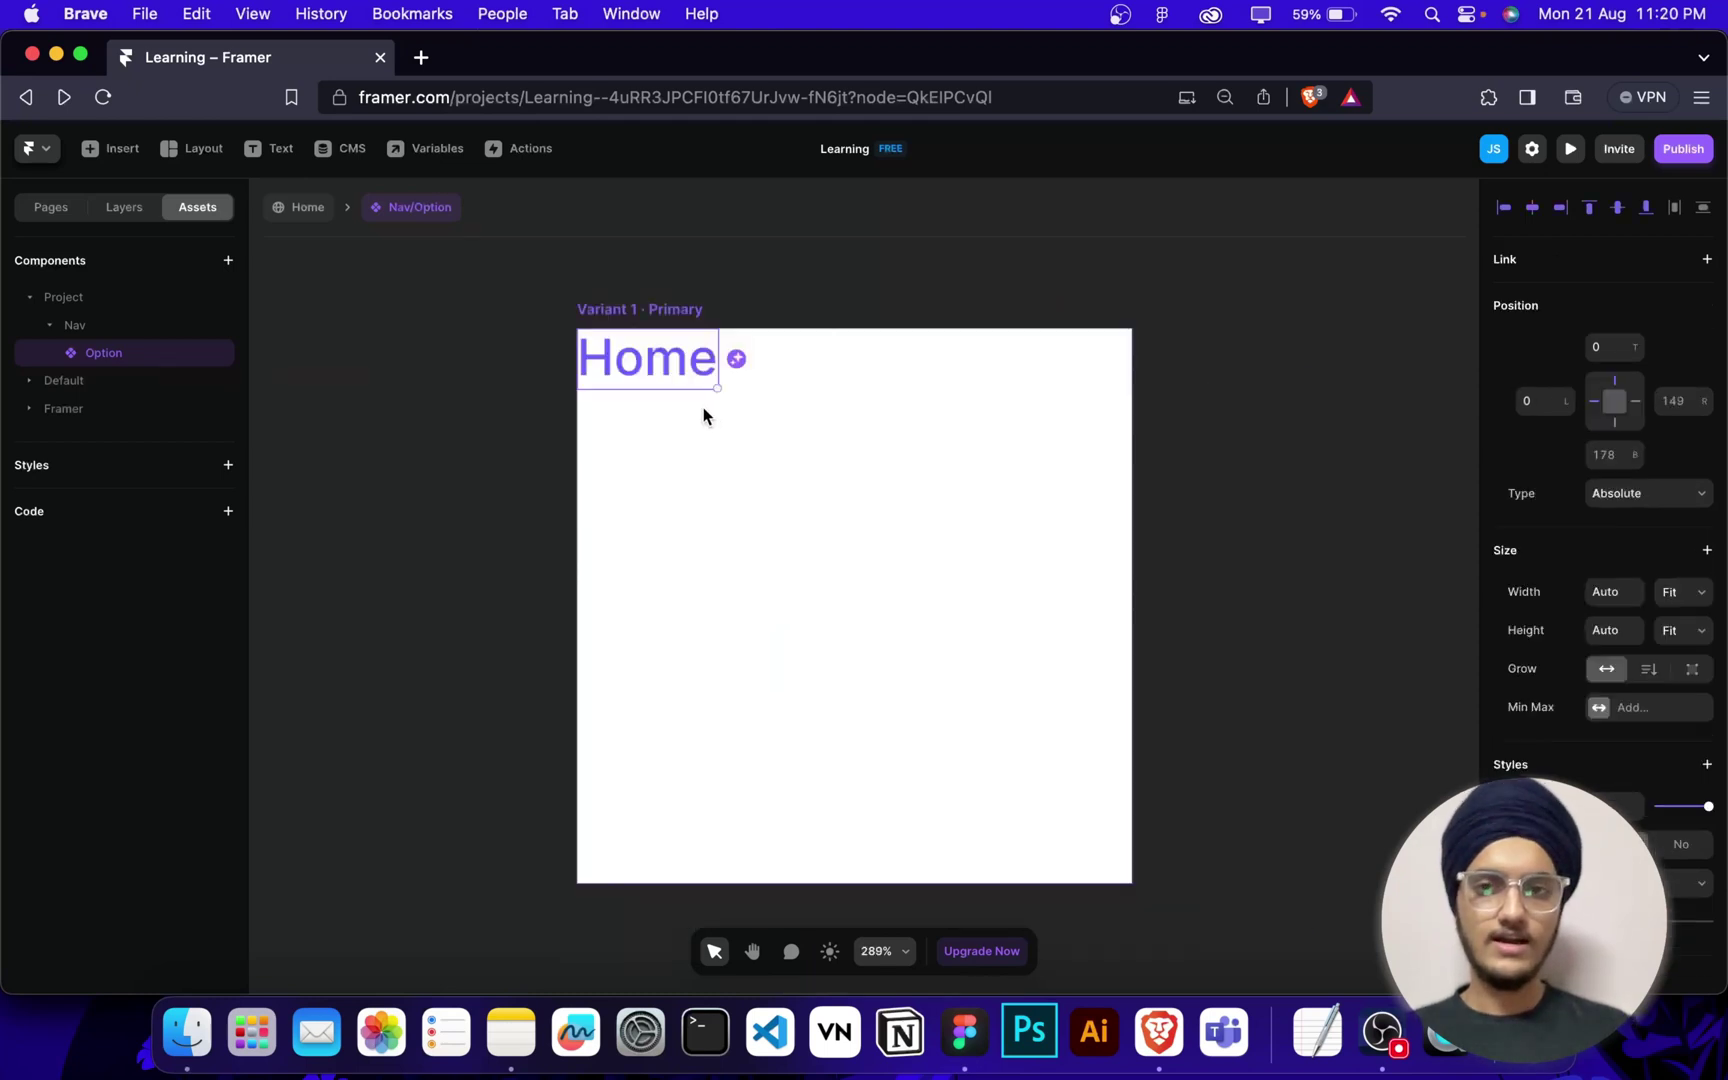
Change the component's Home text to Option.
{"action": "double_click", "coordinate": [676, 364]}
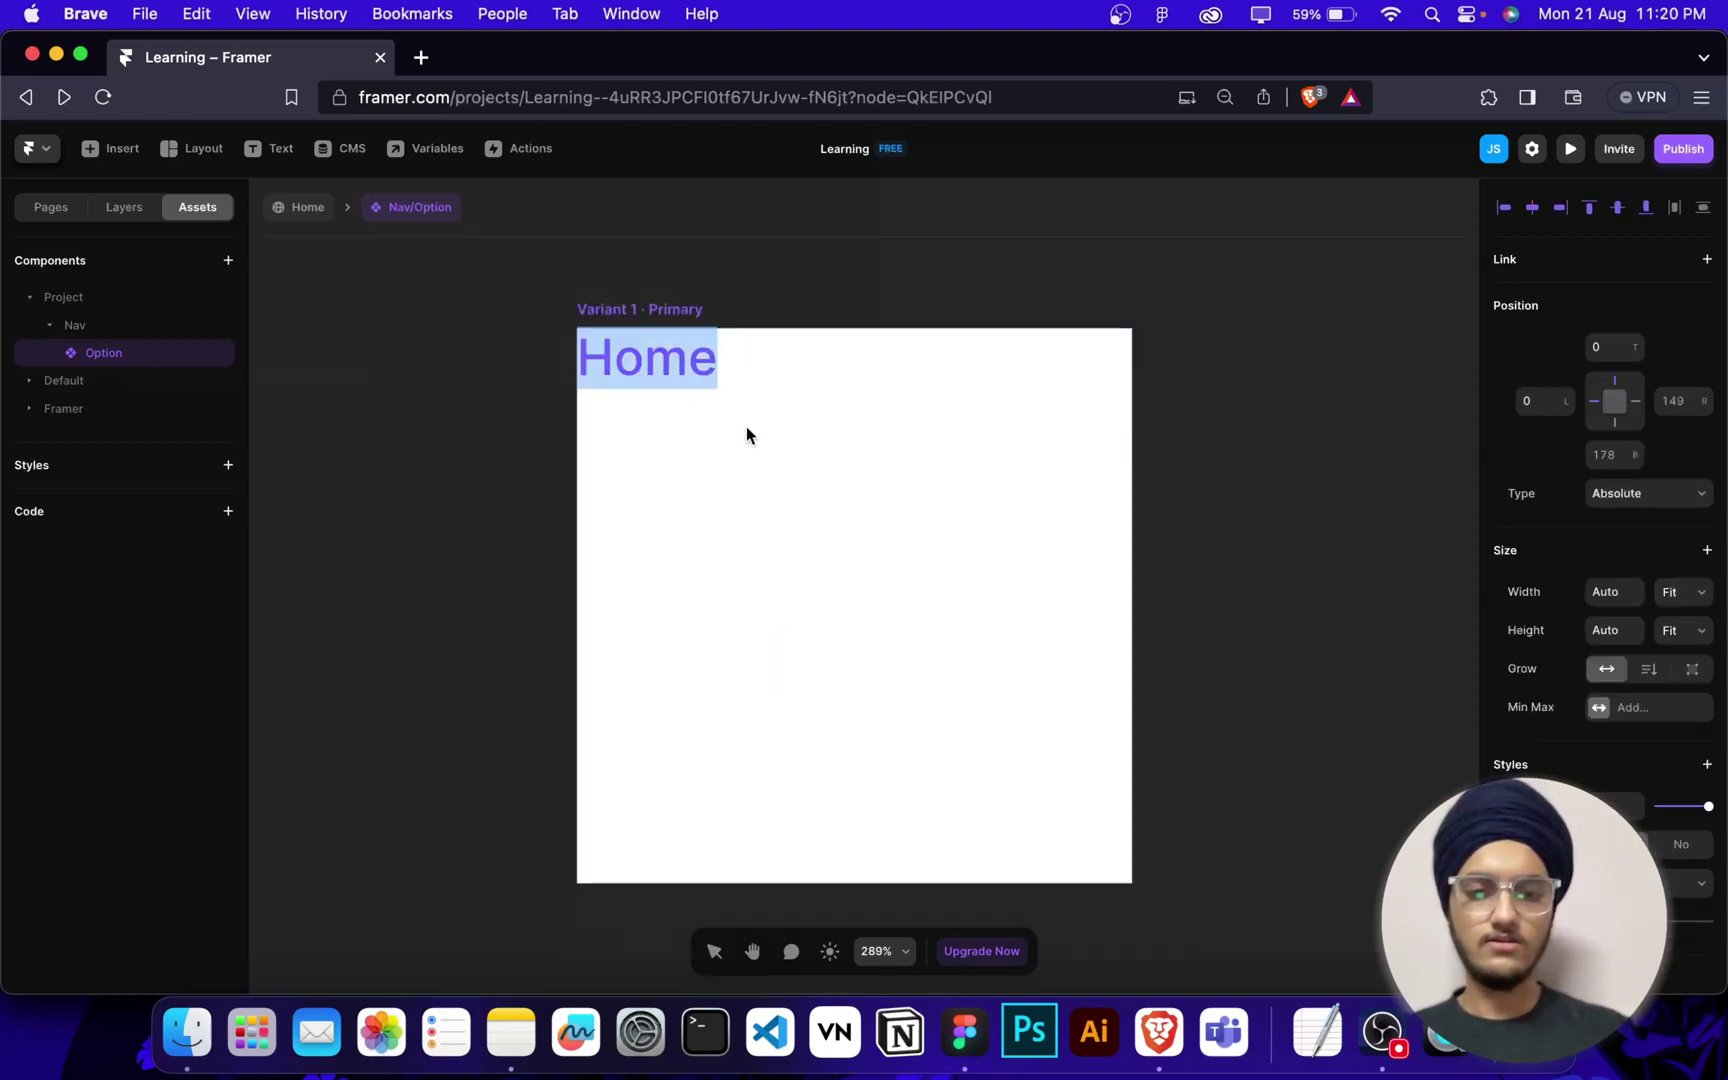
{"action": "type", "text": "Option"}
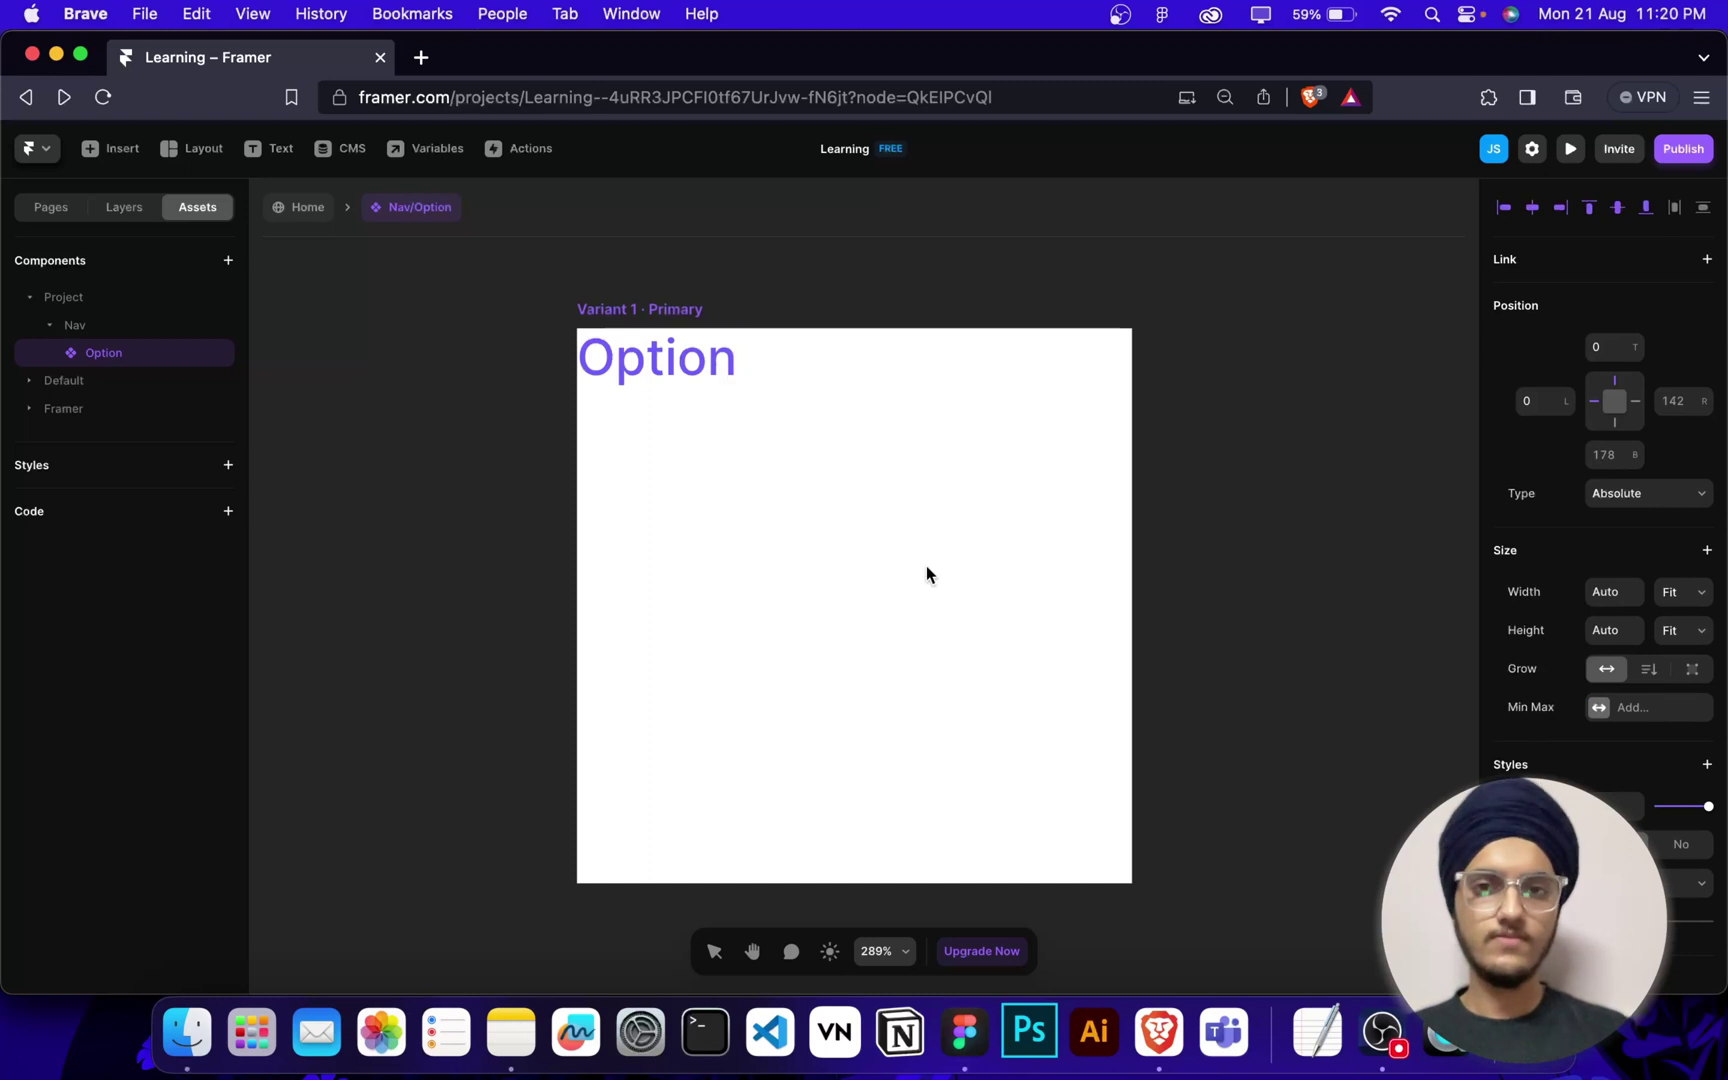
{"action": "key", "text": "Escape"}
Set the Primary frame's width and height to Fit Content.
{"action": "left_click", "coordinate": [603, 309]}
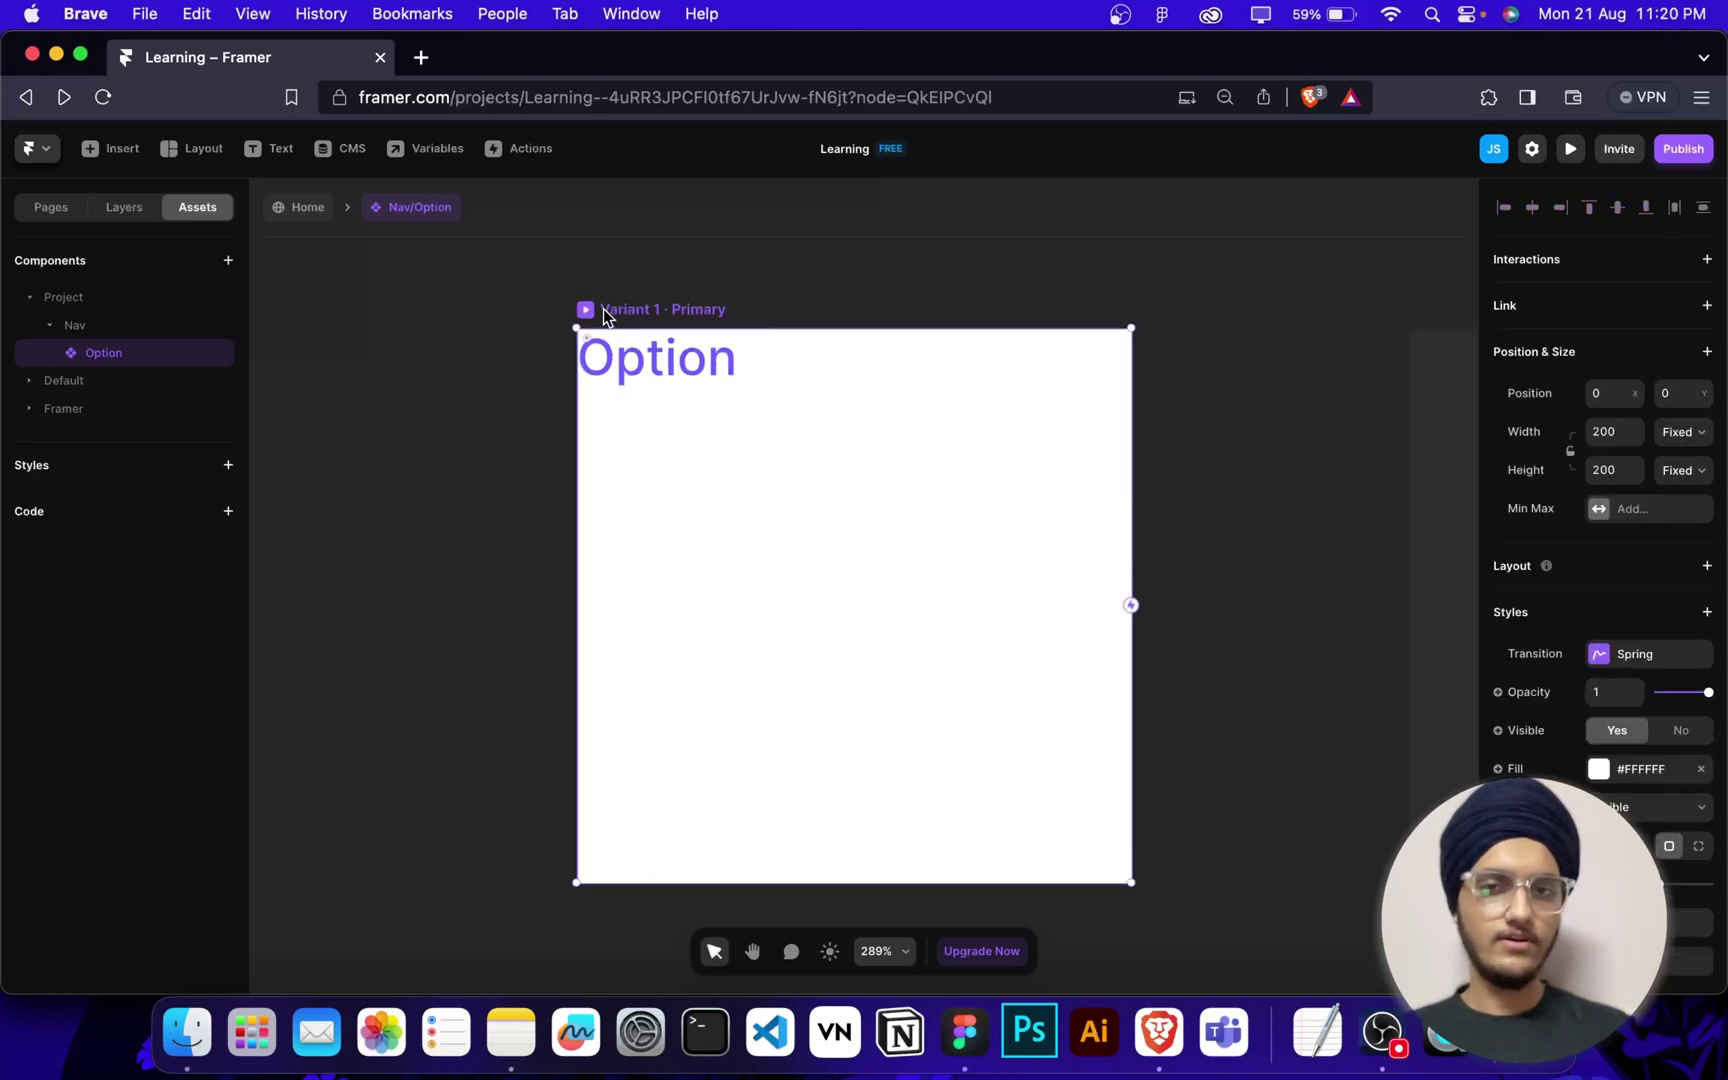
{"action": "left_click", "coordinate": [1687, 470]}
{"action": "left_click", "coordinate": [1668, 531]}
{"action": "left_click", "coordinate": [1682, 432]}
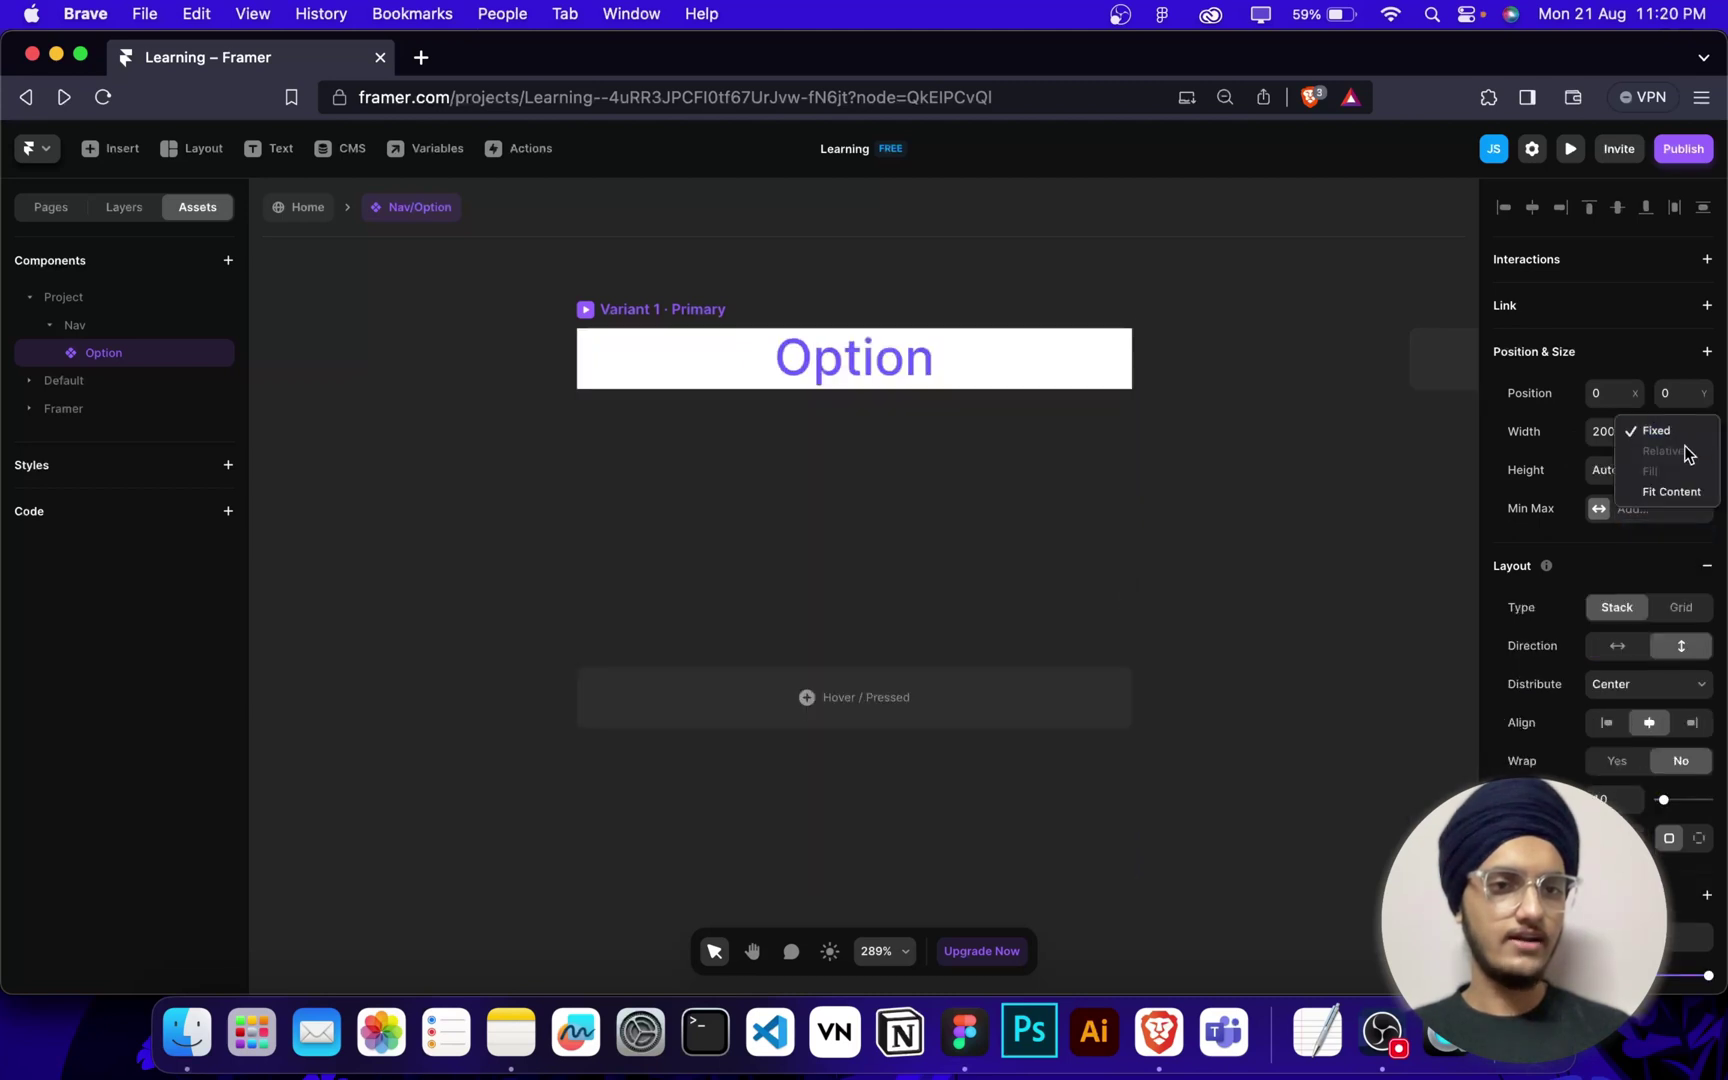
{"action": "left_click", "coordinate": [1672, 492]}
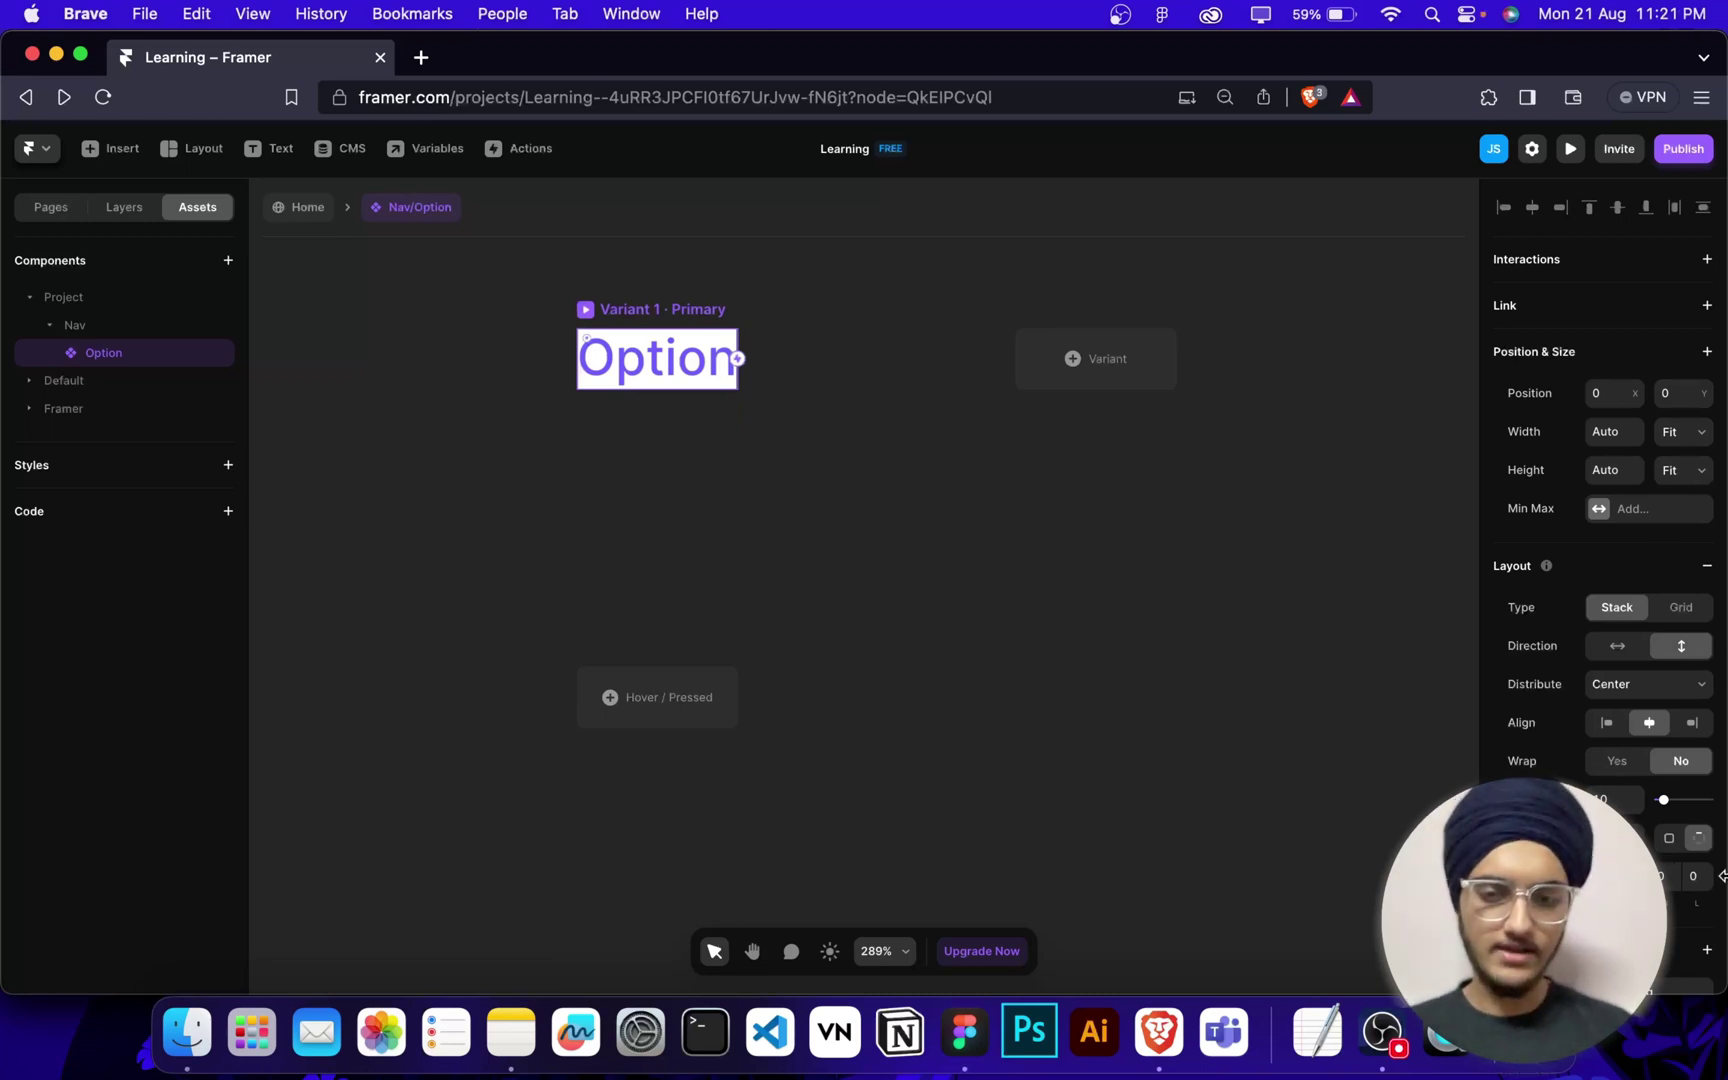
Pad the frame 6 top and bottom and 12 on the sides.
{"action": "left_click", "coordinate": [1665, 876]}
{"action": "type", "text": "6"}
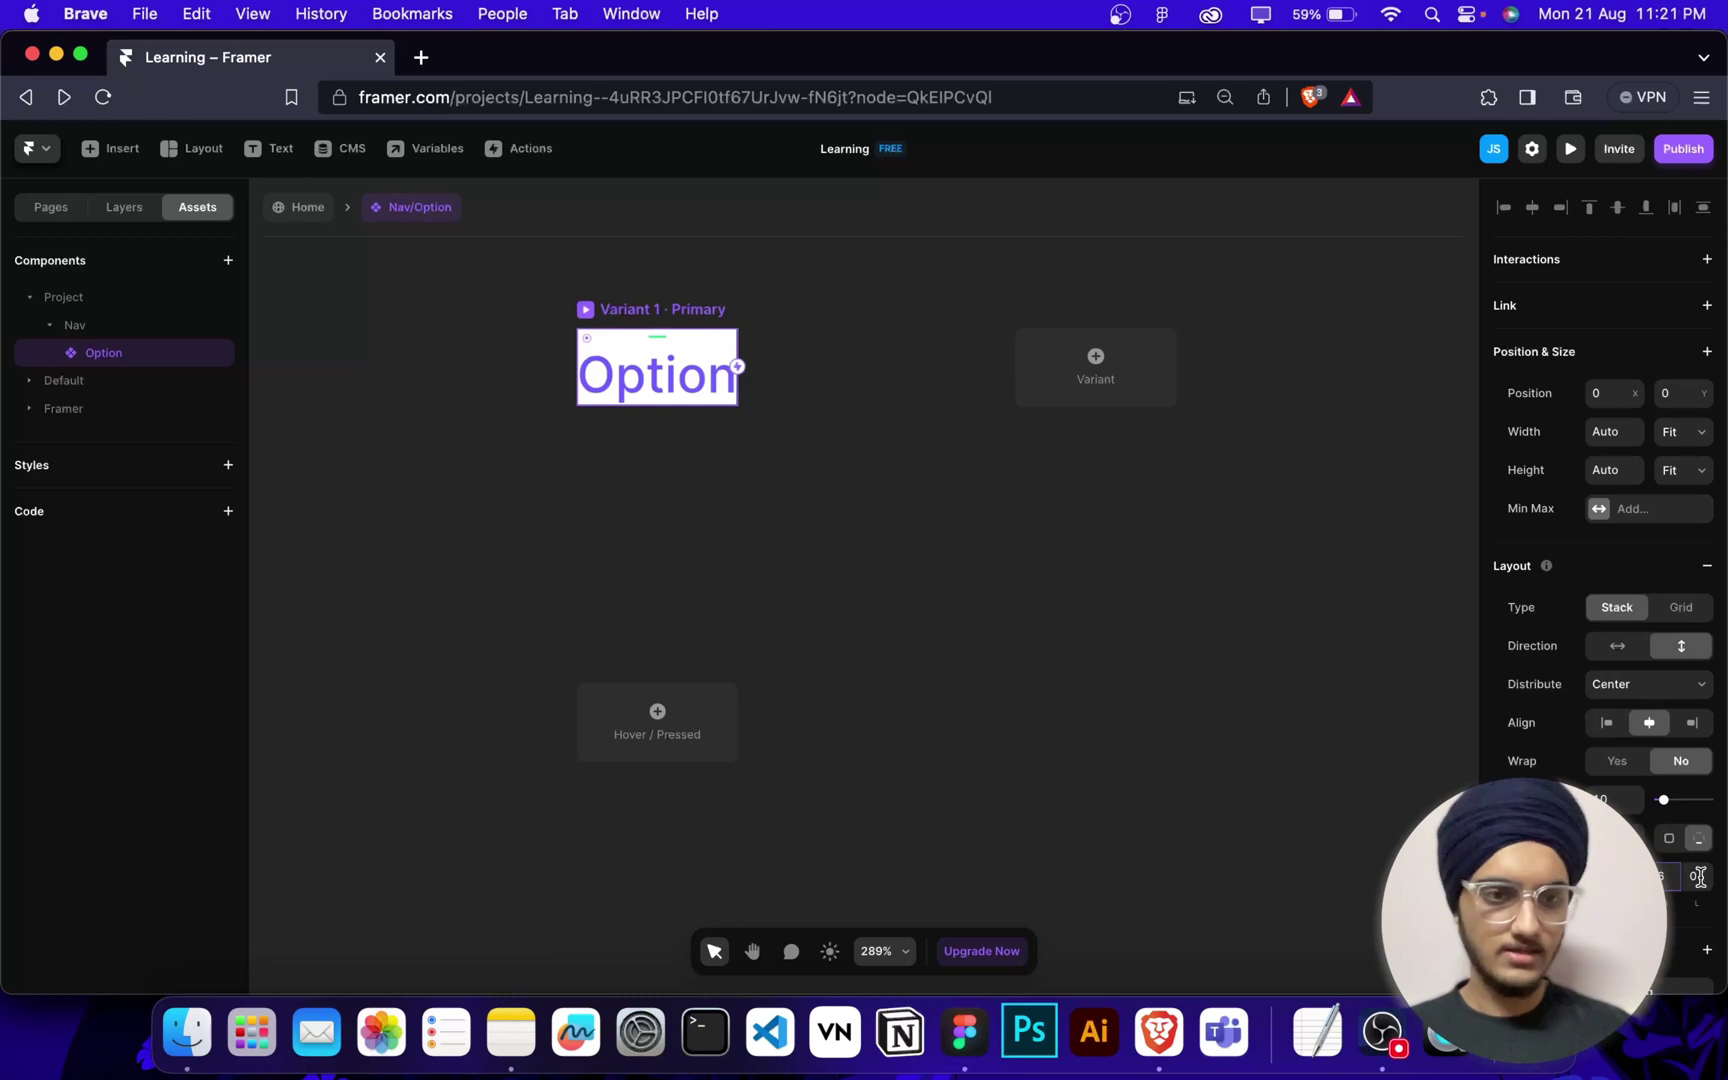
{"action": "left_click", "coordinate": [1699, 876]}
{"action": "type", "text": "12"}
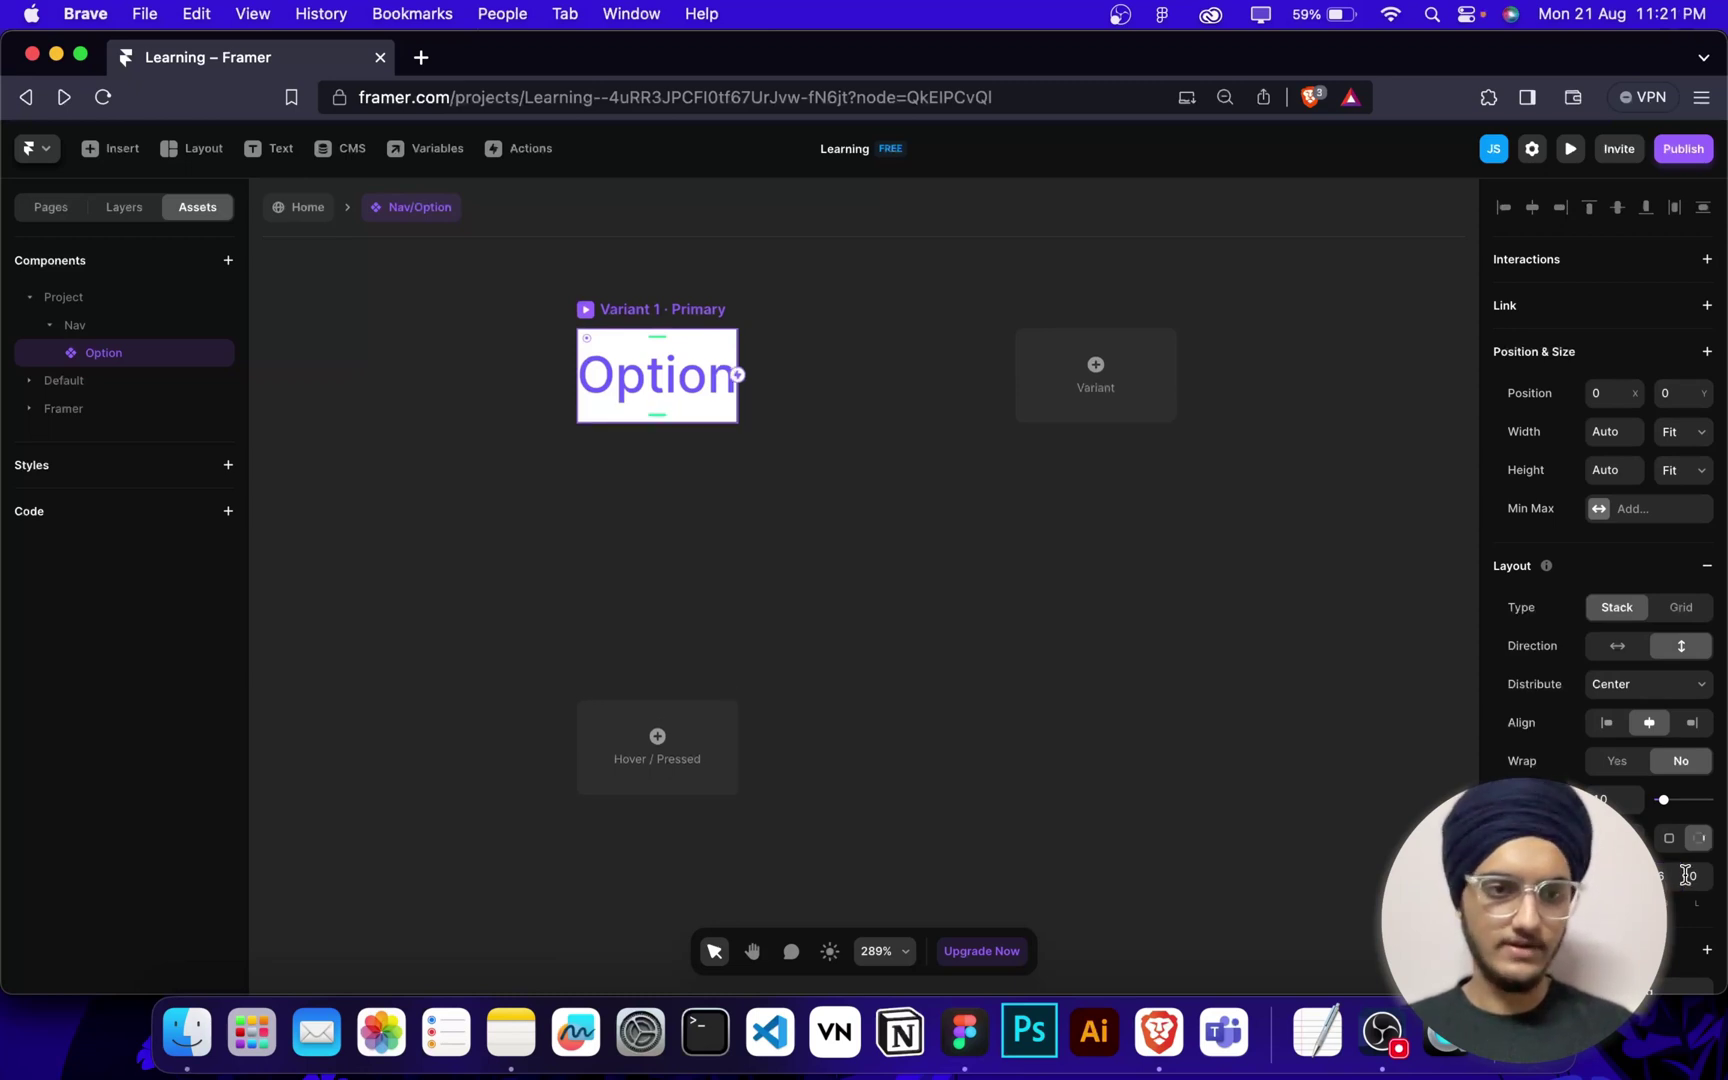
{"action": "key", "text": "Tab"}
{"action": "type", "text": "12"}
{"action": "left_click", "coordinate": [1261, 763]}
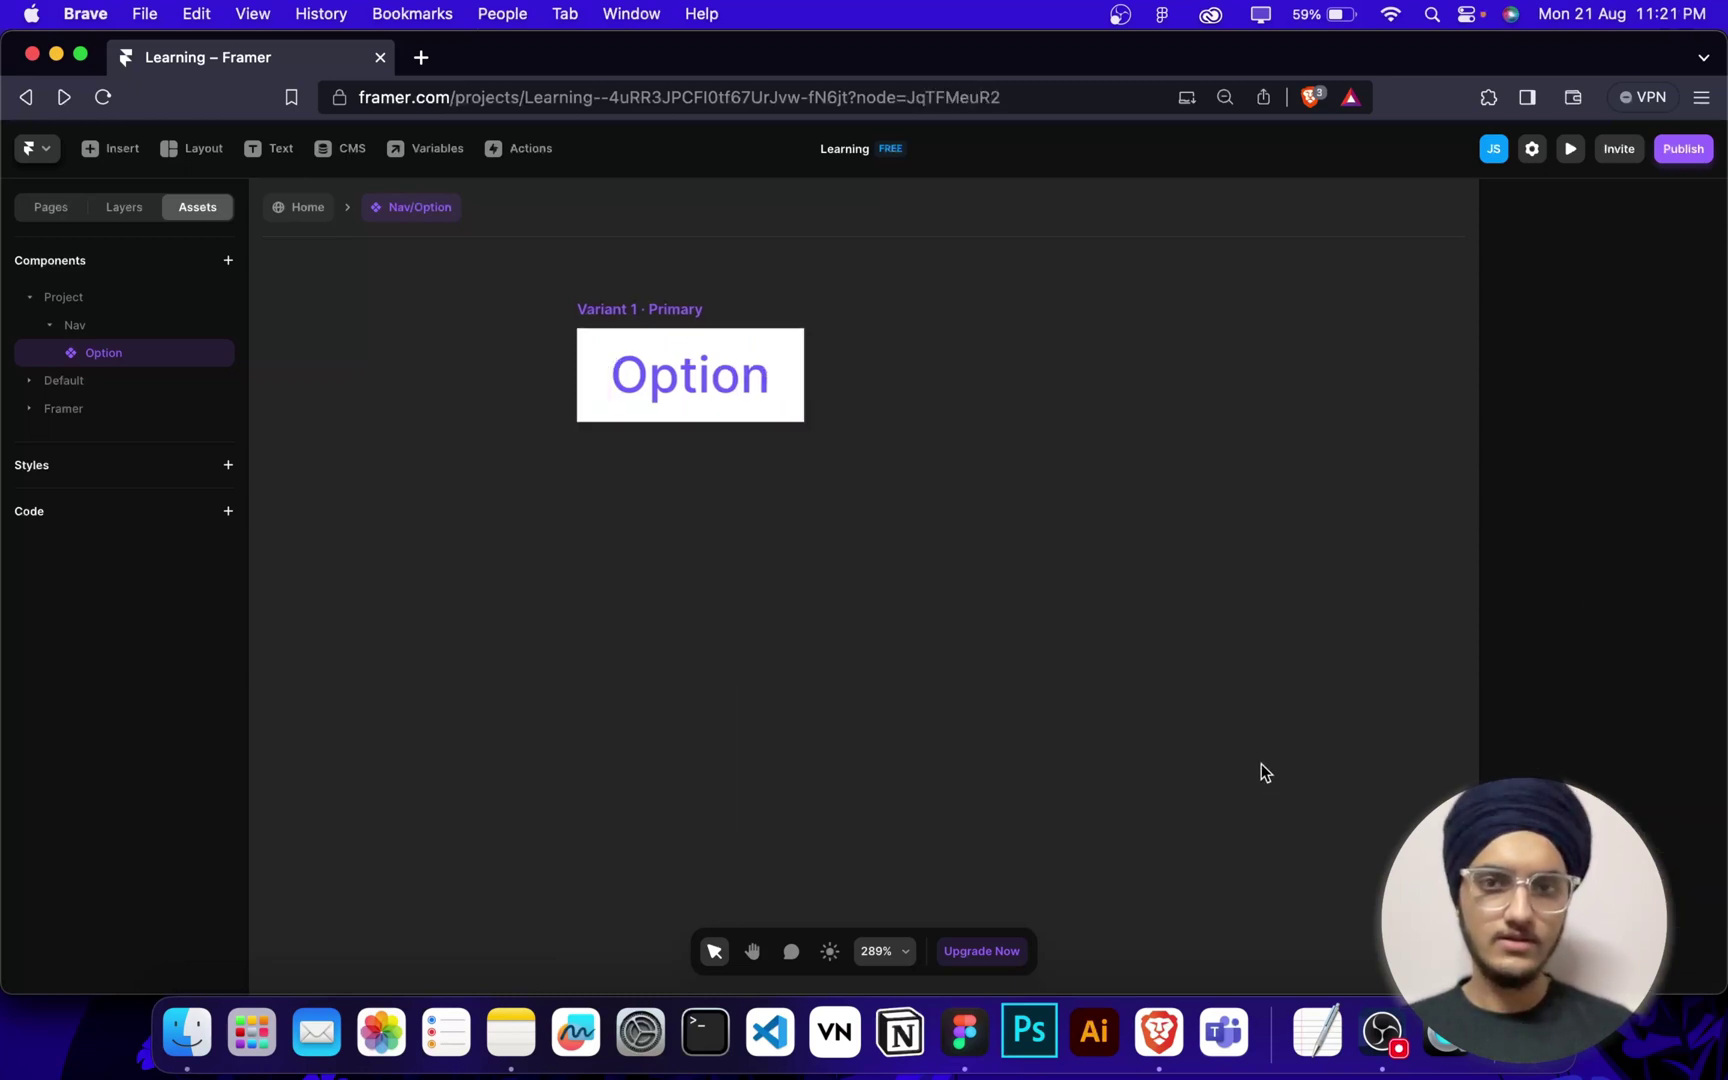
Give the Primary frame a corner radius of 8.
{"action": "left_click", "coordinate": [640, 309]}
{"action": "scroll", "coordinate": [1657, 773], "scroll_direction": "down", "scroll_amount": 2}
{"action": "scroll", "coordinate": [1657, 773], "scroll_direction": "down", "scroll_amount": 5}
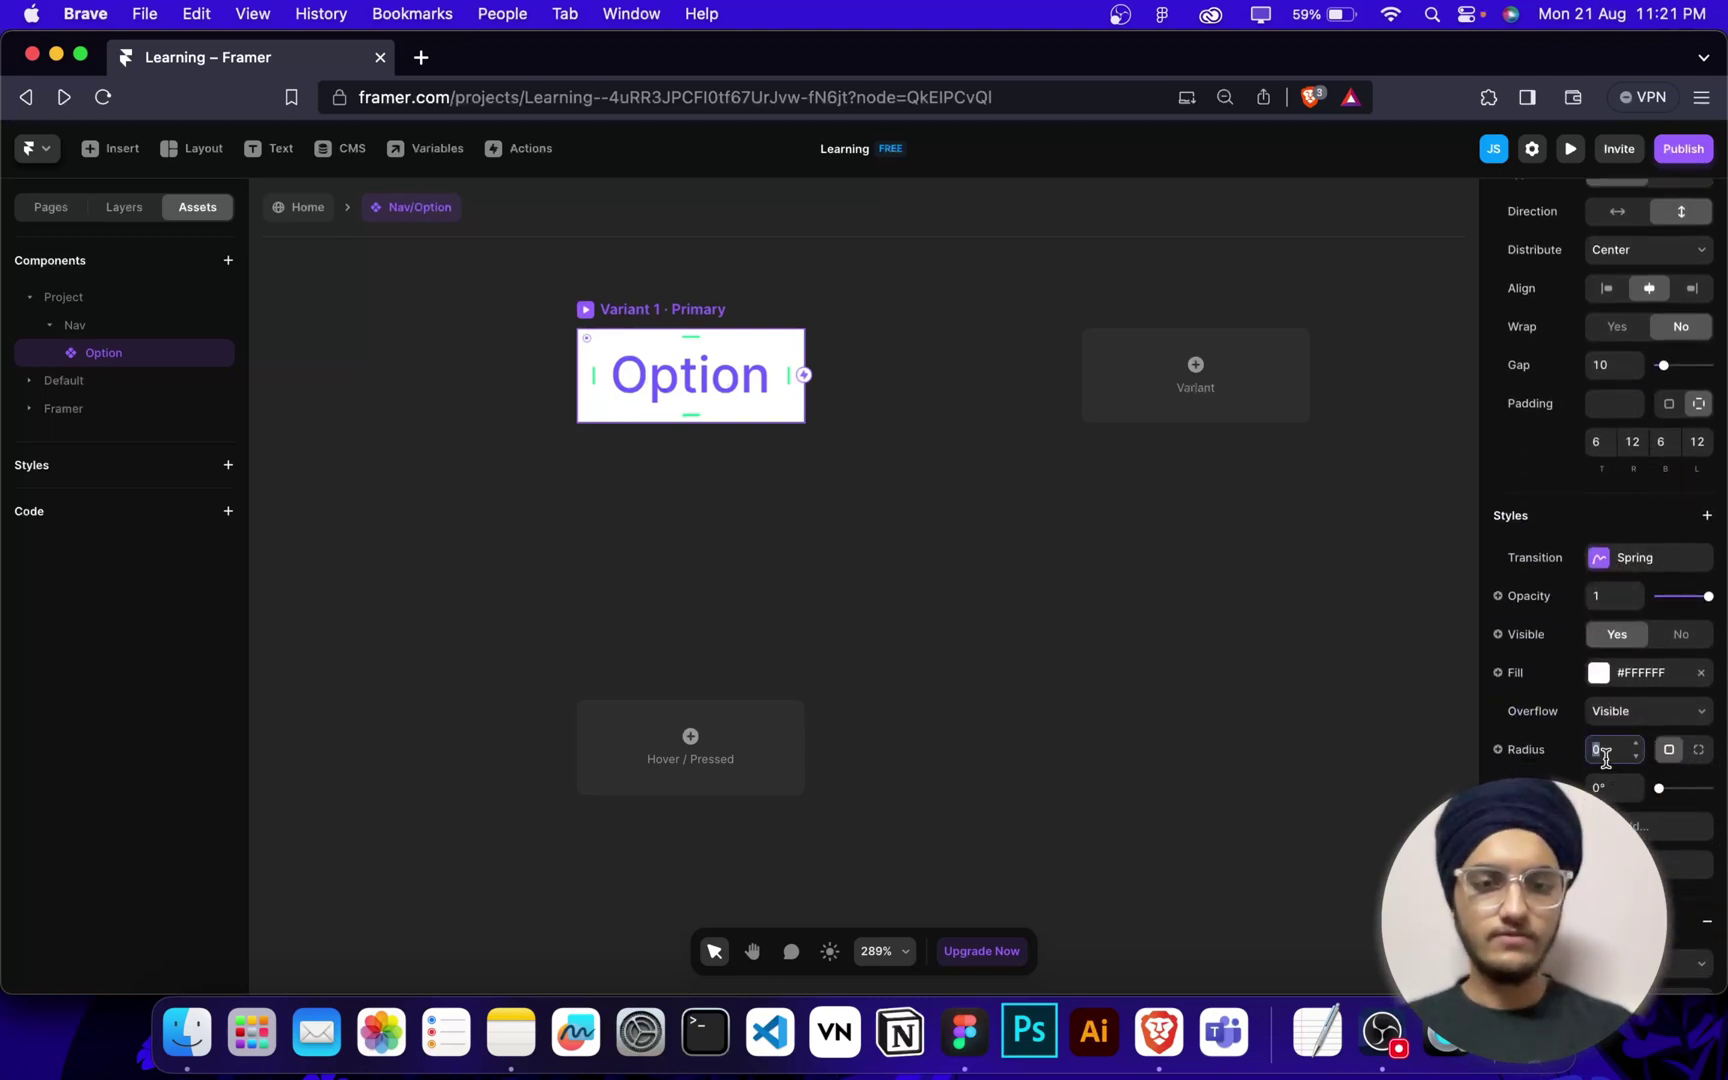
{"action": "type", "text": "8"}
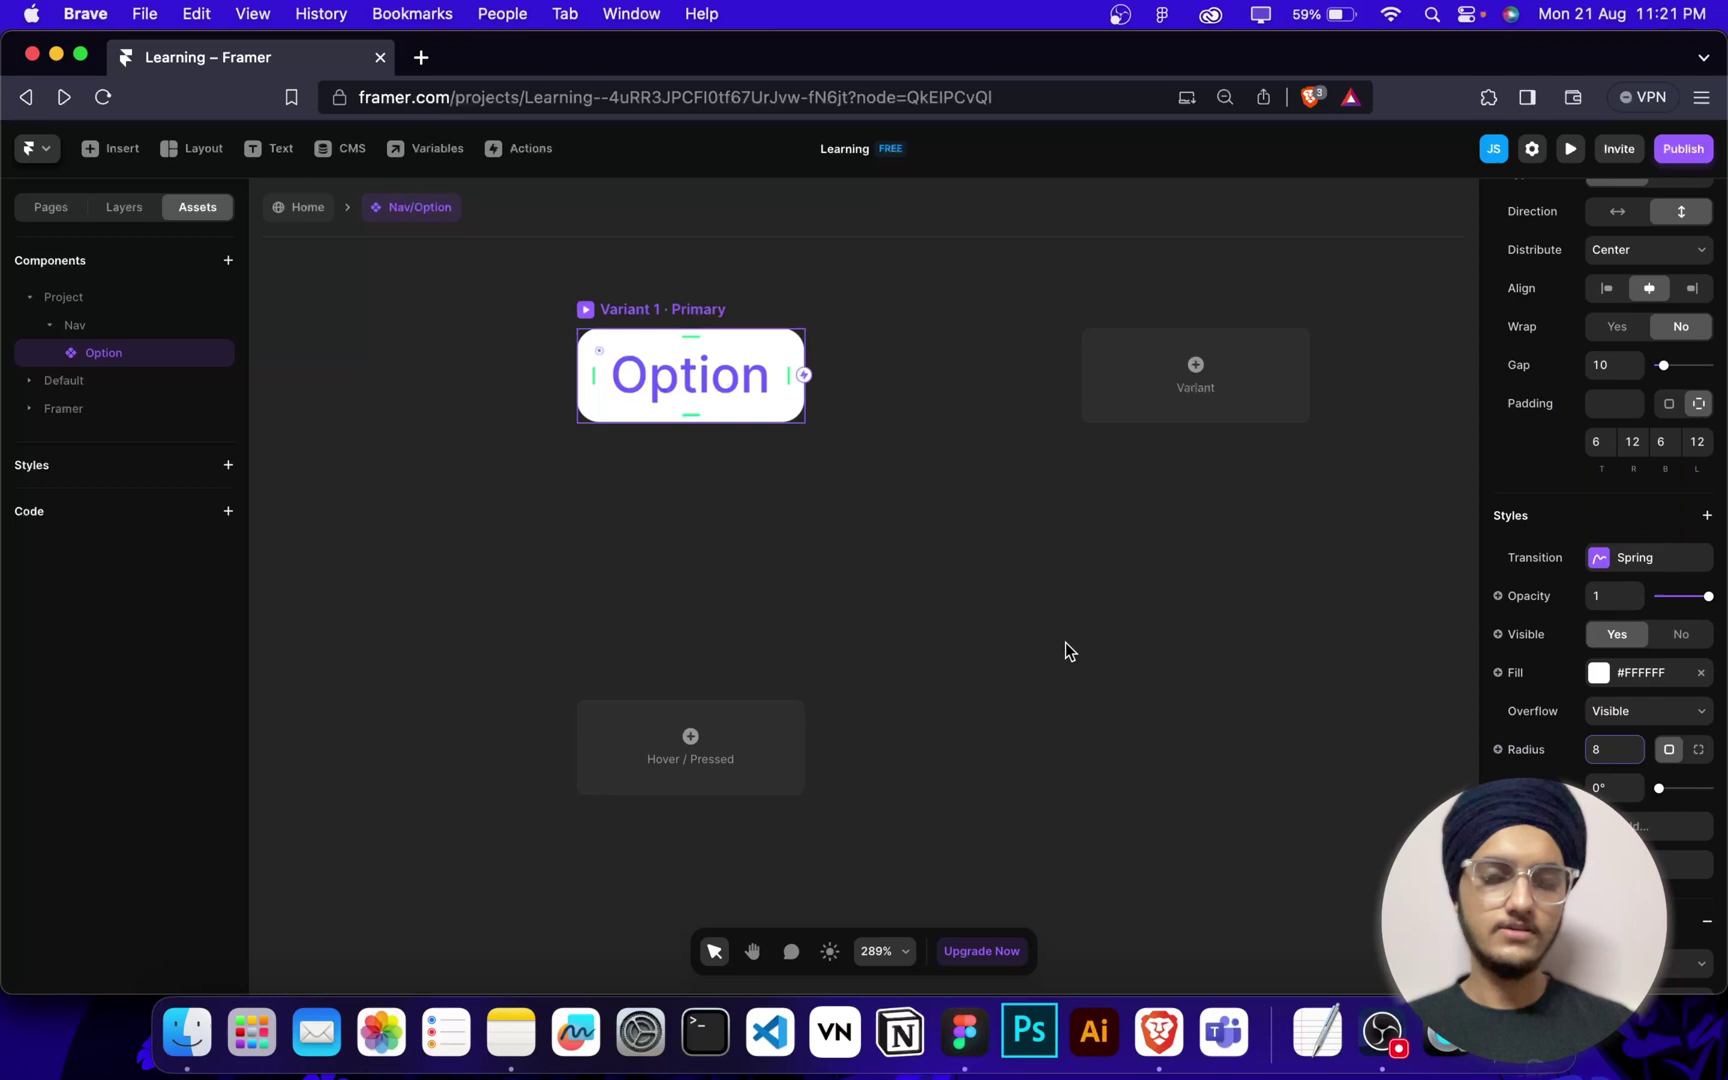
Add a Hover variant and make the Option text black.
{"action": "left_click", "coordinate": [694, 740]}
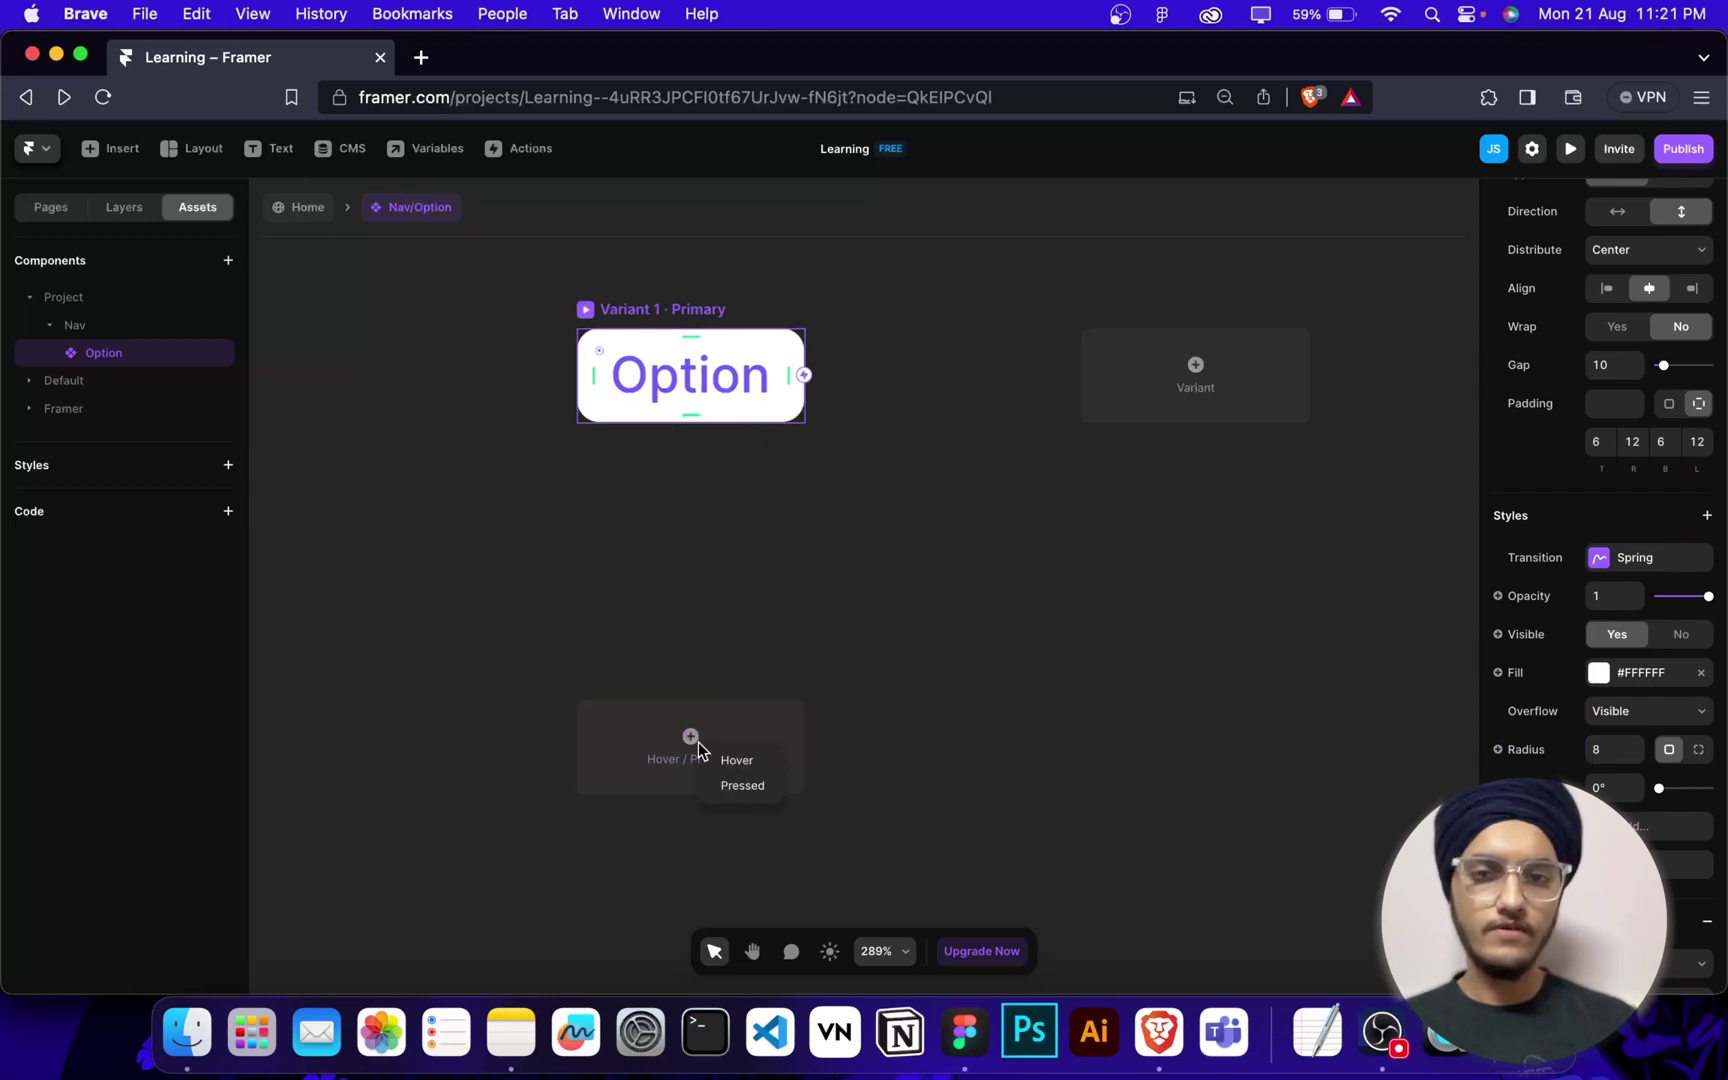
{"action": "left_click", "coordinate": [737, 760]}
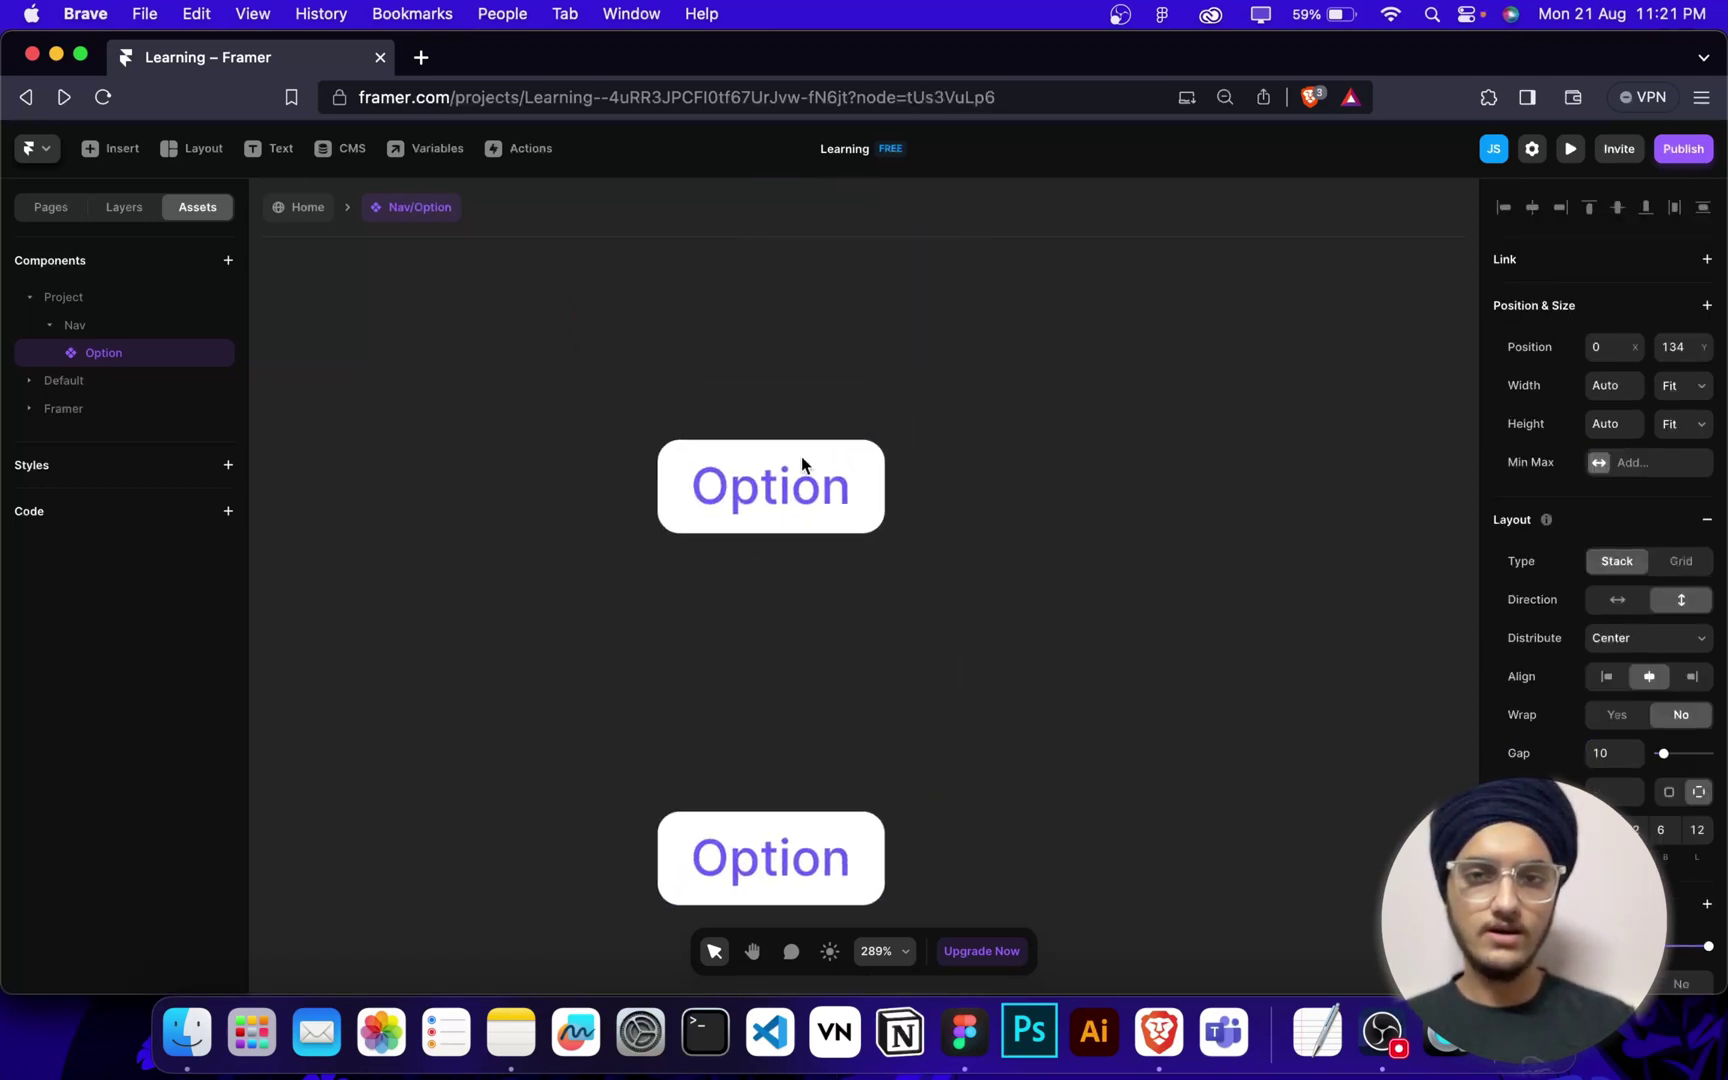
{"action": "left_click", "coordinate": [801, 456]}
{"action": "scroll", "coordinate": [1690, 680], "scroll_direction": "down", "scroll_amount": 5}
{"action": "left_click", "coordinate": [1668, 604]}
{"action": "key", "text": "super+c"}
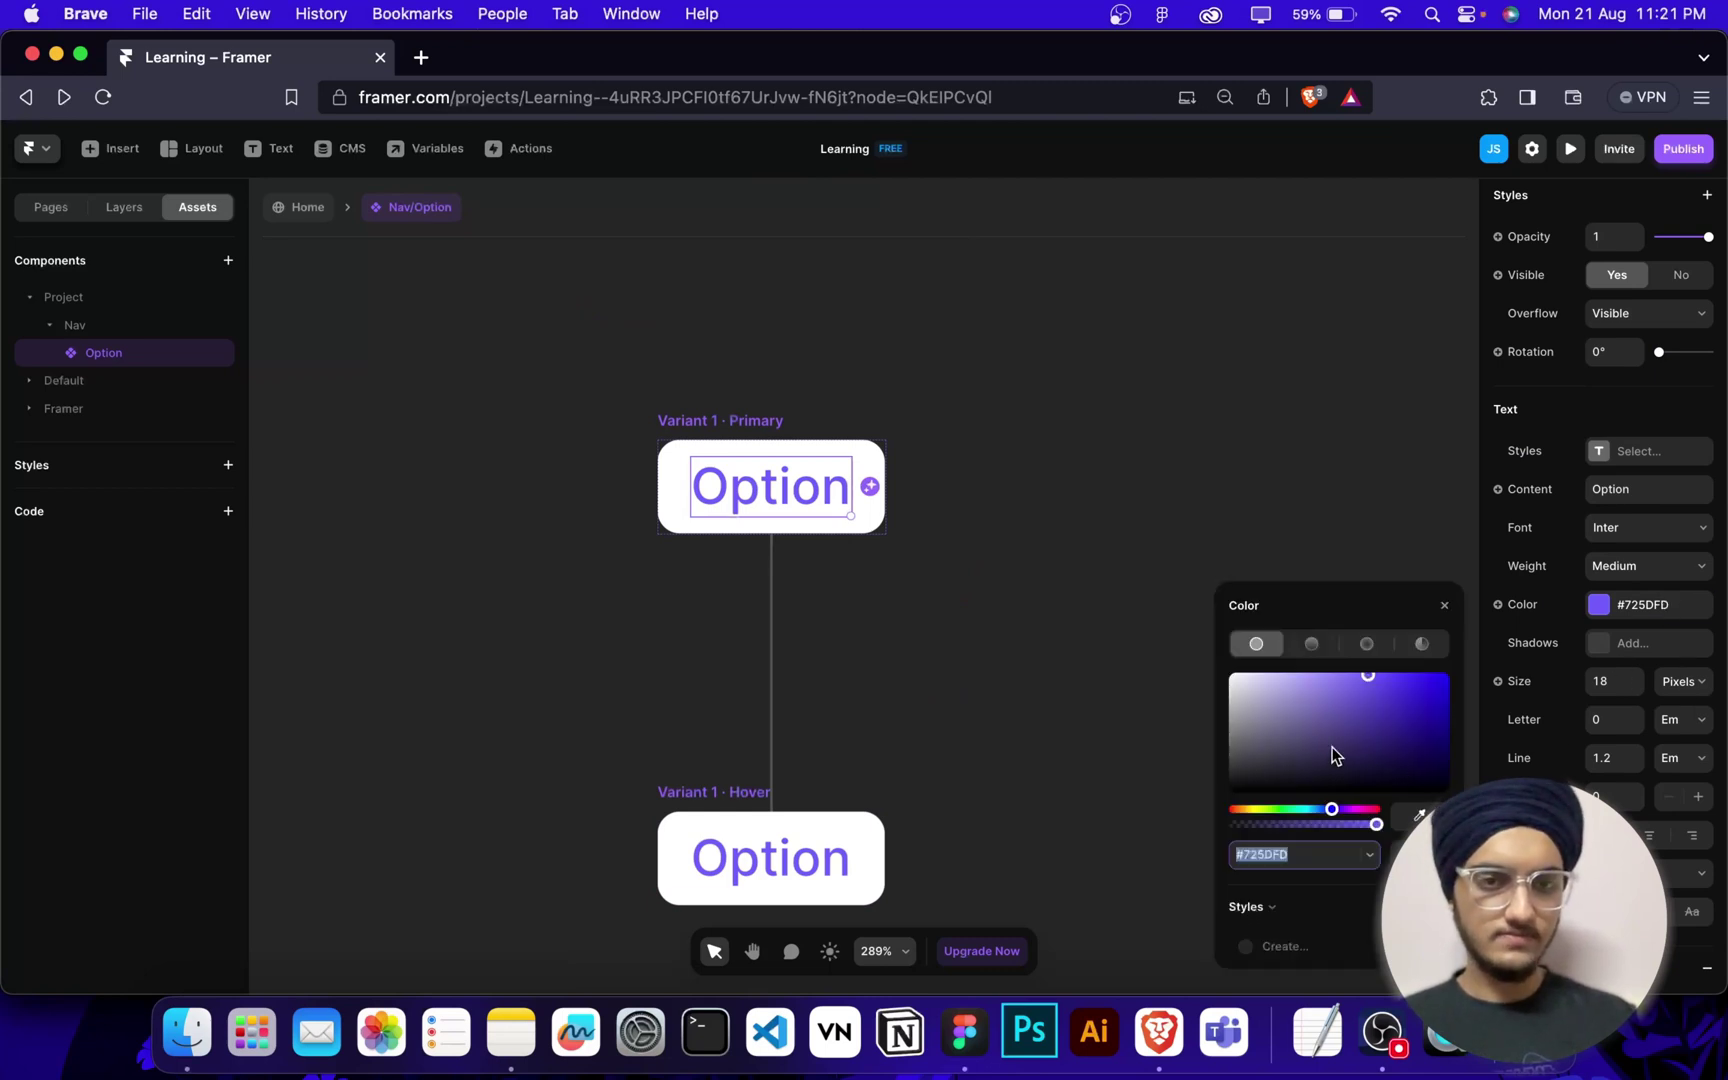
{"action": "left_click_drag", "start_coordinate": [1335, 752], "coordinate": [1148, 811]}
{"action": "left_click", "coordinate": [1110, 806]}
{"action": "scroll", "coordinate": [1000, 790], "scroll_direction": "down", "scroll_amount": 2}
{"action": "left_click", "coordinate": [810, 757]}
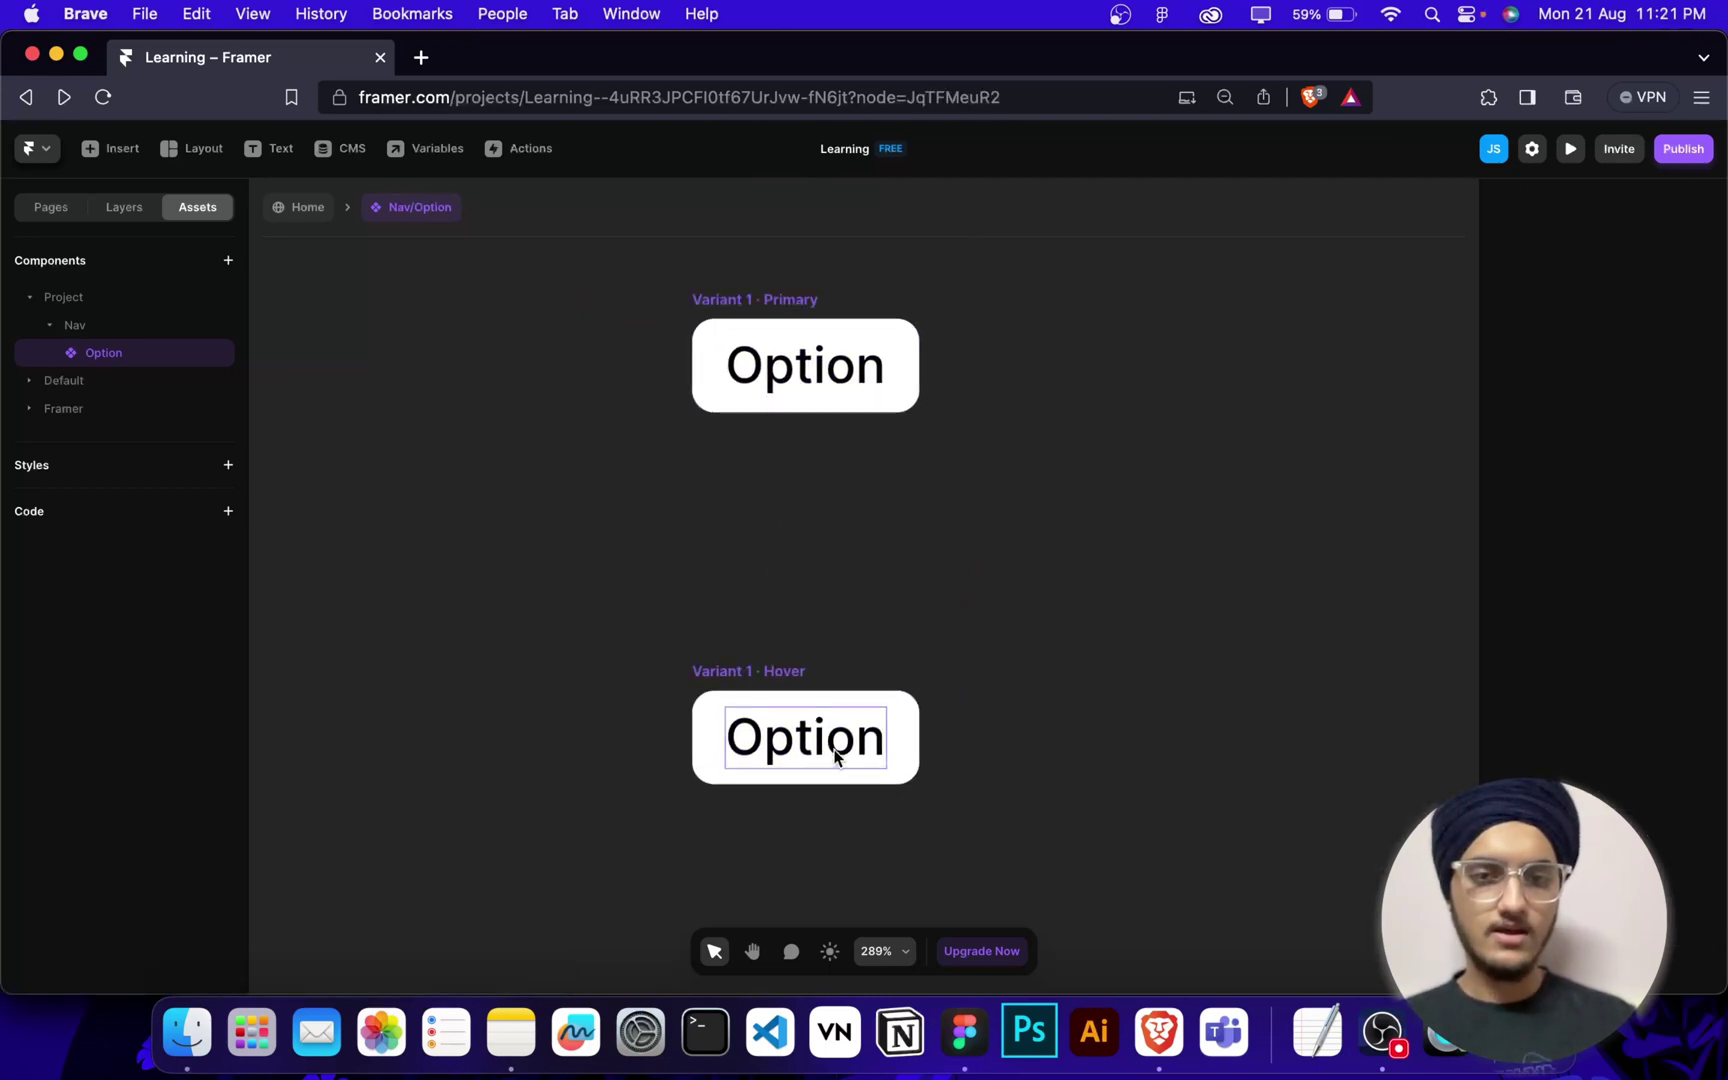
Fill the Hover variant with pale lavender #D7D1FF.
{"action": "left_click", "coordinate": [783, 688]}
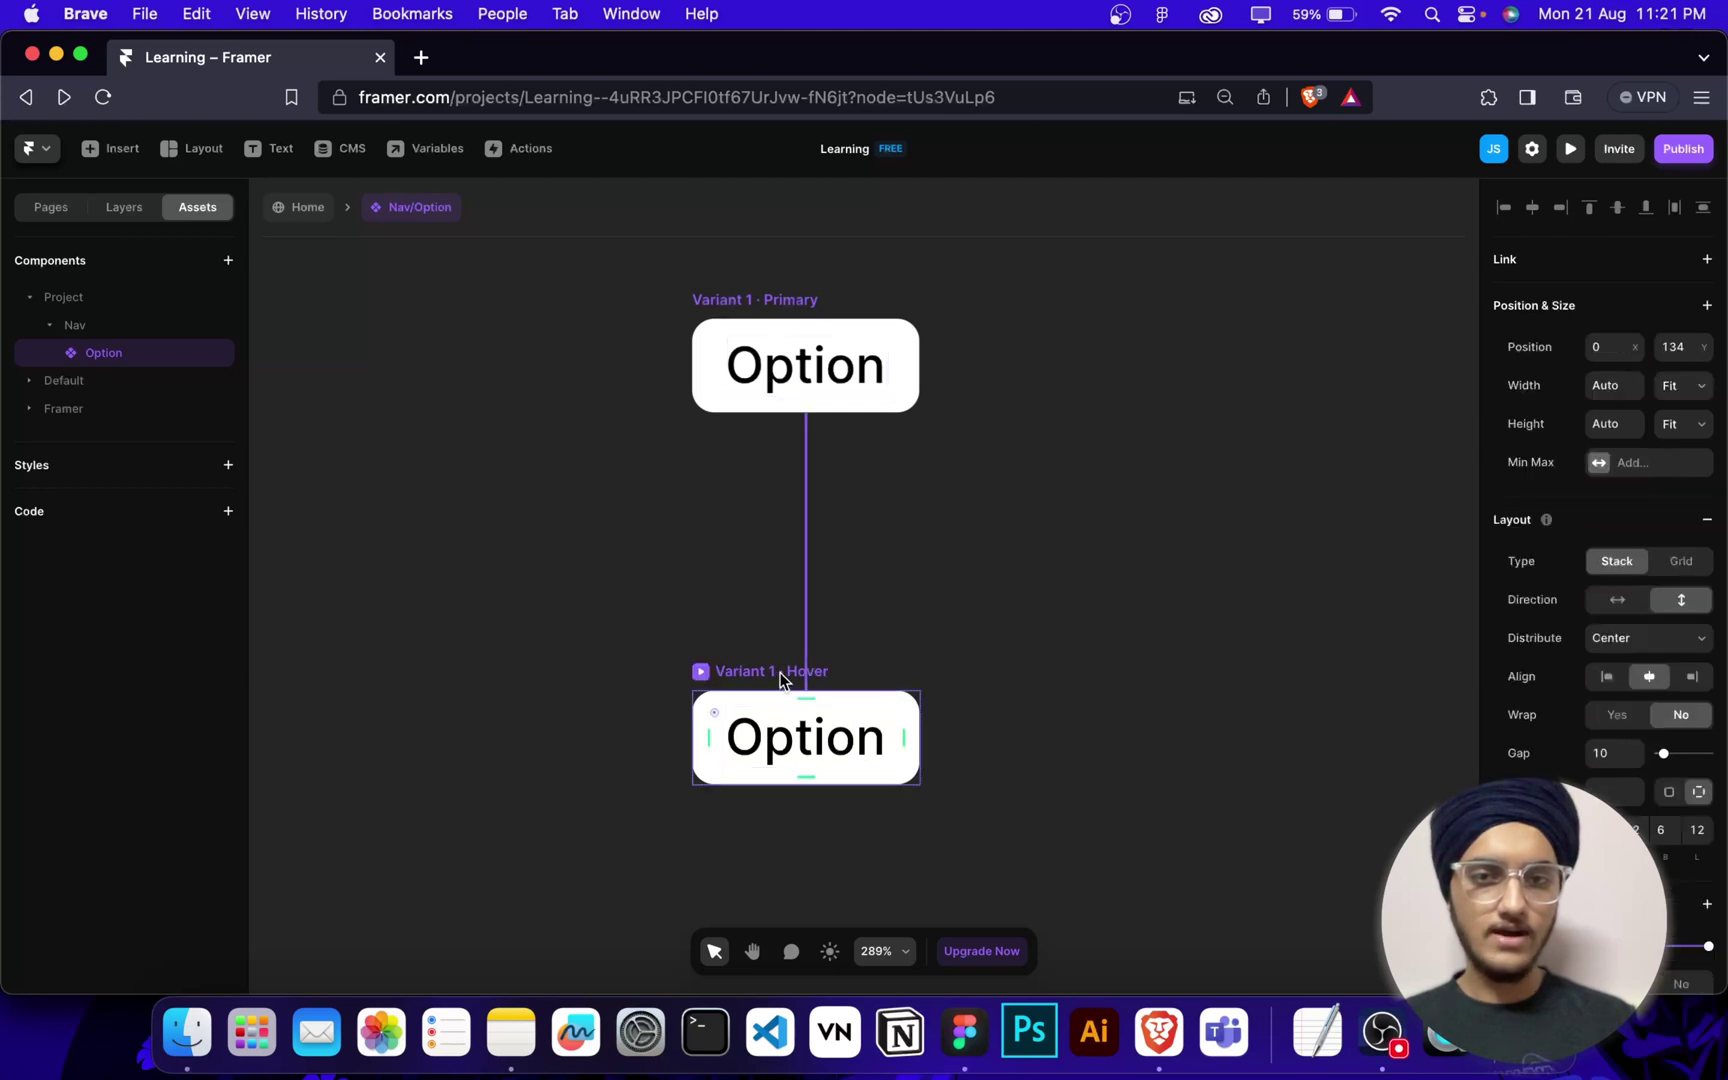
{"action": "scroll", "coordinate": [1692, 757], "scroll_direction": "down", "scroll_amount": 3}
{"action": "left_click", "coordinate": [1610, 867]}
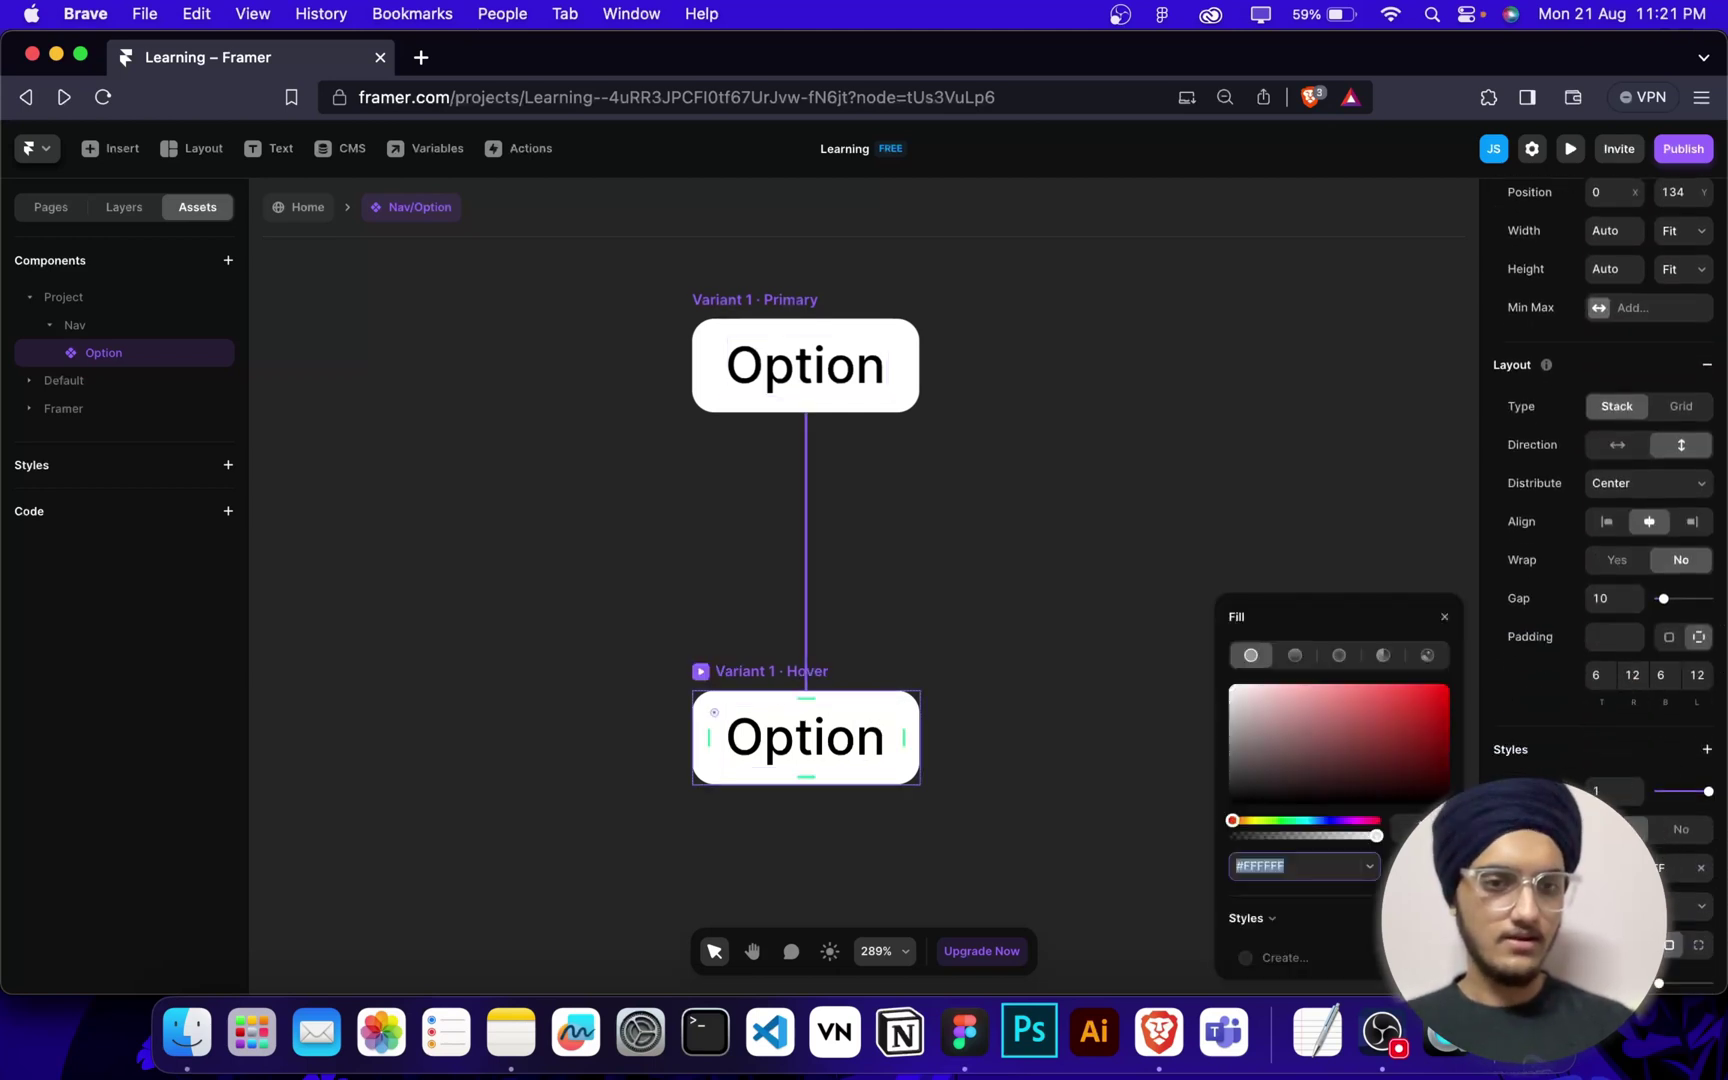
{"action": "key", "text": "super+v"}
{"action": "key", "text": "Return"}
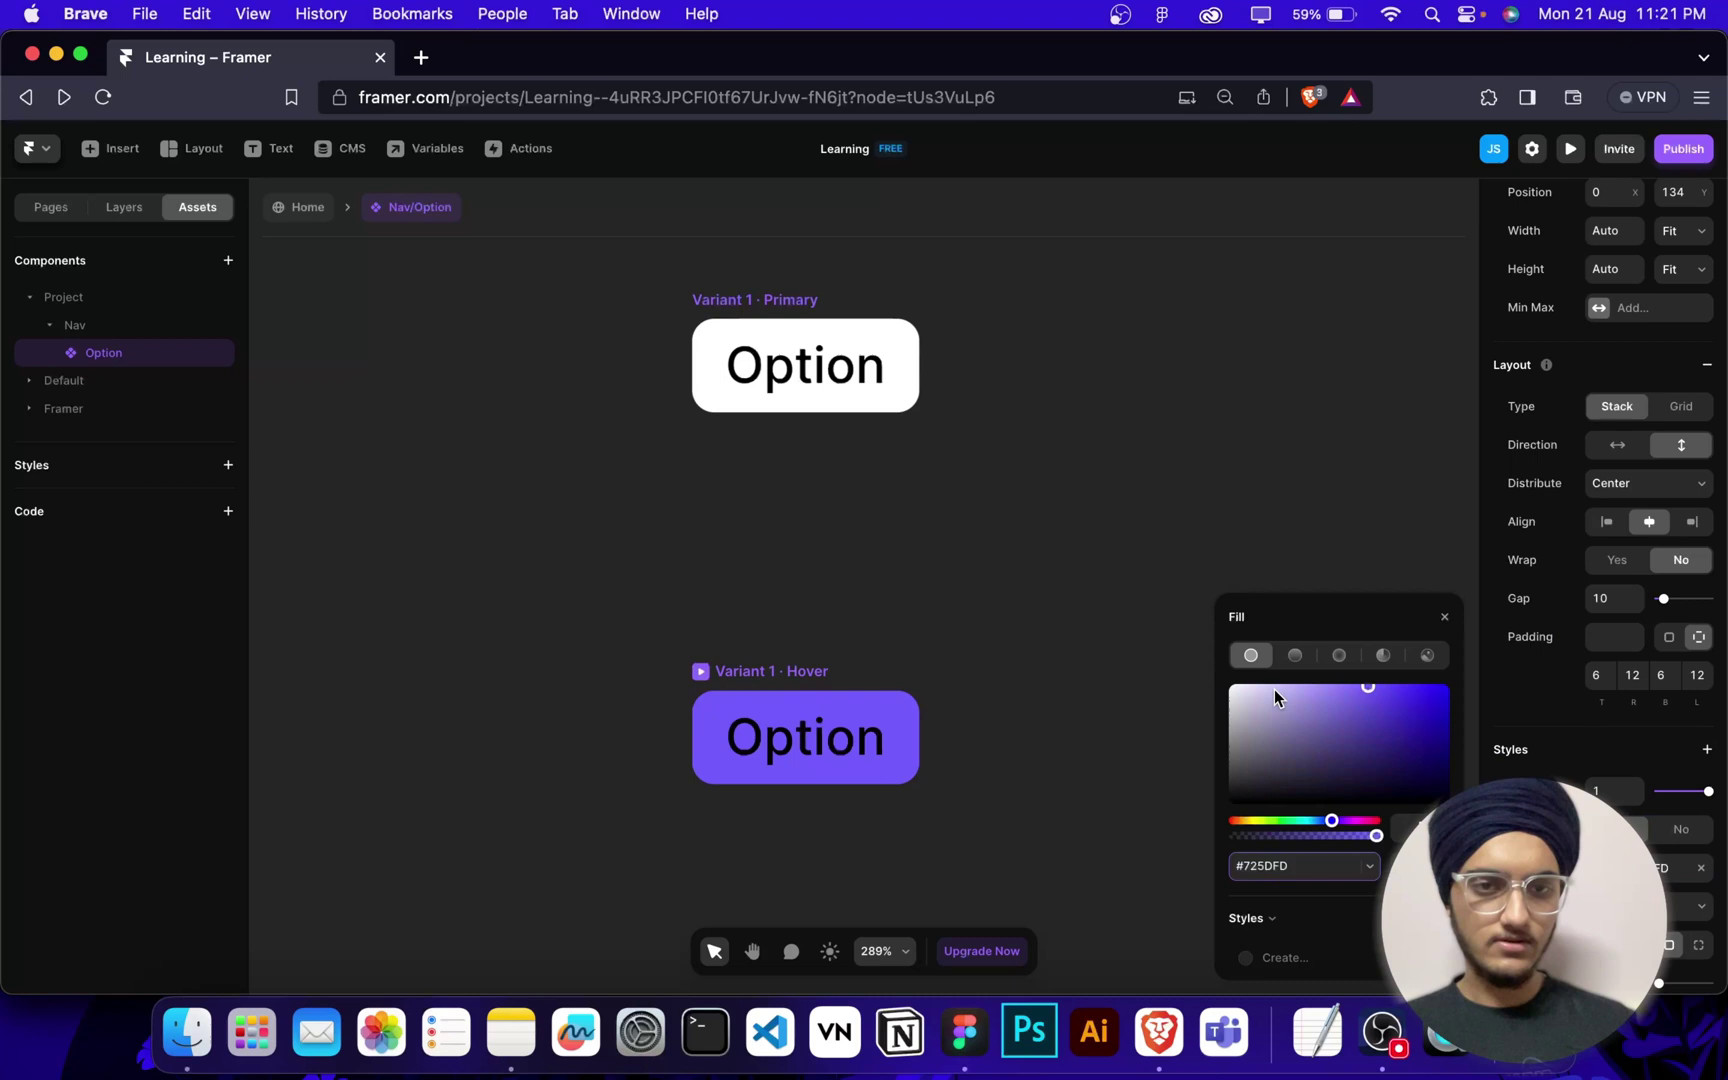
{"action": "left_click_drag", "start_coordinate": [1274, 690], "coordinate": [1271, 683]}
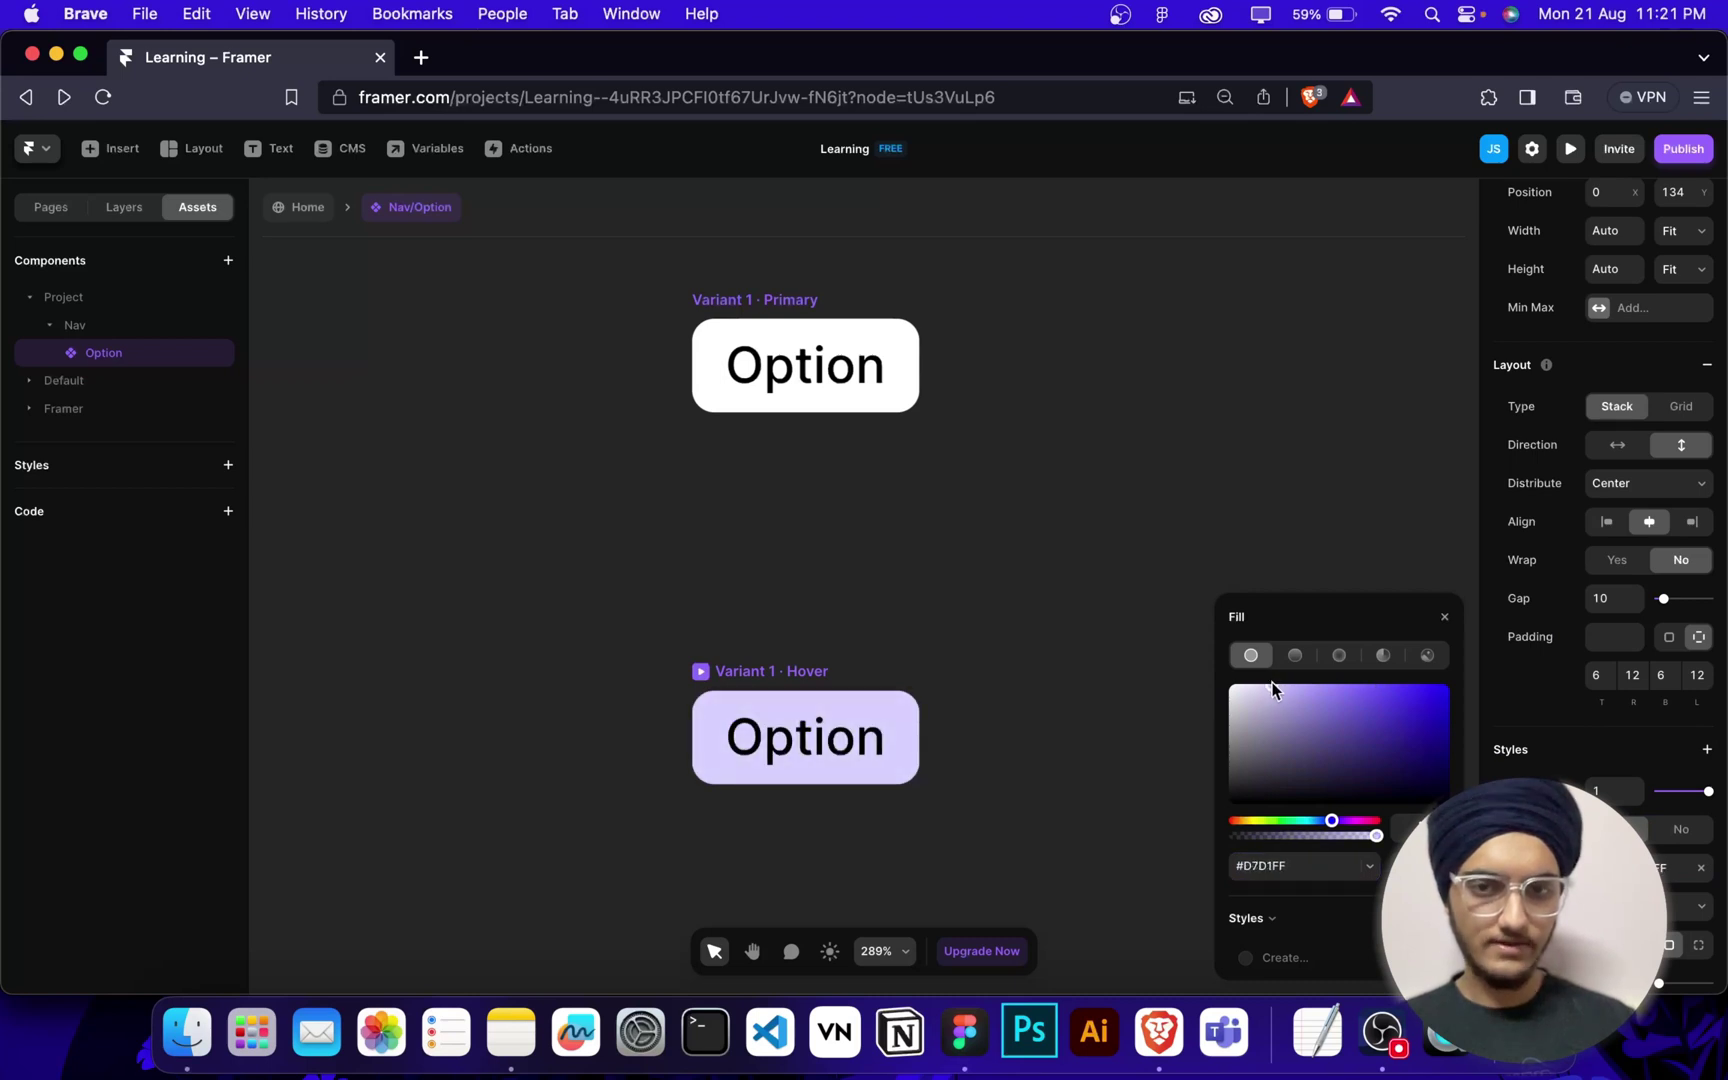
{"action": "left_click", "coordinate": [1112, 593]}
{"action": "left_click", "coordinate": [688, 298]}
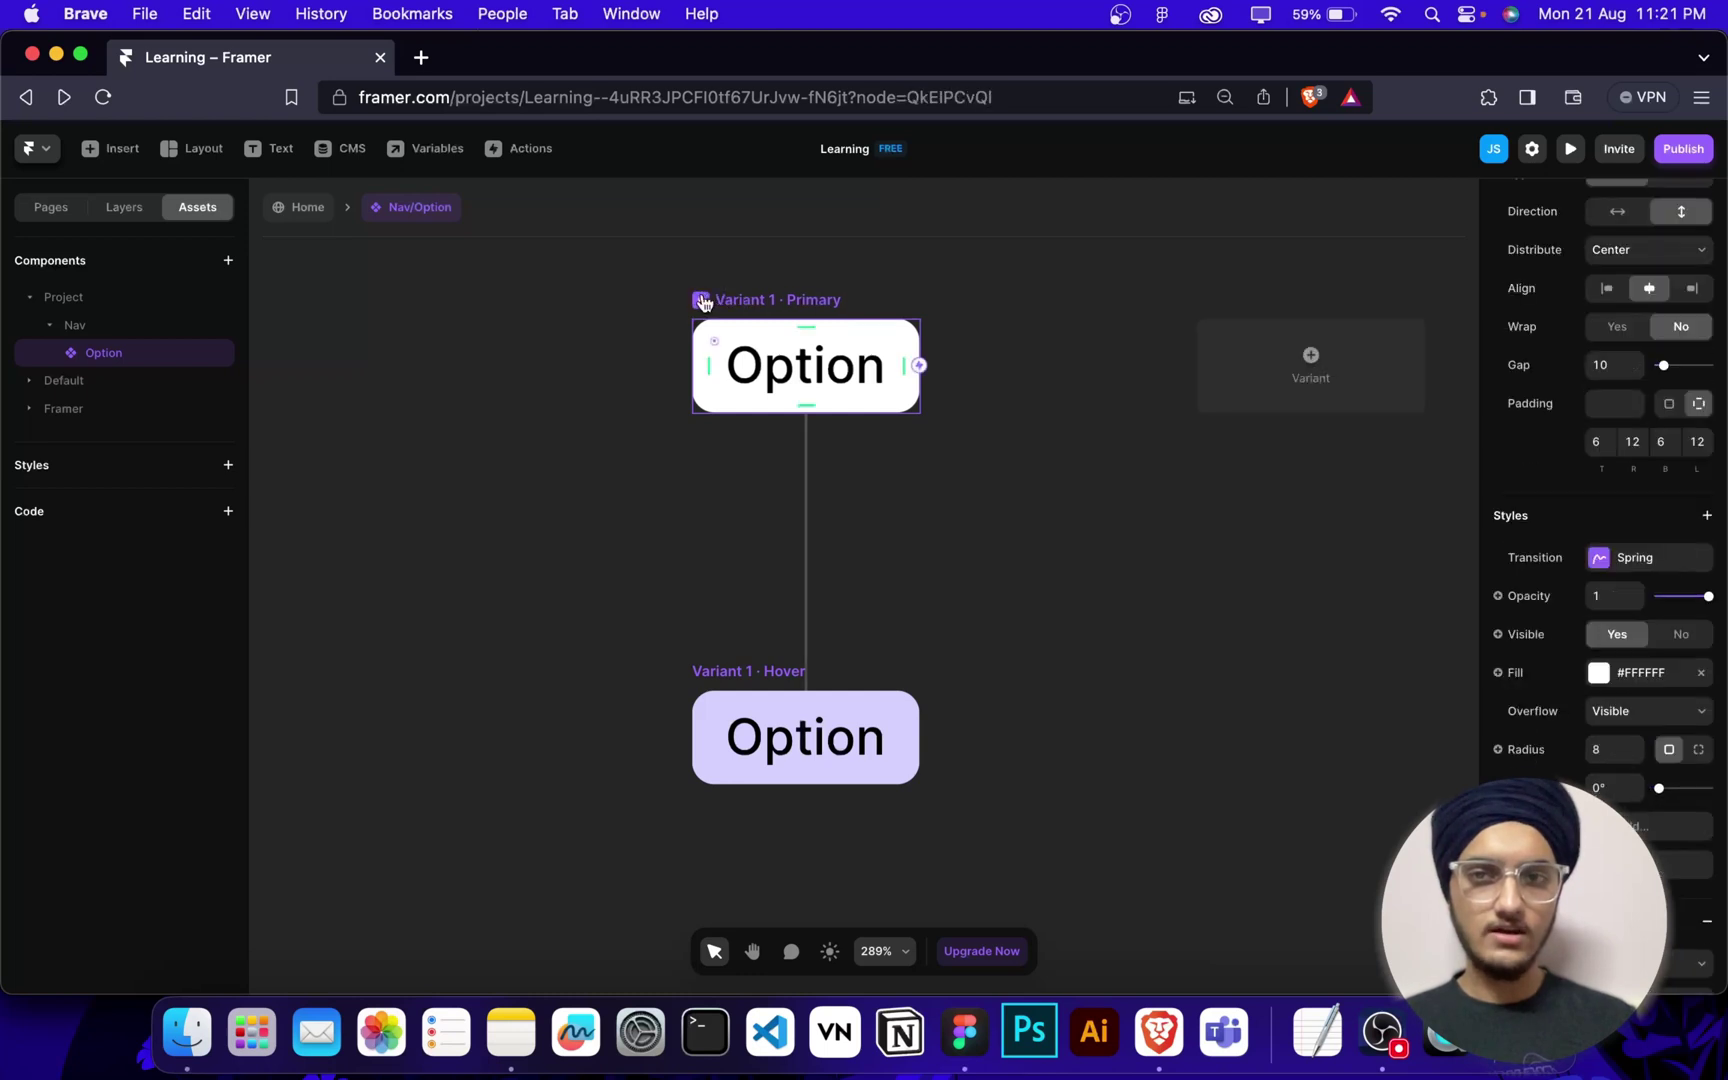
Preview the Option component, then add it to the Team Library.
{"action": "key", "text": "super+p"}
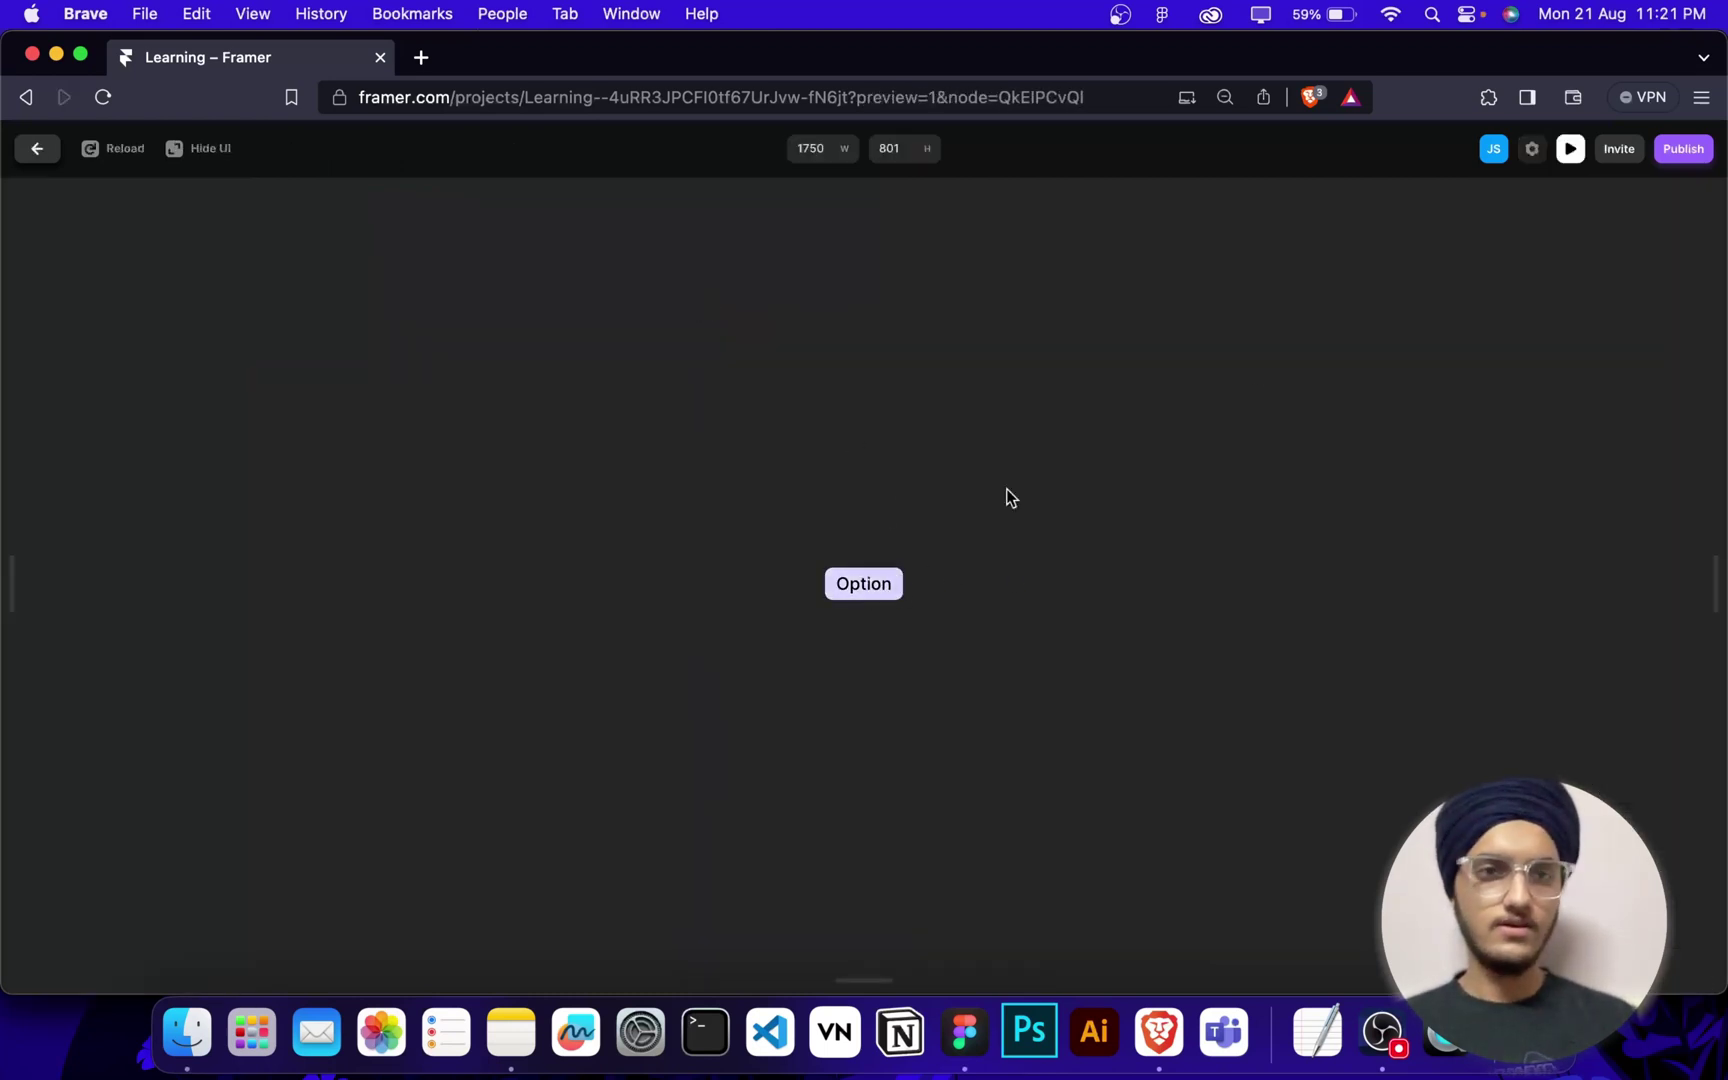
{"action": "left_click", "coordinate": [1566, 152]}
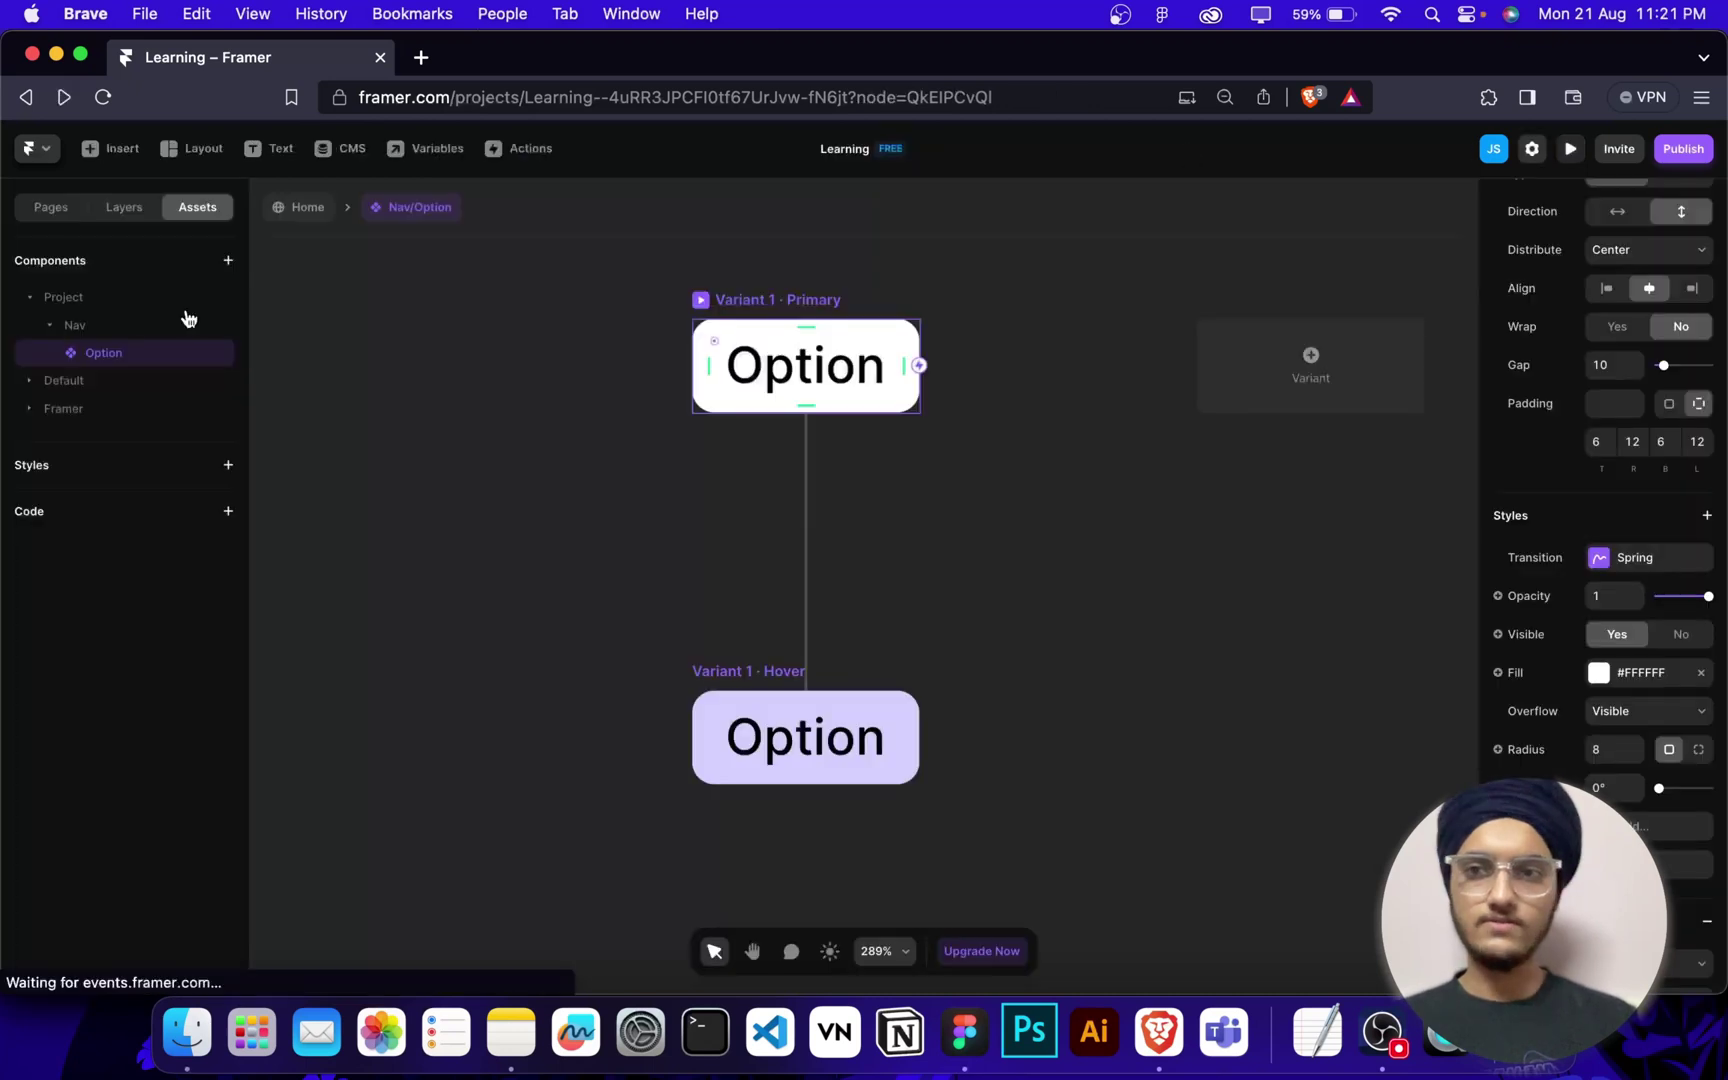
{"action": "right_click", "coordinate": [113, 358]}
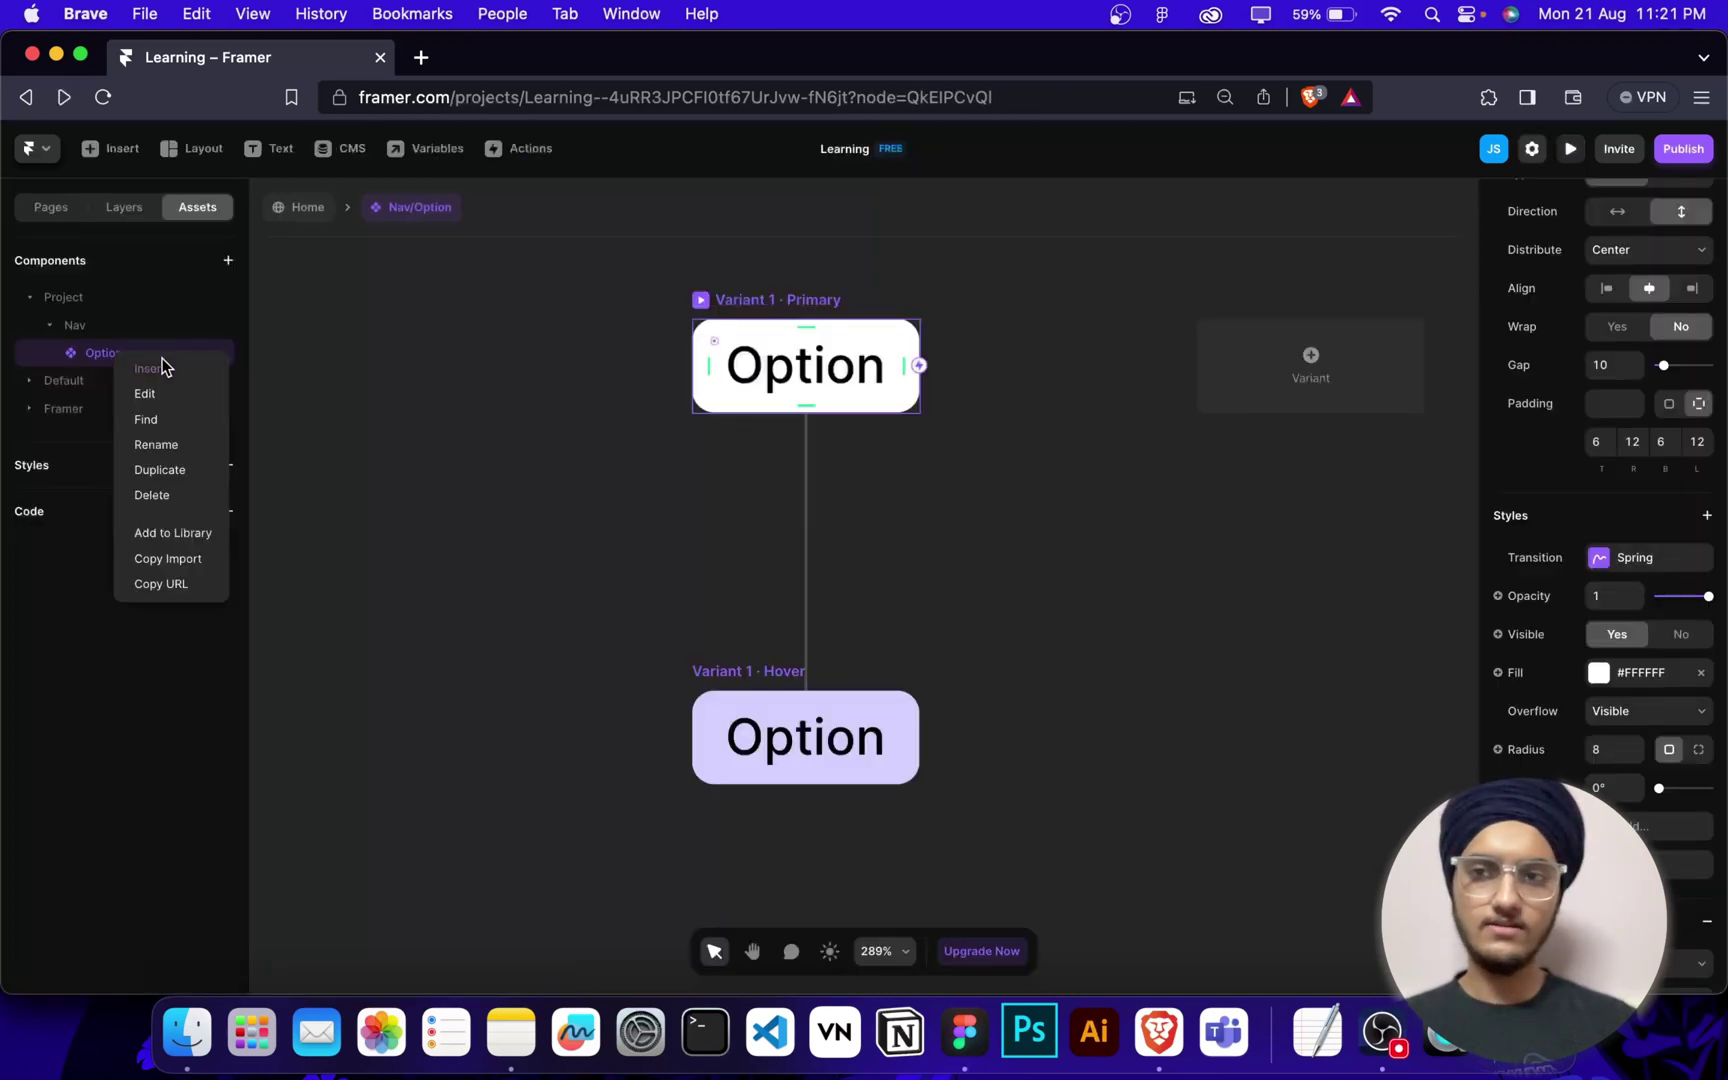
{"action": "left_click", "coordinate": [178, 524]}
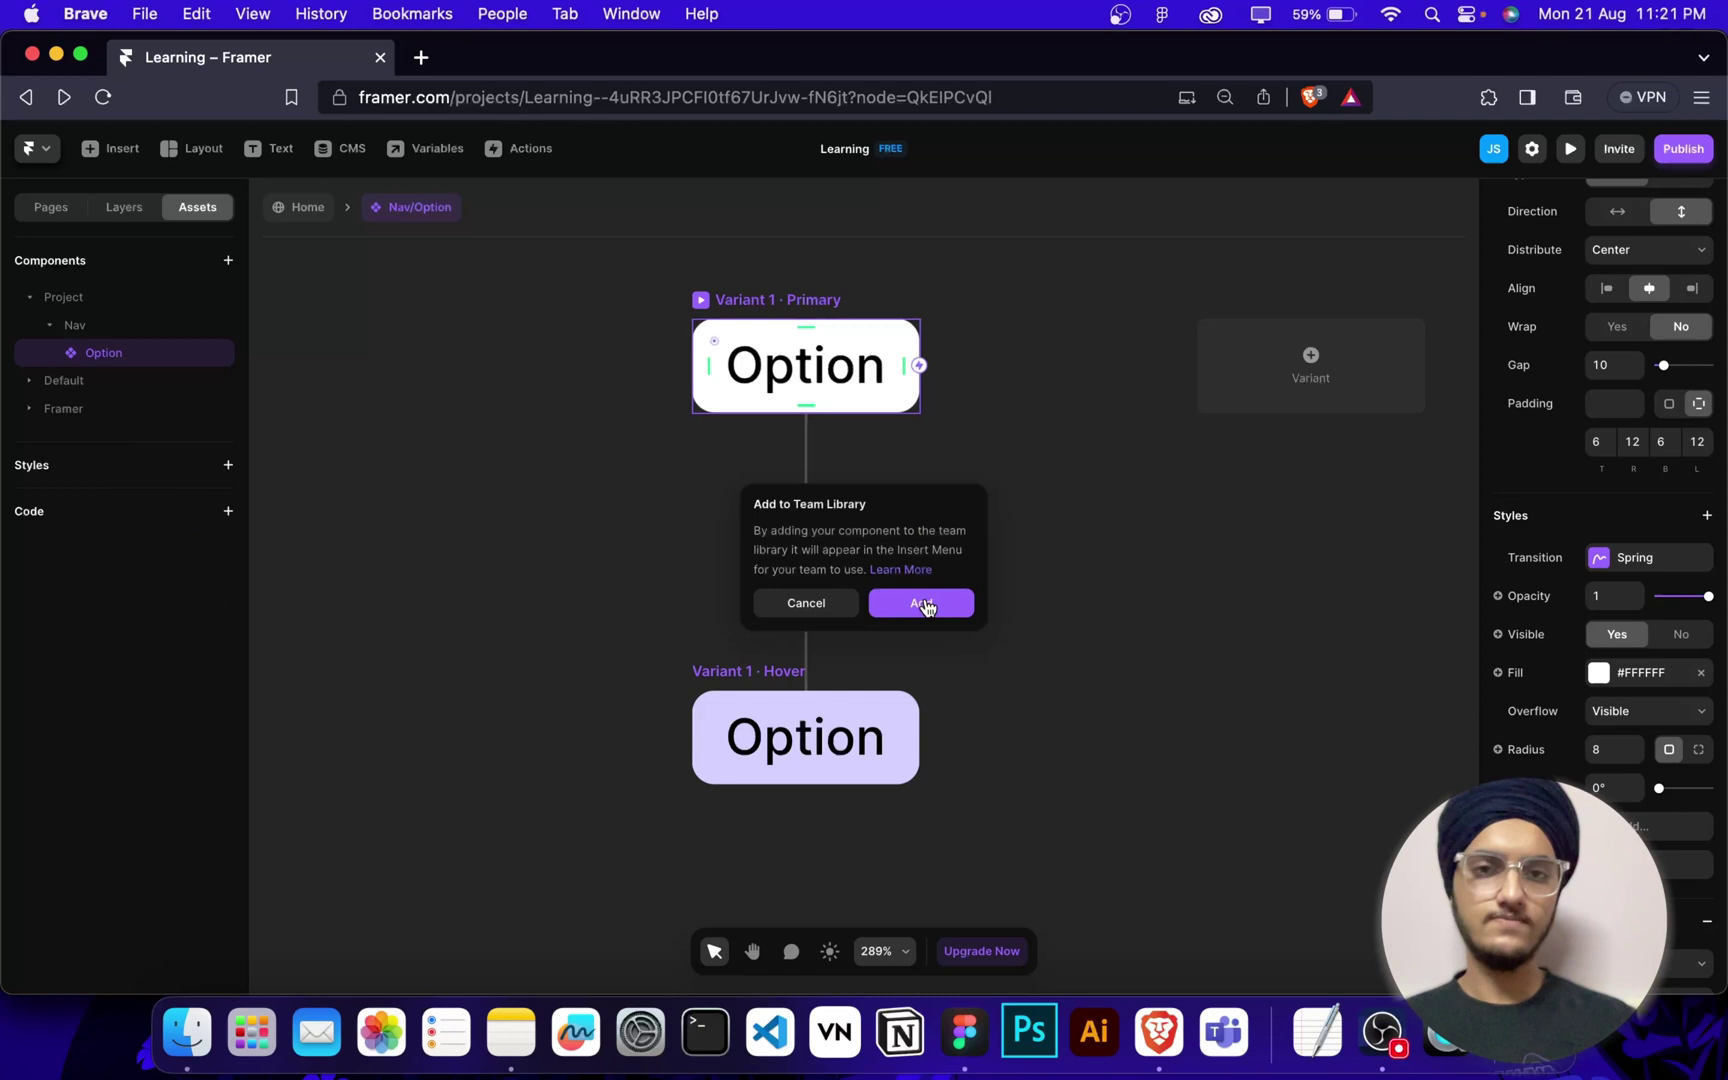
{"action": "left_click", "coordinate": [925, 599]}
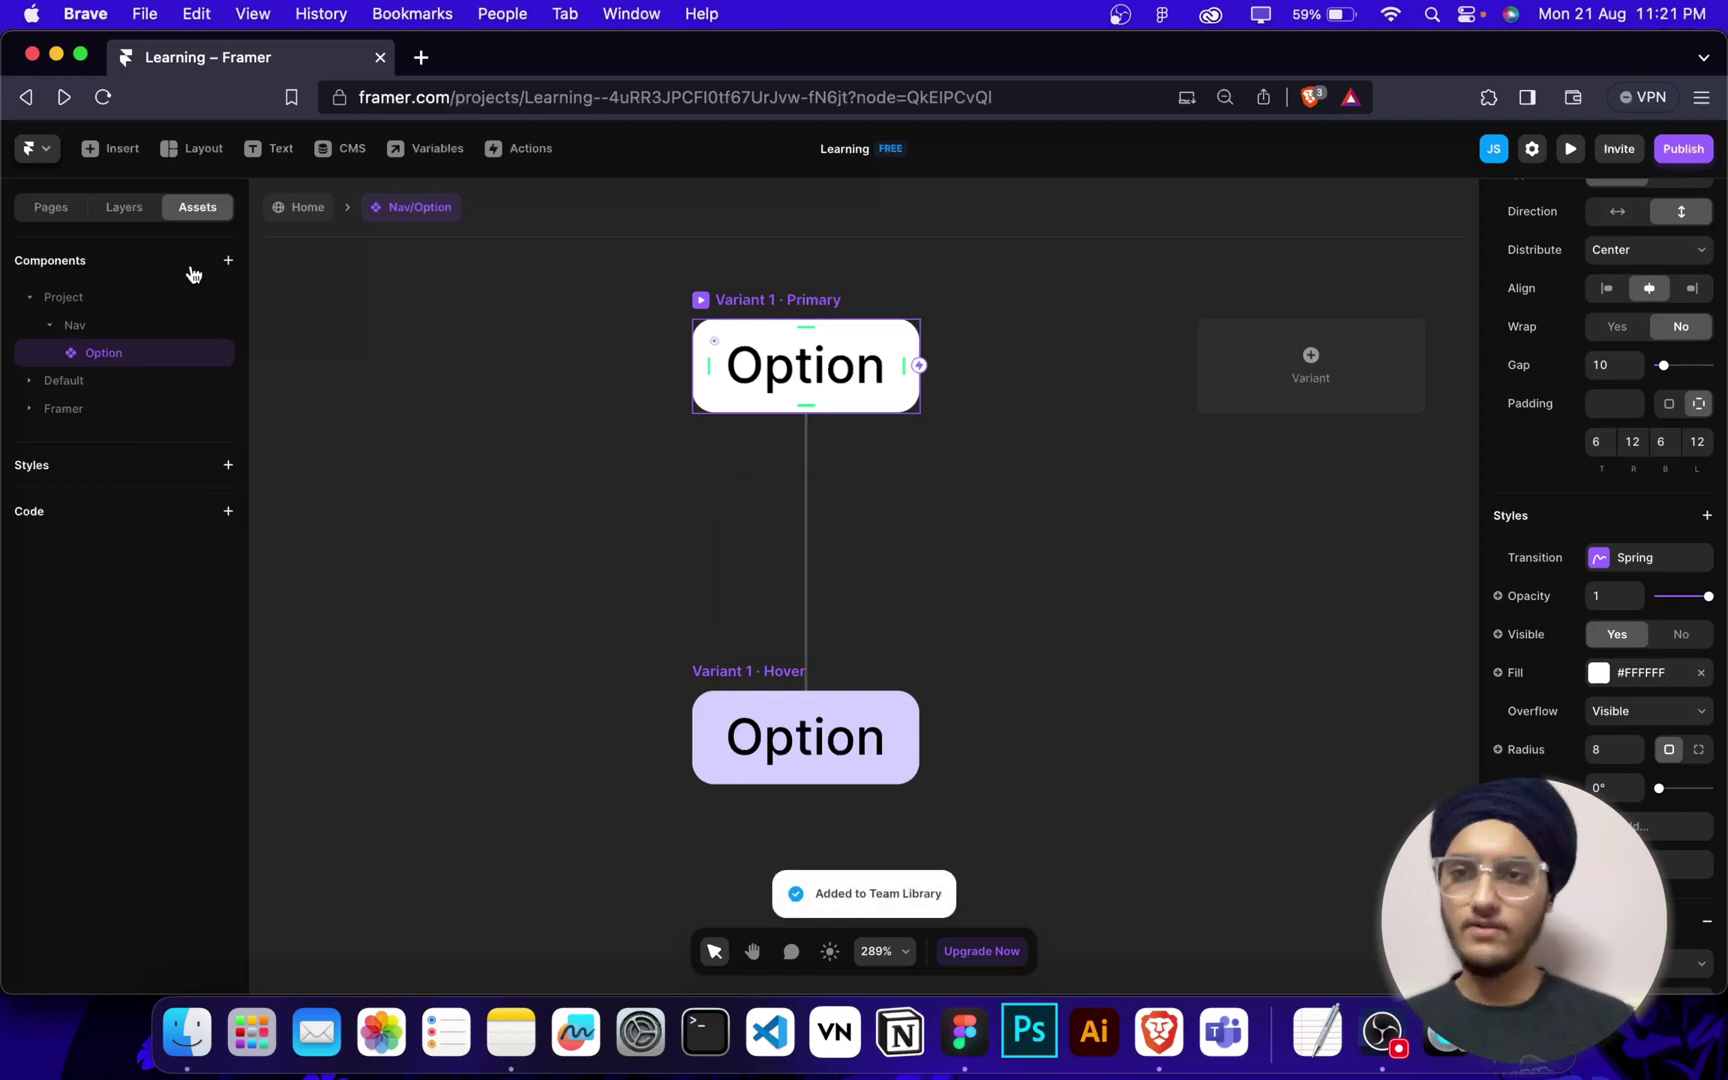
Create a new component named Nav/list.
{"action": "left_click", "coordinate": [229, 261]}
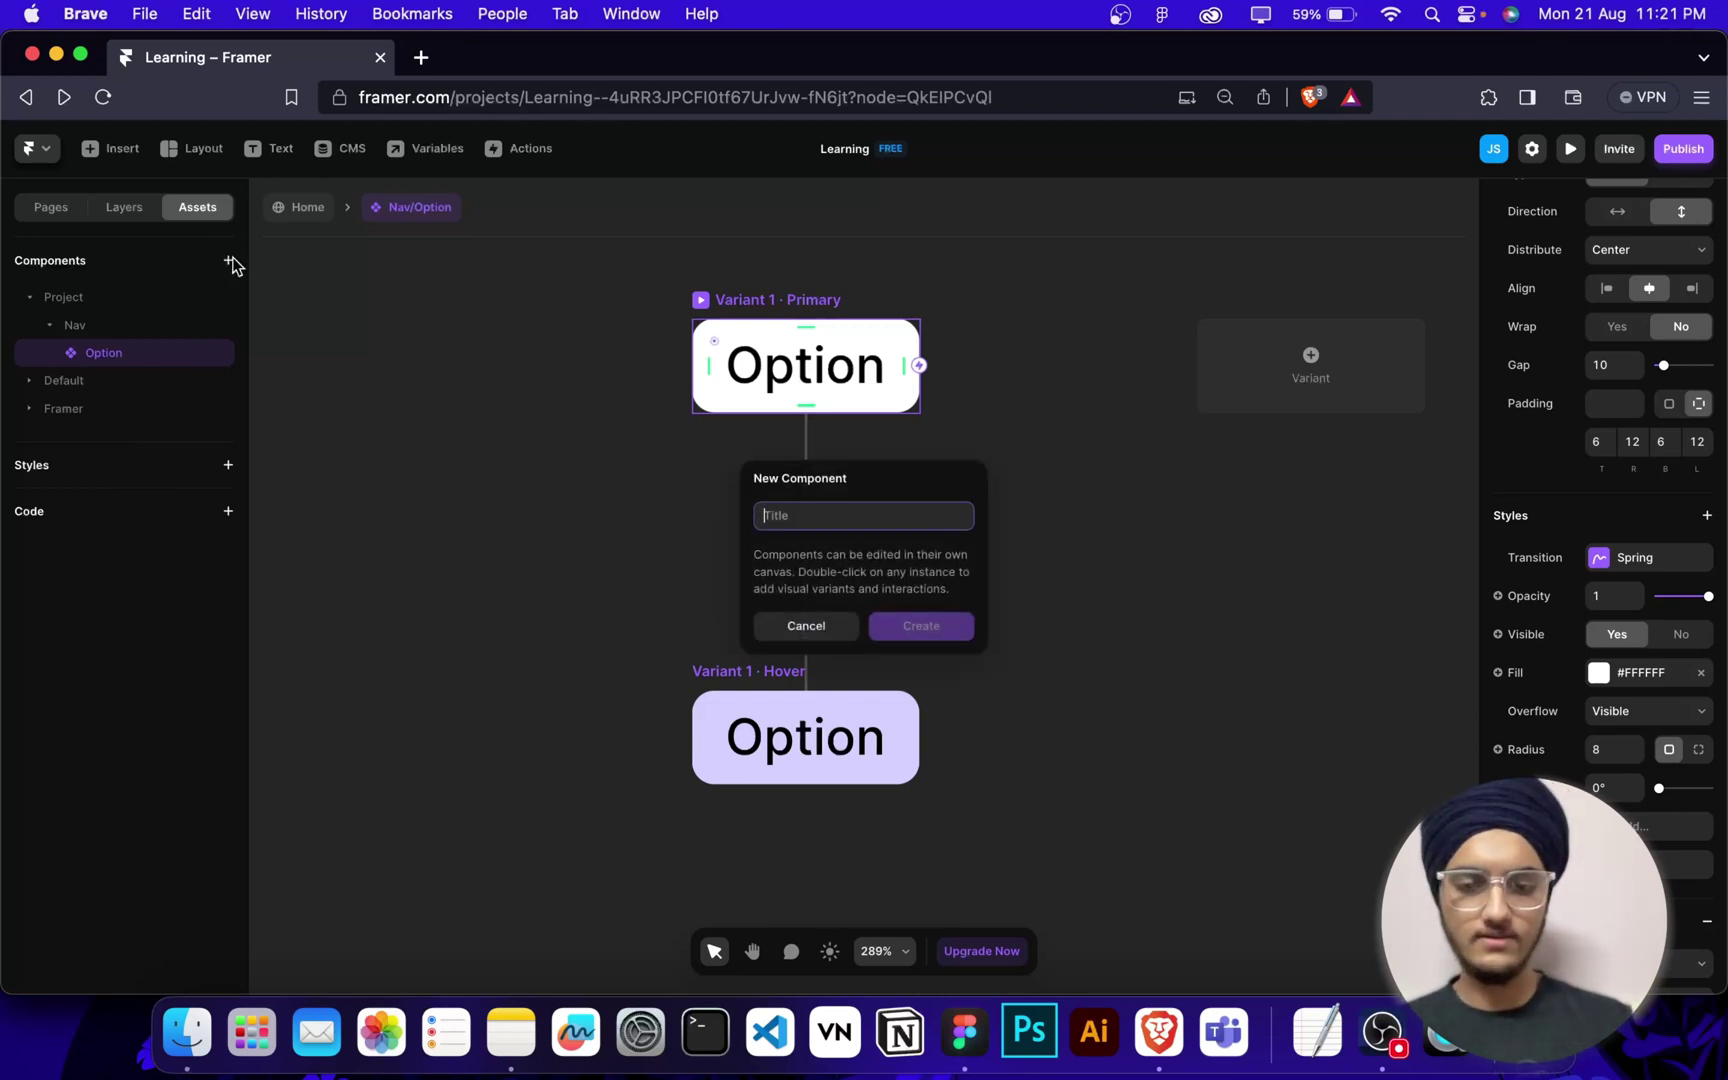
{"action": "type", "text": "Nav"}
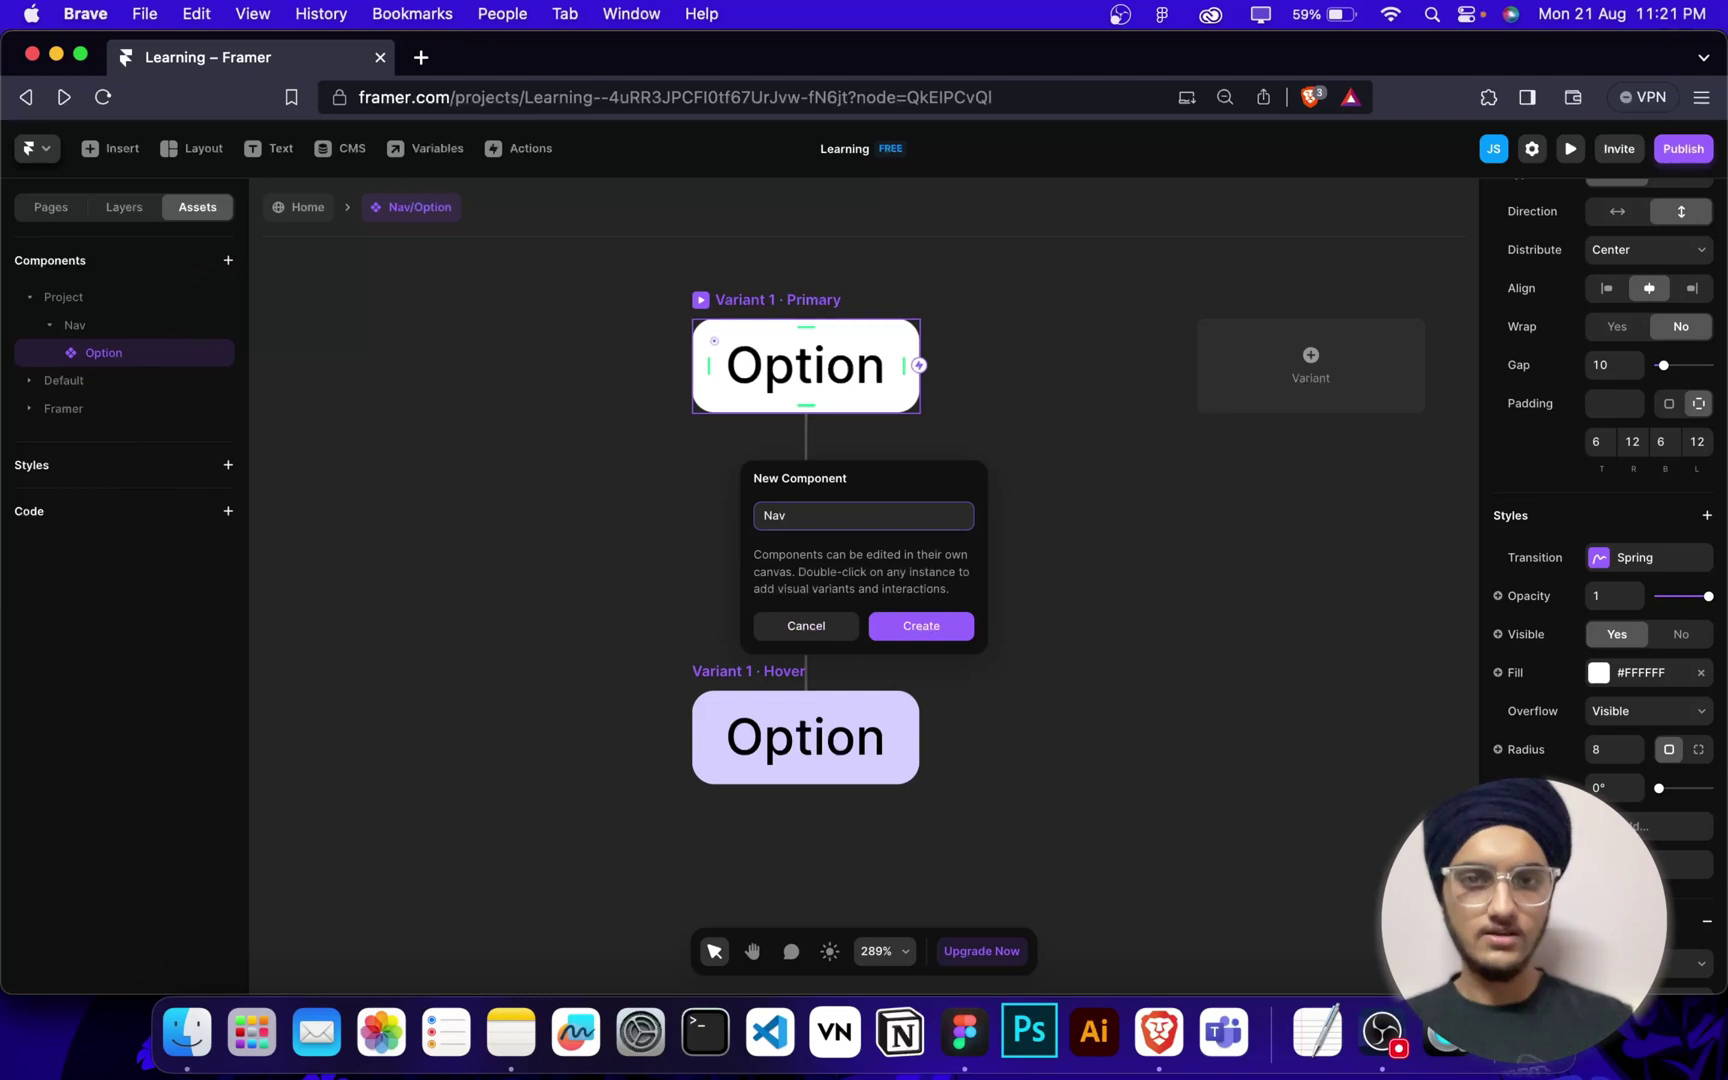
{"action": "type", "text": "/list"}
{"action": "key", "text": "Return"}
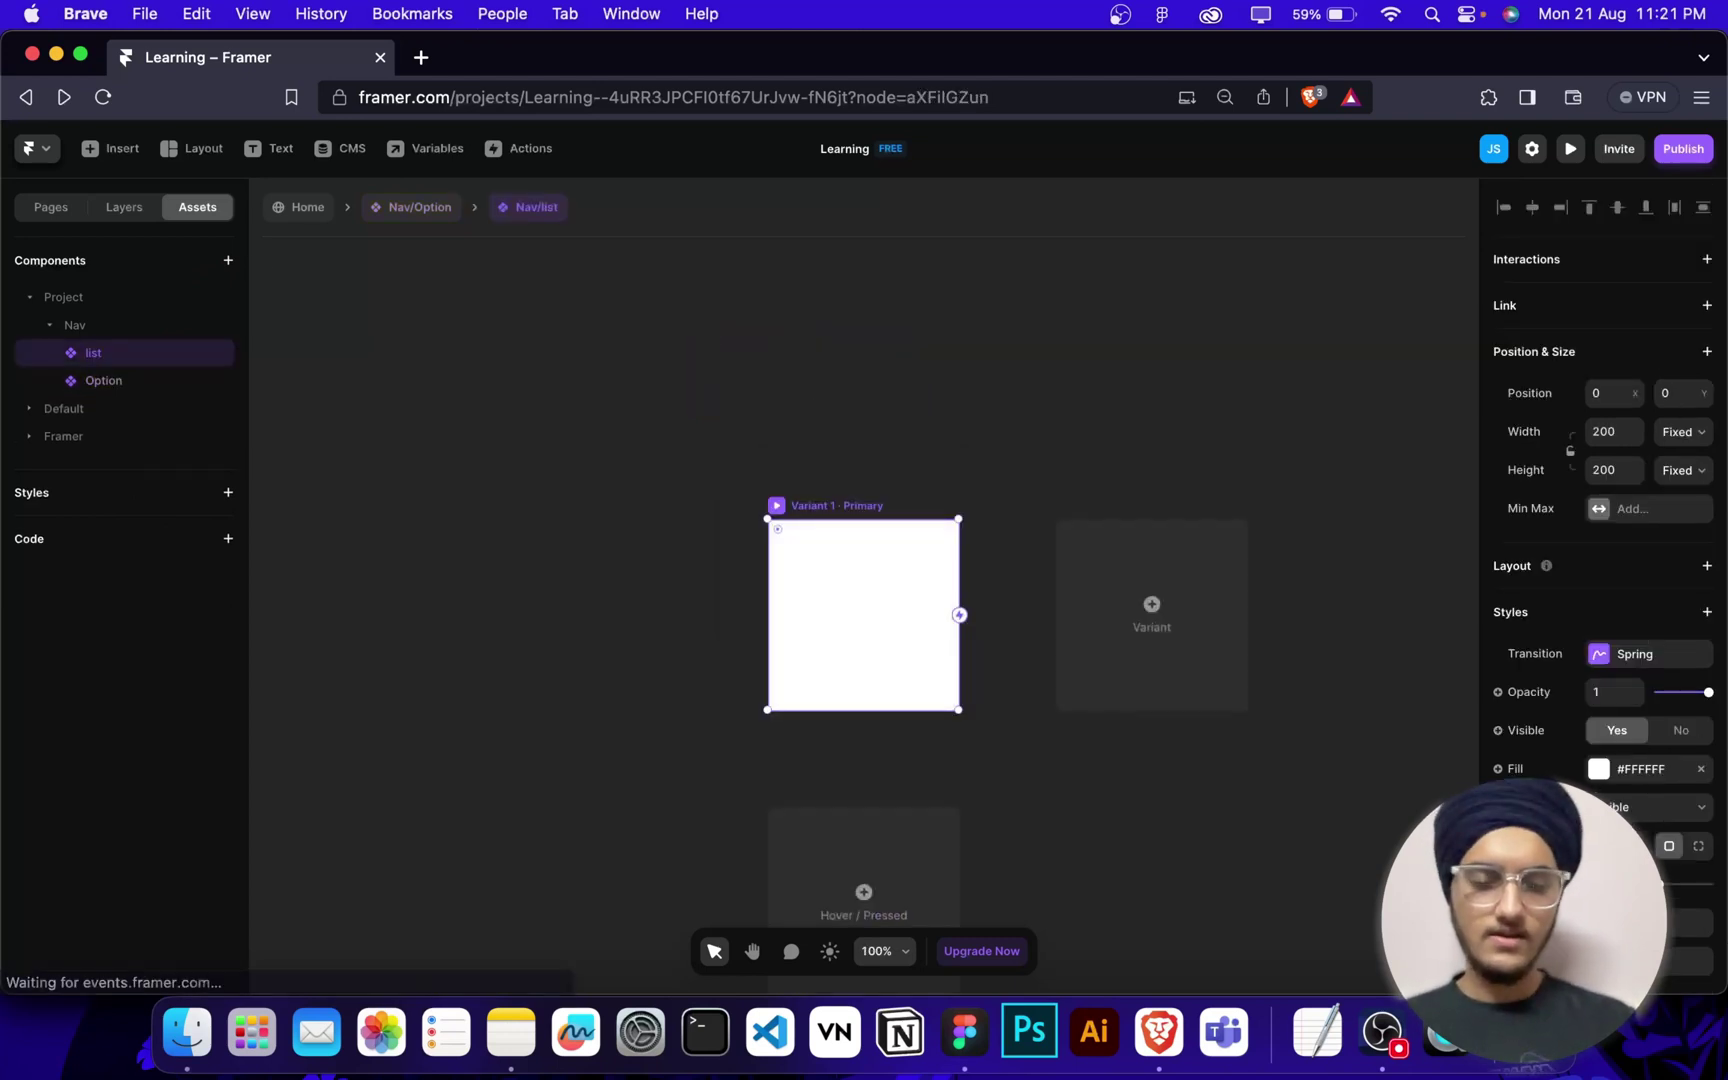
Insert a Nav/Option instance and set the list frame to Fit Content both ways.
{"action": "key", "text": "super+k"}
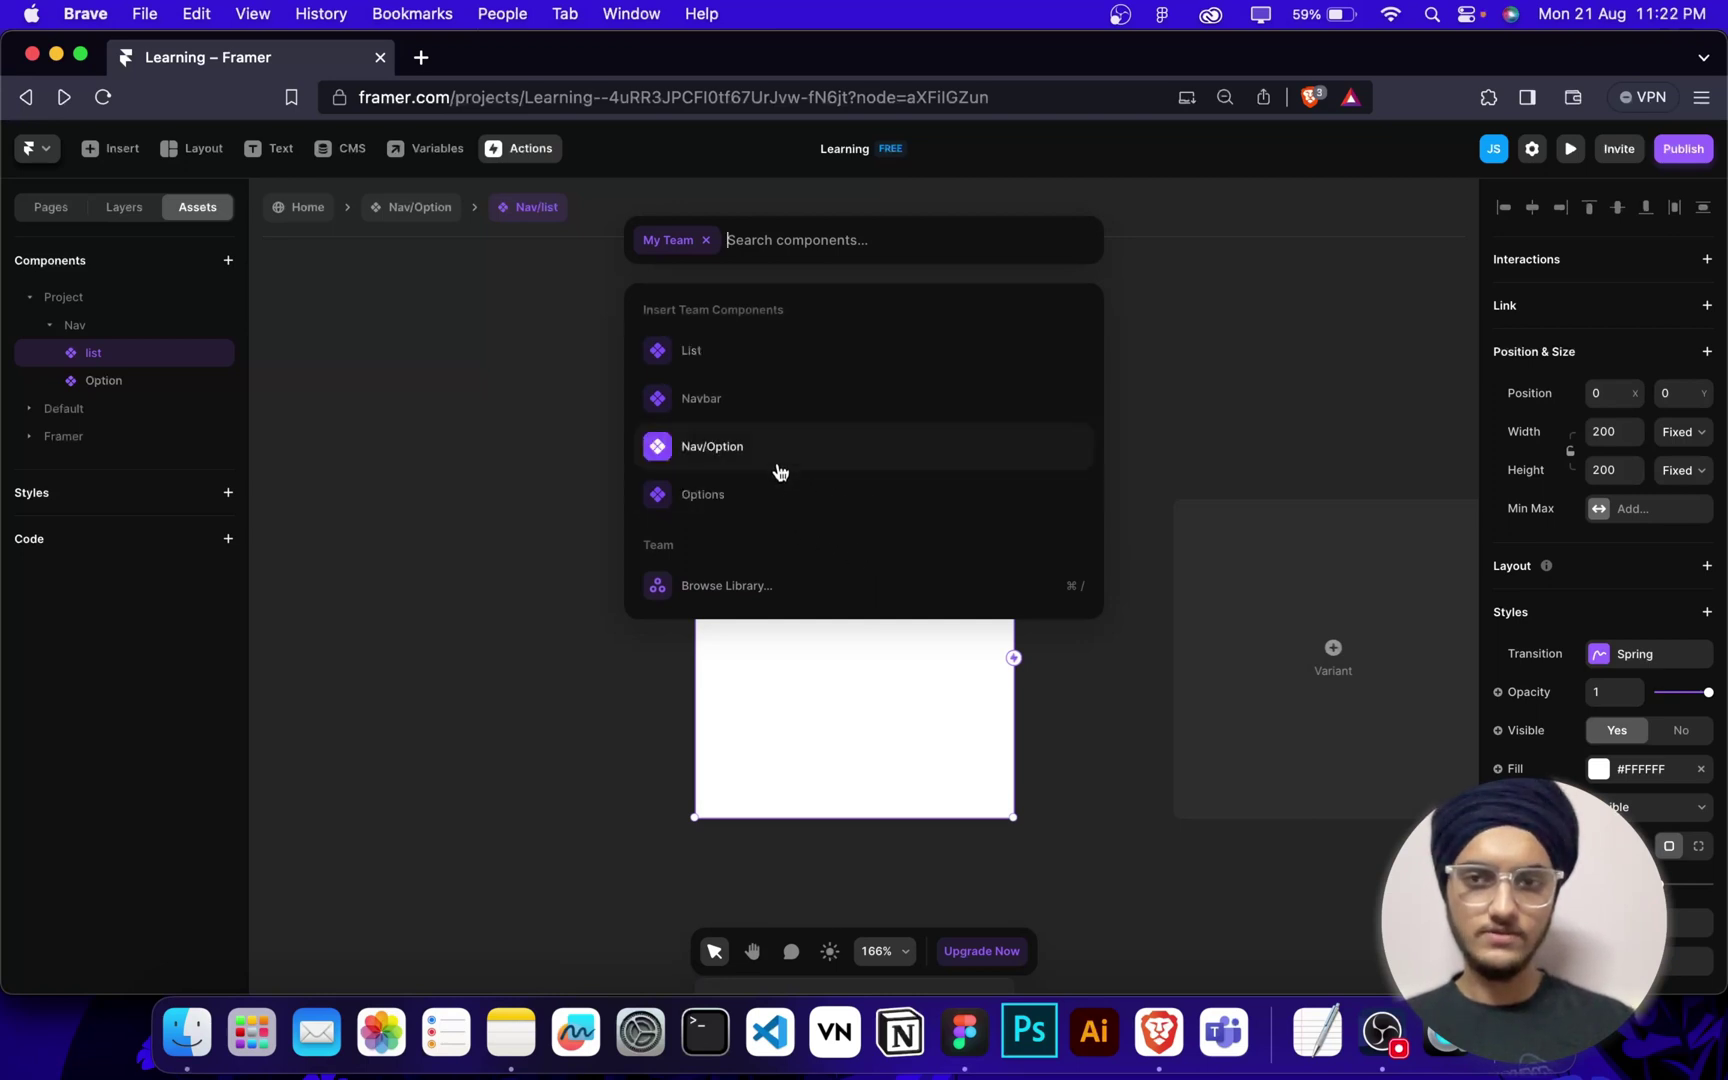
{"action": "left_click", "coordinate": [782, 470]}
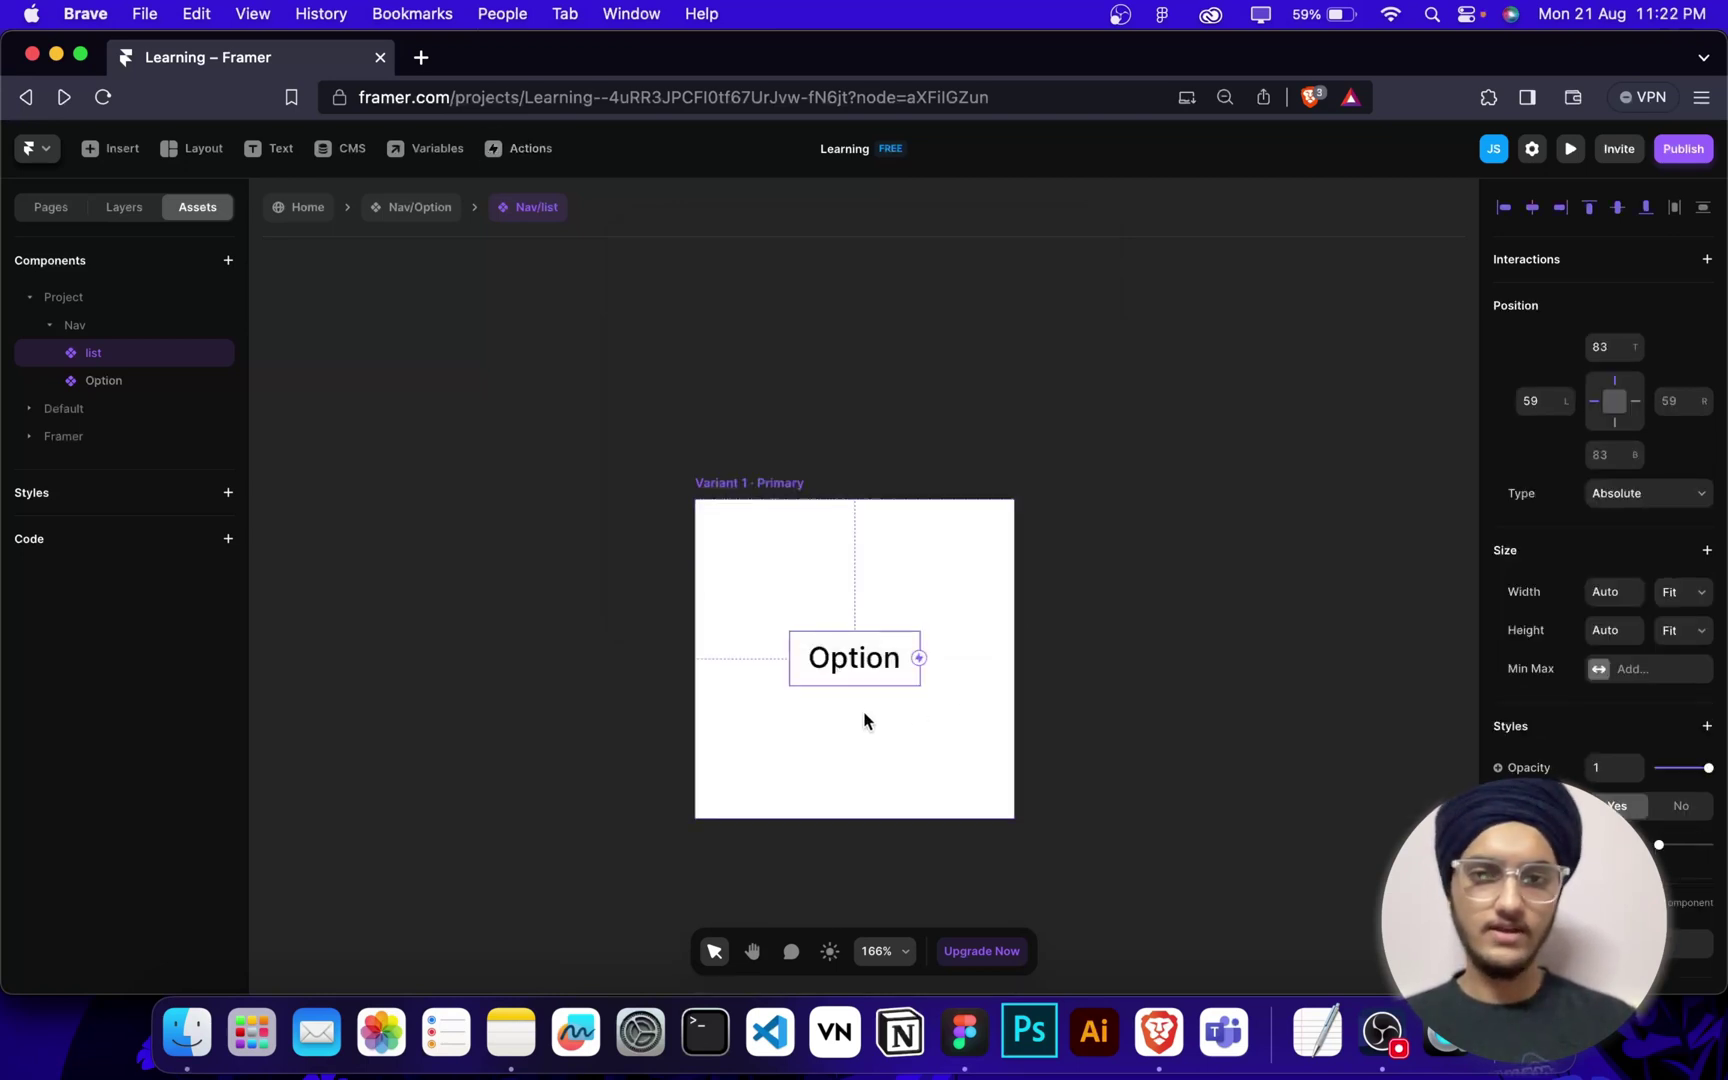
{"action": "left_click_drag", "start_coordinate": [862, 672], "coordinate": [873, 575]}
{"action": "left_click", "coordinate": [739, 485]}
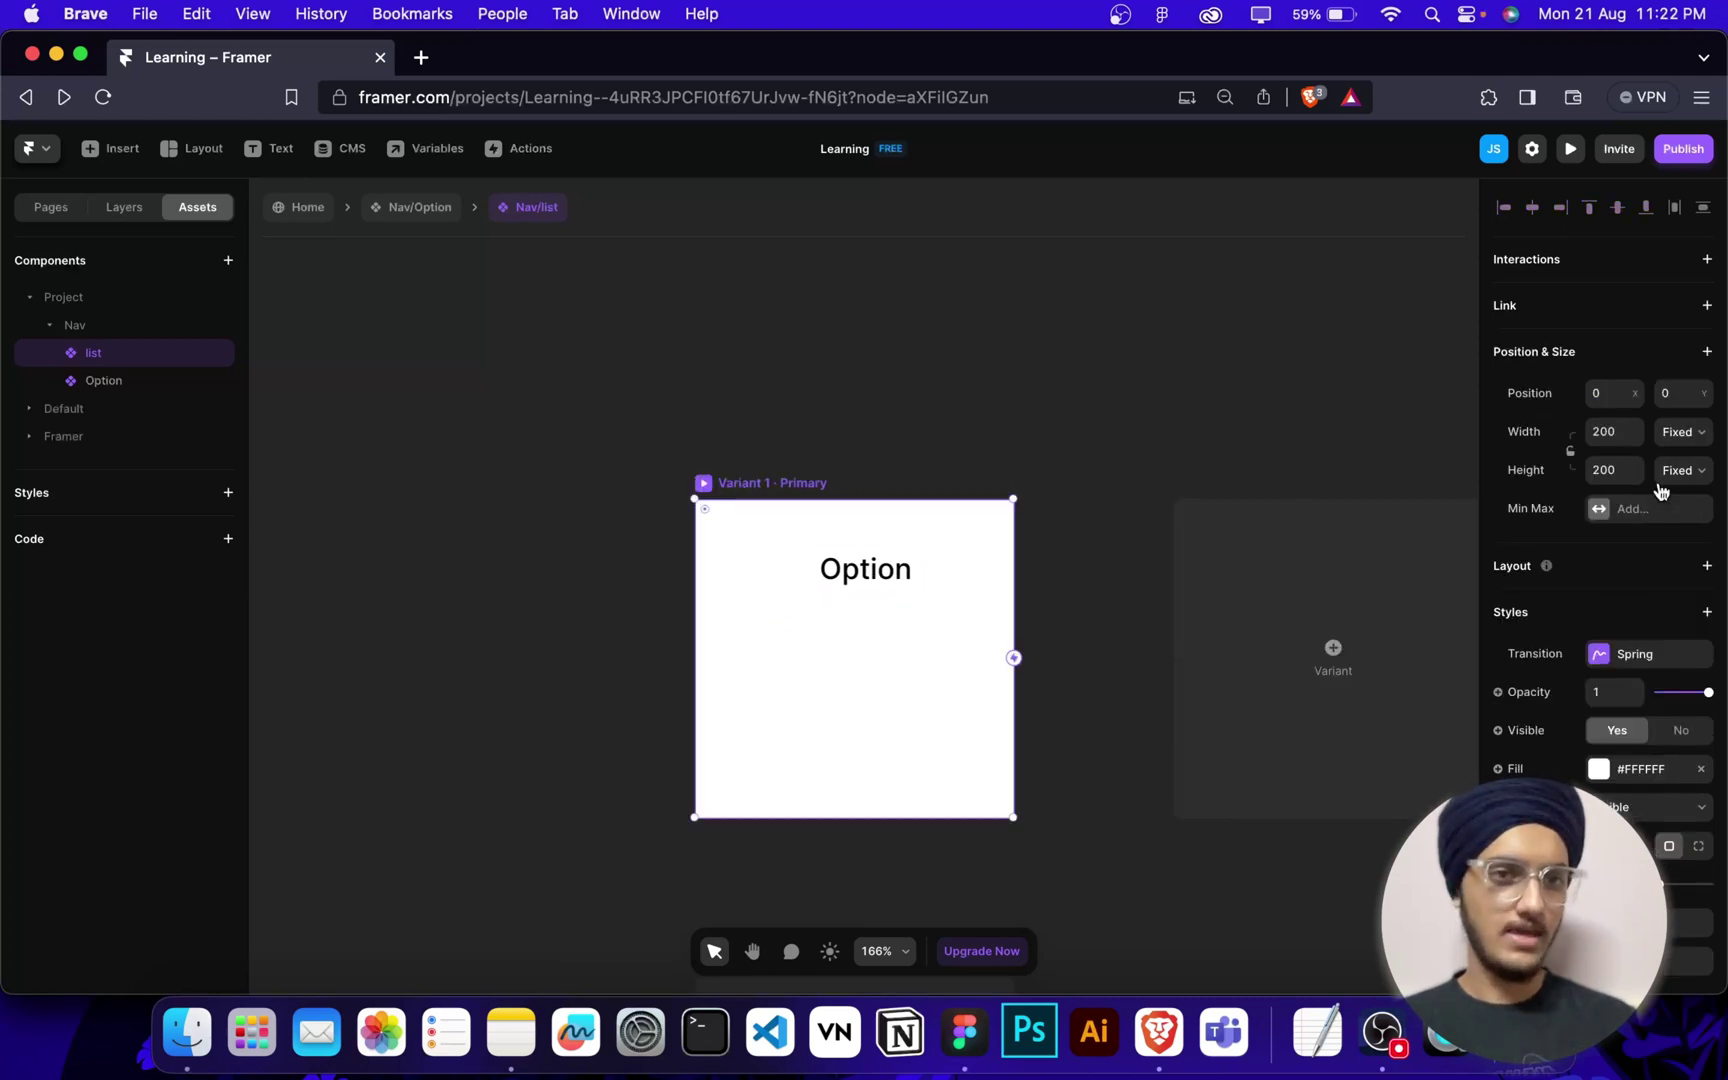
{"action": "left_click", "coordinate": [1688, 432]}
{"action": "left_click", "coordinate": [1671, 491]}
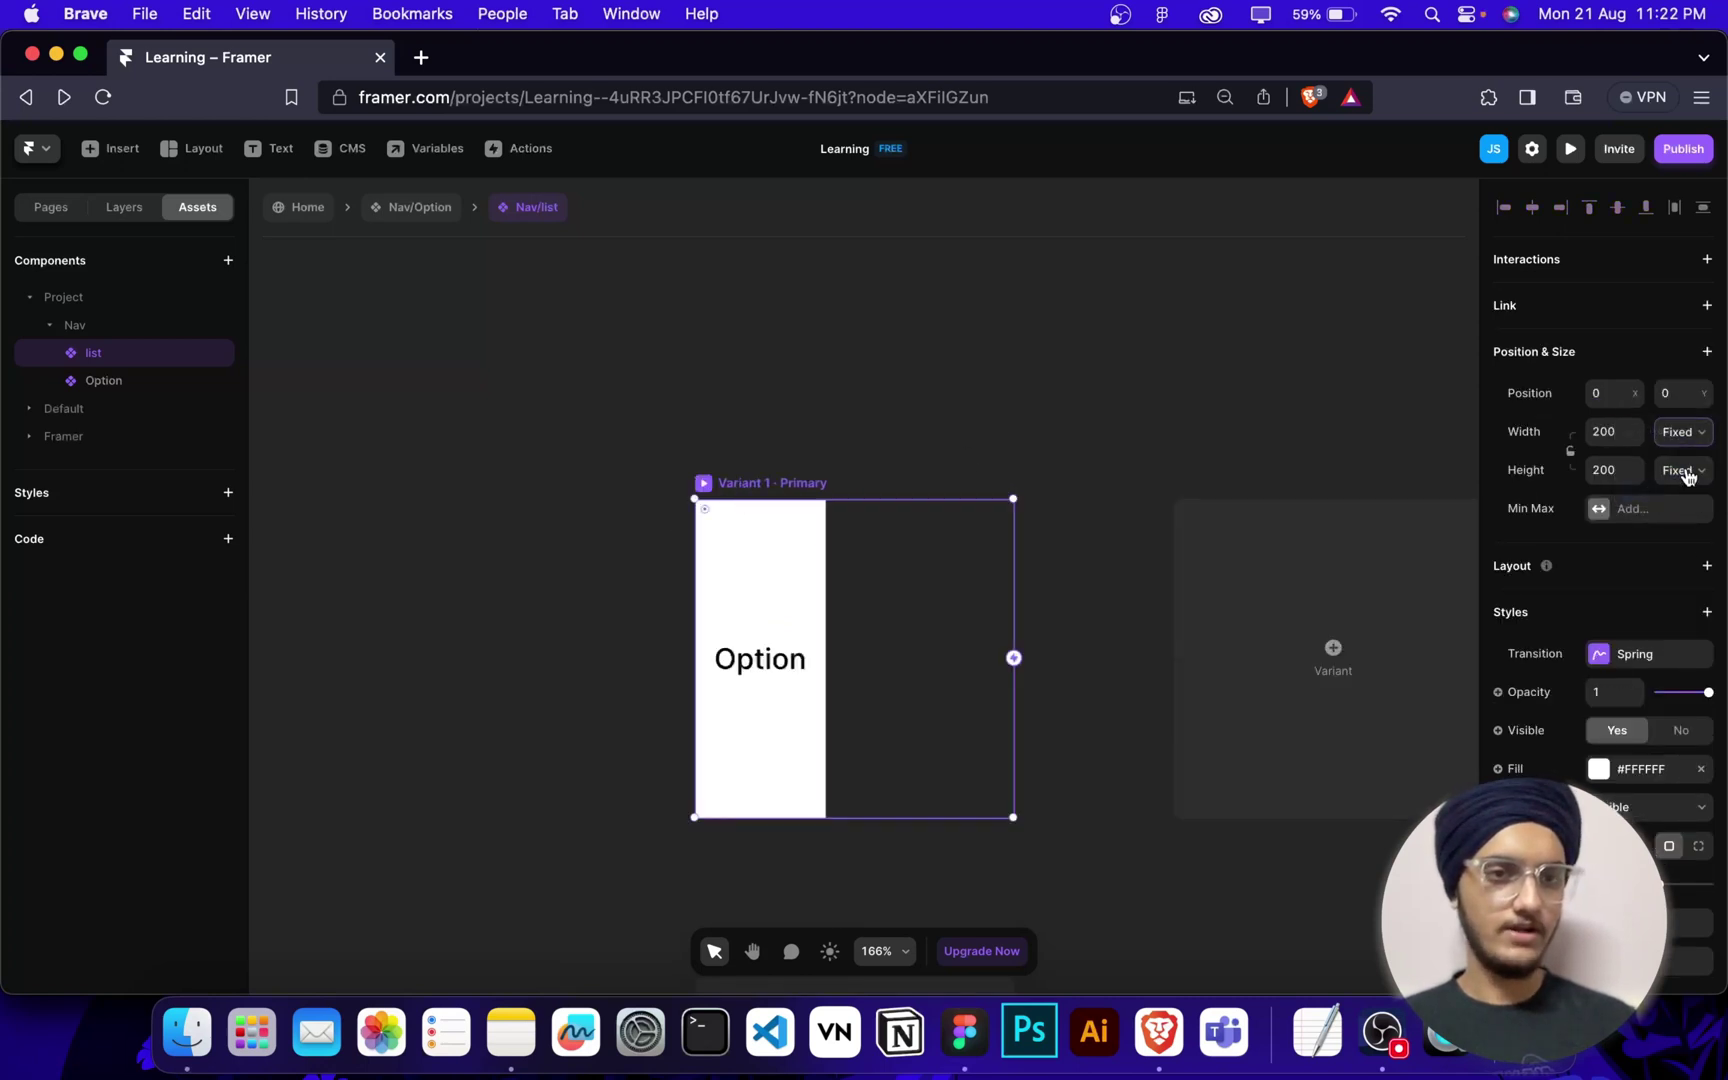
{"action": "left_click", "coordinate": [1688, 470]}
{"action": "left_click", "coordinate": [1670, 530]}
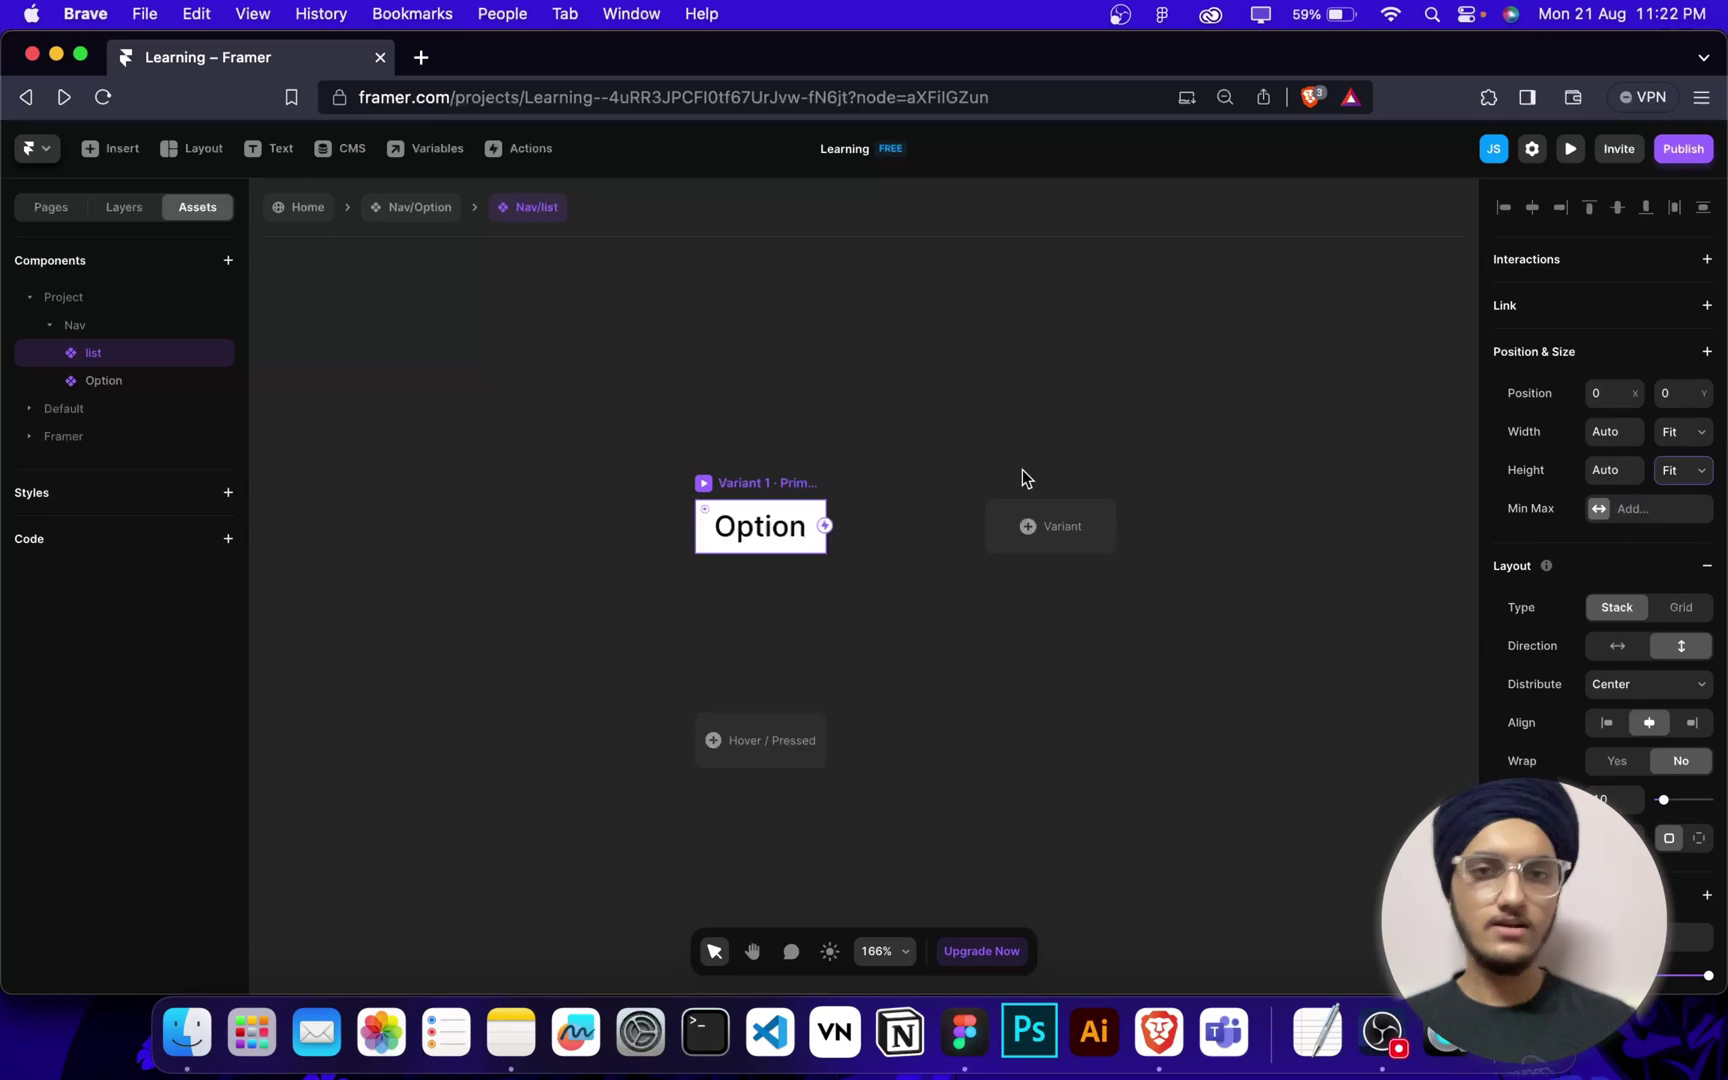
Duplicate the Option instance inside the Nav/list frame.
{"action": "left_click", "coordinate": [770, 535]}
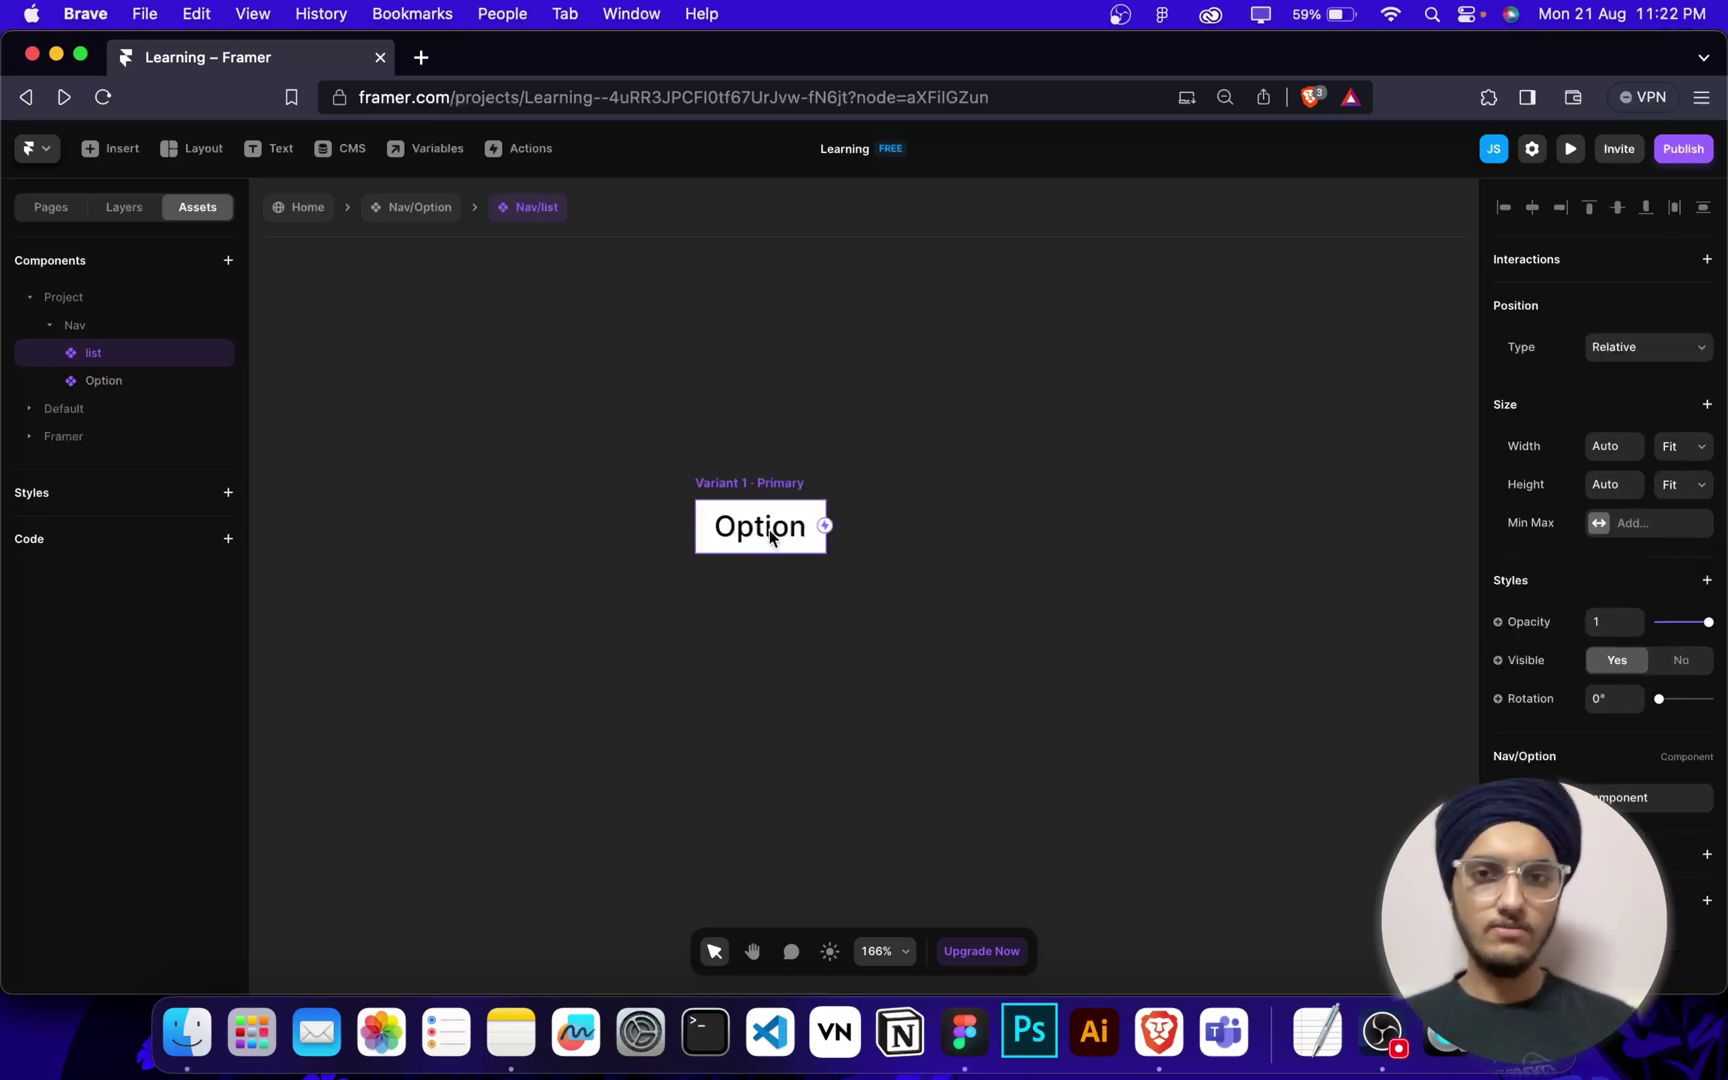
{"action": "key", "text": "super+d"}
{"action": "key", "text": "super+d"}
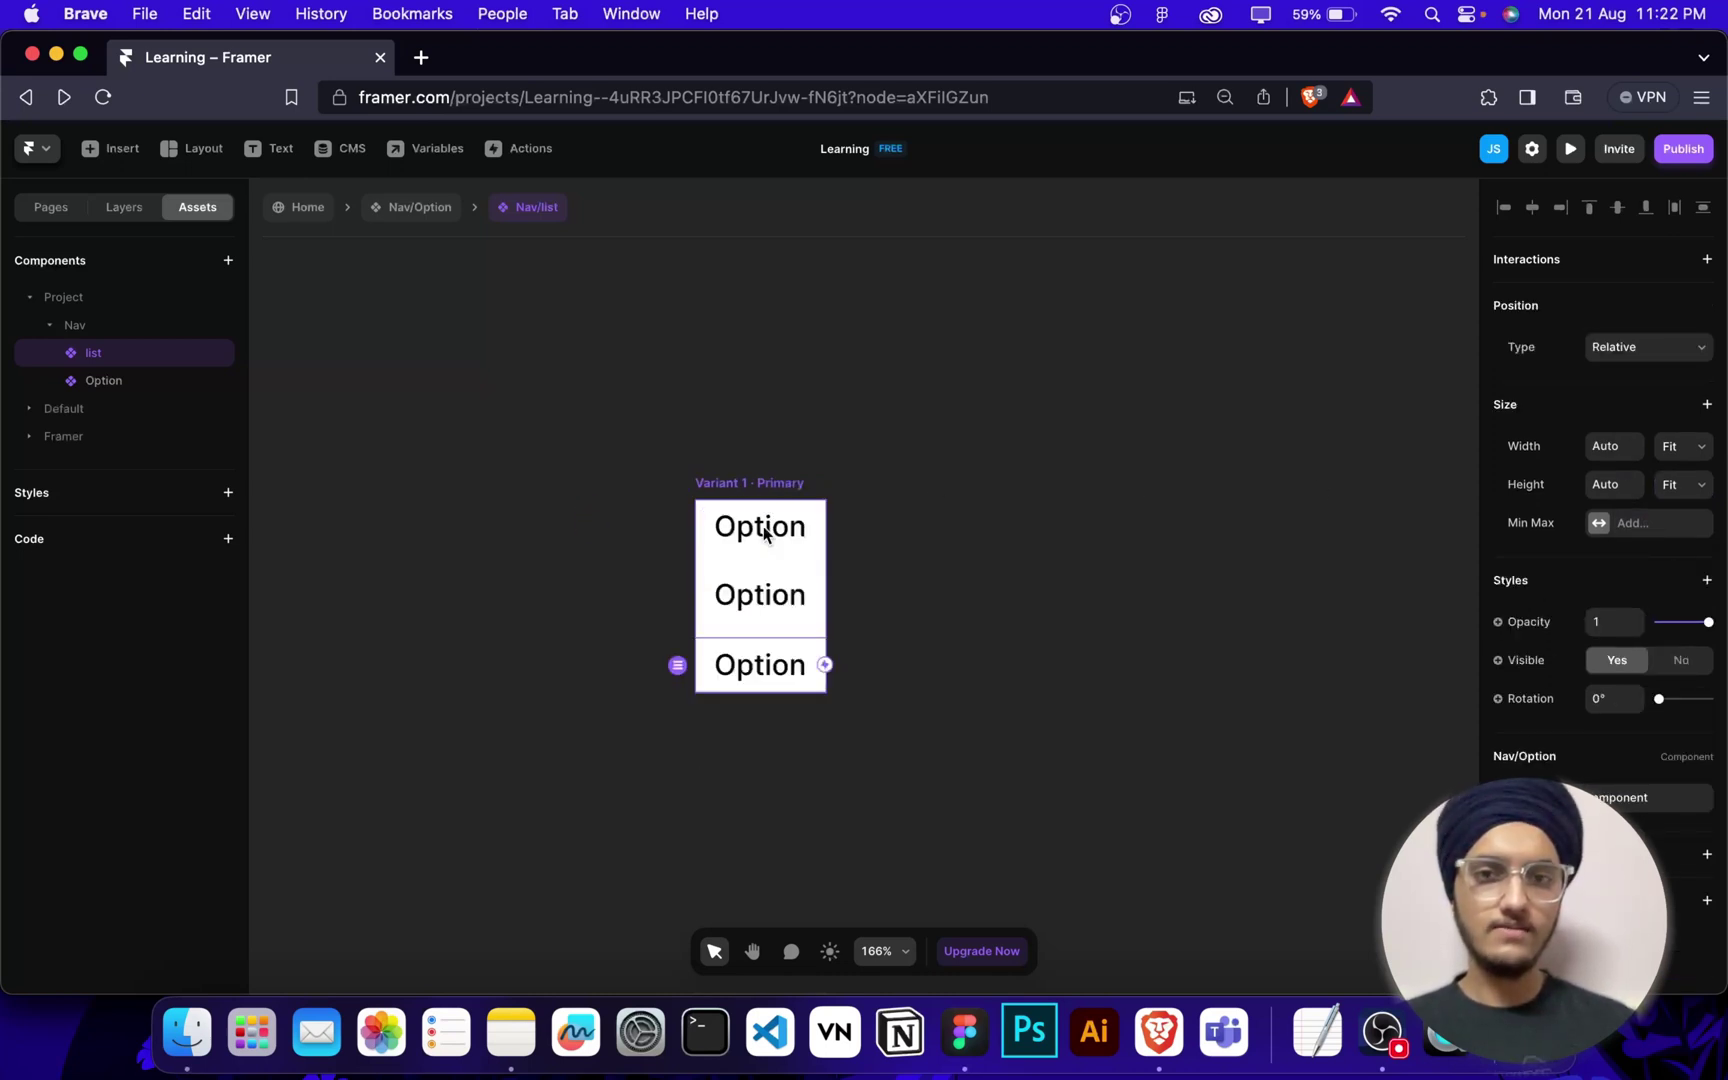
{"action": "left_click", "coordinate": [770, 488]}
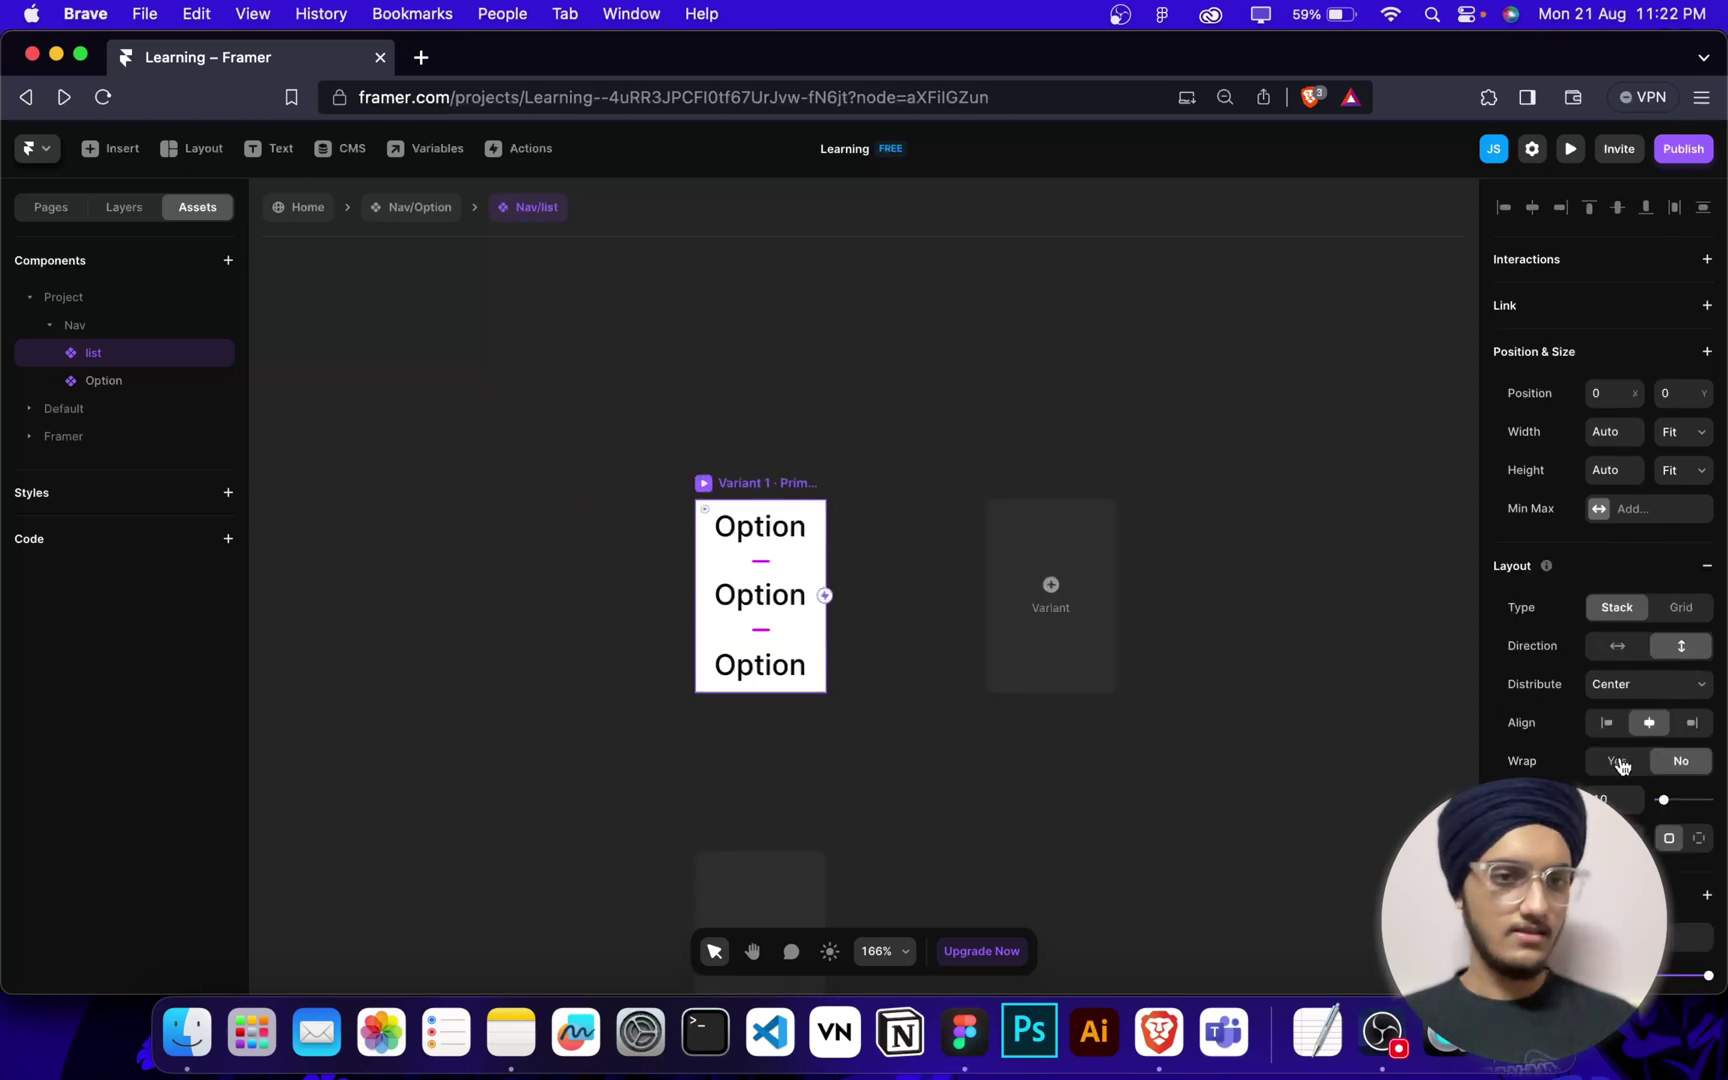
{"action": "scroll", "coordinate": [1622, 765], "scroll_direction": "down", "scroll_amount": 3}
Set the gap between the Options to 16.
{"action": "left_click", "coordinate": [1618, 648]}
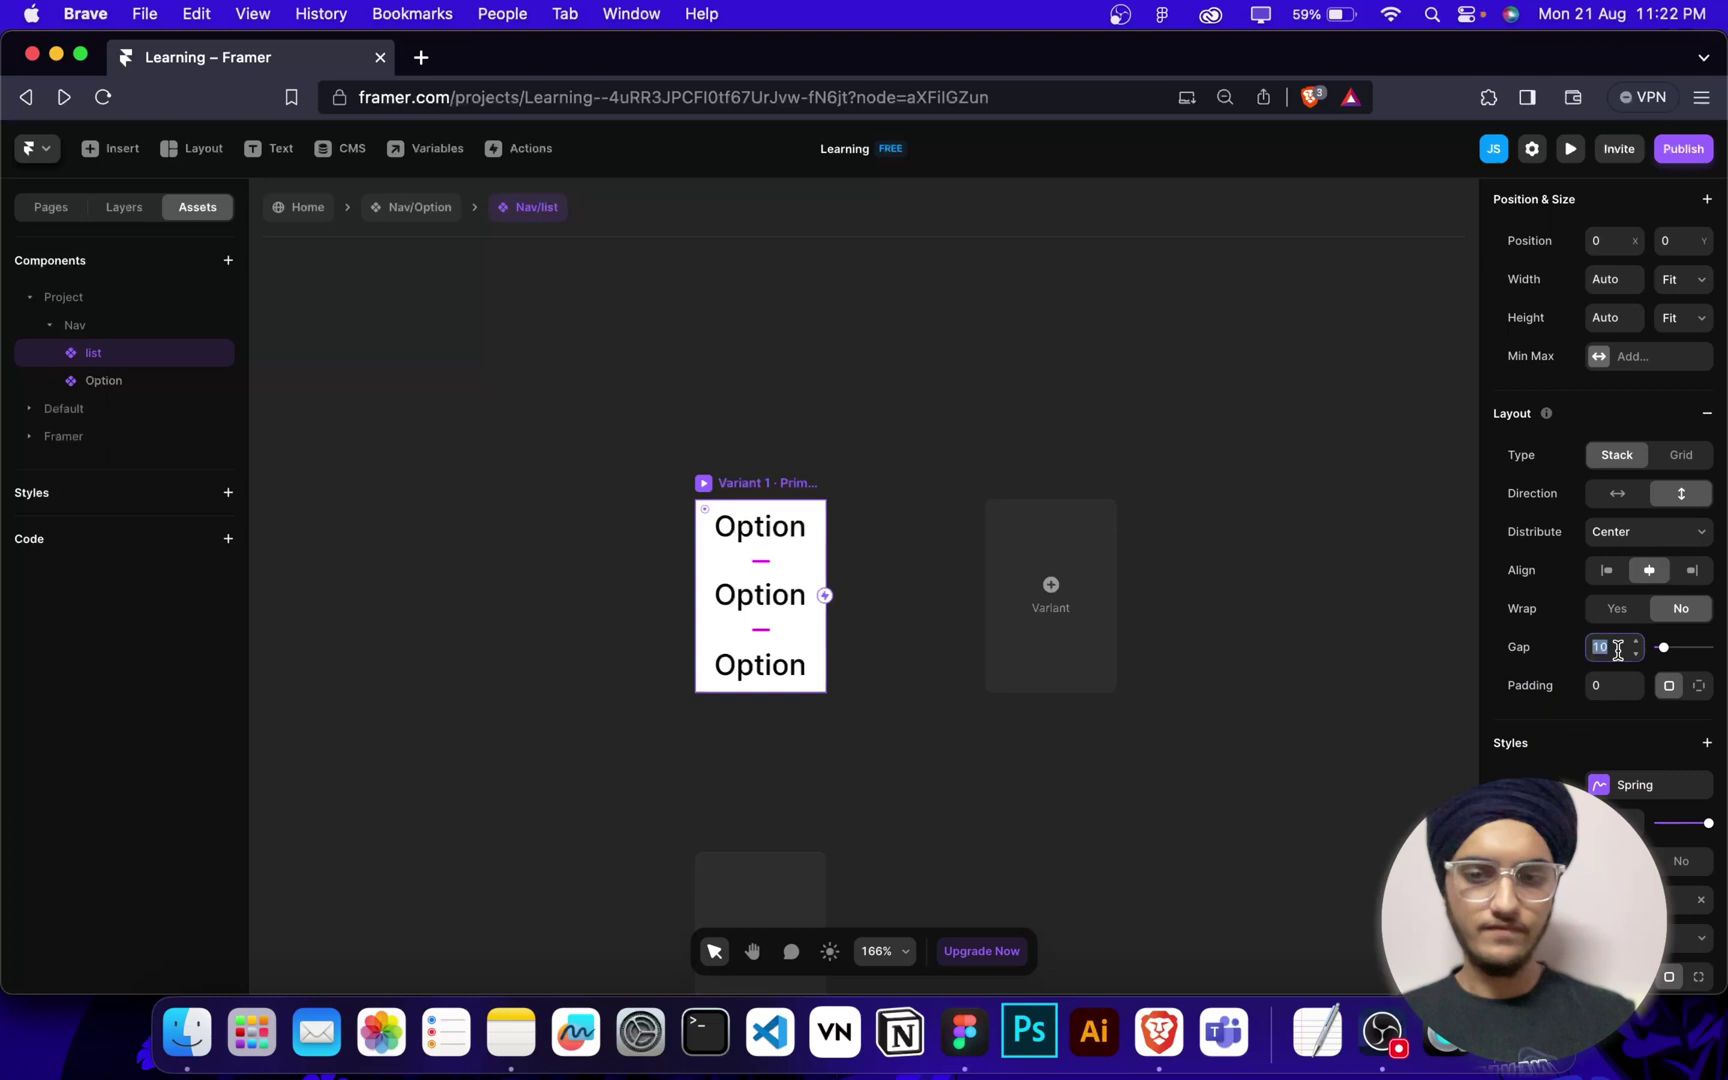
{"action": "type", "text": "16"}
{"action": "key", "text": "Return"}
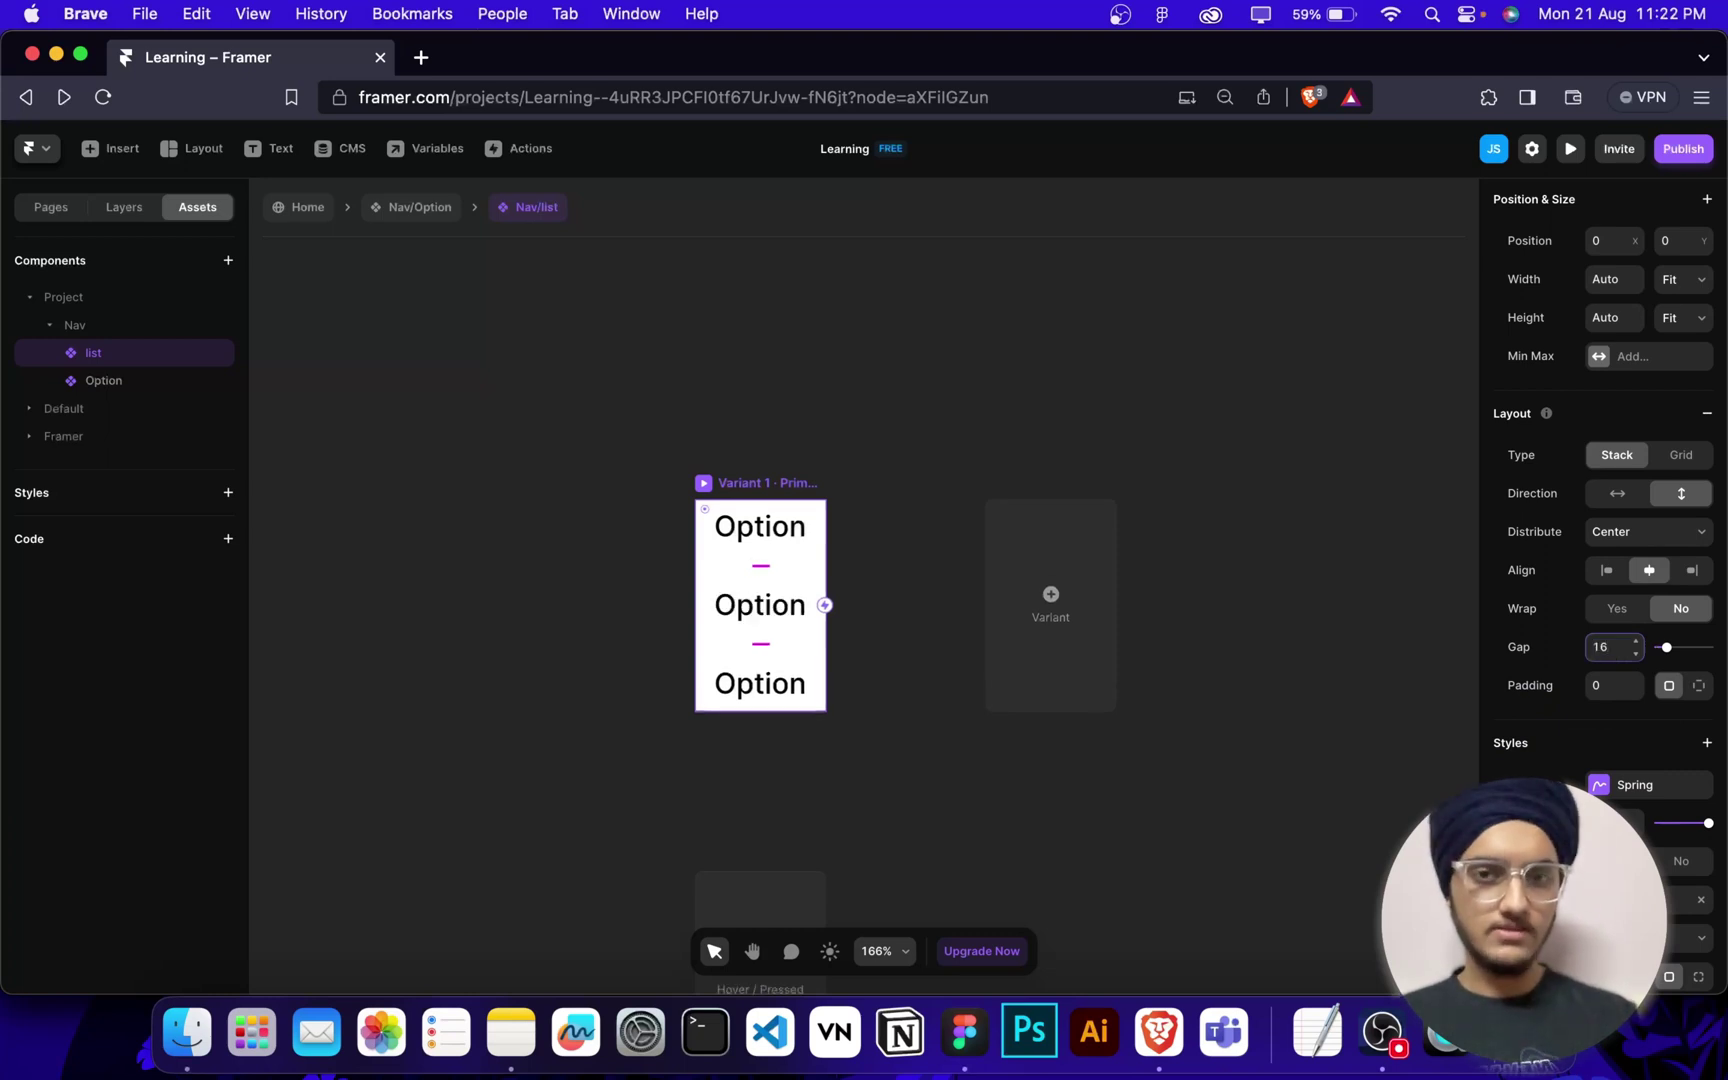
Set per-side padding to 6 top and bottom, 12 left and right.
{"action": "left_click", "coordinate": [1699, 685]}
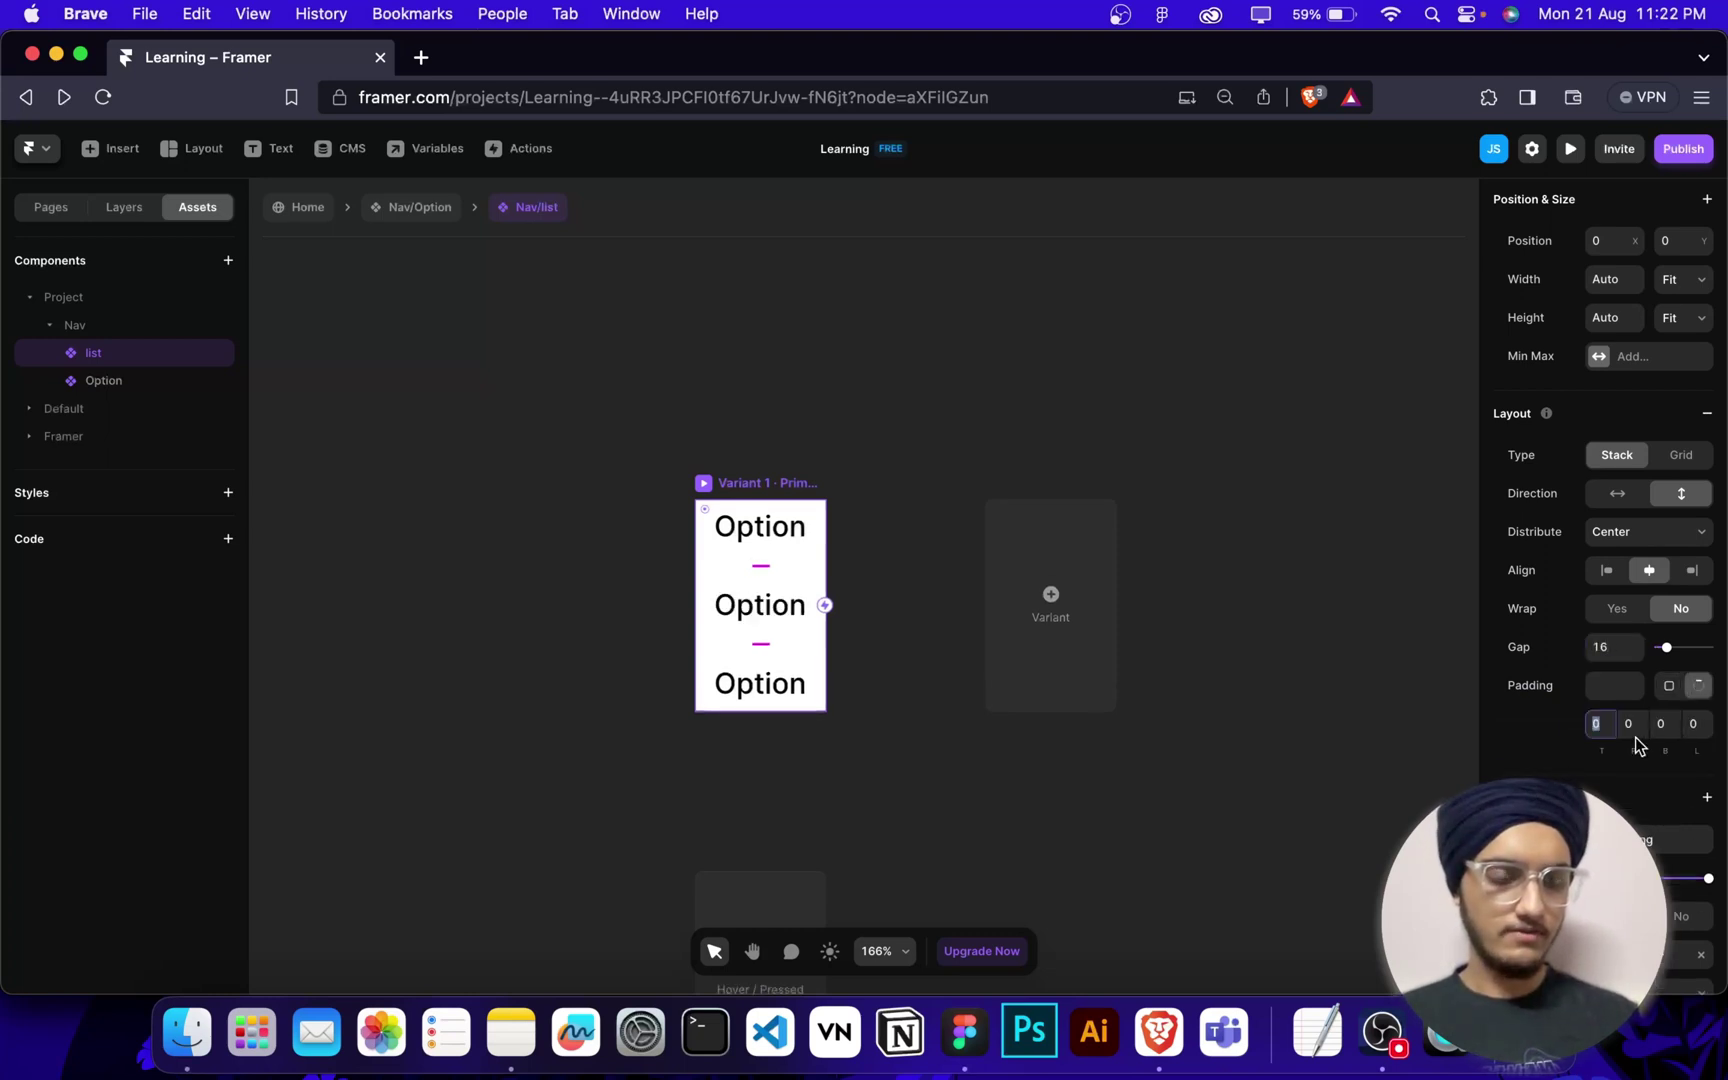
{"action": "type", "text": "6"}
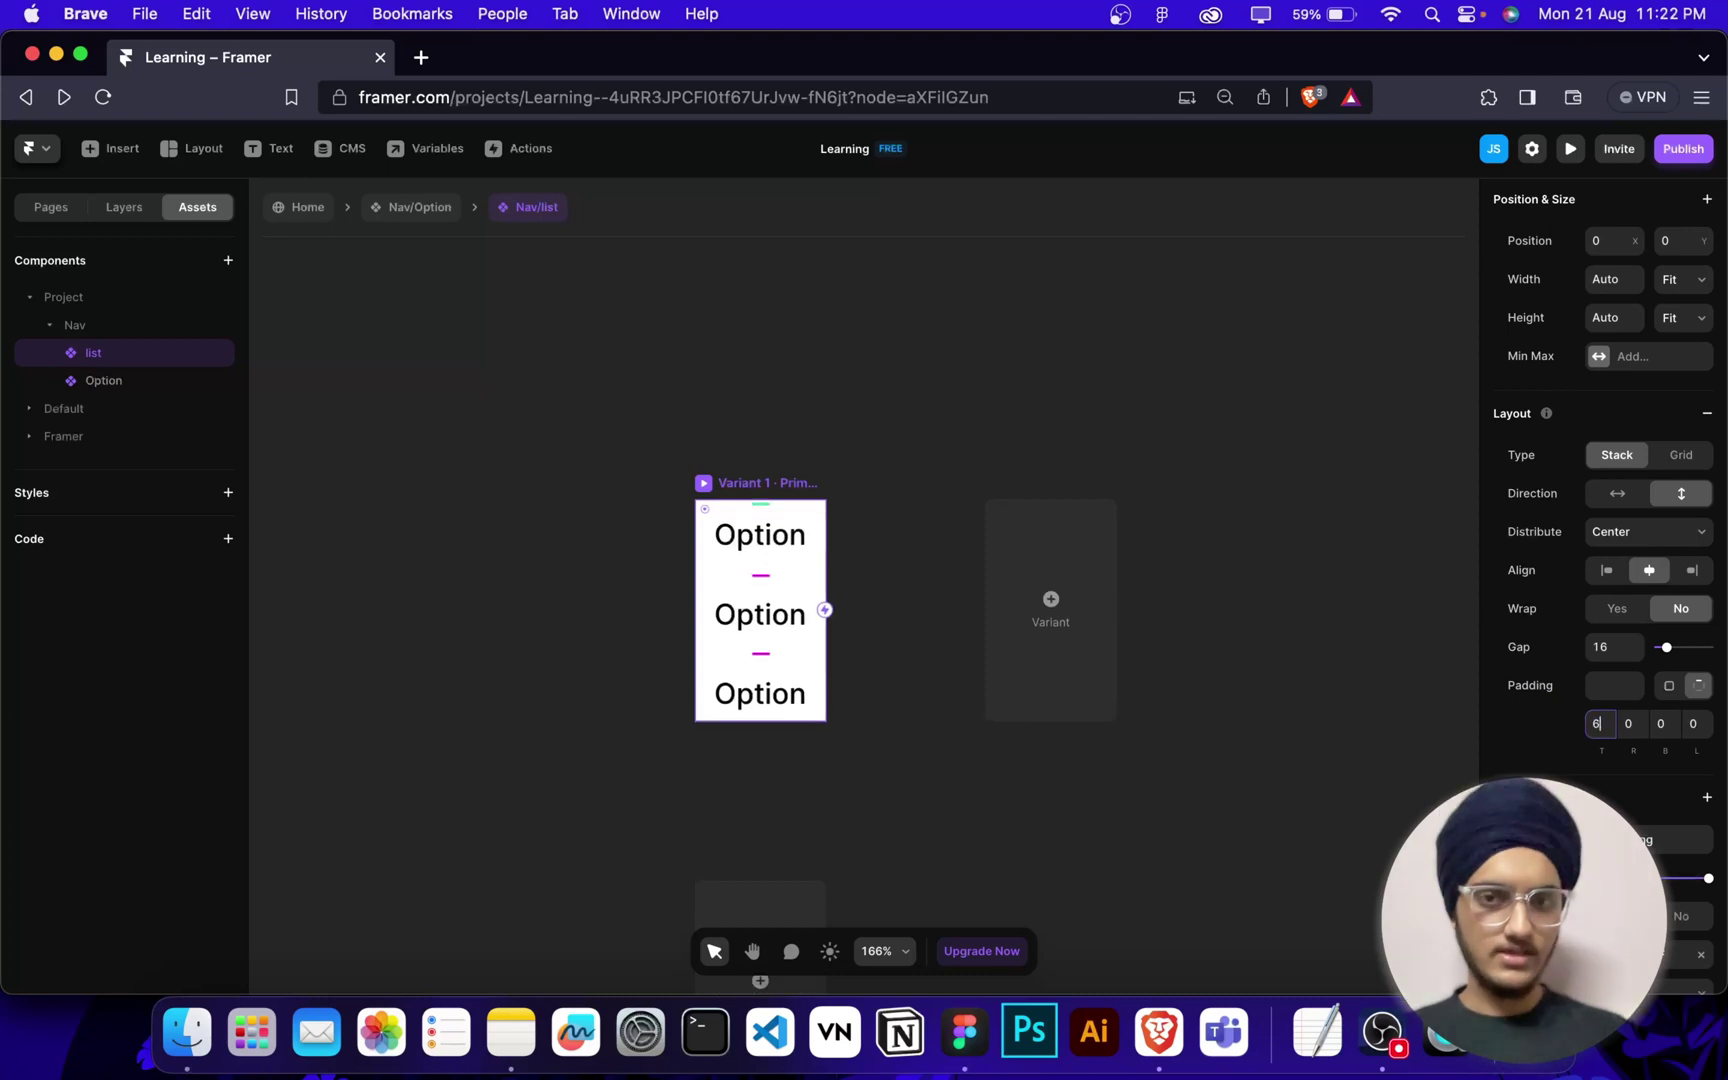
{"action": "left_click", "coordinate": [1656, 736]}
{"action": "type", "text": "6"}
{"action": "key", "text": "Return"}
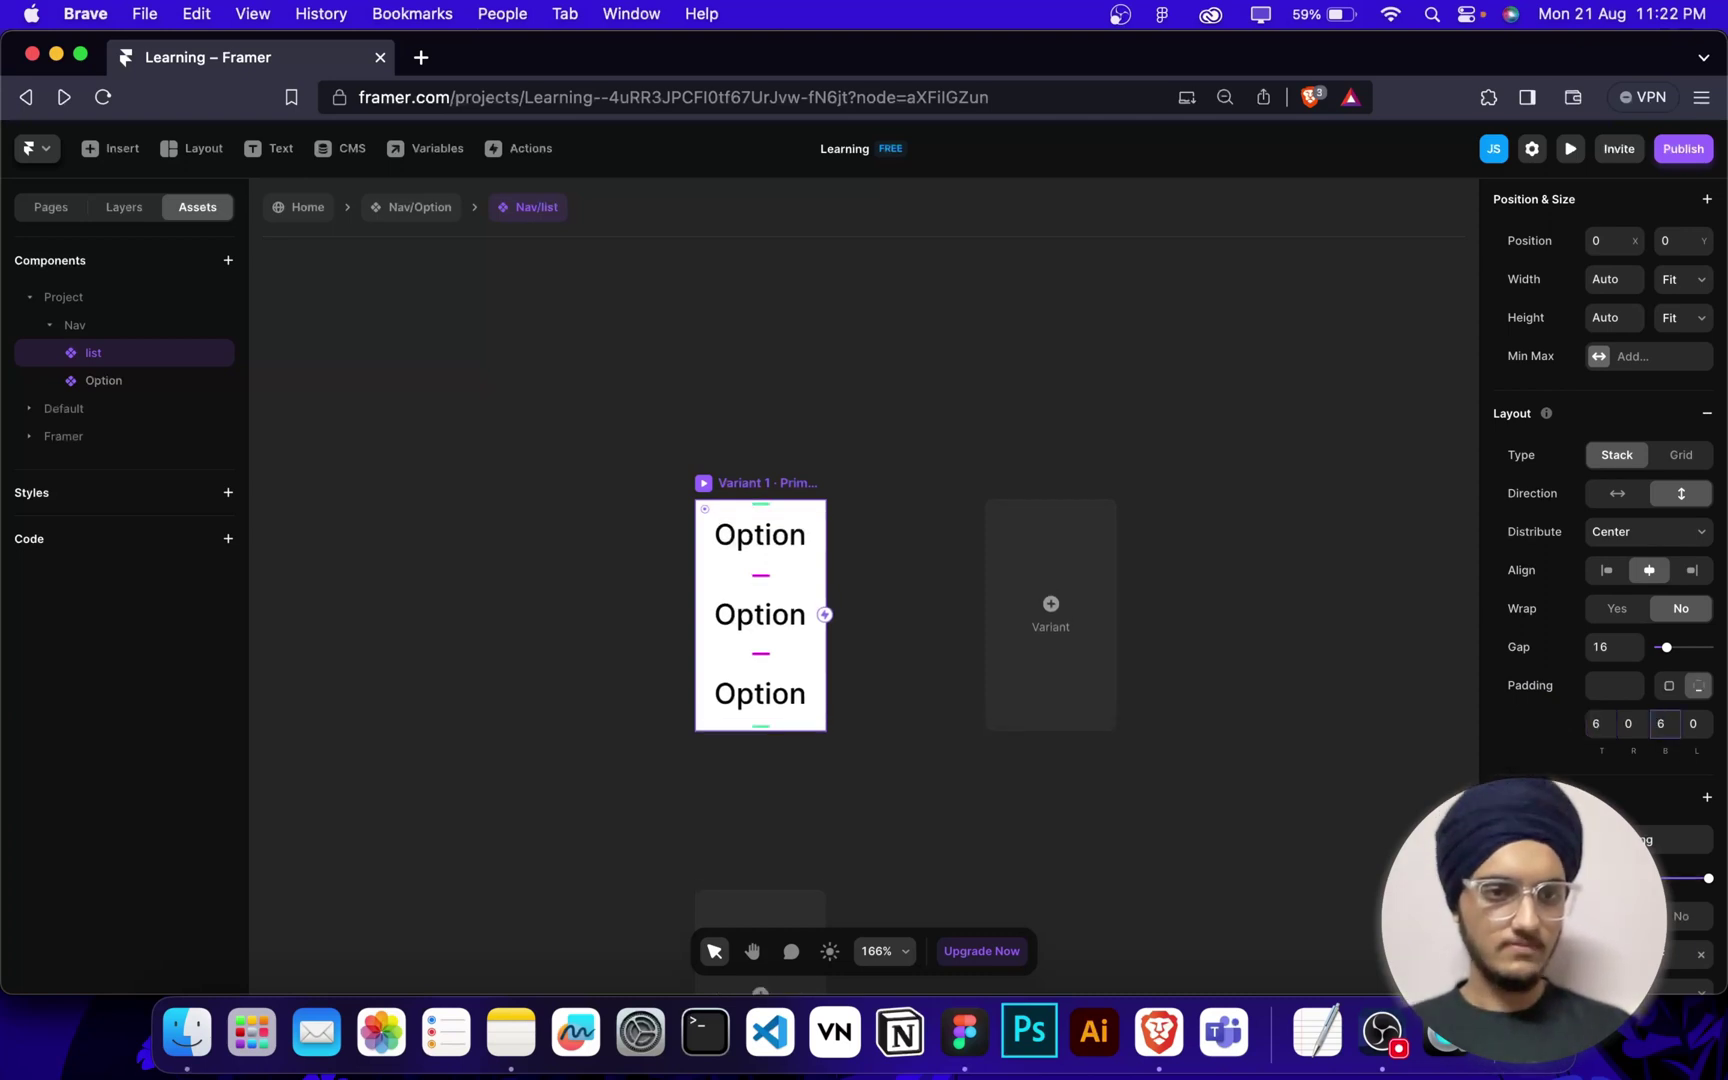
{"action": "left_click", "coordinate": [1634, 727]}
{"action": "type", "text": "12"}
{"action": "key", "text": "Tab"}
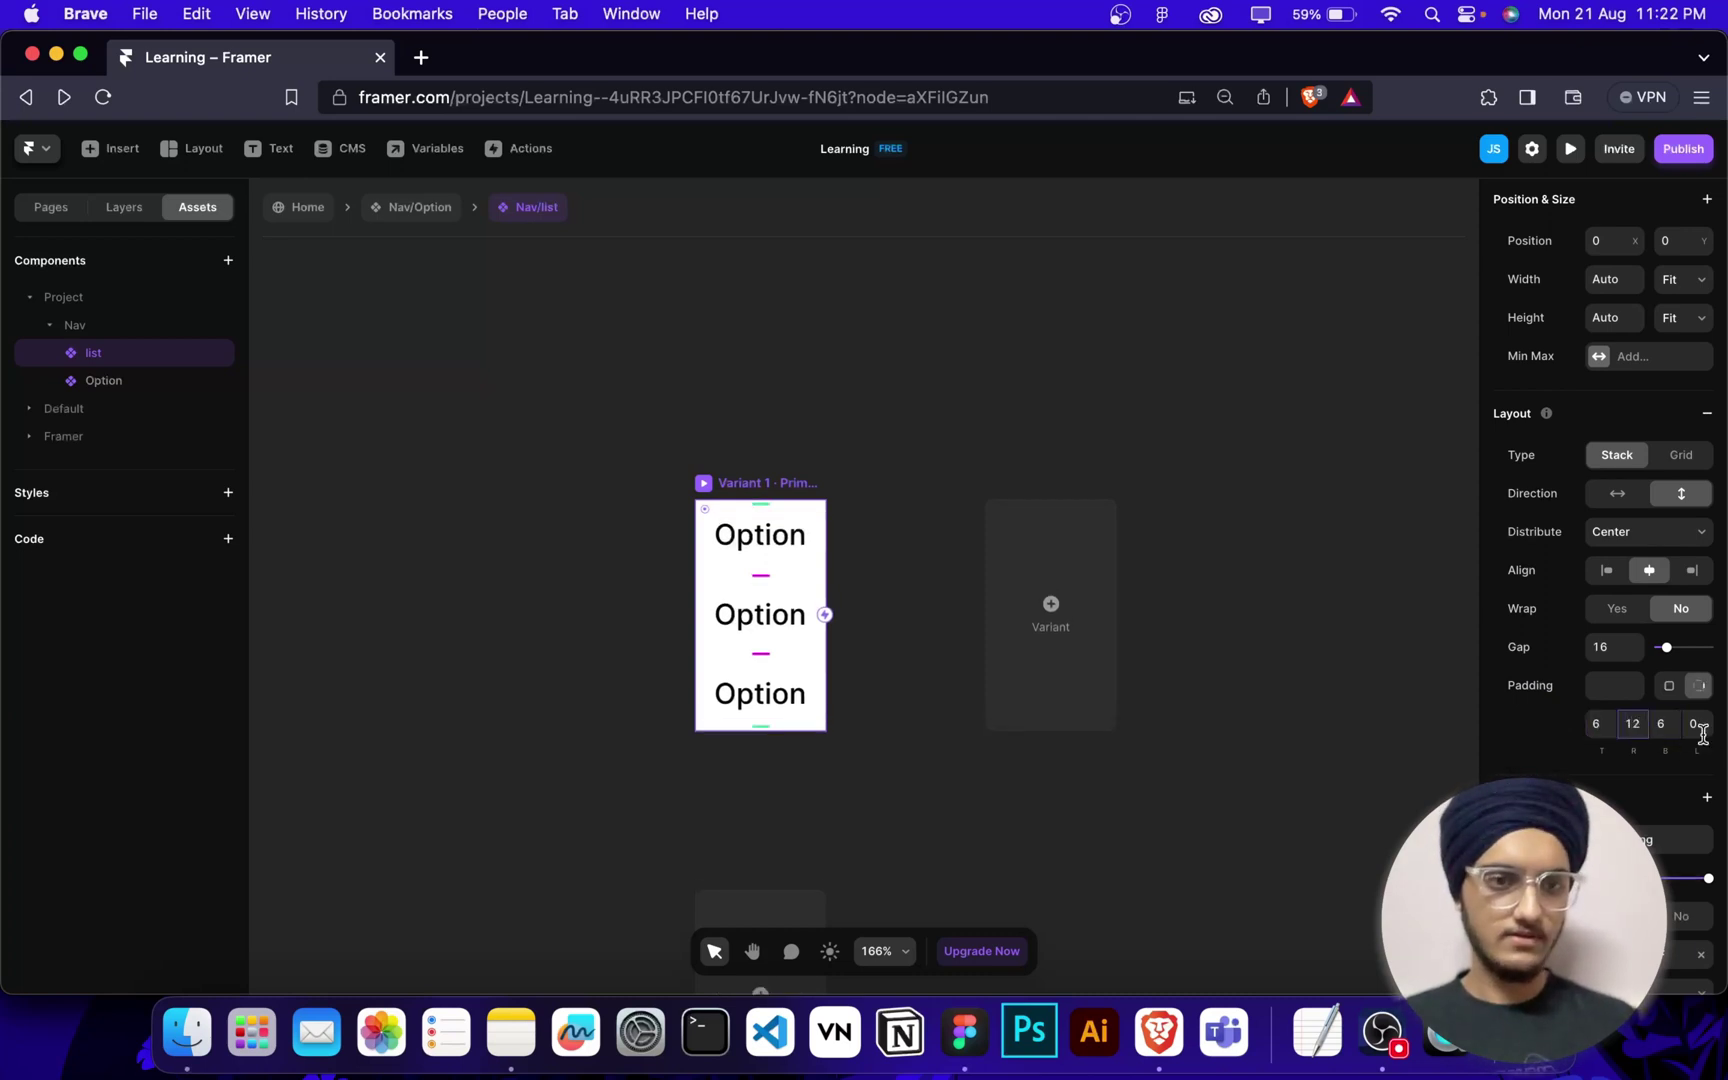
{"action": "type", "text": "12"}
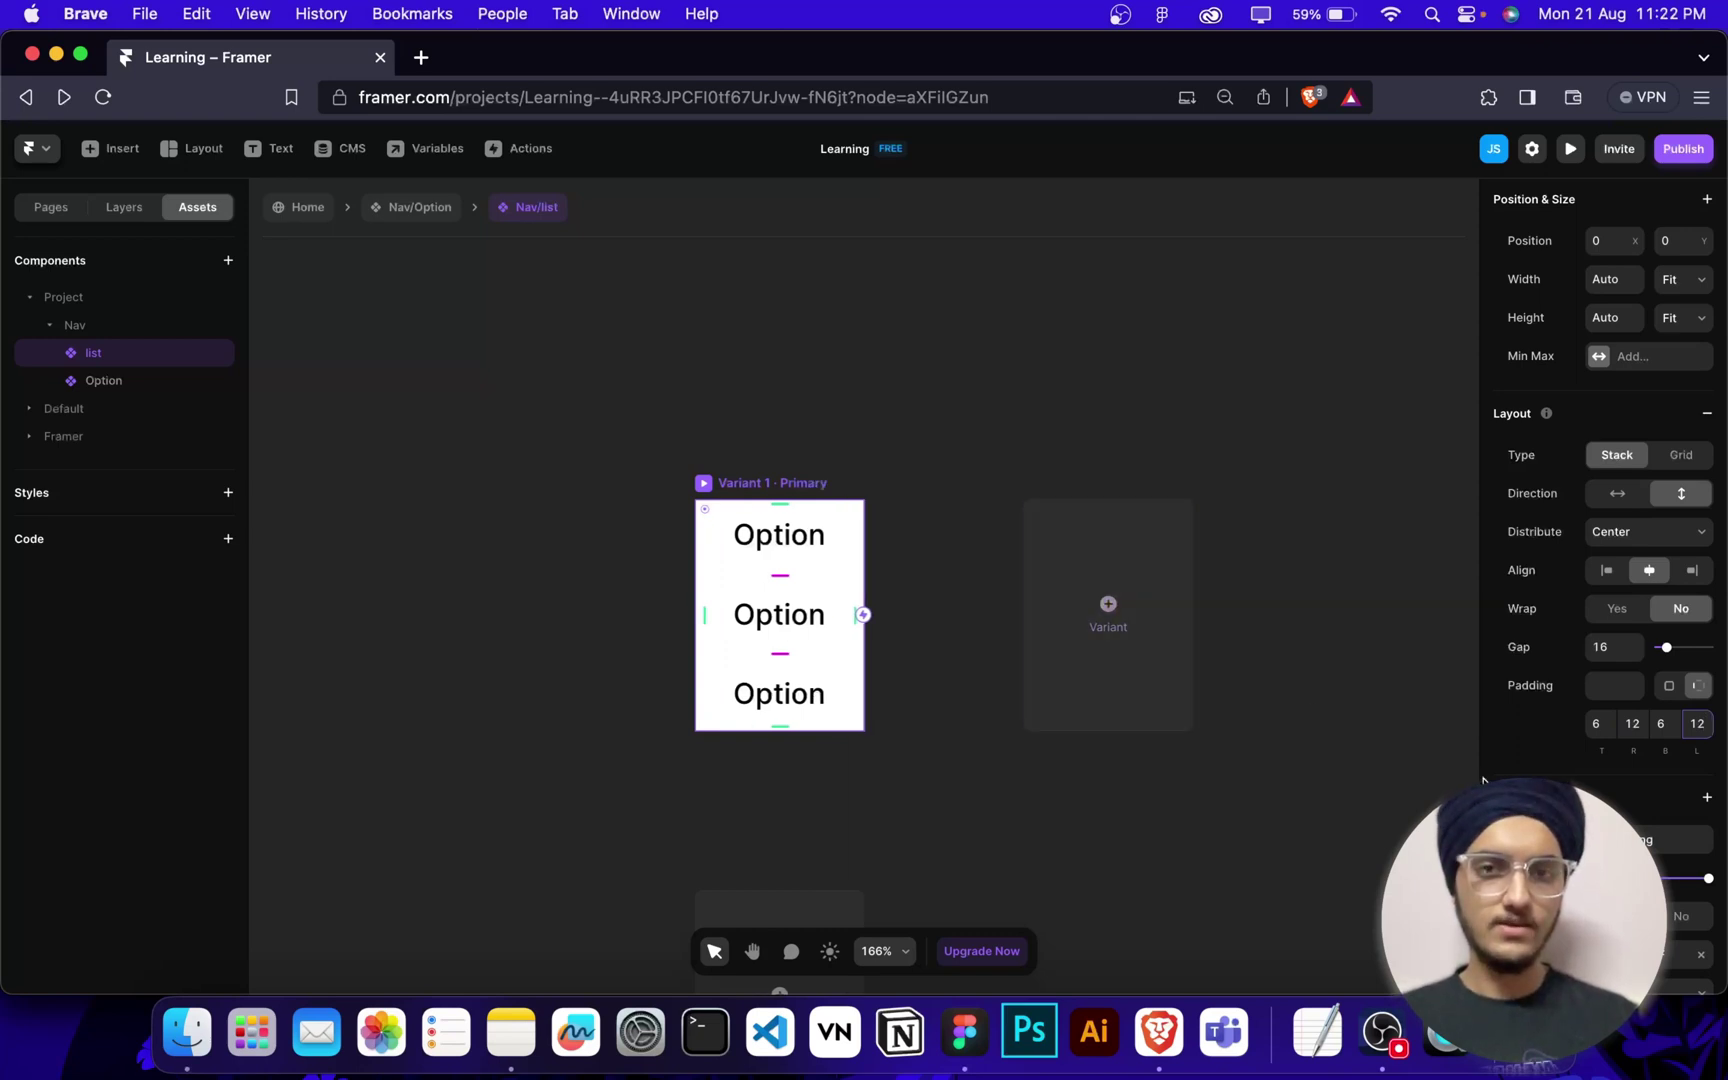
Round the card's corners using the Radius field in Styles.
{"action": "scroll", "coordinate": [1620, 600], "scroll_direction": "down", "scroll_amount": 5}
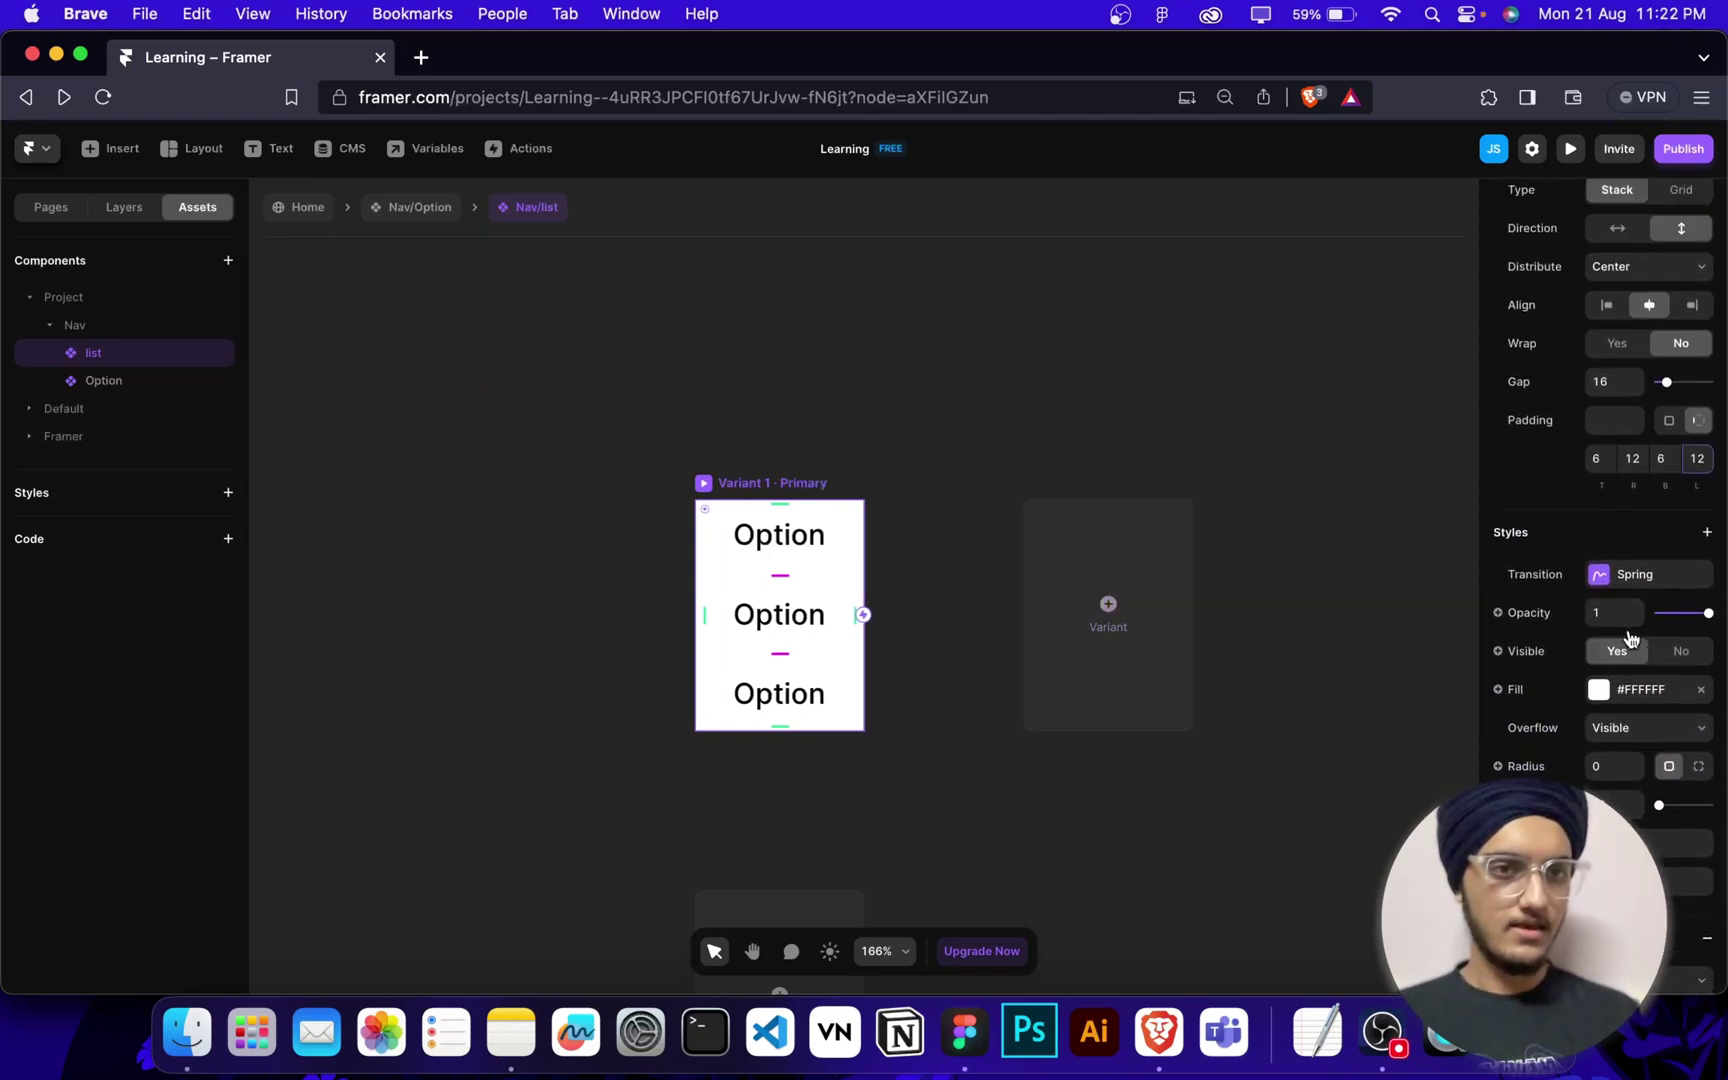
{"action": "scroll", "coordinate": [1620, 500], "scroll_direction": "down", "scroll_amount": 1}
{"action": "left_click", "coordinate": [1612, 669]}
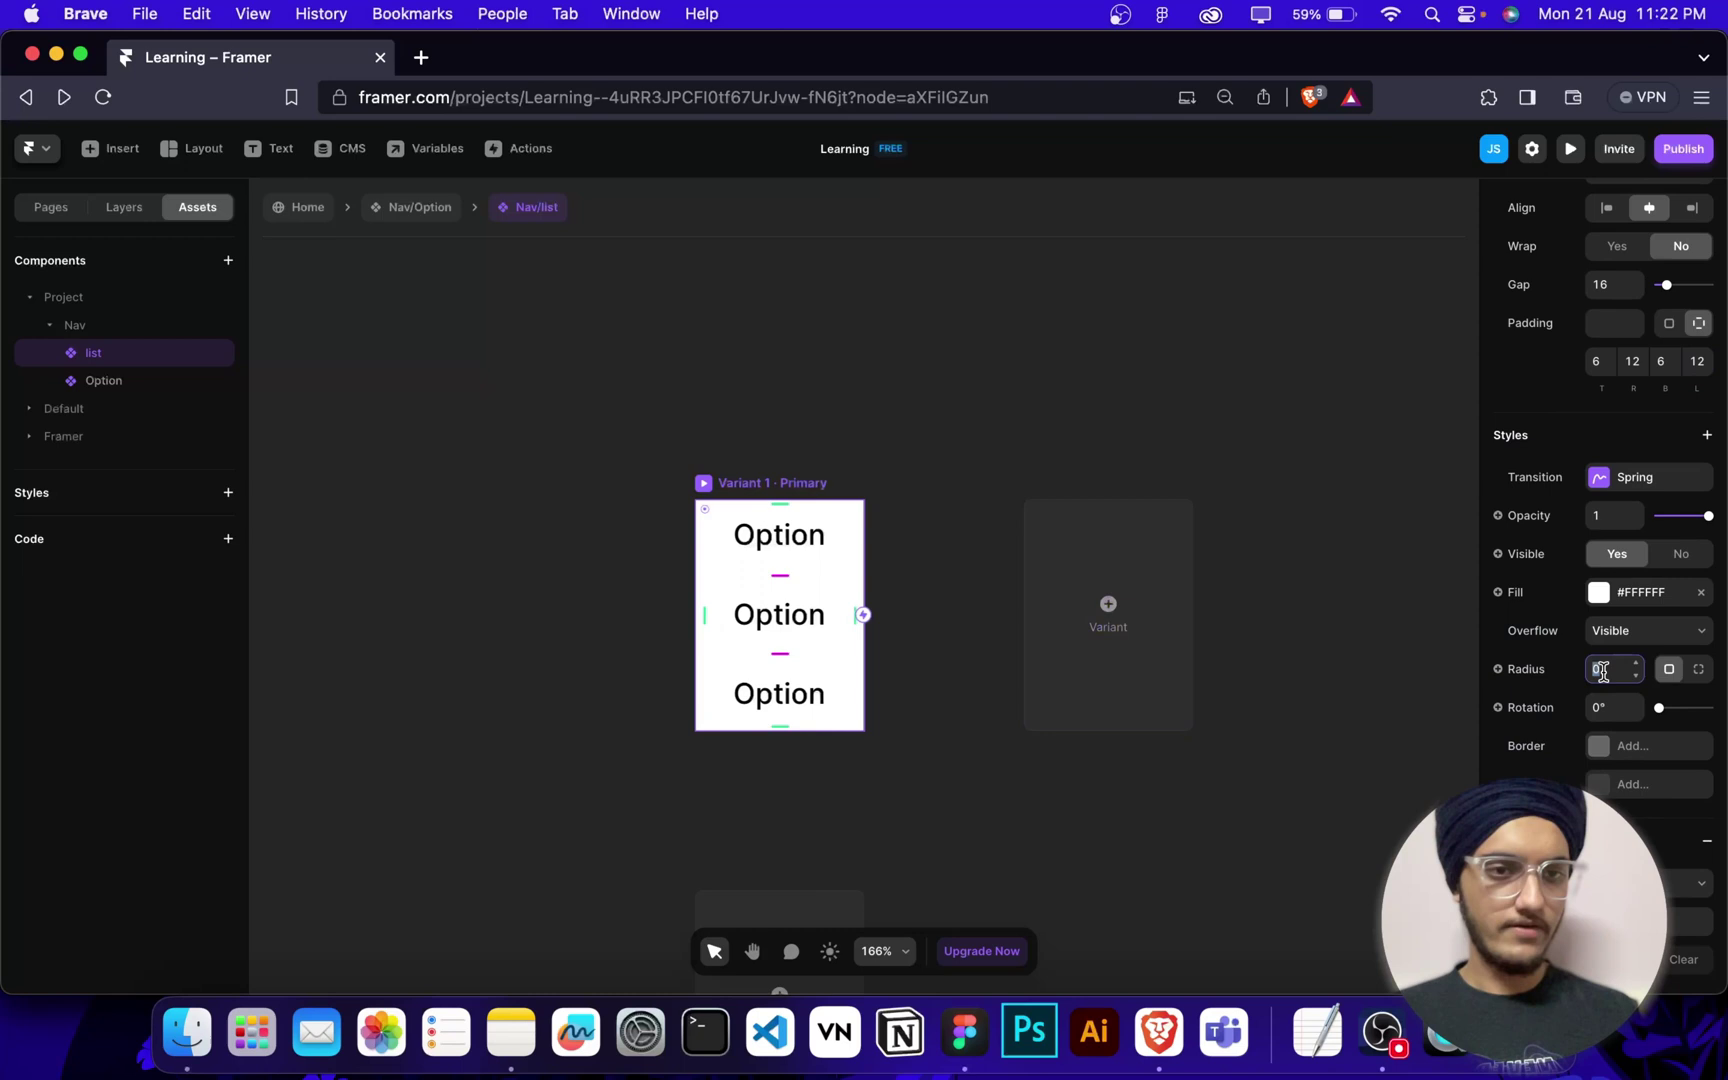
{"action": "type", "text": "12"}
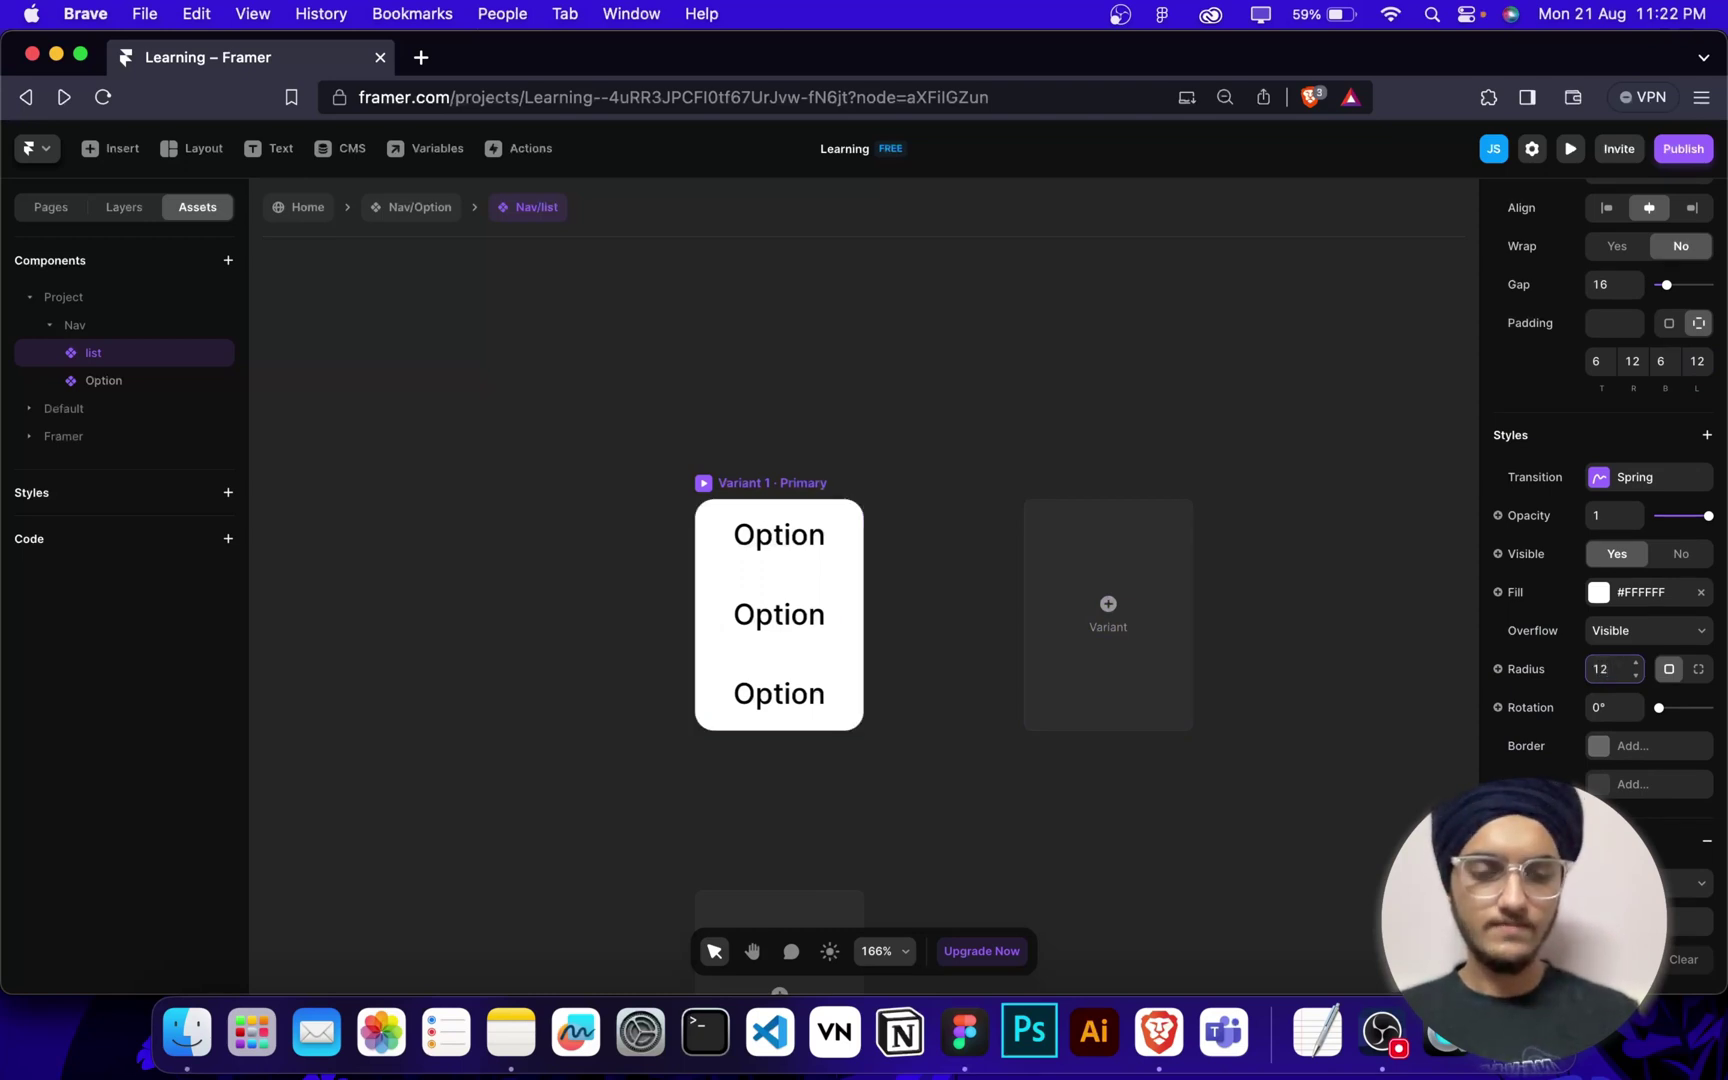
{"action": "key", "text": "BackSpace"}
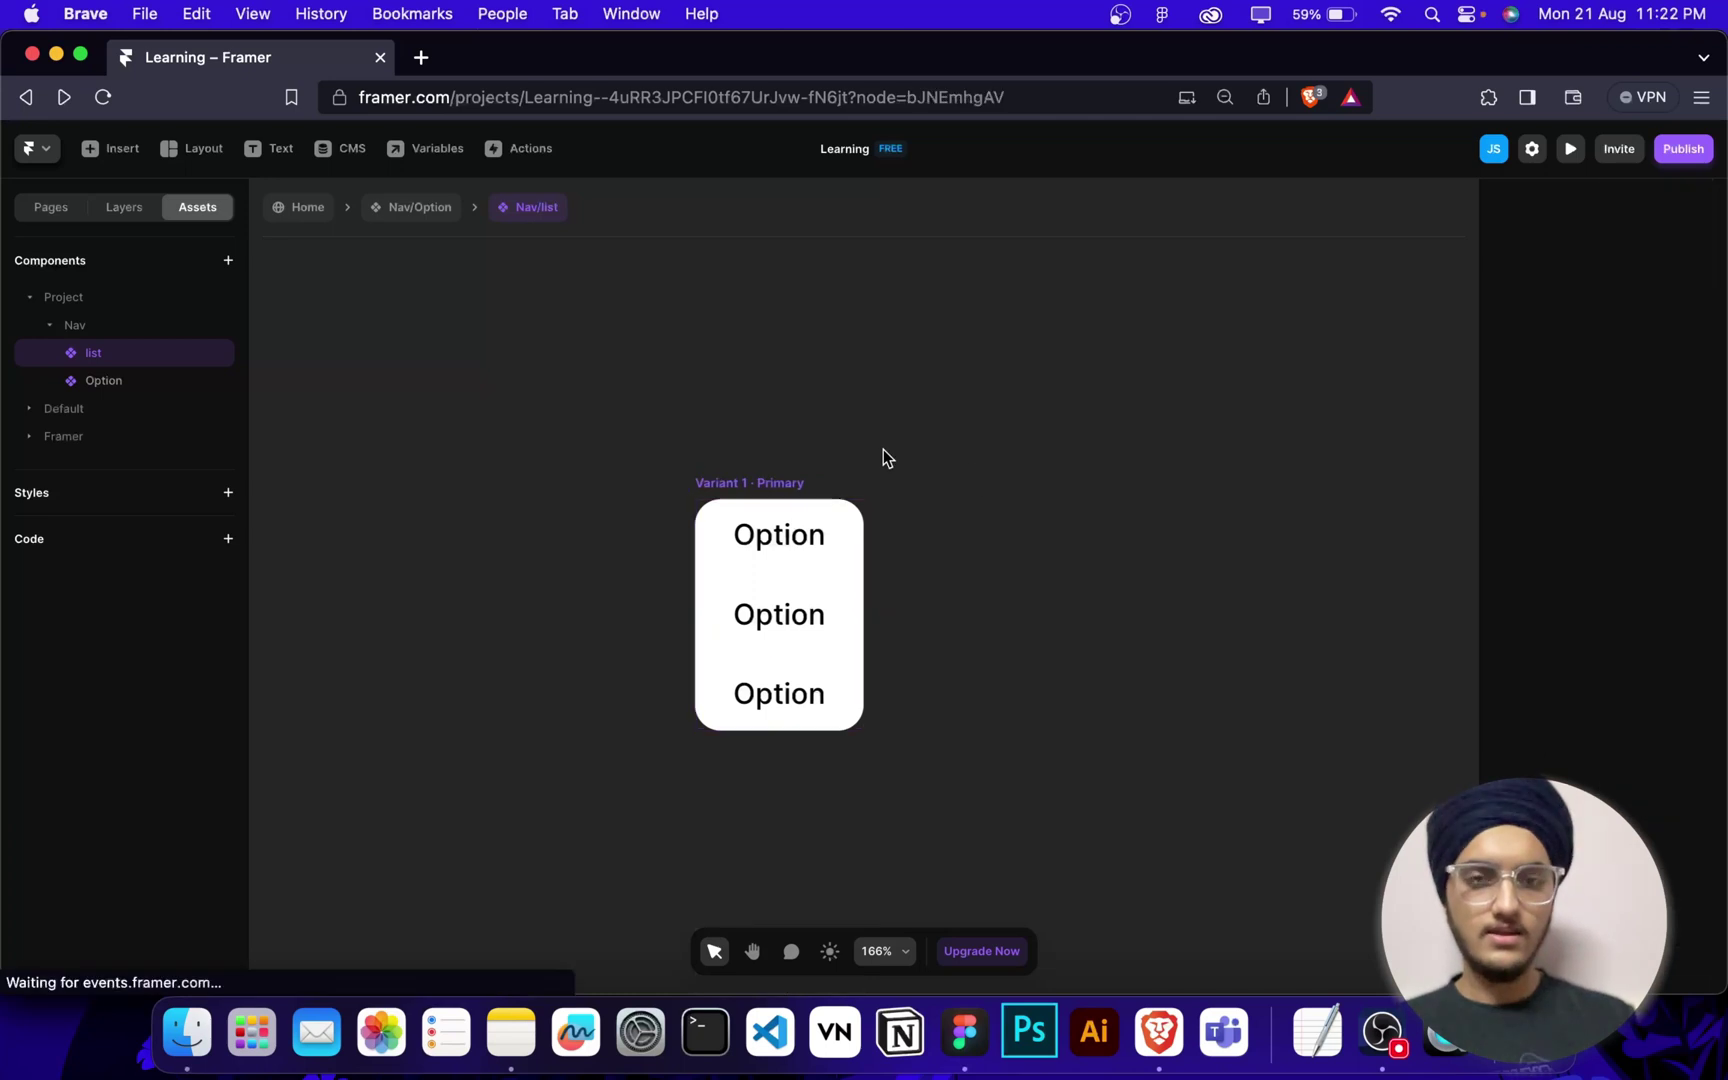
Preview the Nav/list component and return to the editor.
{"action": "left_click", "coordinate": [798, 485]}
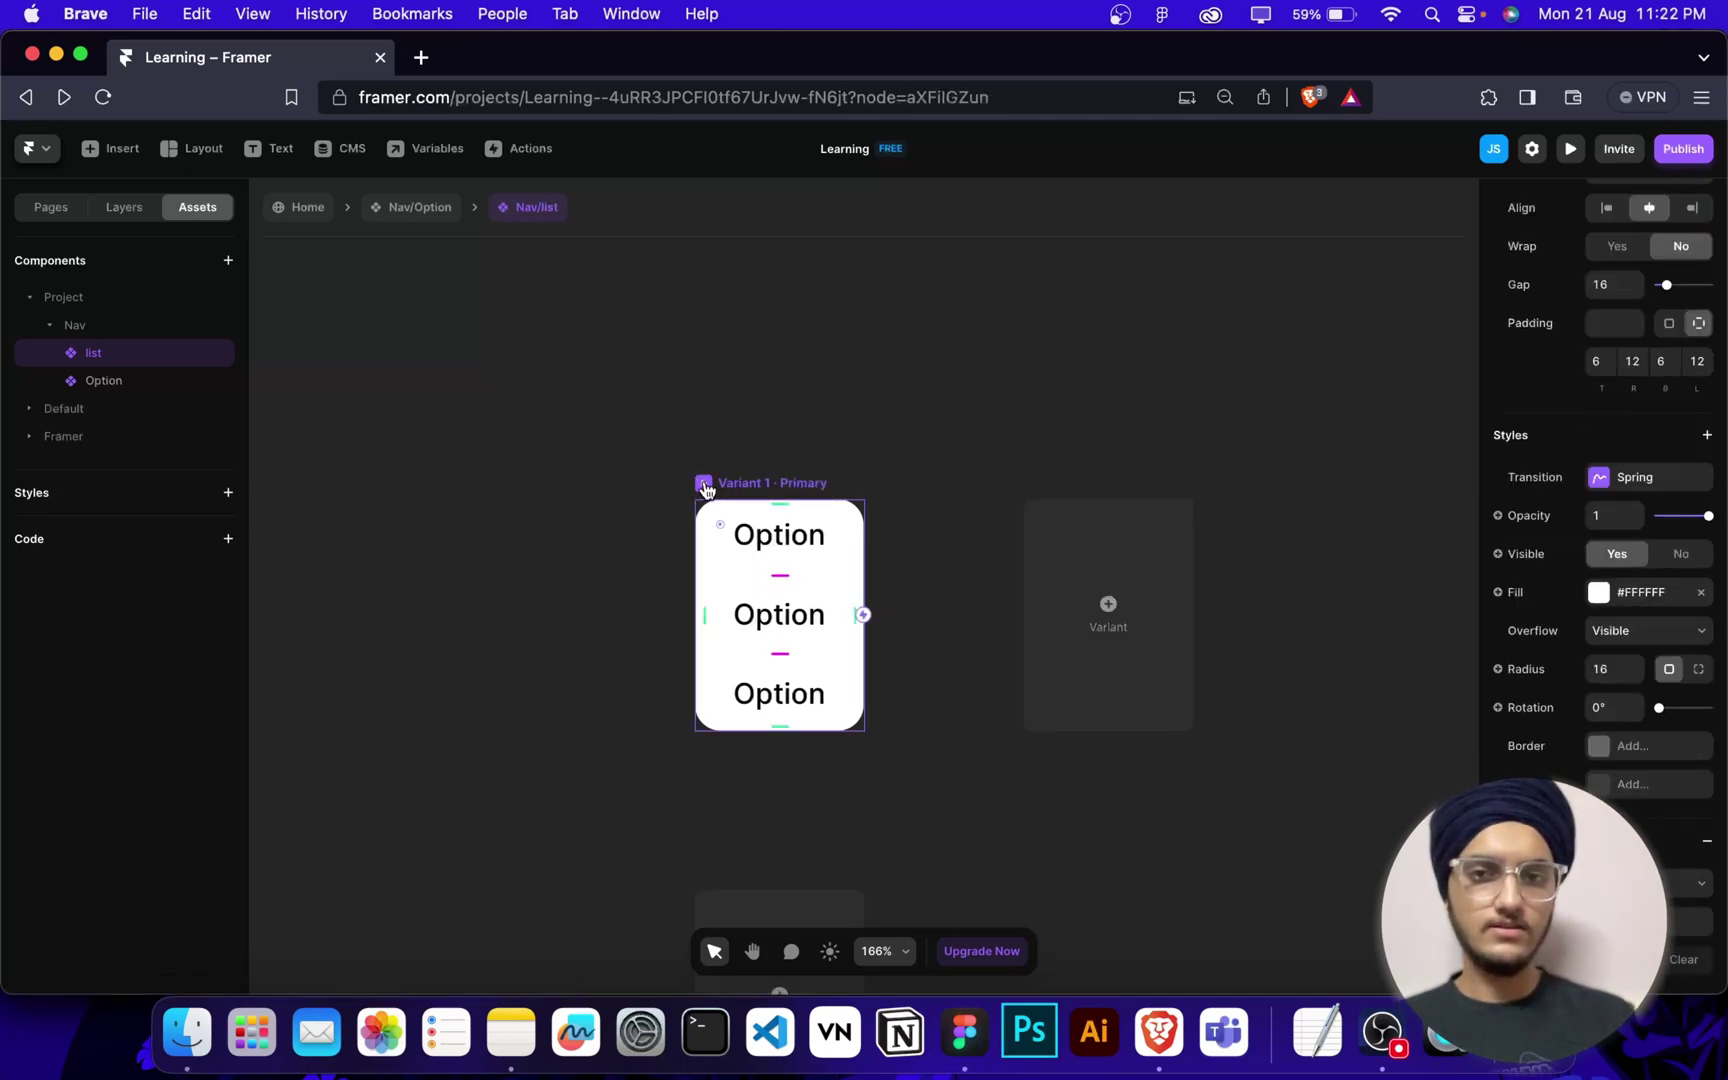
{"action": "key", "text": "super+p"}
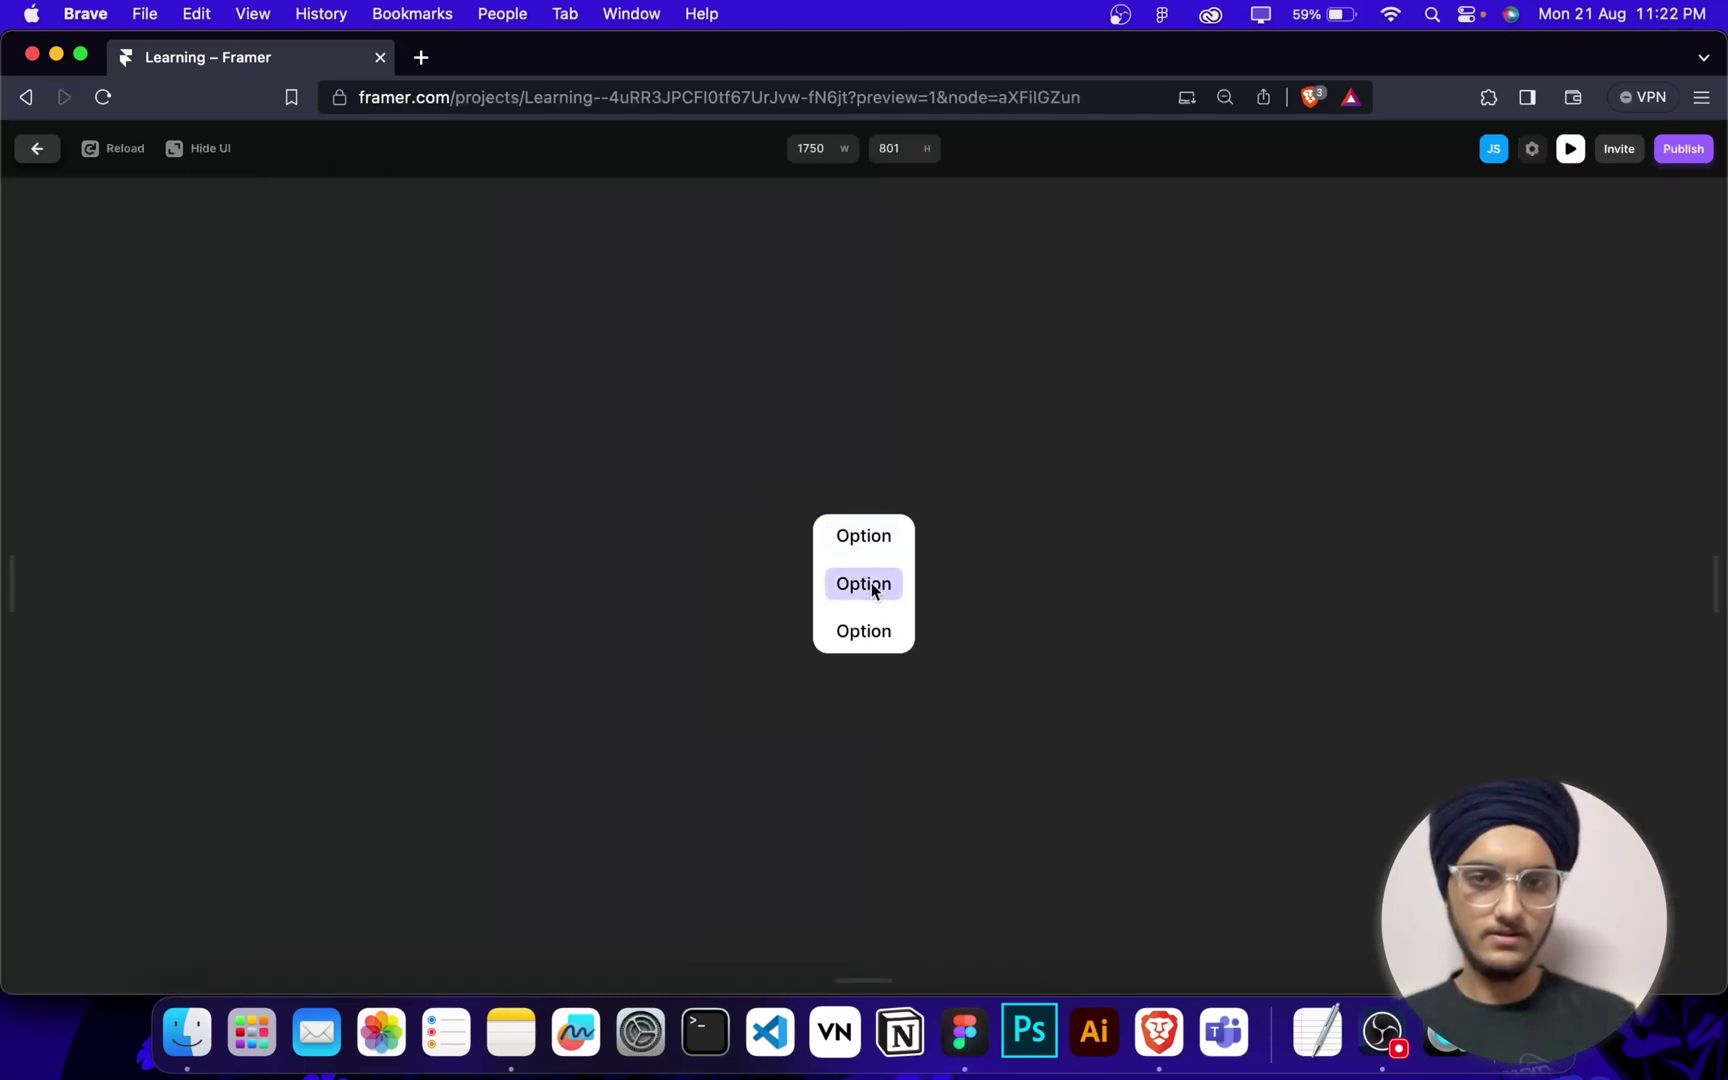
{"action": "left_click", "coordinate": [1570, 148]}
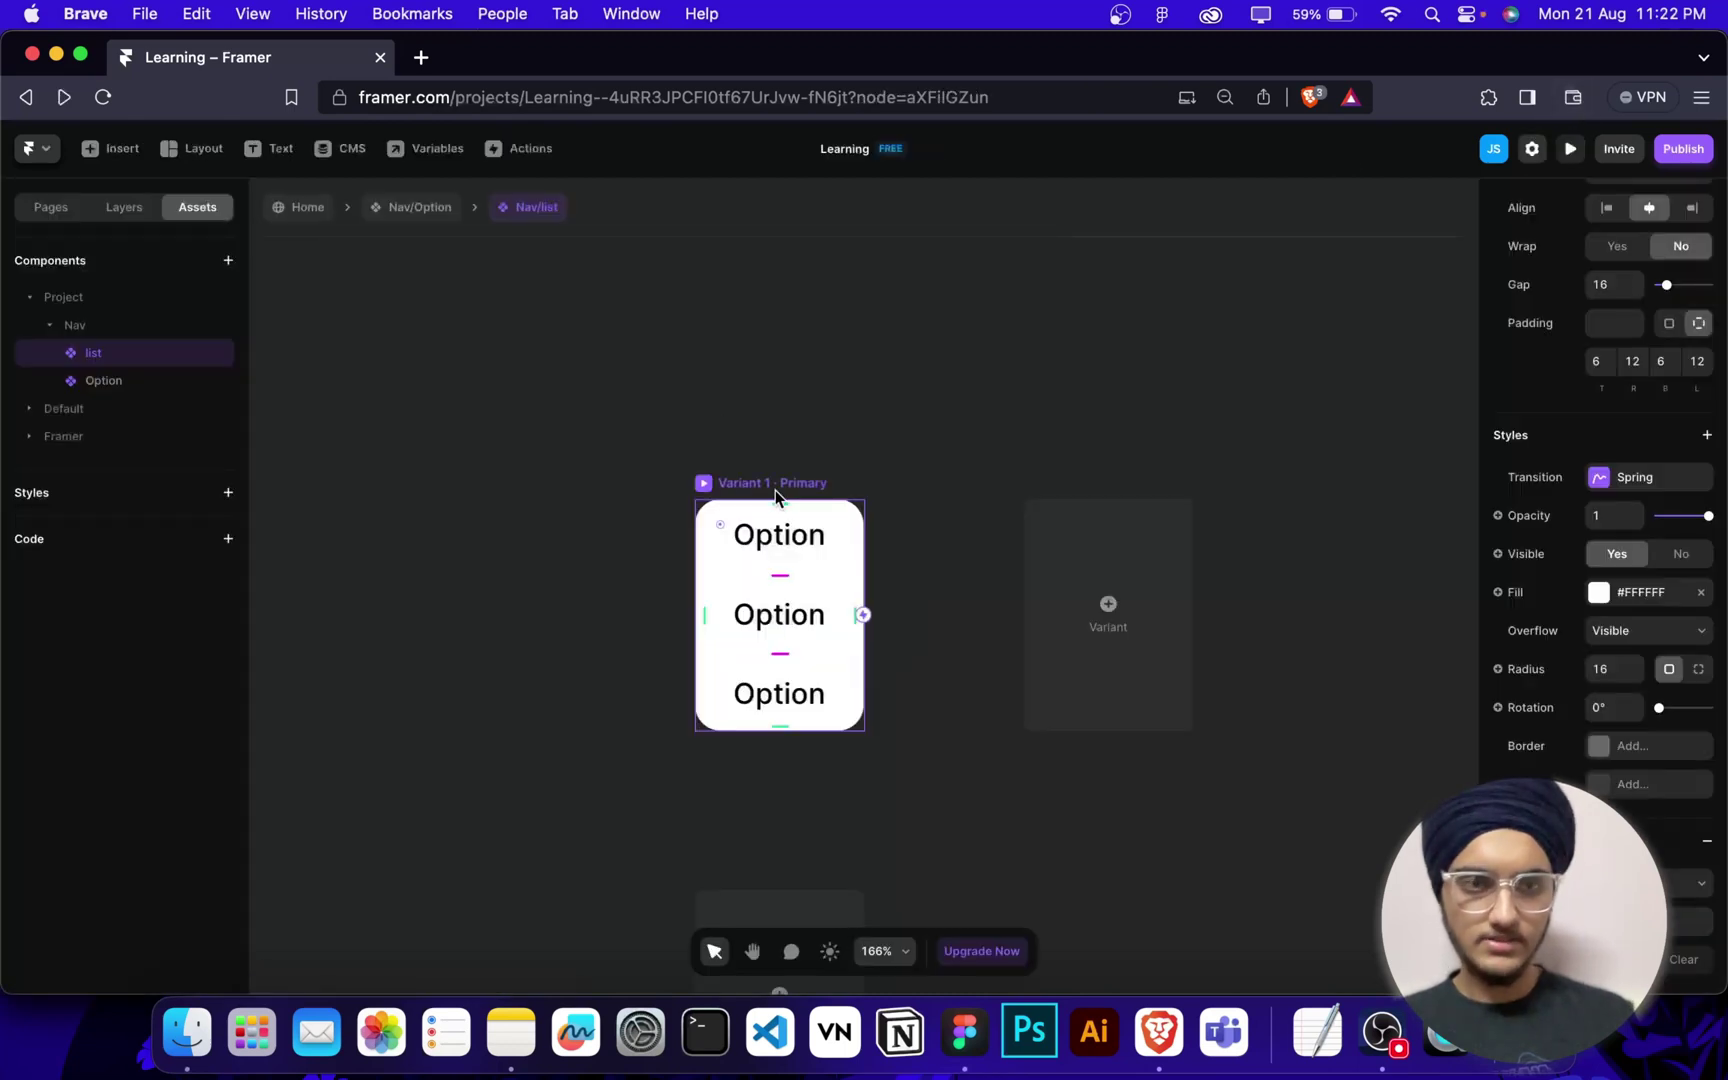
Change the card's top and bottom padding to 12 and recheck it in preview.
{"action": "scroll", "coordinate": [1655, 675], "scroll_direction": "up", "scroll_amount": 3}
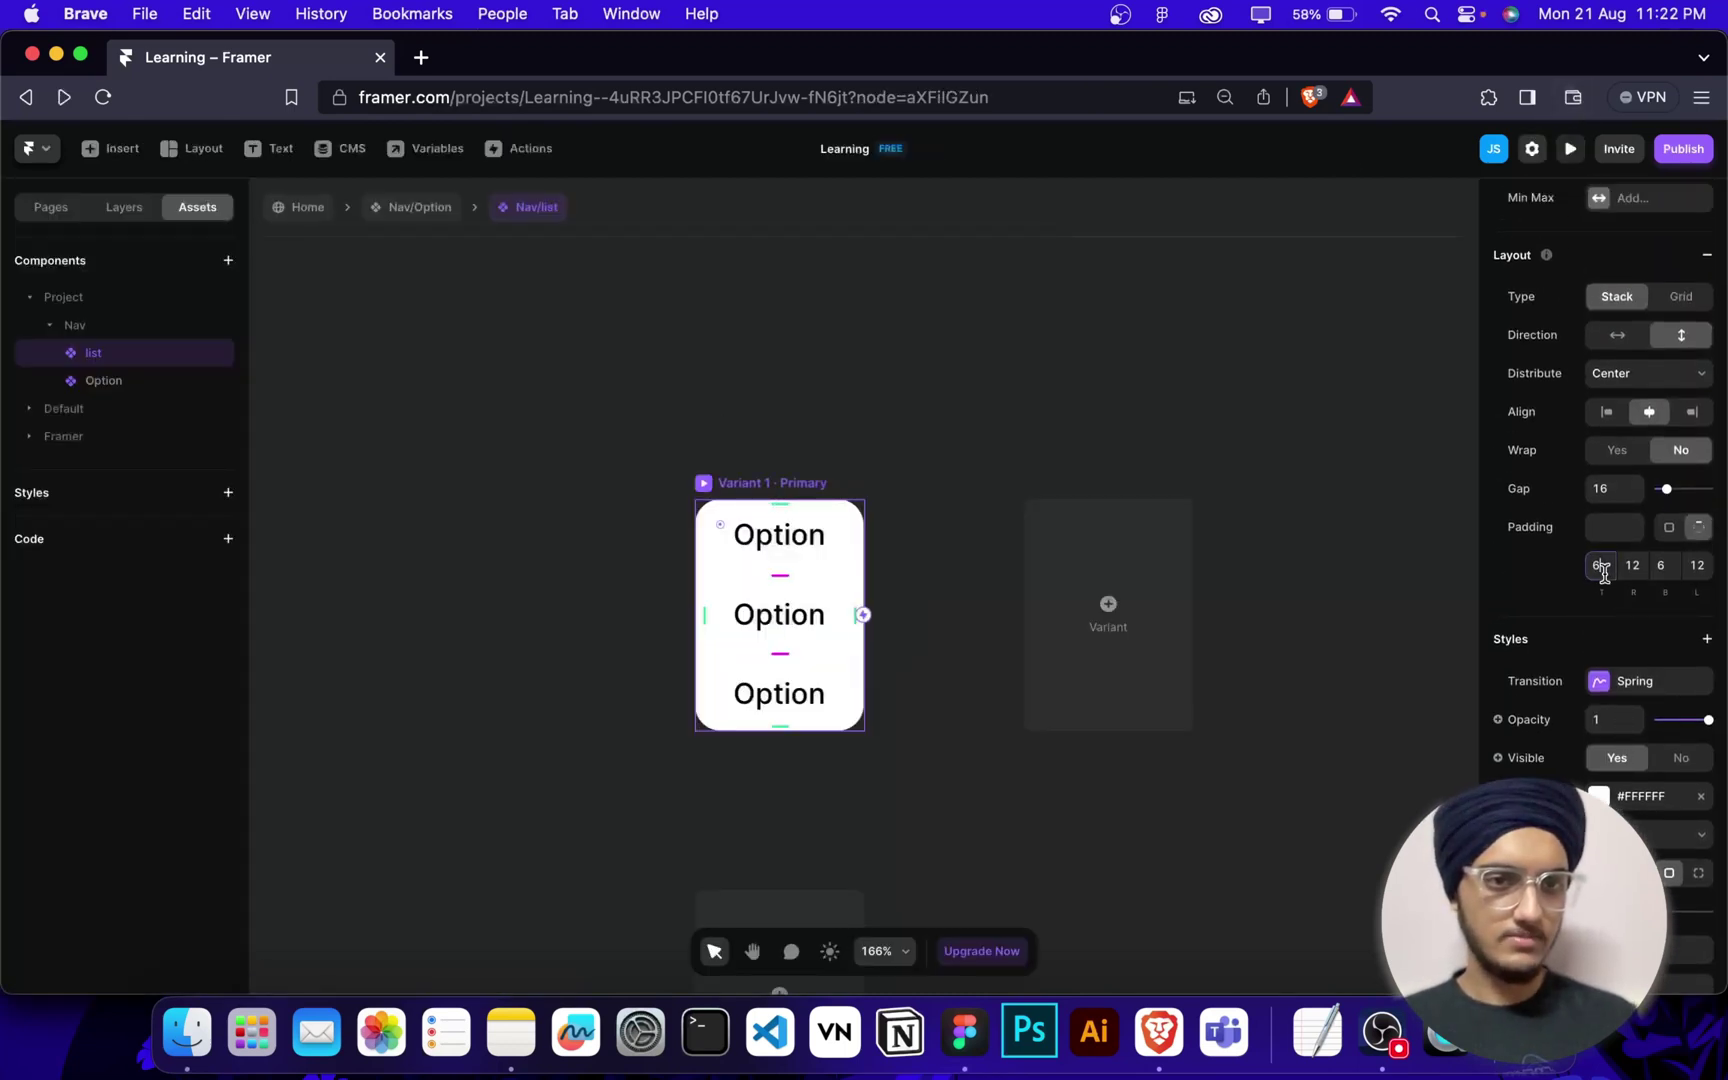
{"action": "type", "text": "12"}
{"action": "key", "text": "Tab"}
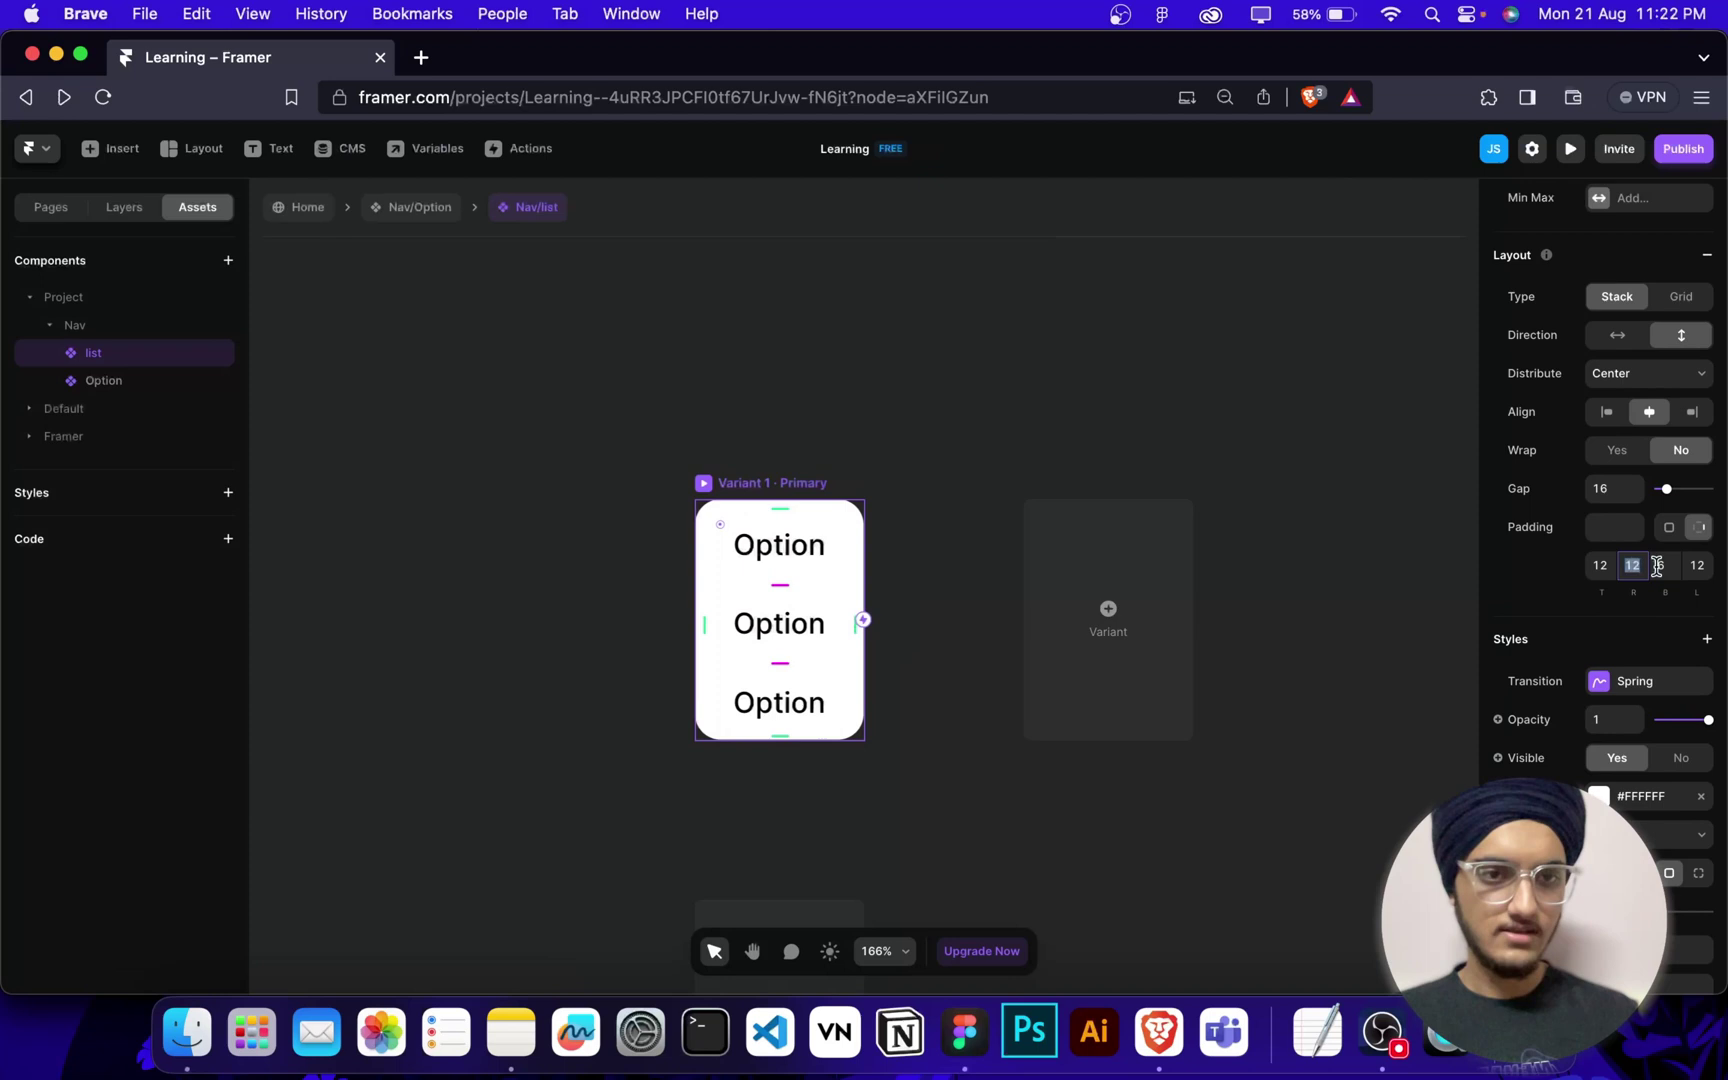
{"action": "left_click", "coordinate": [1660, 566]}
{"action": "type", "text": "12"}
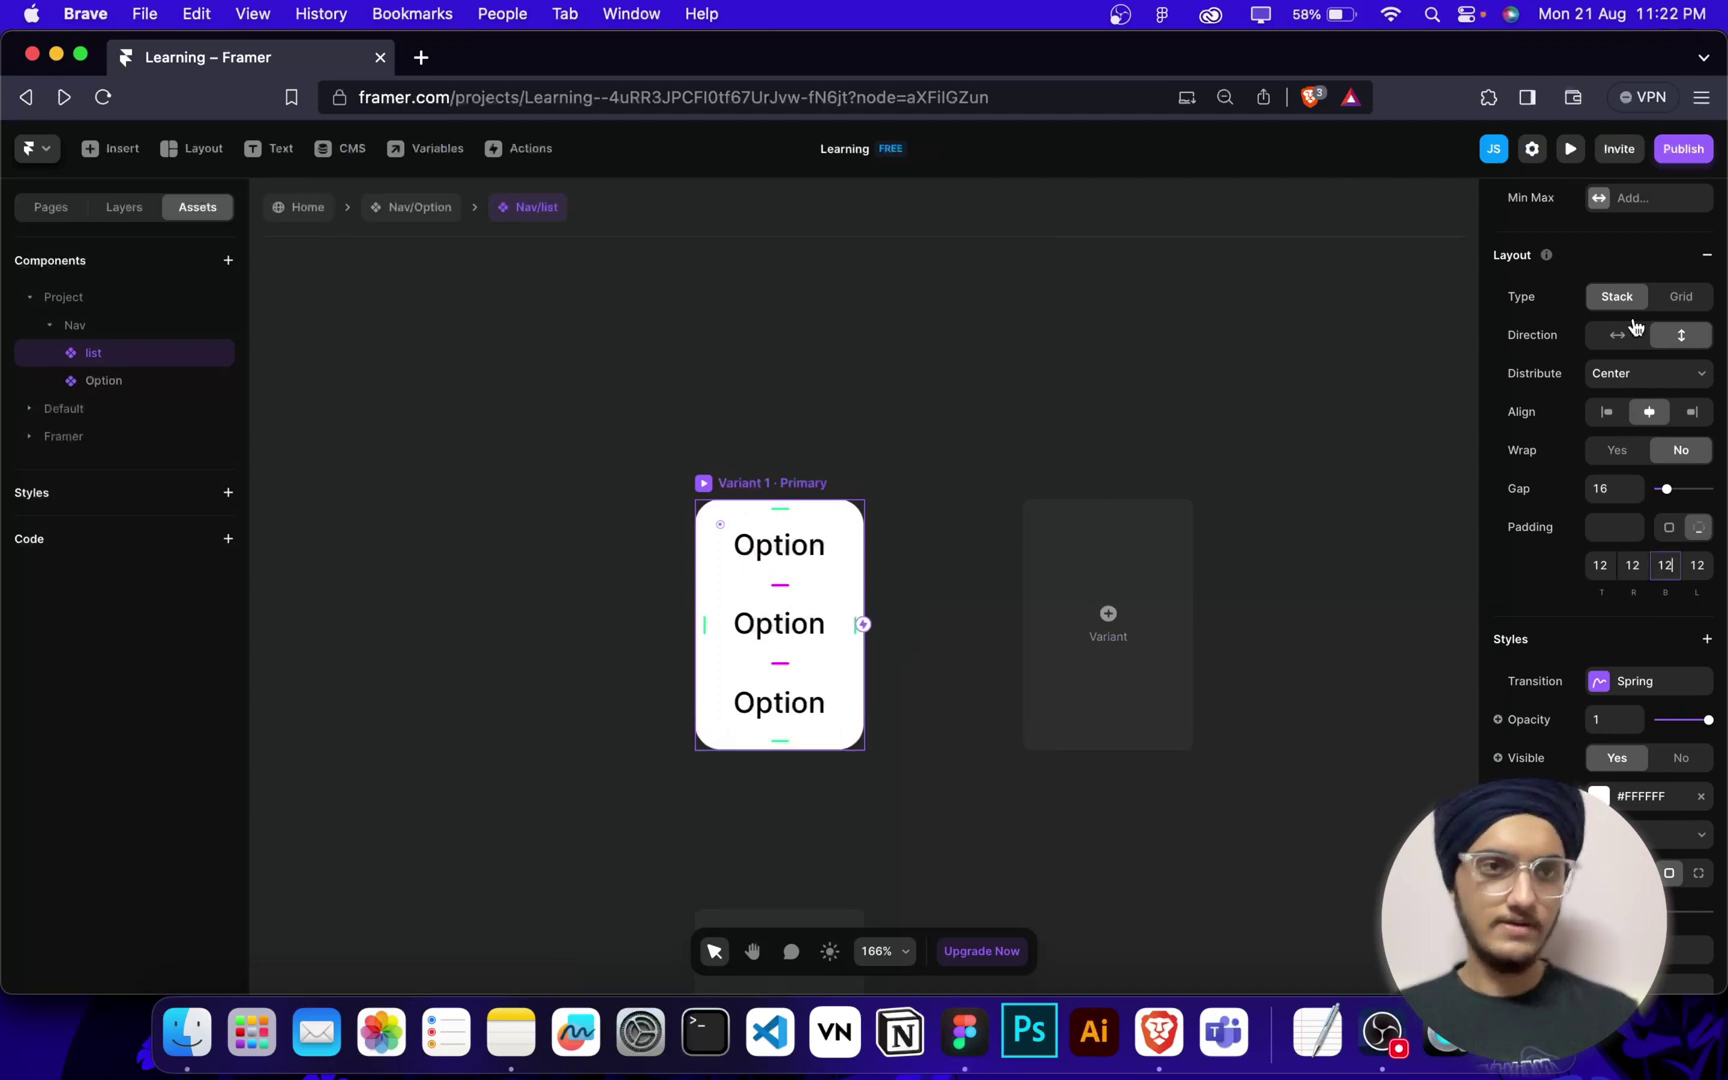
{"action": "left_click", "coordinate": [703, 483]}
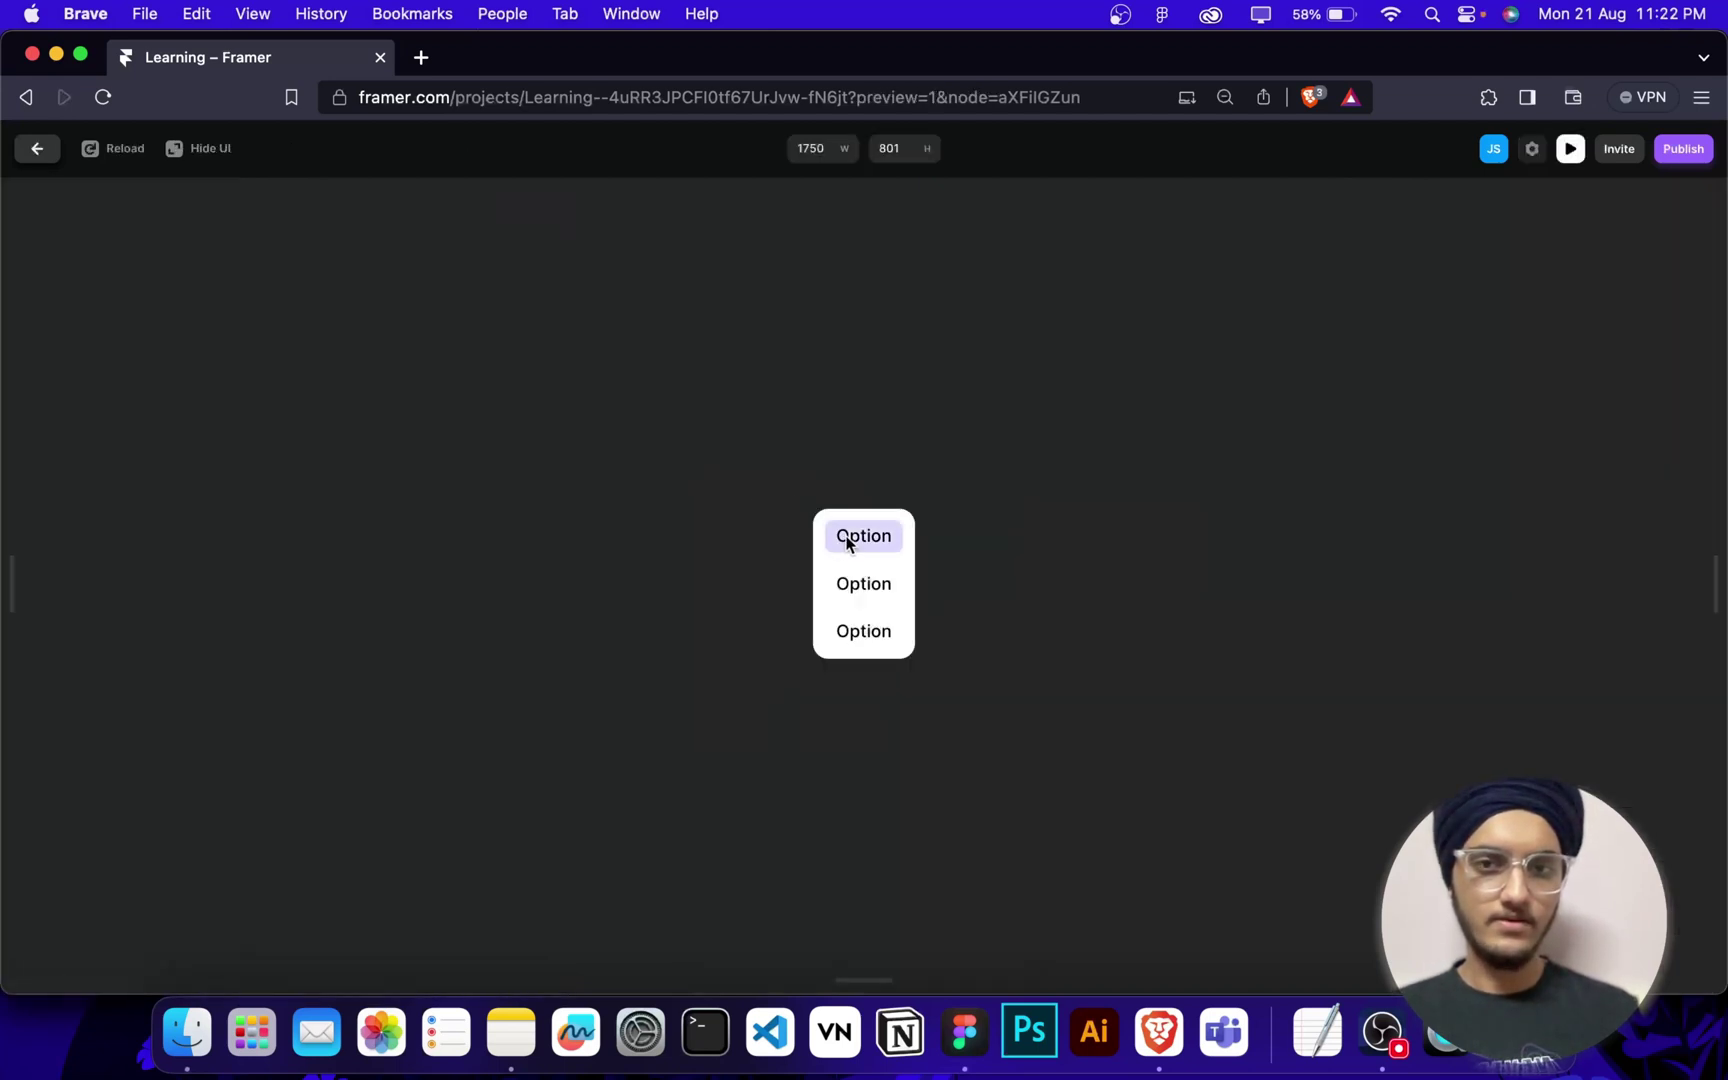
{"action": "left_click", "coordinate": [1570, 149]}
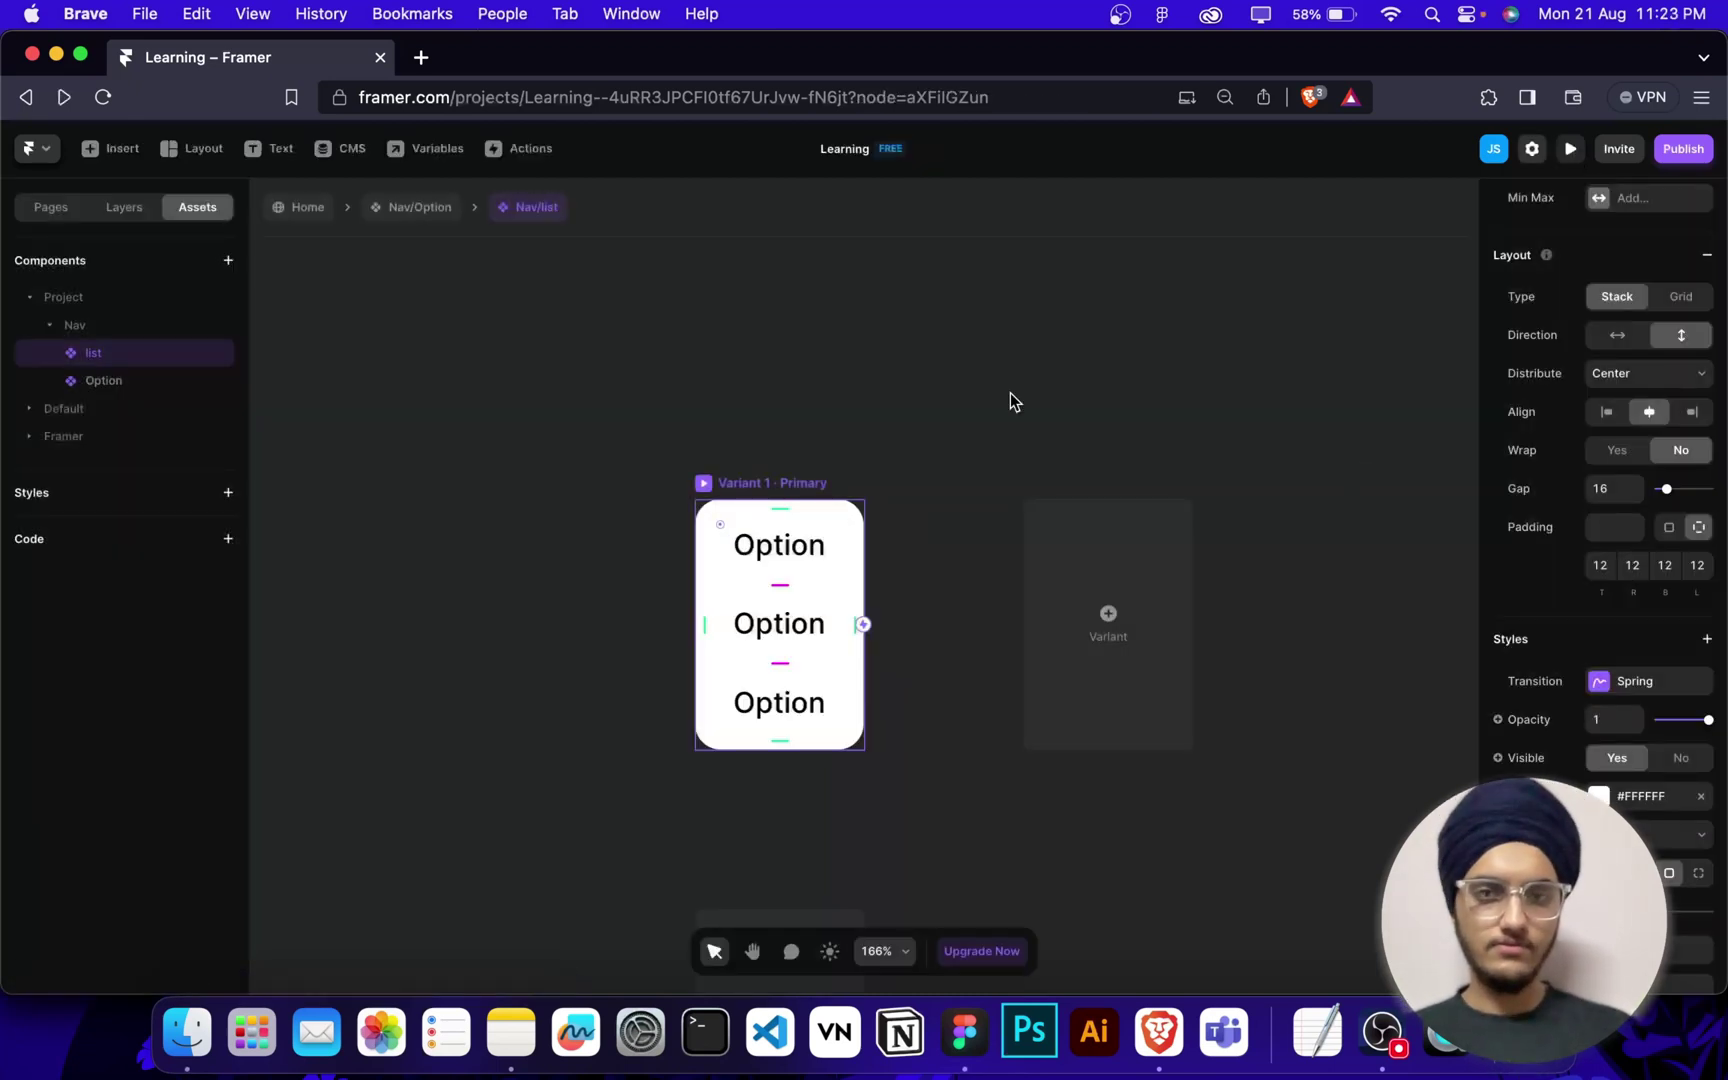
Add the Nav/list component to the Team Library.
{"action": "right_click", "coordinate": [140, 358]}
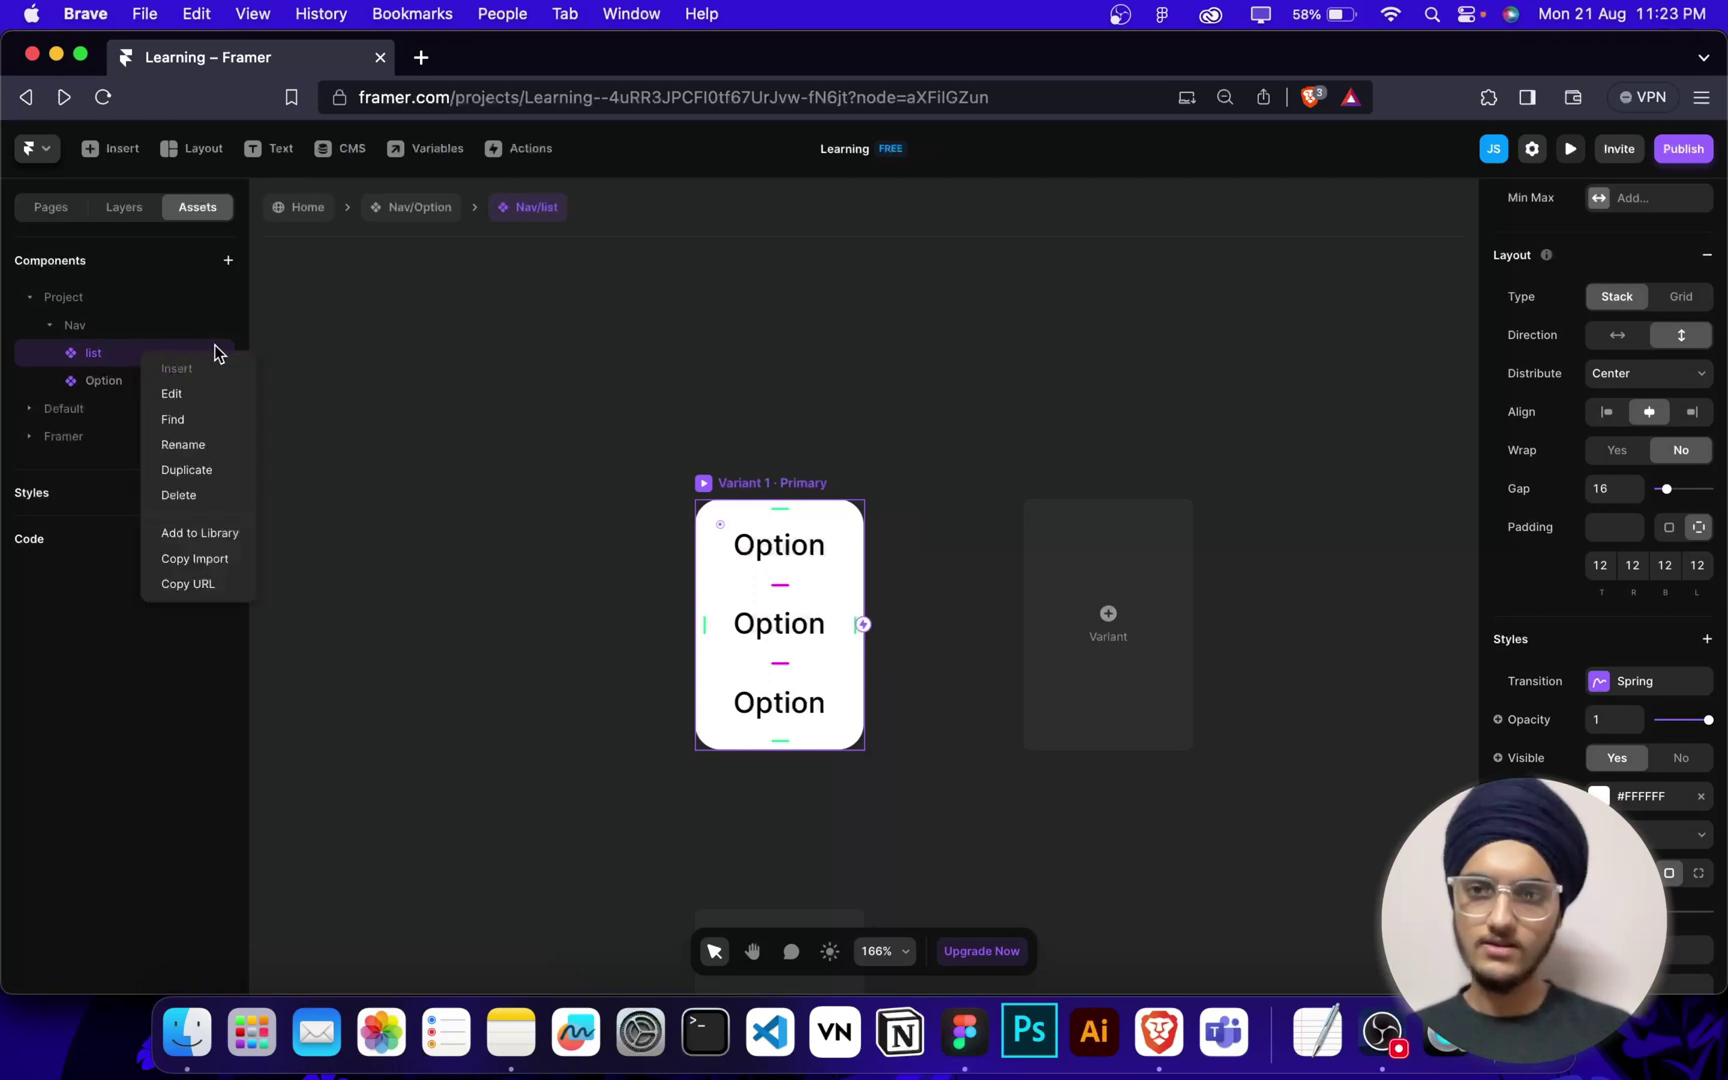
{"action": "left_click", "coordinate": [226, 536]}
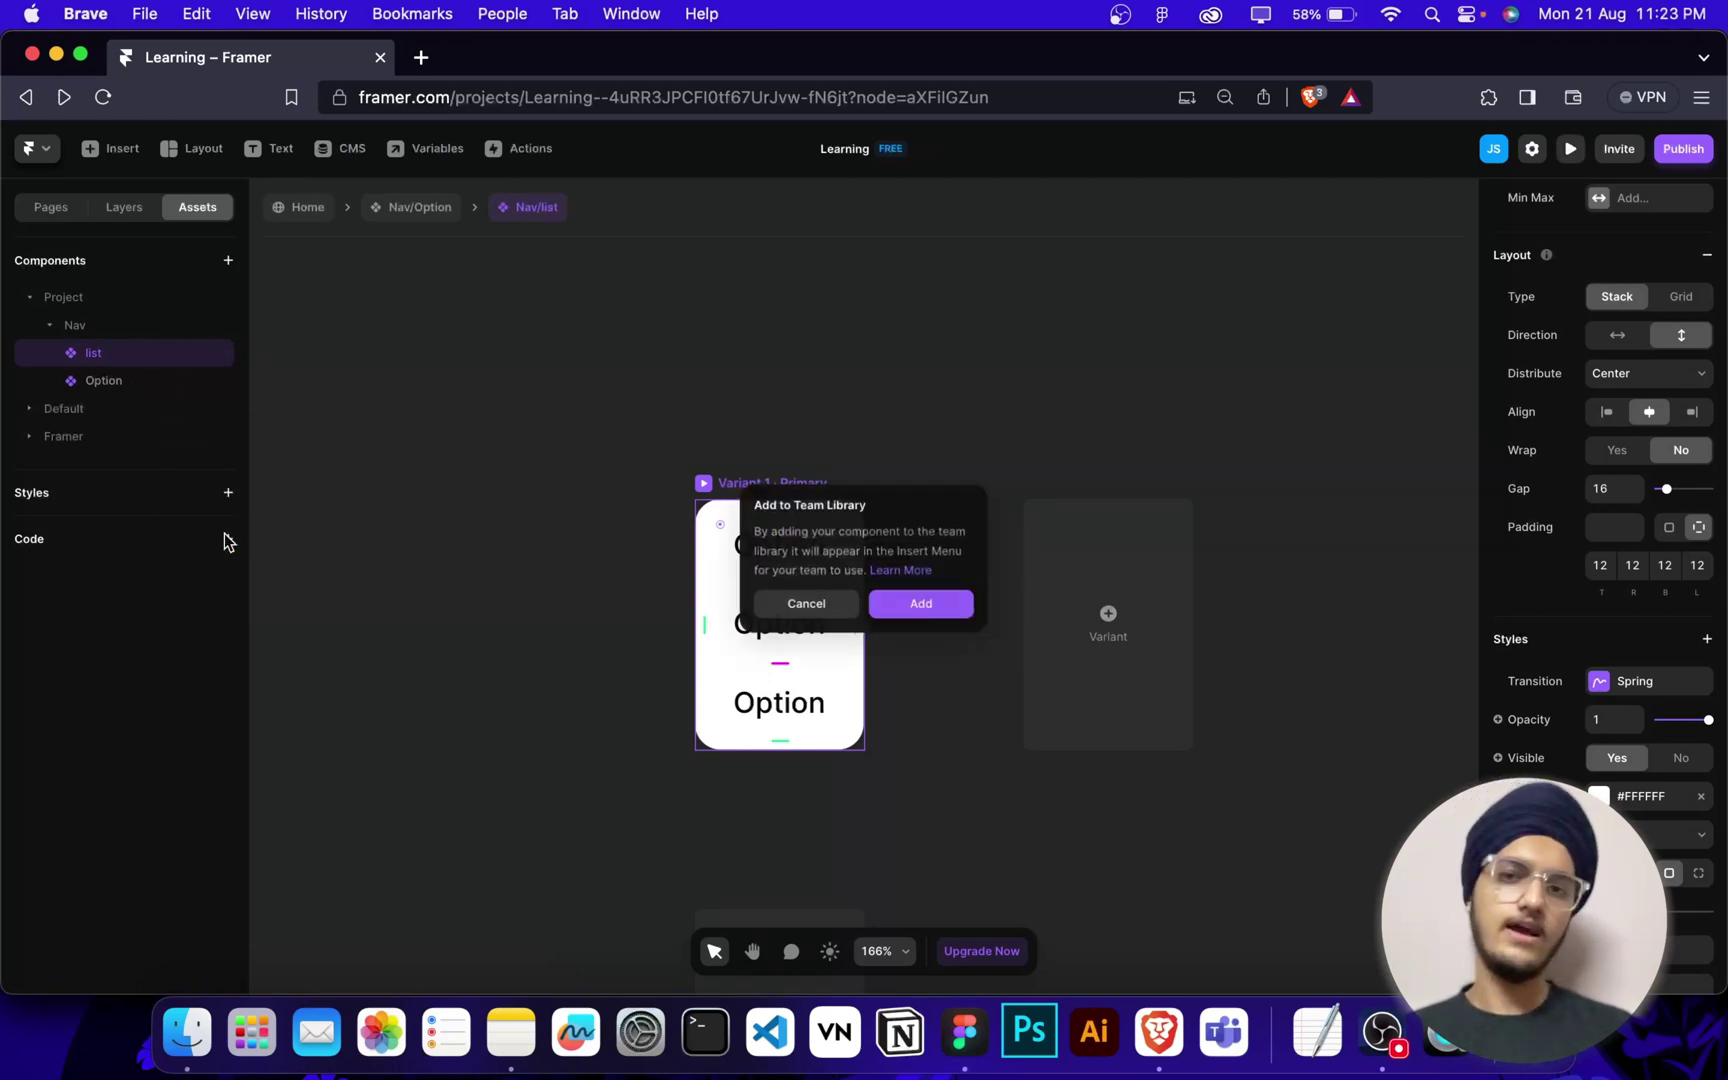
{"action": "left_click", "coordinate": [941, 617]}
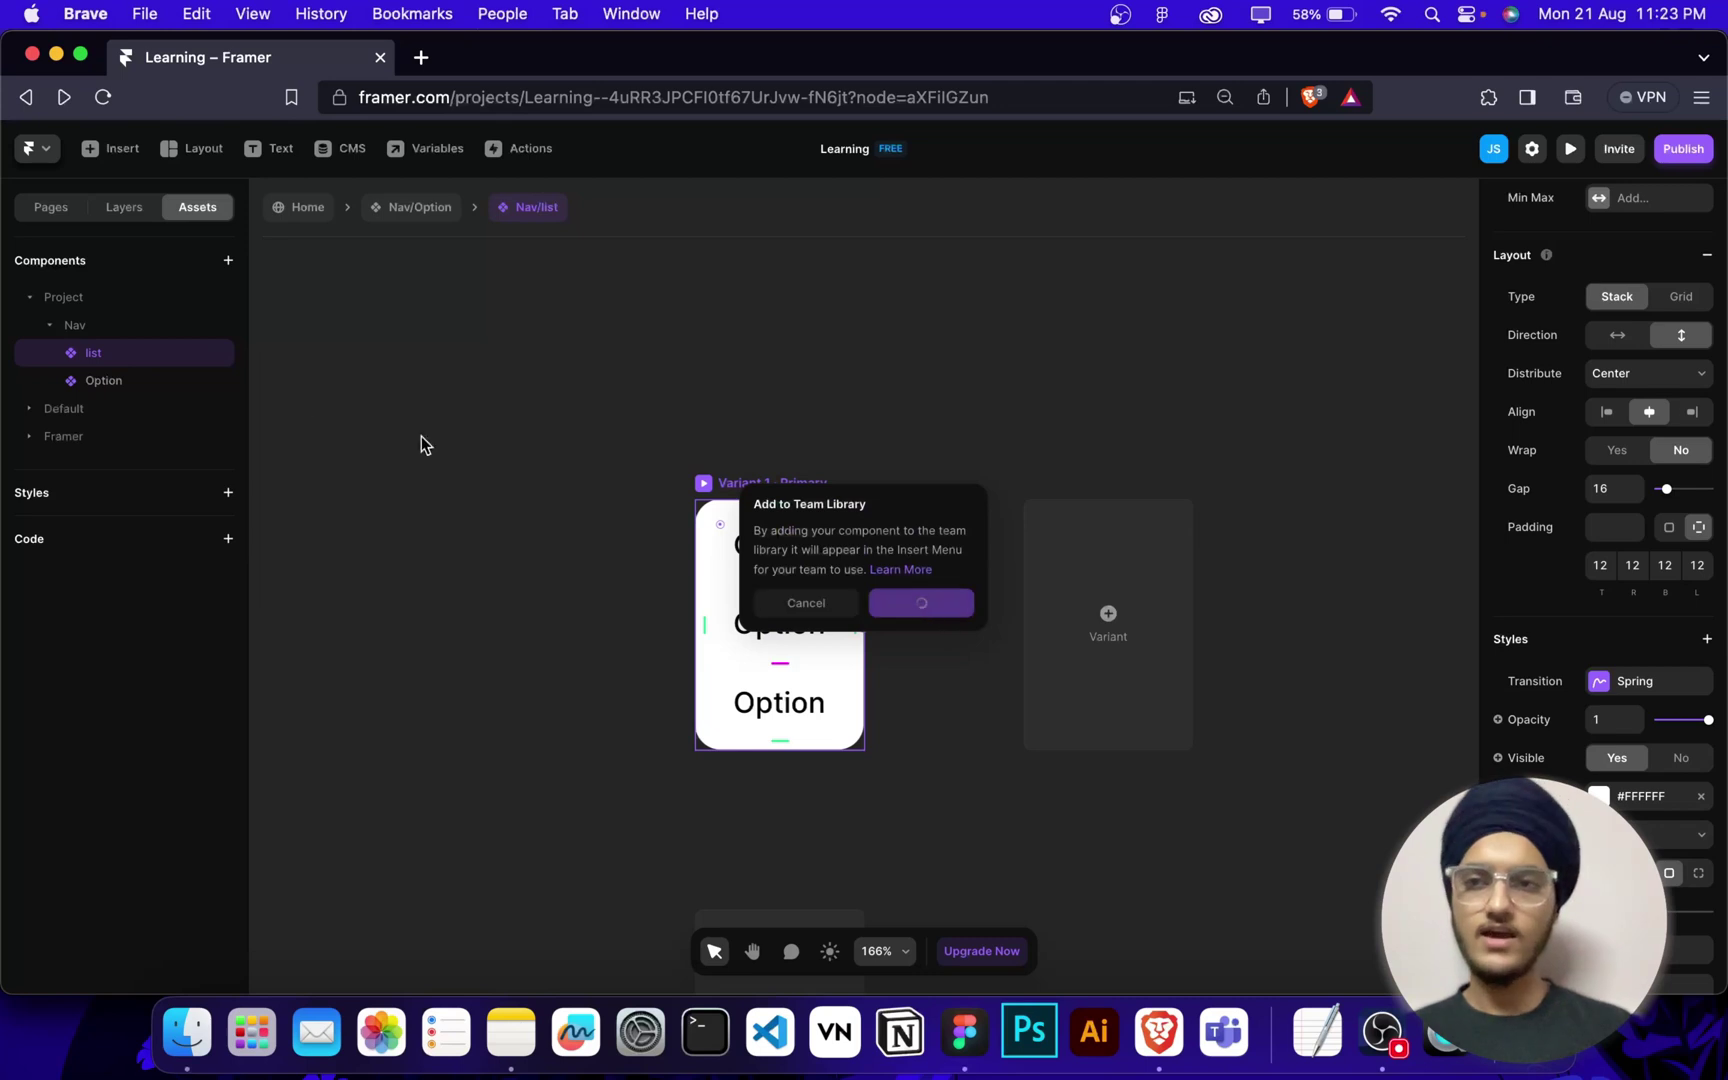
Create a new component titled Nav/Button.
{"action": "left_click", "coordinate": [227, 263]}
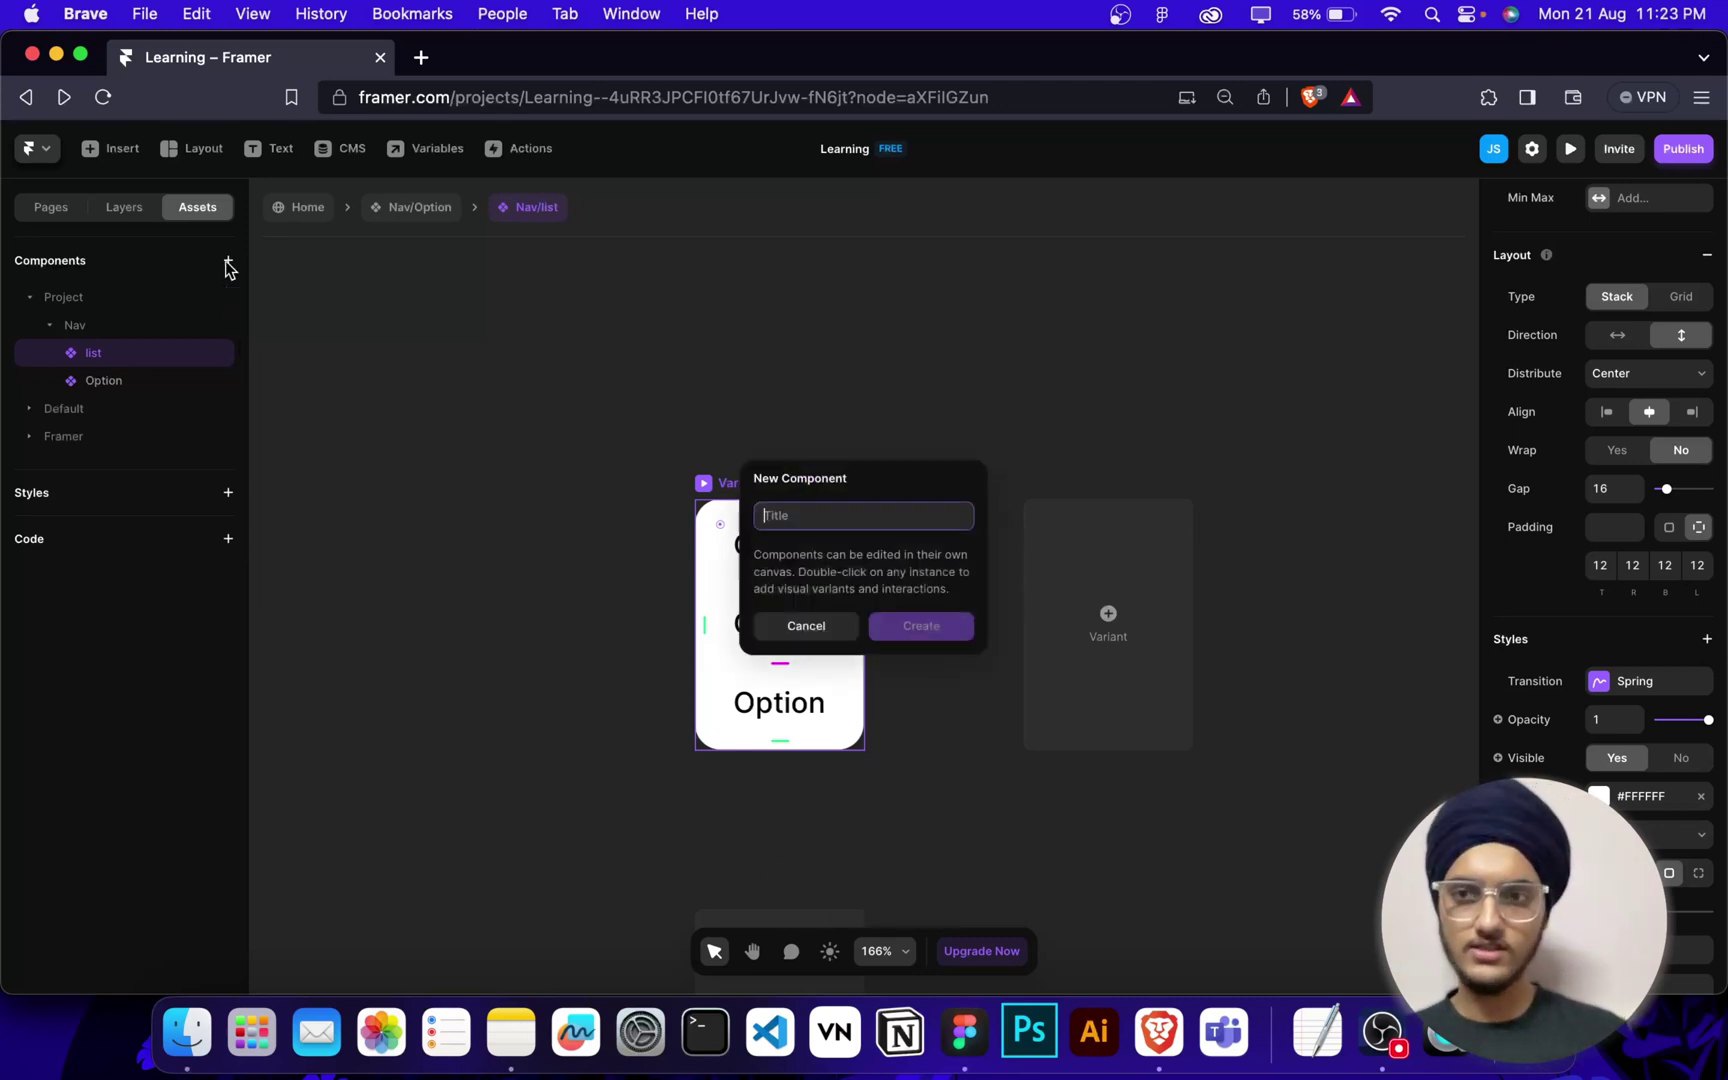
{"action": "type", "text": "Nav/Button"}
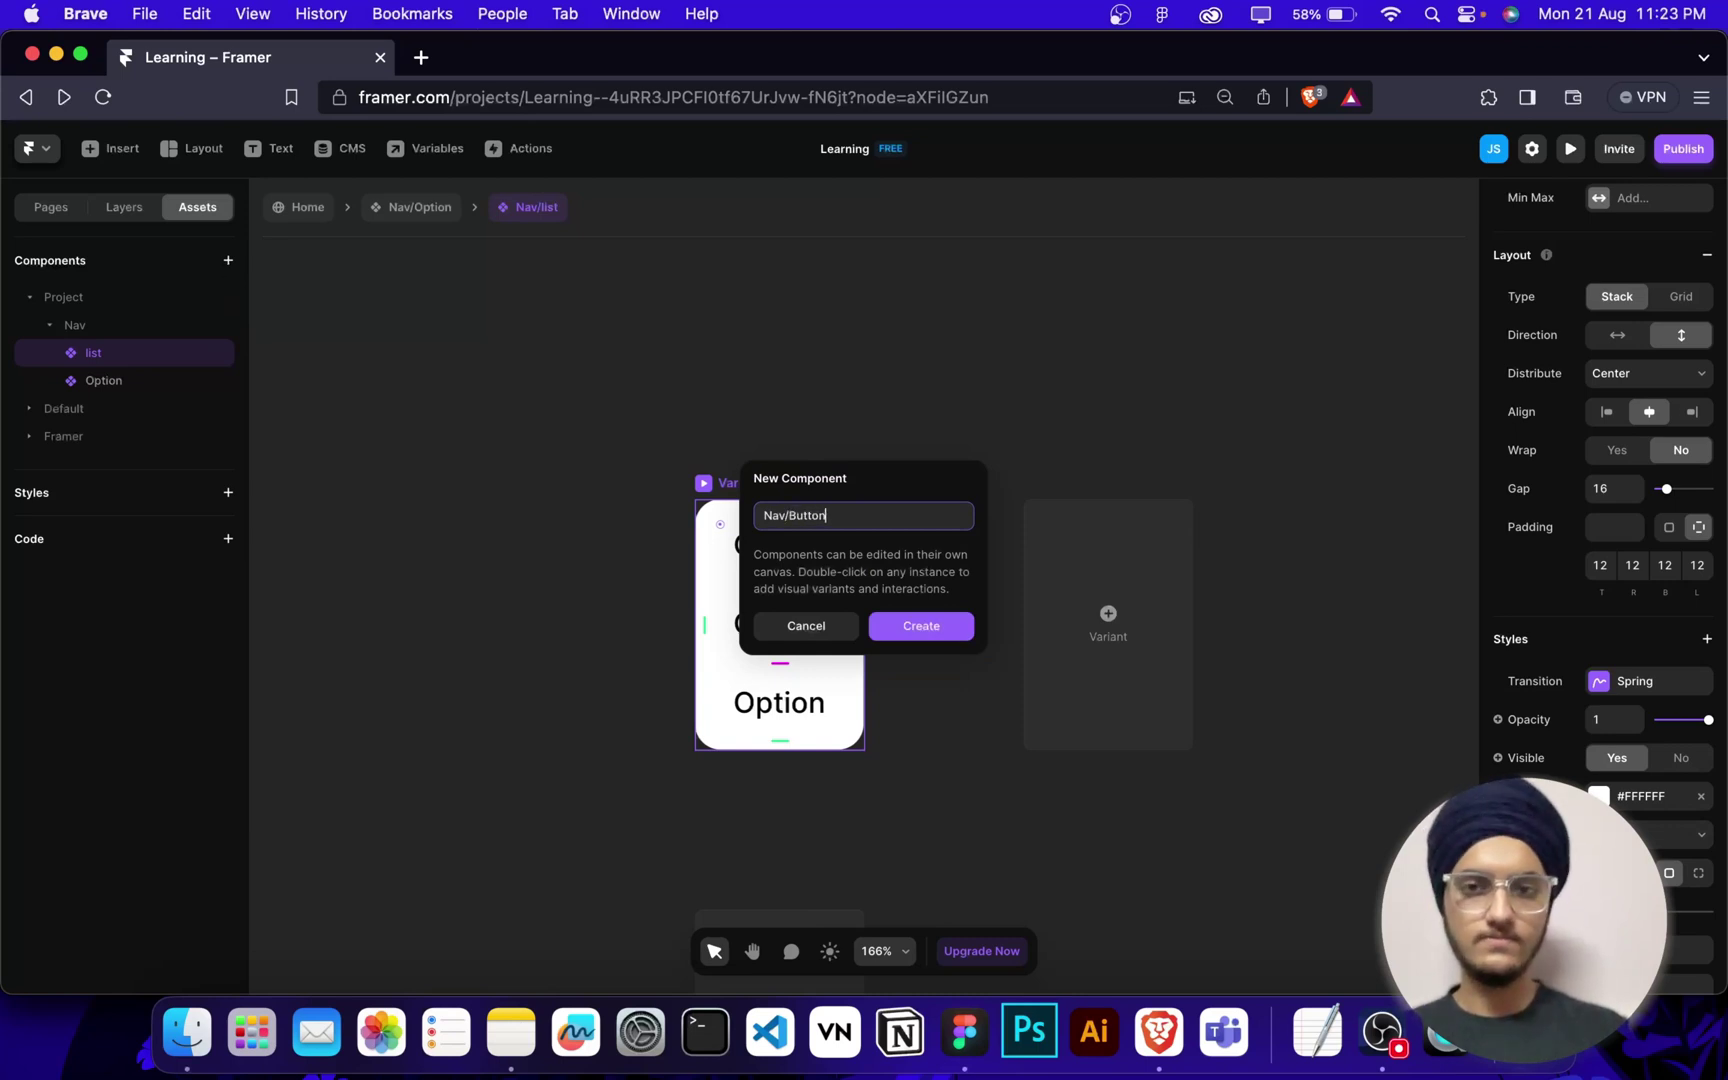
{"action": "key", "text": "Return"}
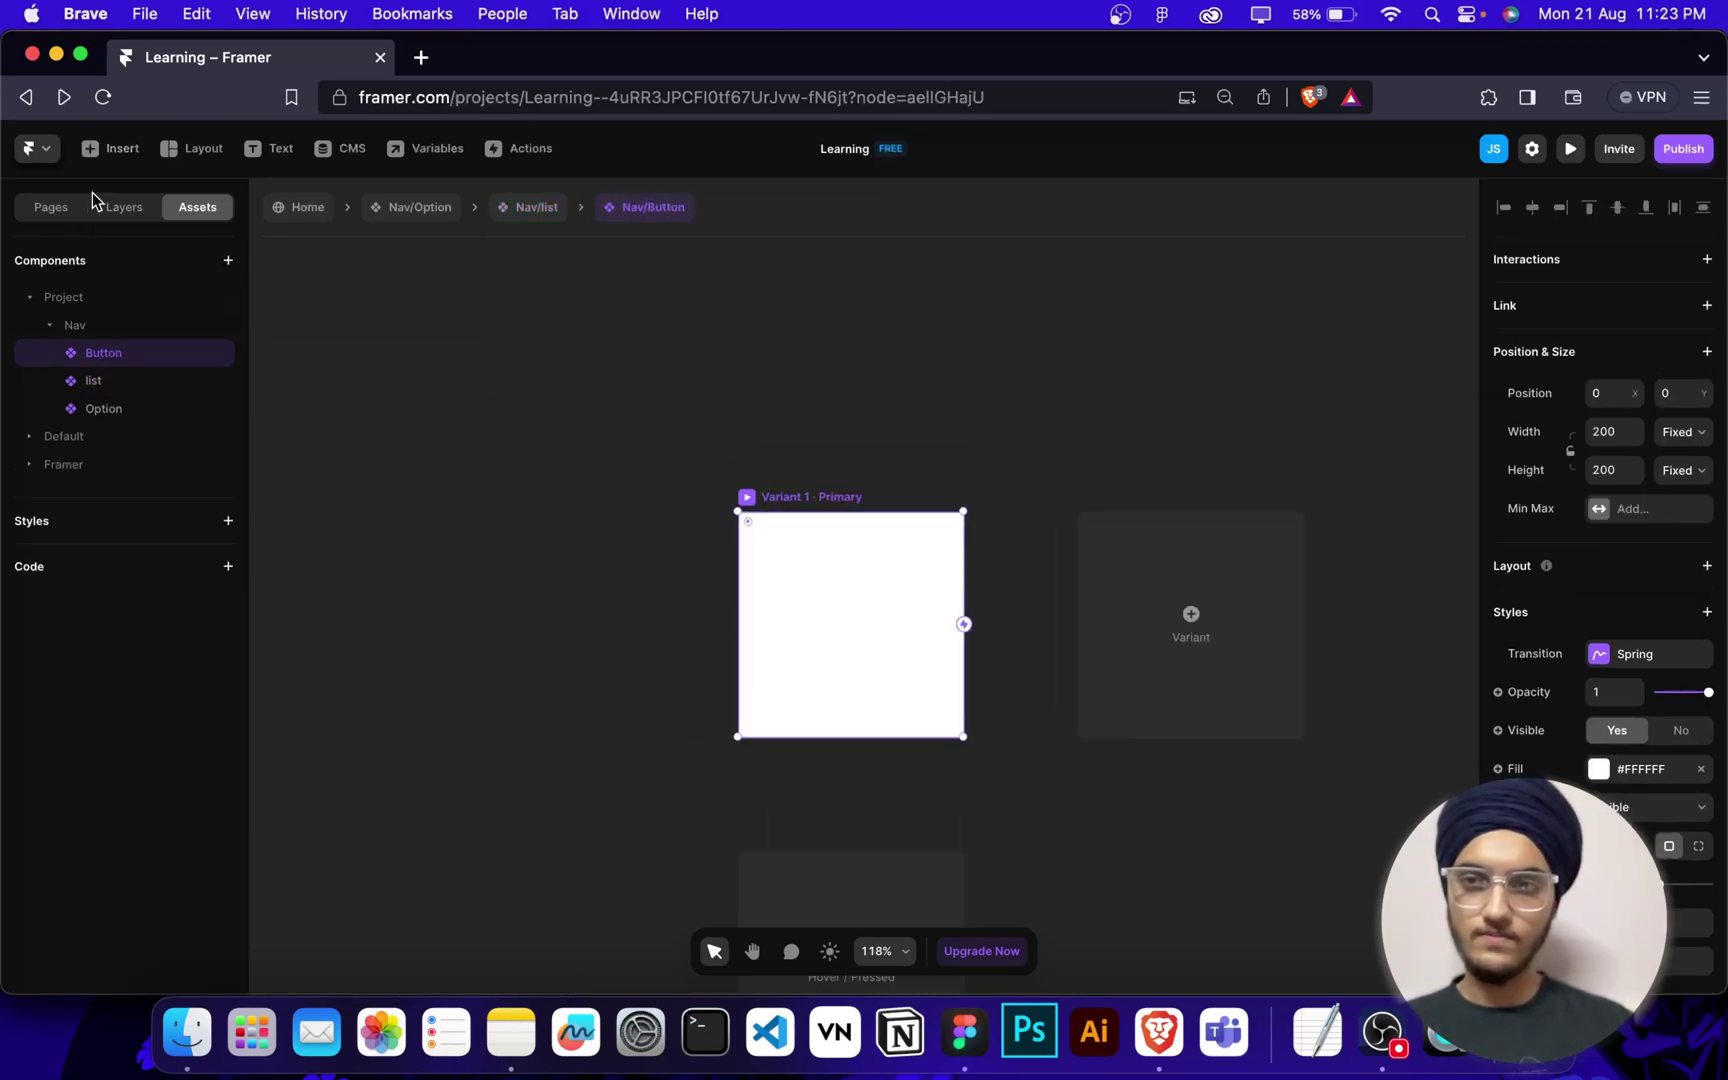
Select the Home nav label and its chevron on the Home page.
{"action": "left_click", "coordinate": [58, 208]}
{"action": "left_click", "coordinate": [96, 300]}
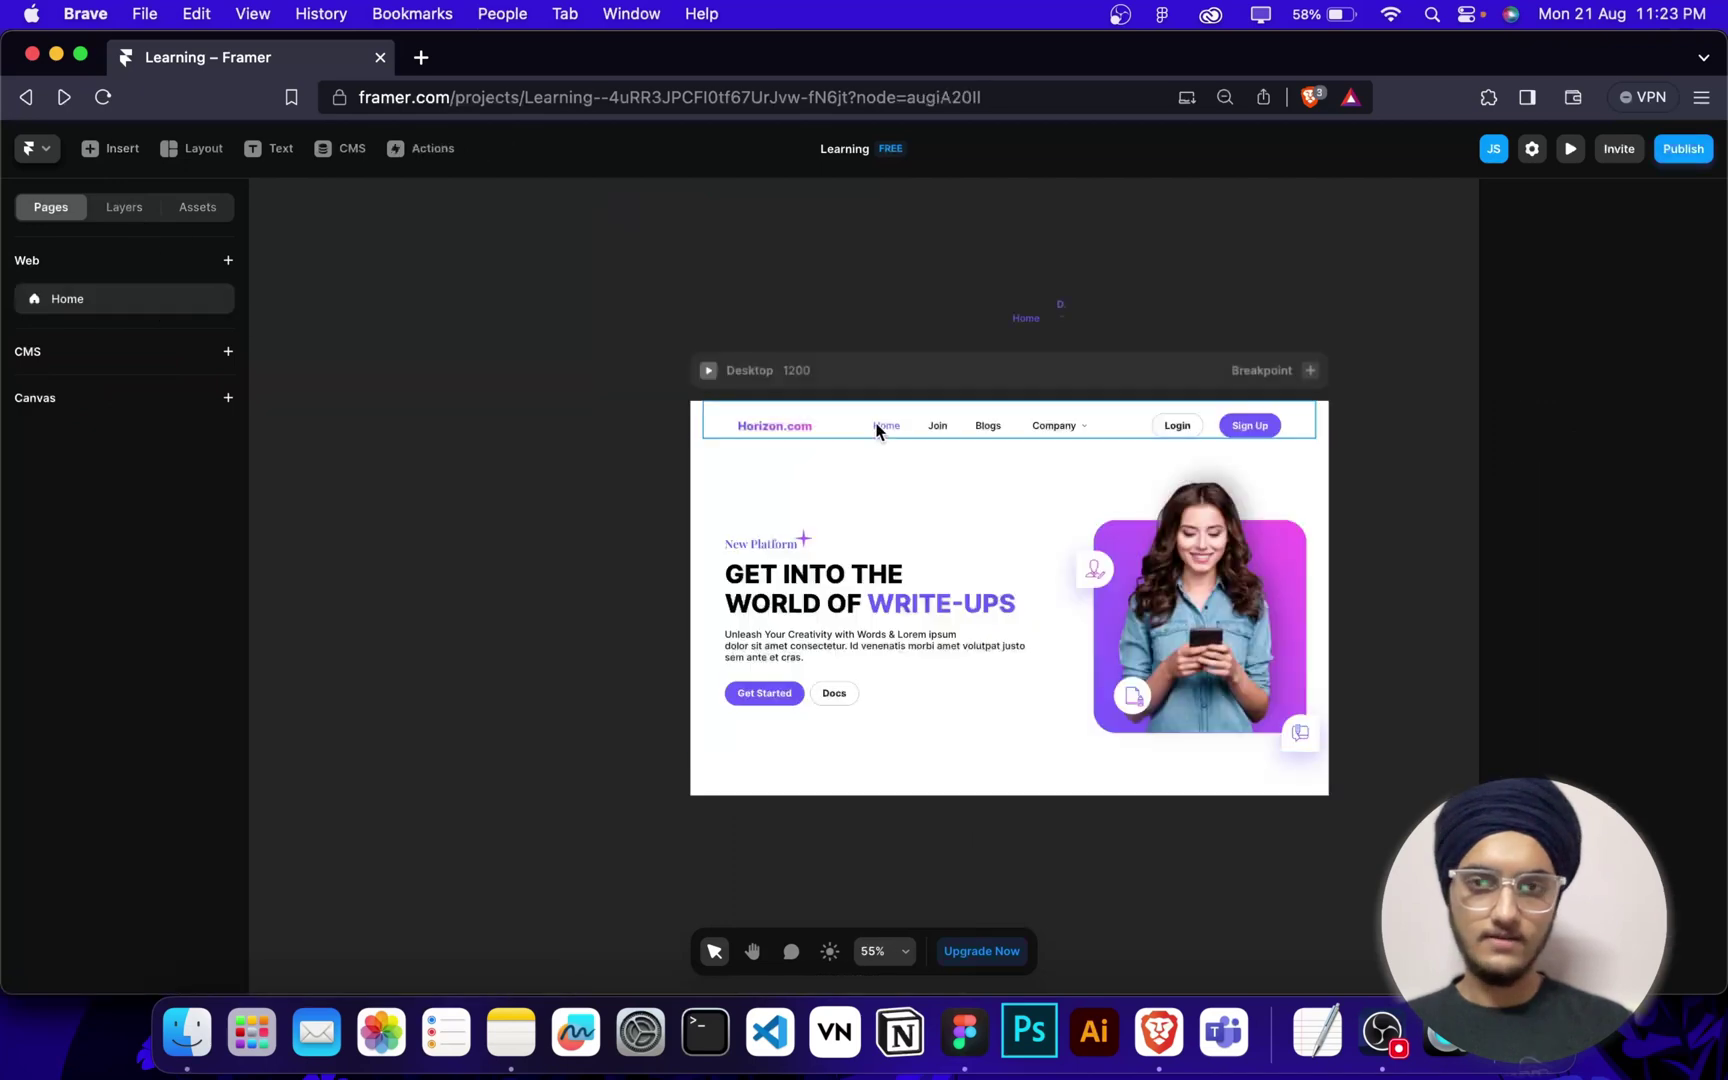
{"action": "scroll", "coordinate": [1052, 316], "scroll_direction": "up", "scroll_amount": 5}
{"action": "left_click_drag", "start_coordinate": [945, 294], "coordinate": [1184, 454]}
Place the copied Home label inside the Nav/Button component's white frame.
{"action": "left_click", "coordinate": [124, 207]}
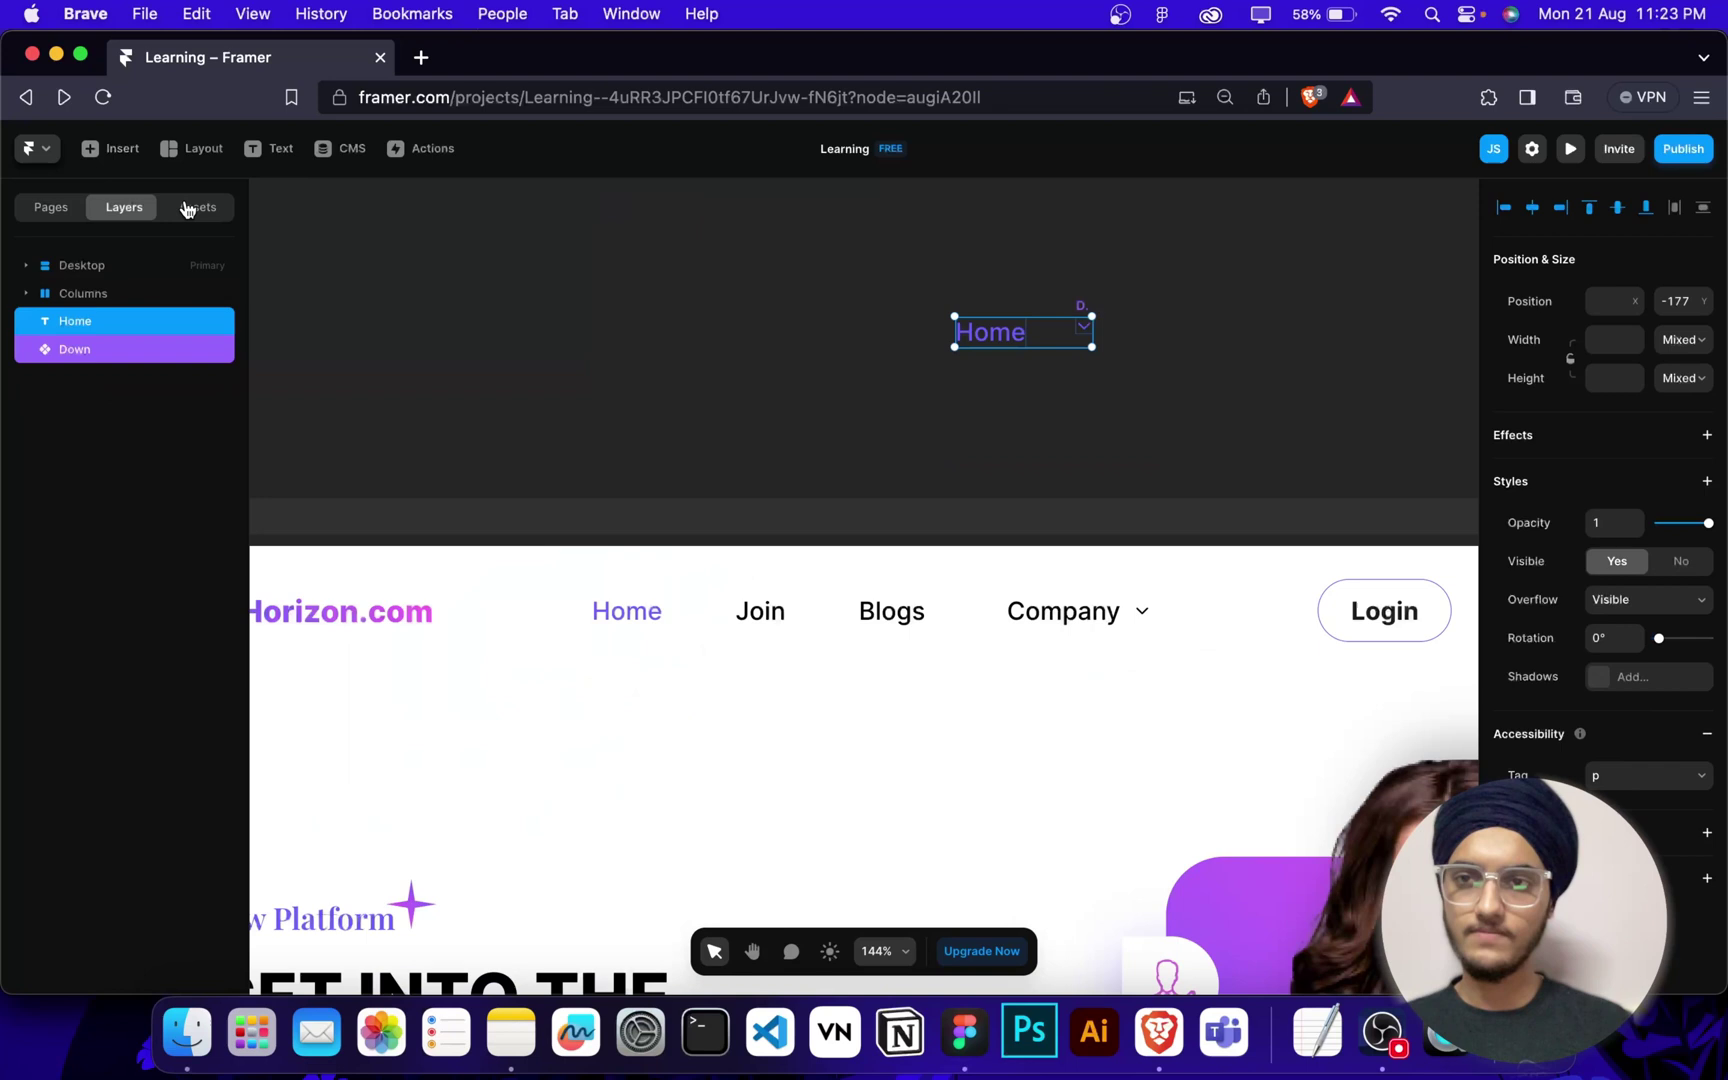
{"action": "left_click", "coordinate": [197, 207]}
{"action": "left_click", "coordinate": [119, 360]}
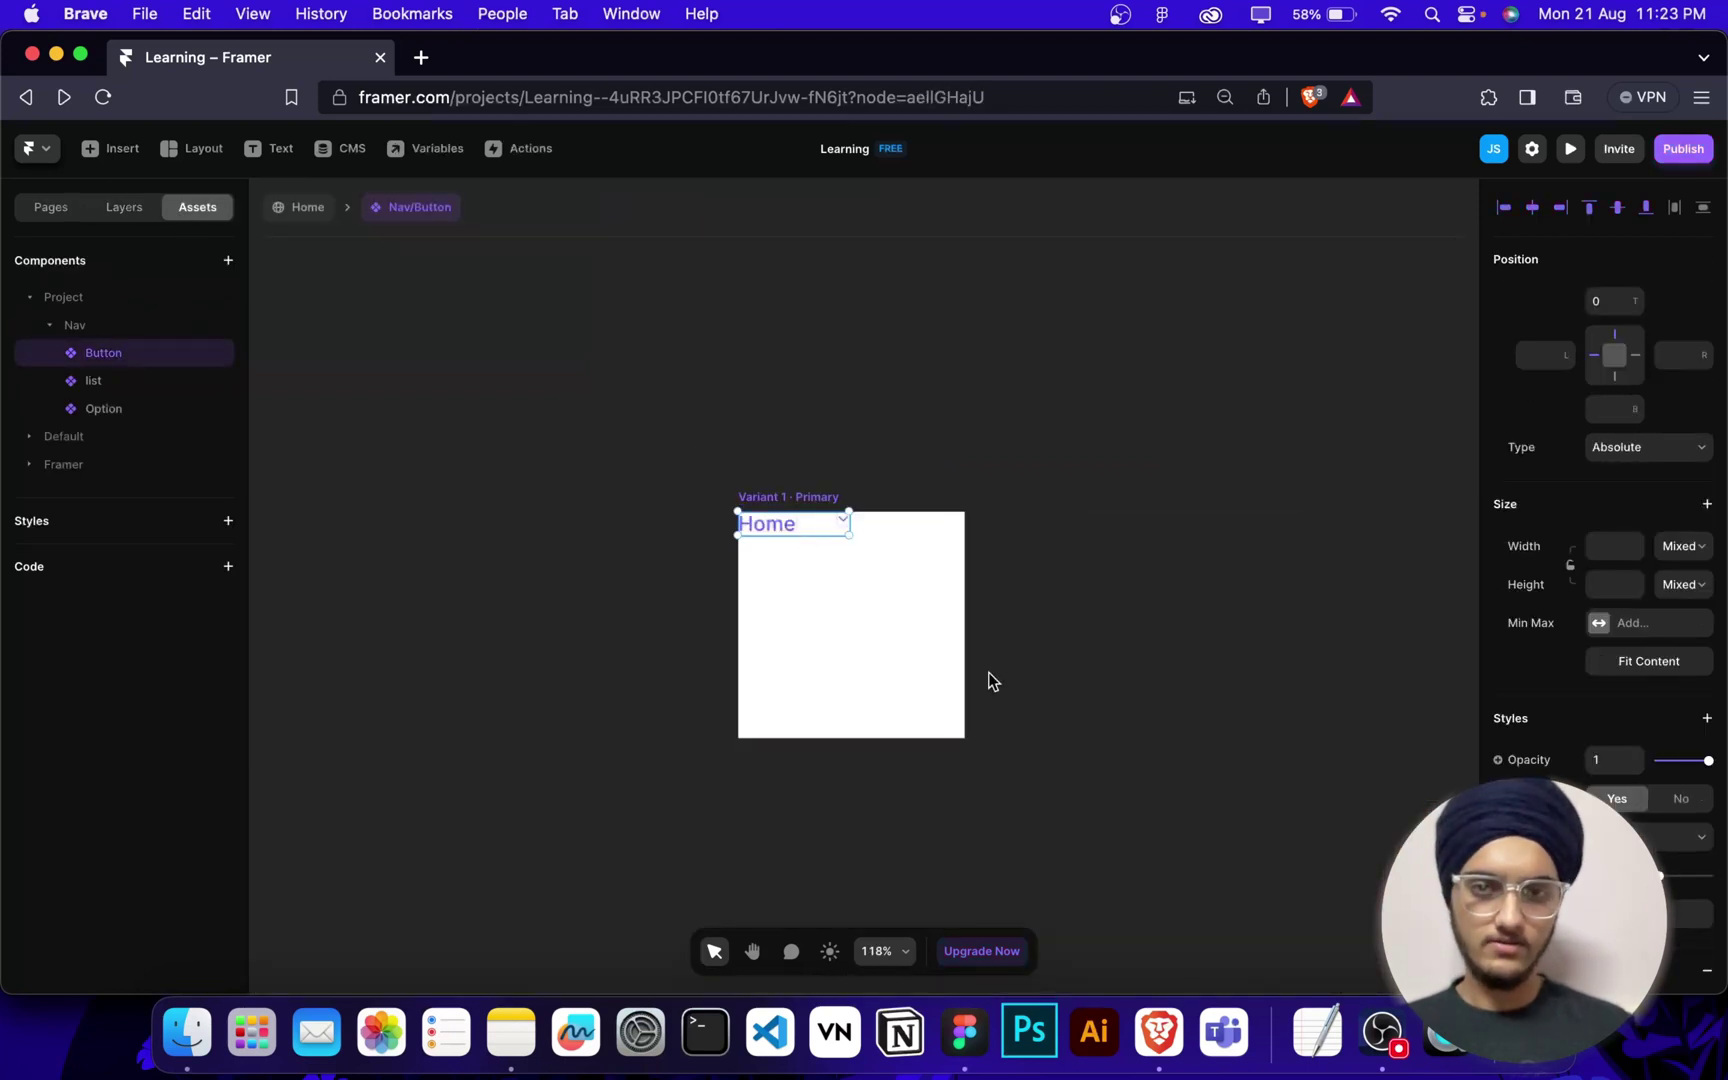
{"action": "scroll", "coordinate": [595, 518], "scroll_direction": "up", "scroll_amount": 4}
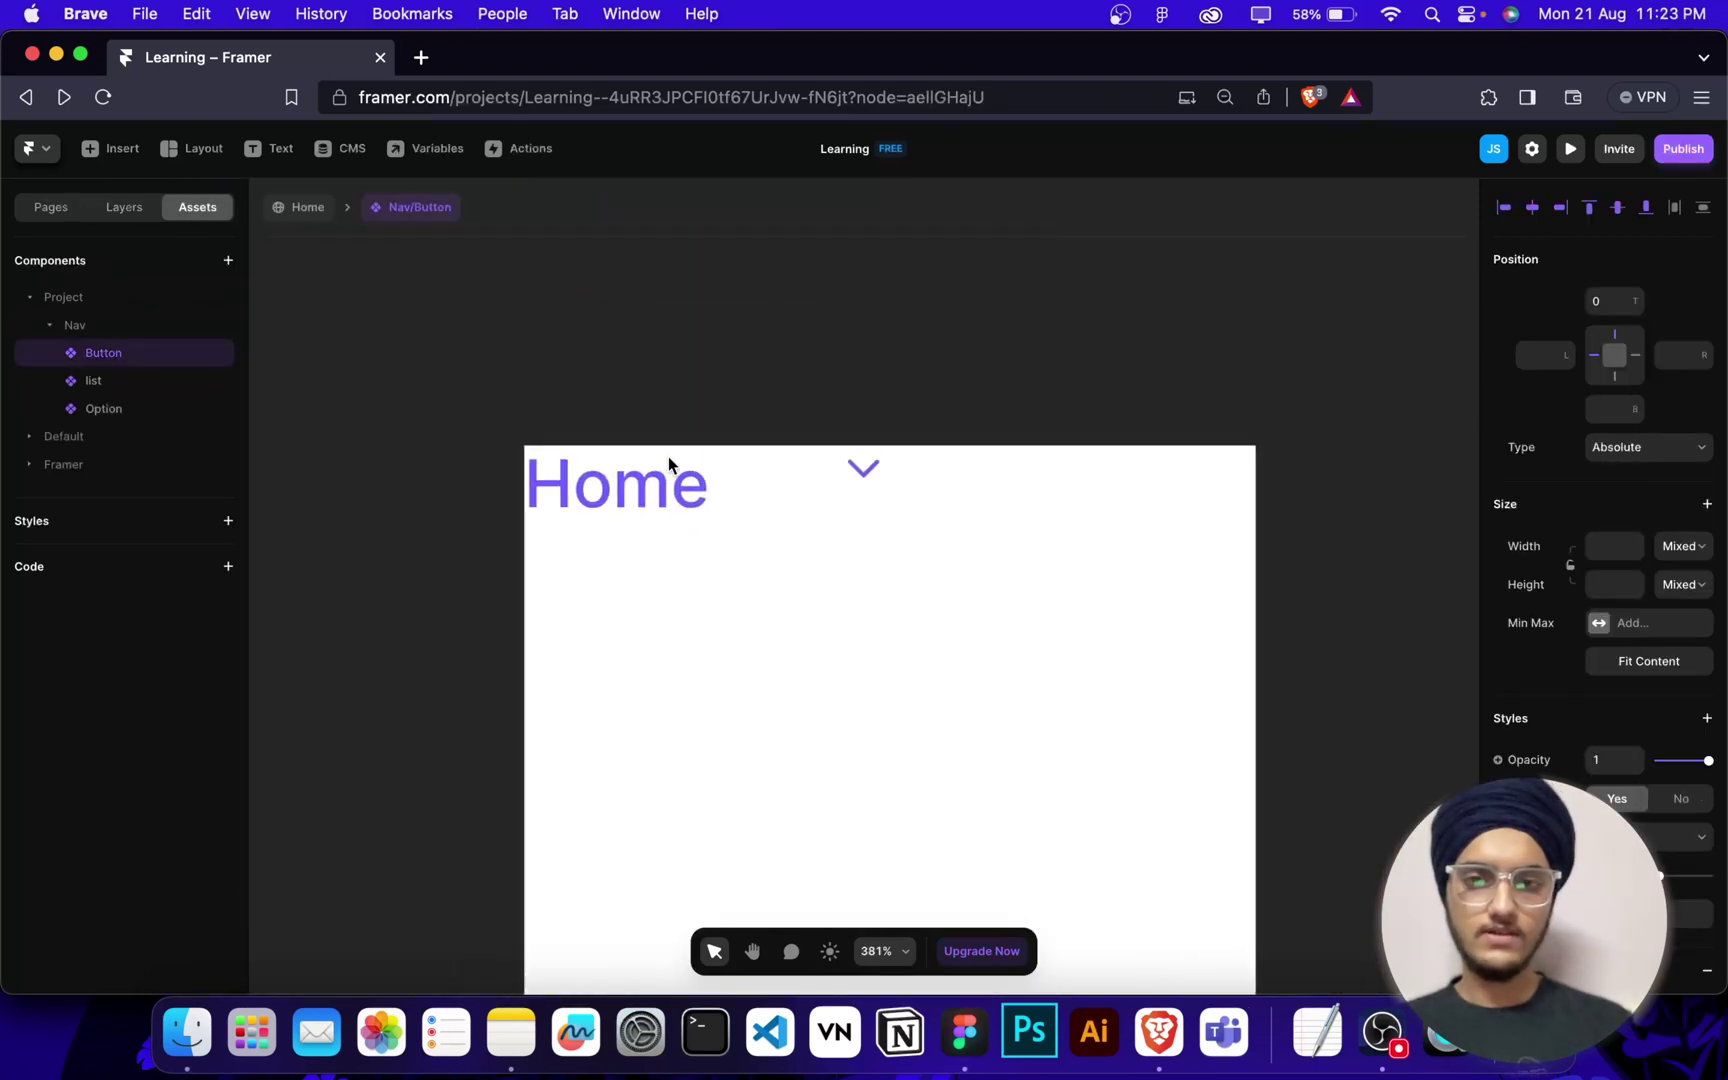
{"action": "left_click_drag", "start_coordinate": [855, 441], "coordinate": [716, 568]}
{"action": "left_click", "coordinate": [711, 340]}
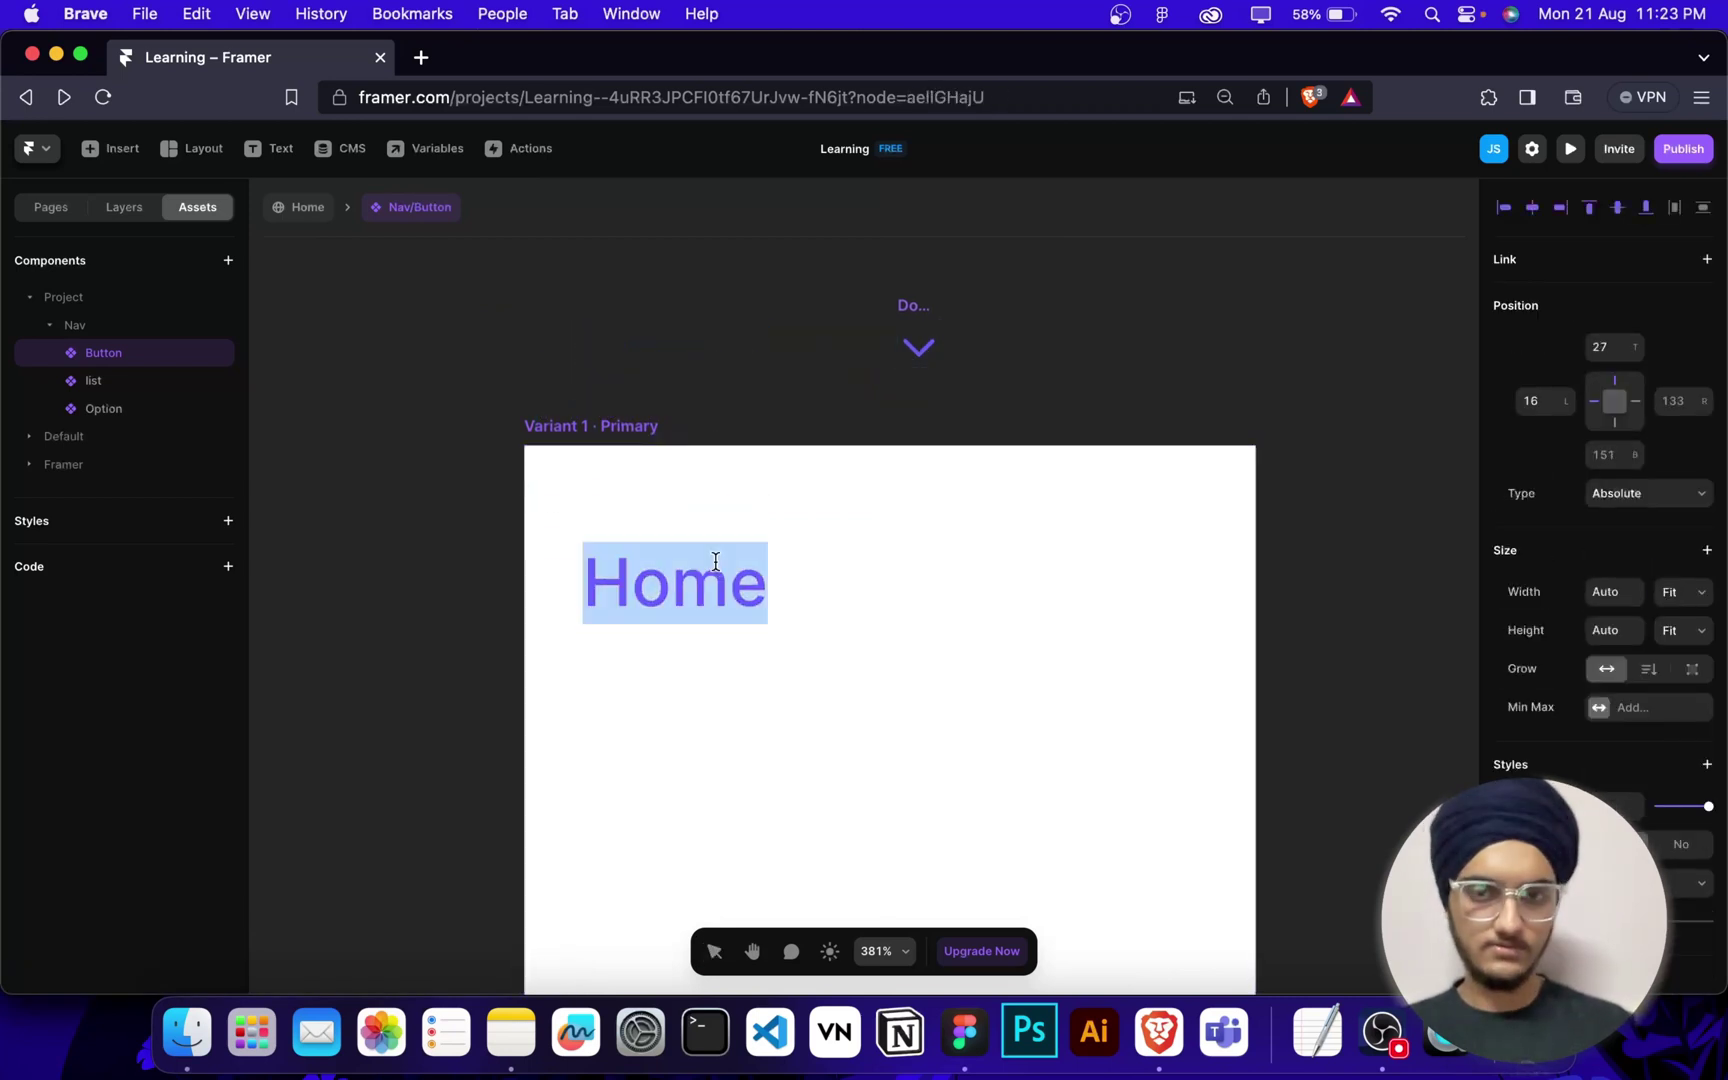
Correct the button label's typo so it reads 'Company'.
{"action": "type", "text": "Companuy"}
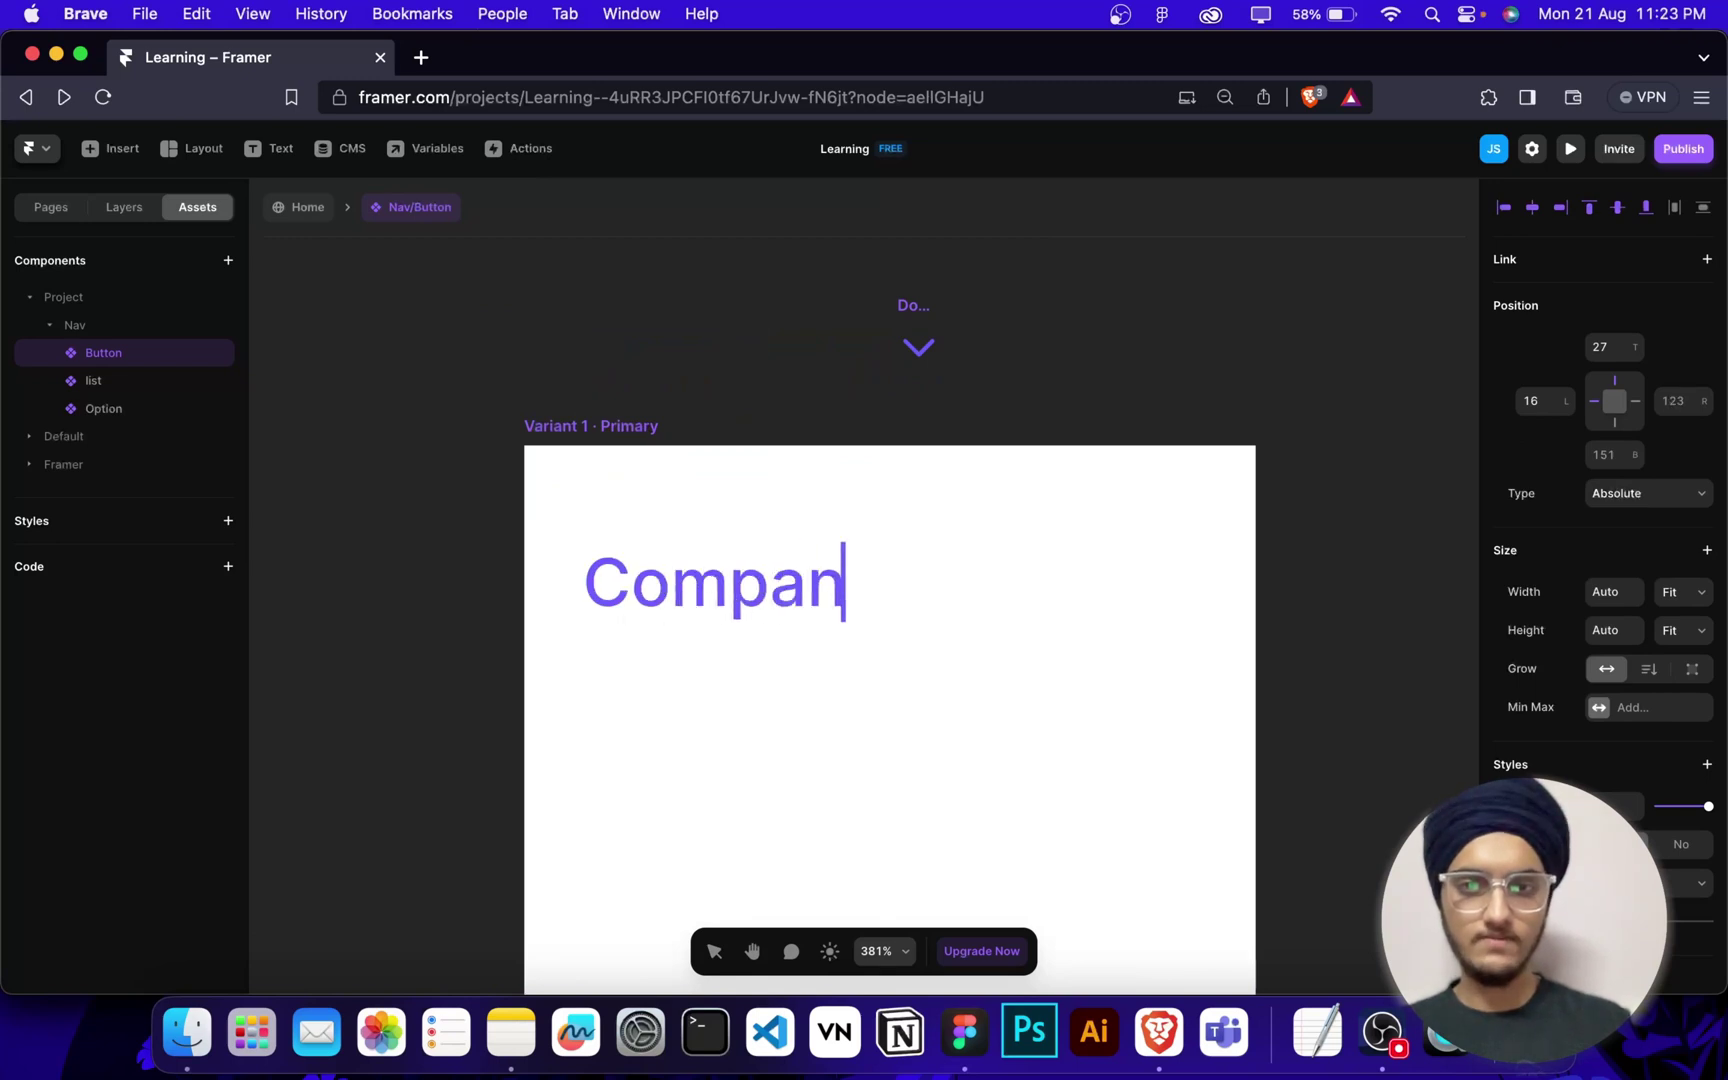
{"action": "key", "text": "BackSpace"}
{"action": "key", "text": "BackSpace"}
{"action": "type", "text": "y"}
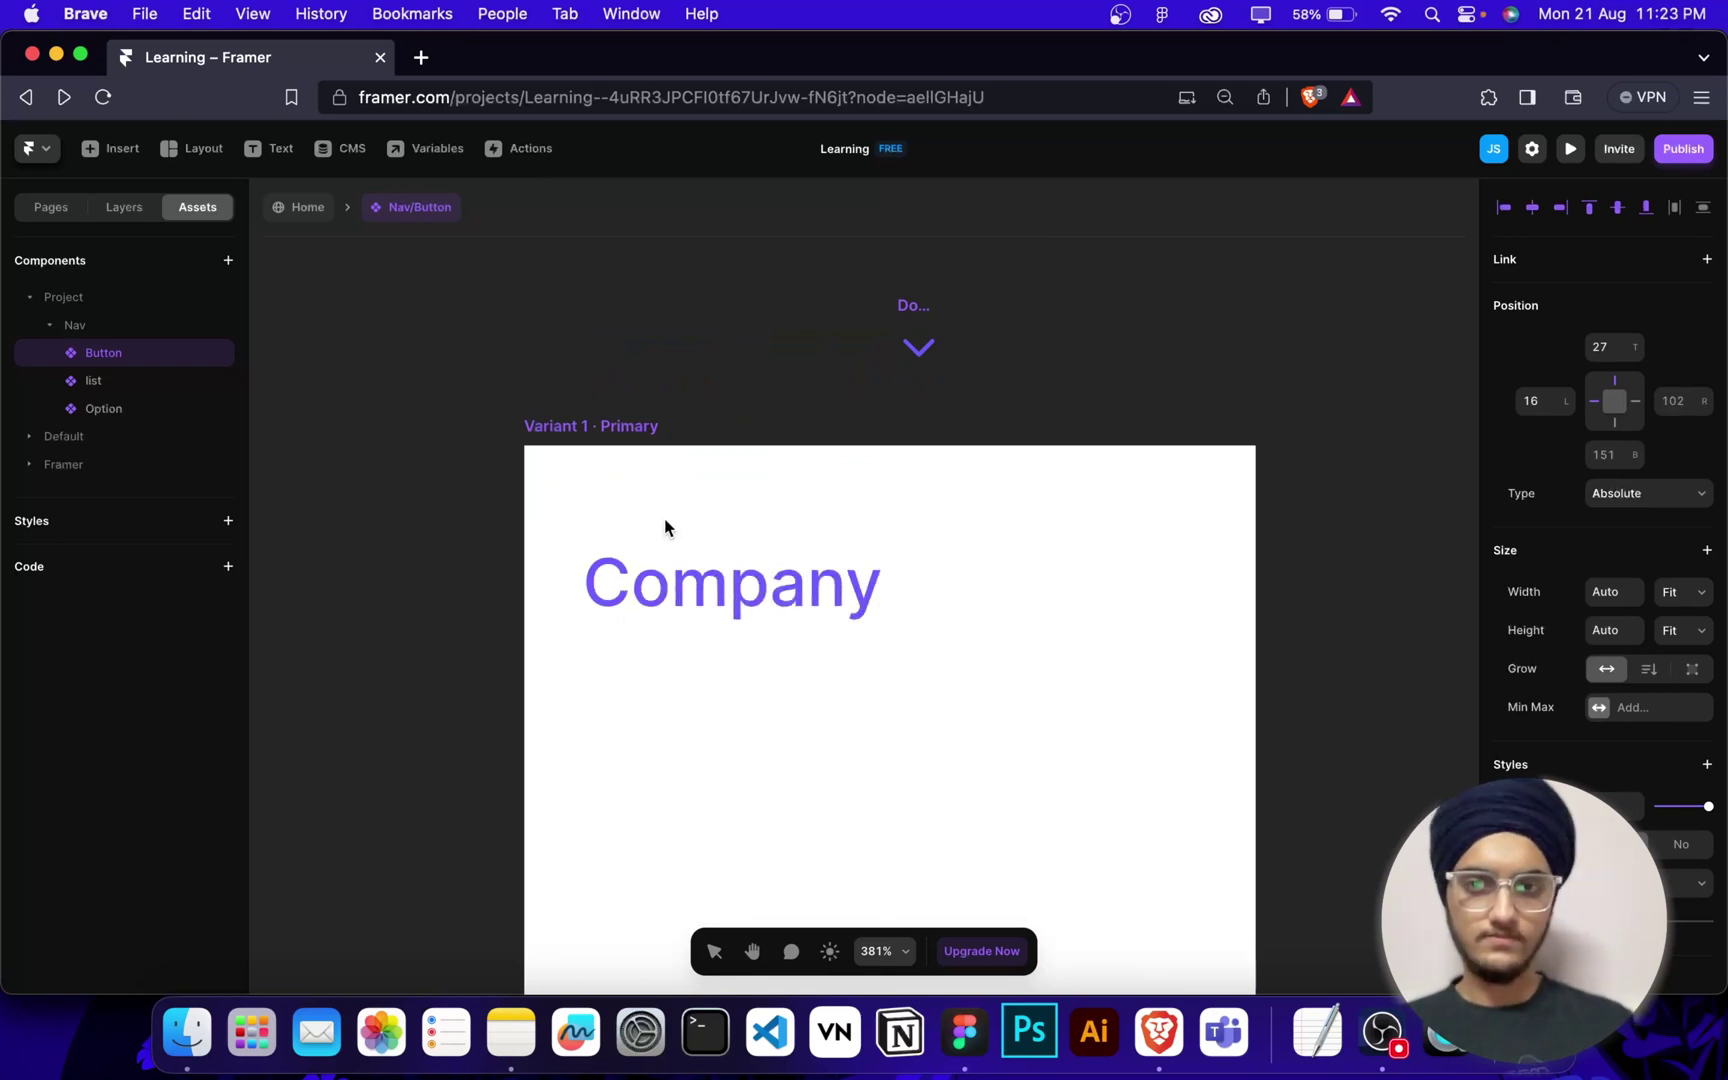
{"action": "key", "text": "Escape"}
Set the variant frame's width and height to Fit Content.
{"action": "left_click", "coordinate": [590, 426]}
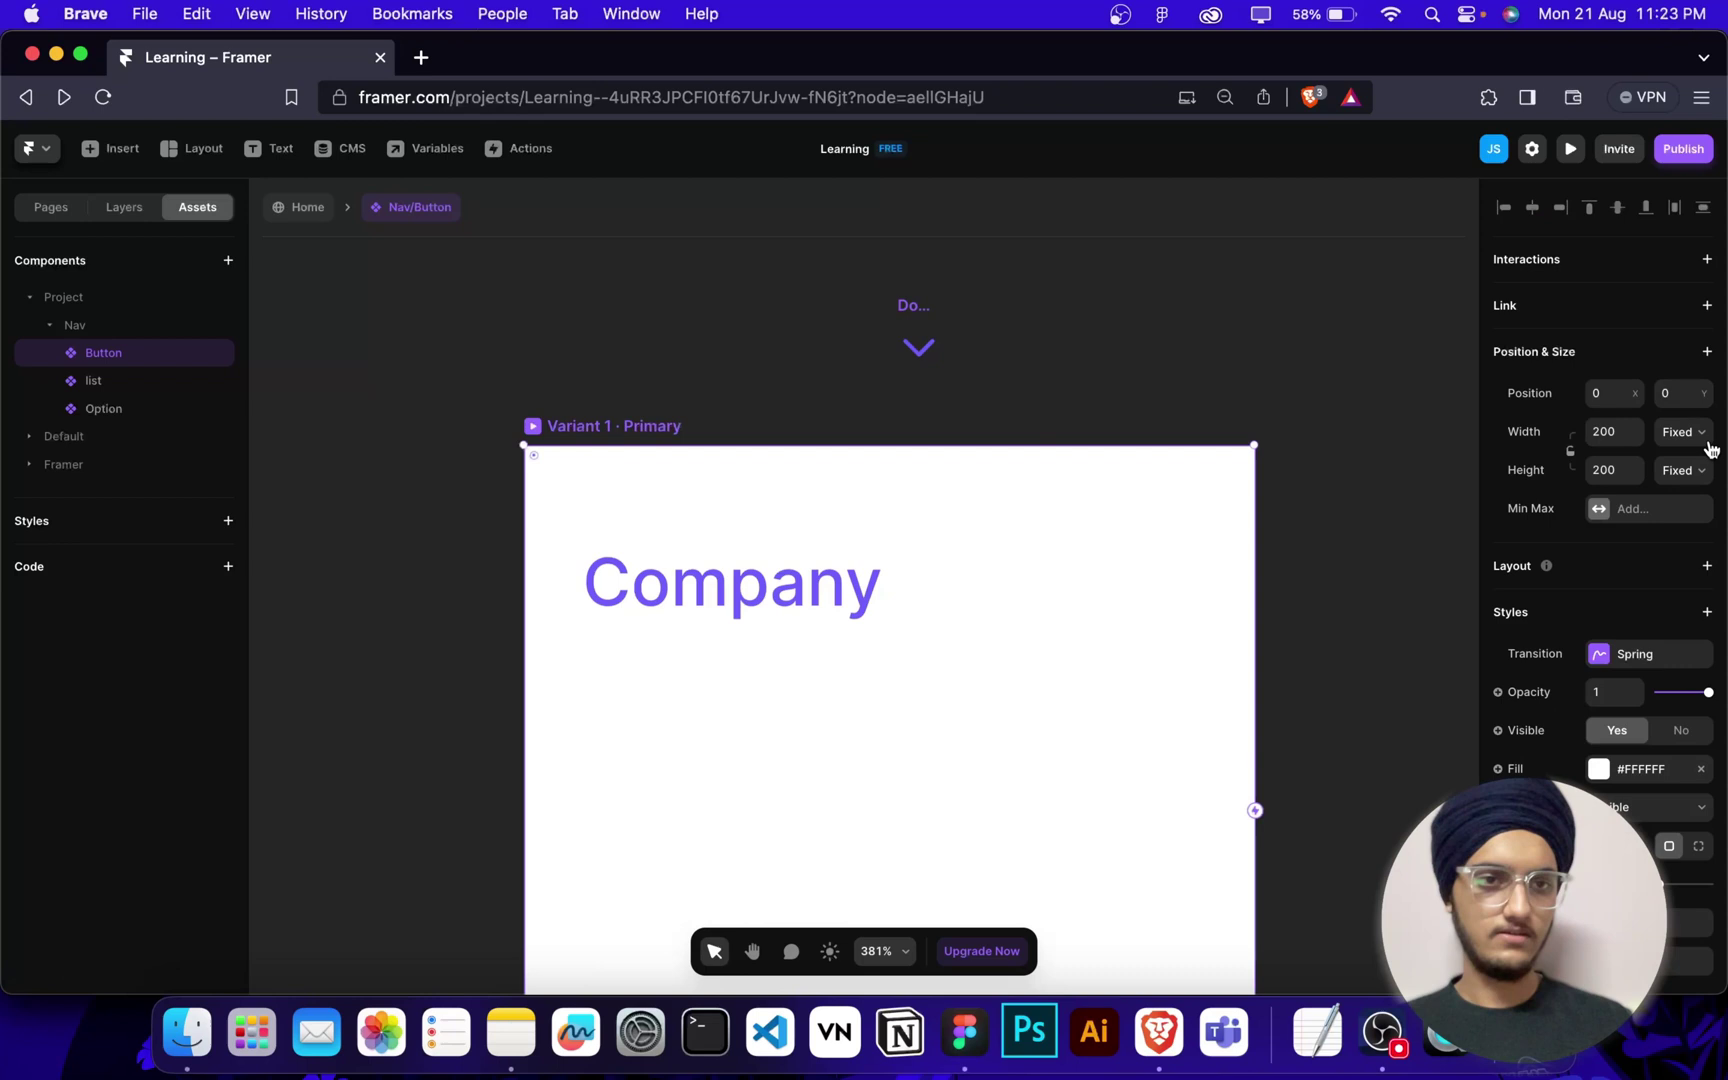
{"action": "left_click", "coordinate": [1708, 445]}
{"action": "left_click", "coordinate": [1670, 490]}
{"action": "left_click", "coordinate": [1676, 472]}
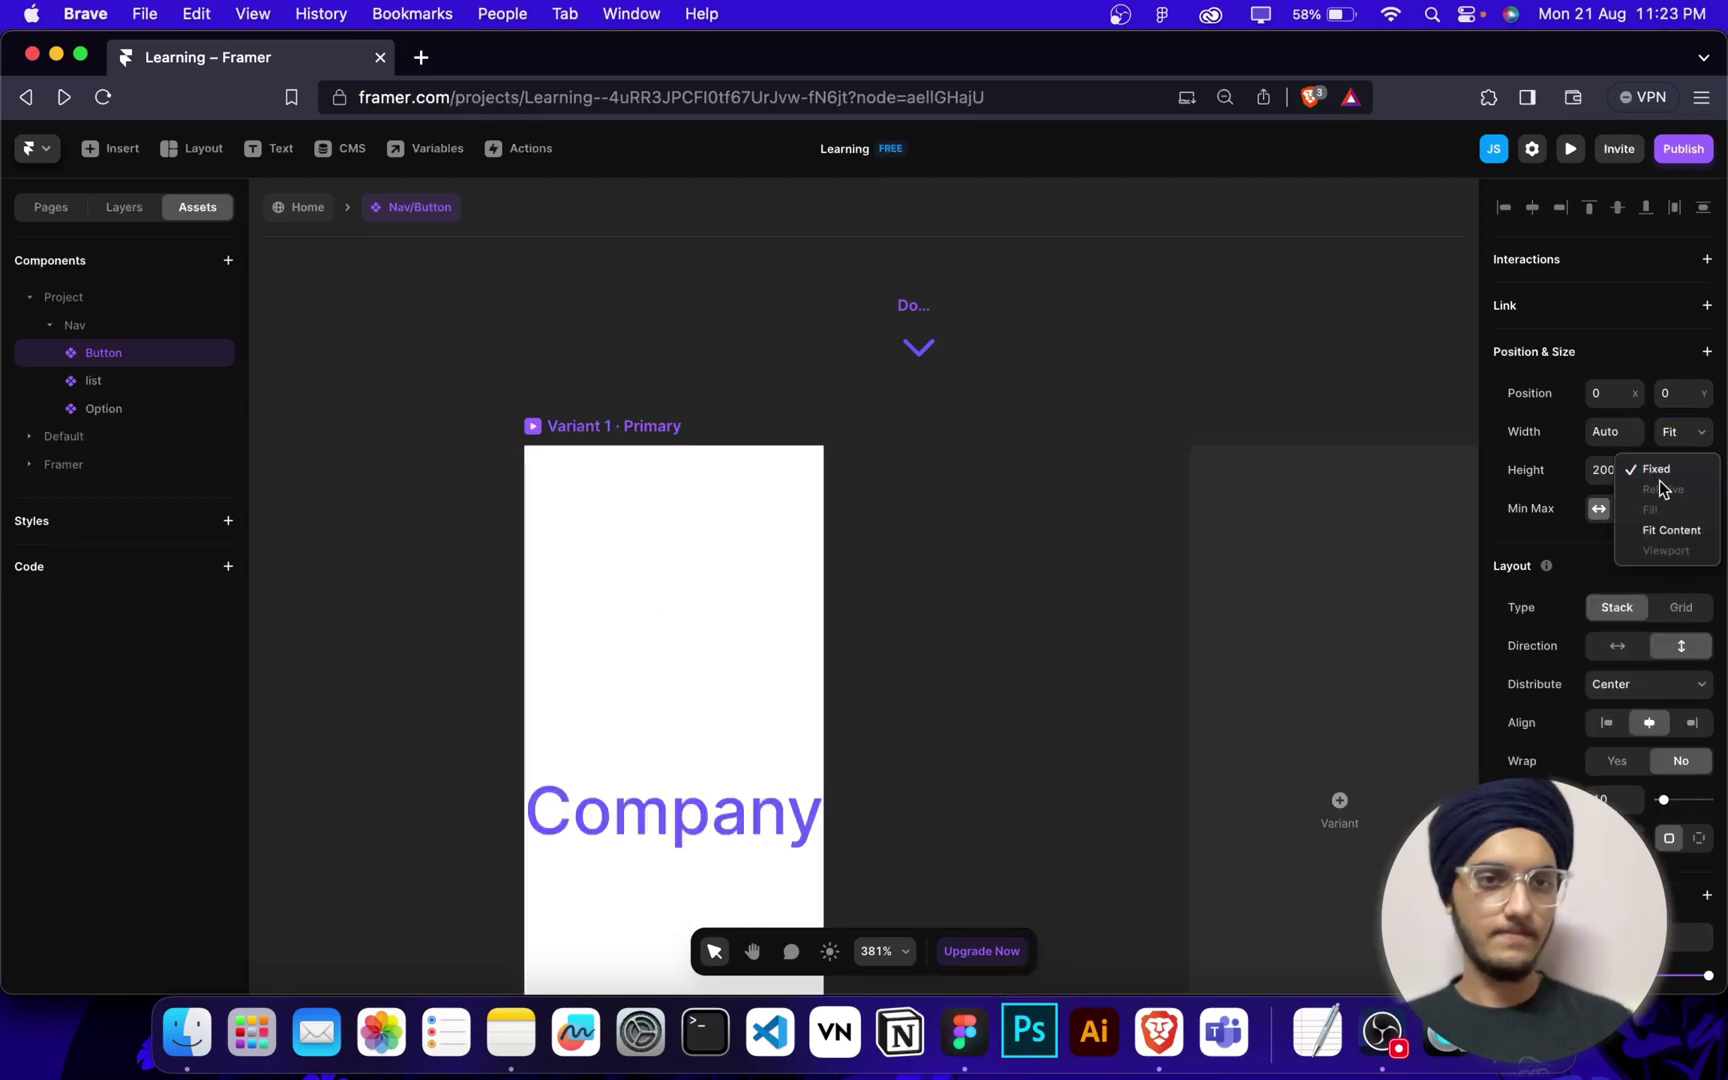
{"action": "left_click", "coordinate": [1671, 530]}
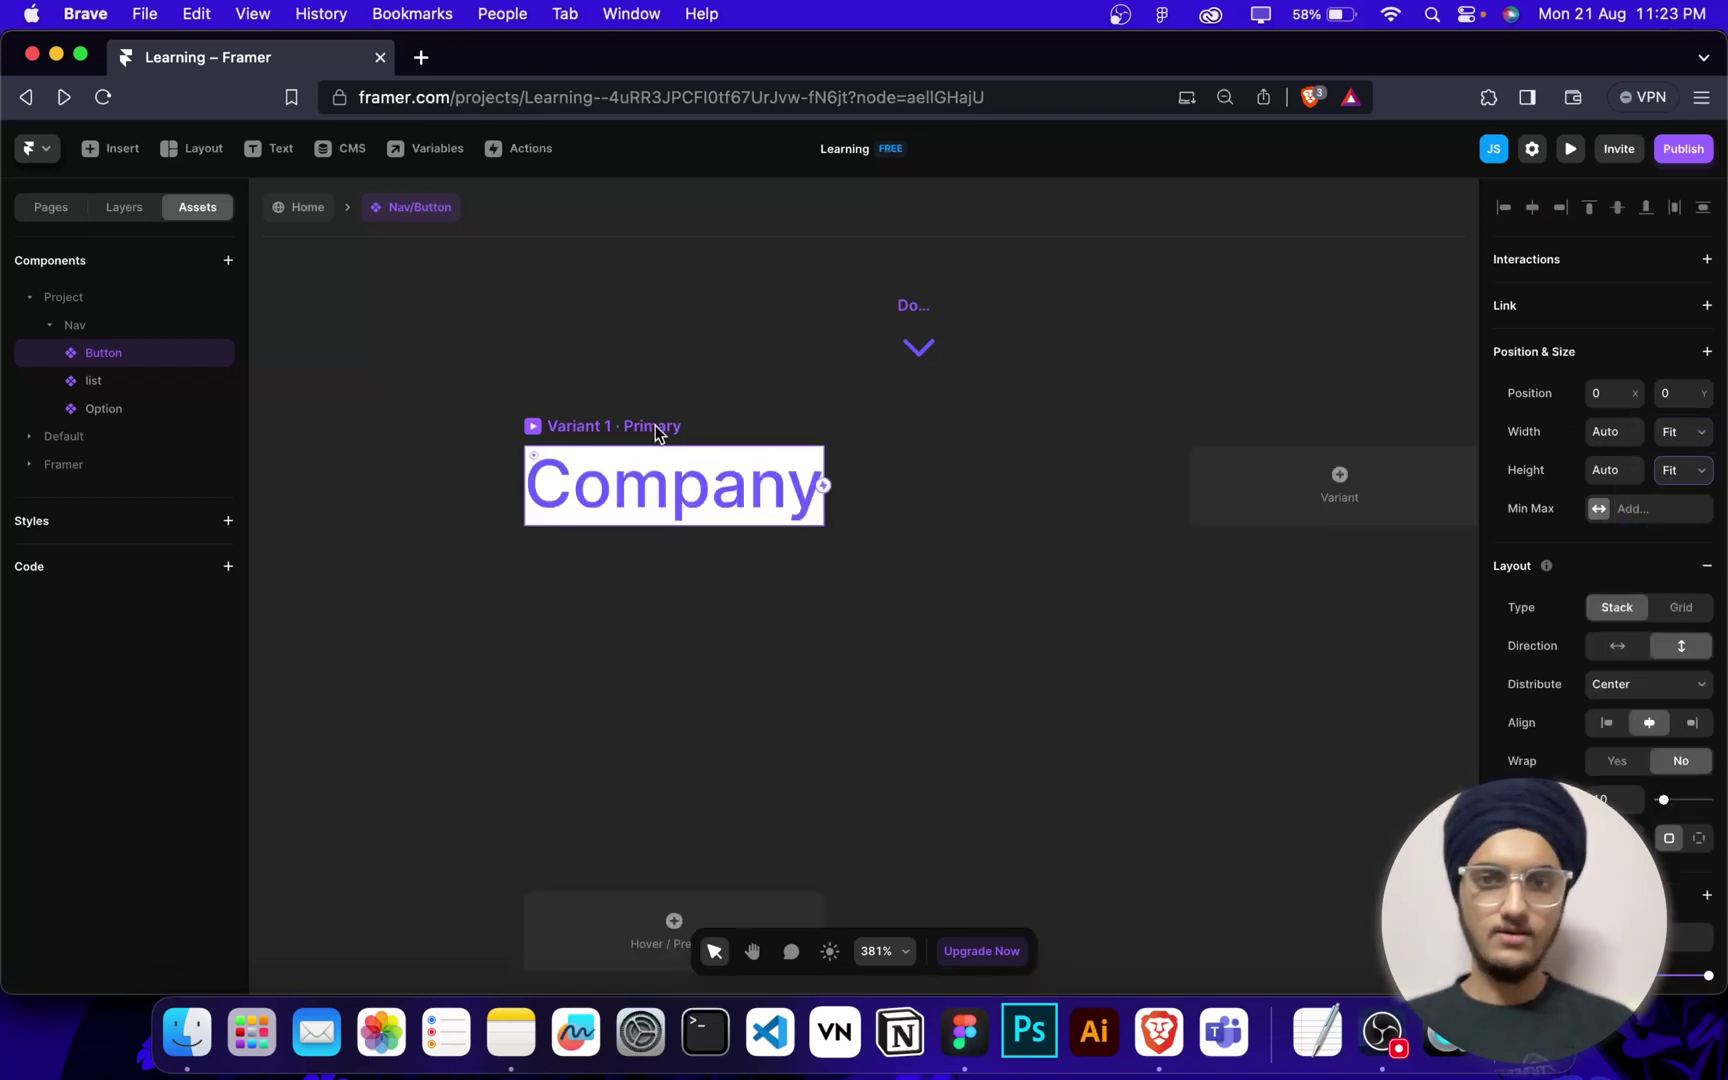
Set individual padding to 6 top/bottom and 12 left/right.
{"action": "scroll", "coordinate": [1615, 615], "scroll_direction": "down", "scroll_amount": 3}
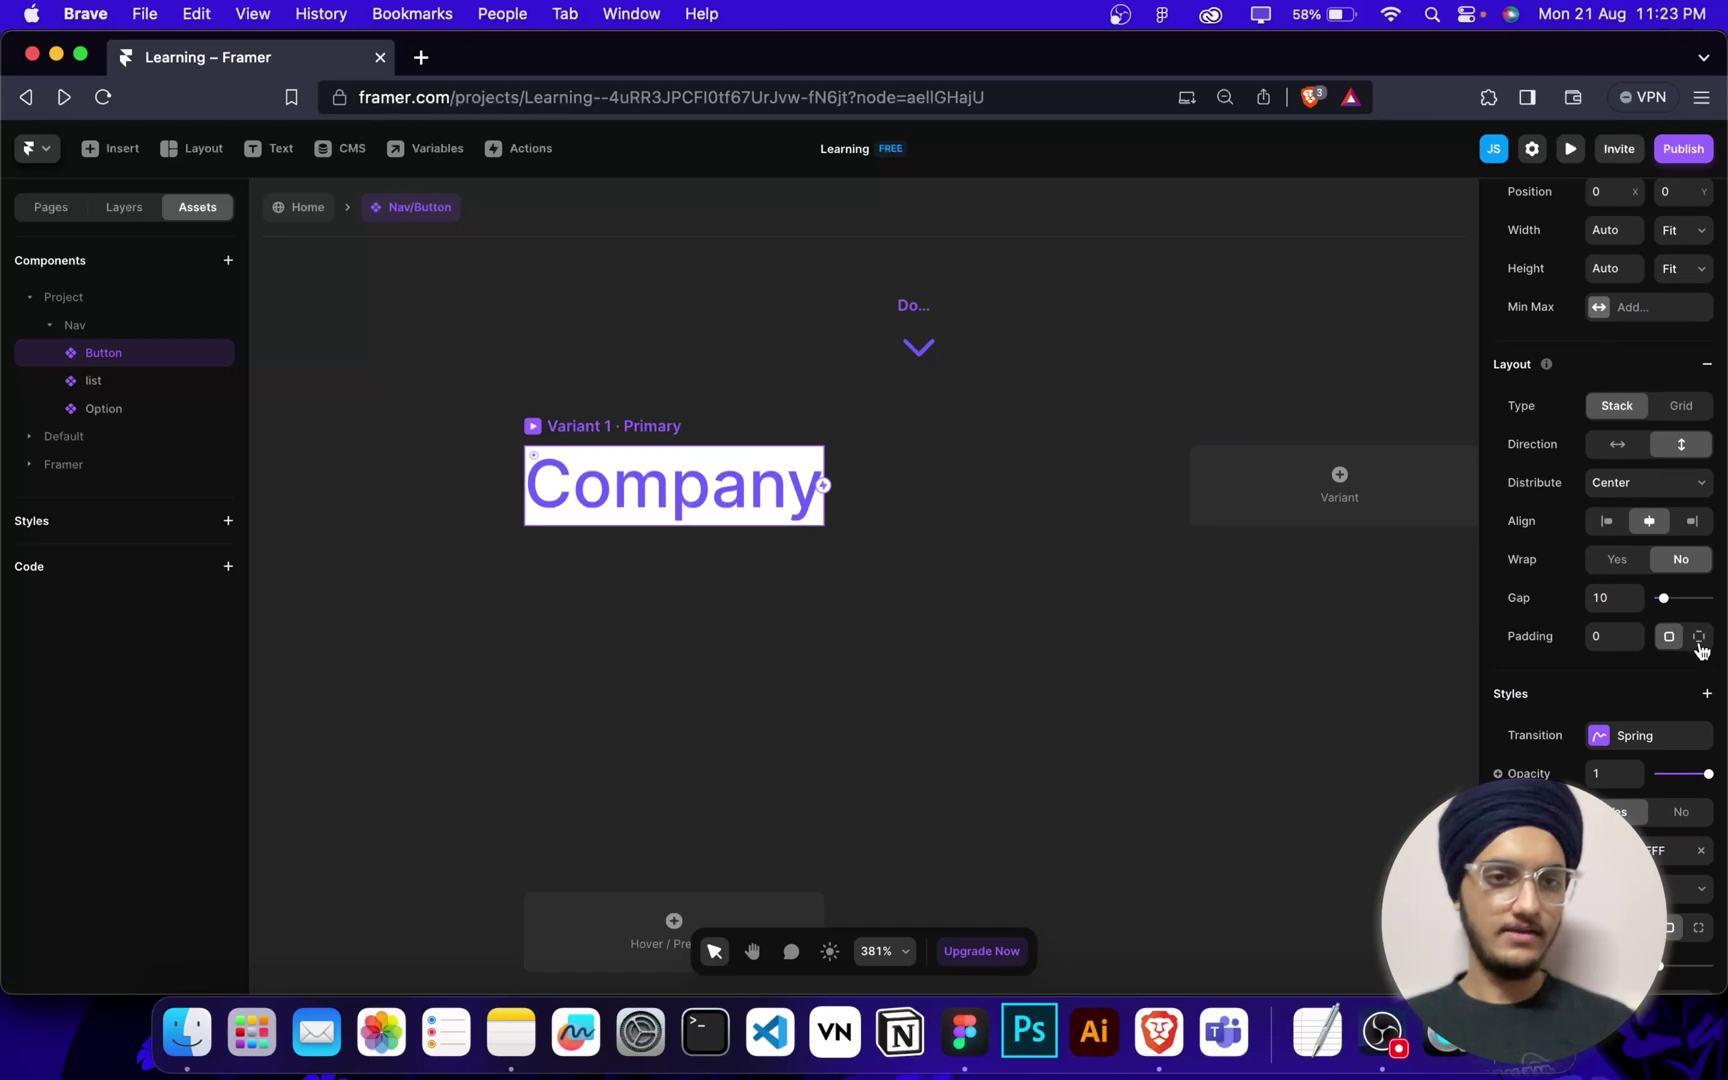
{"action": "left_click", "coordinate": [1699, 637]}
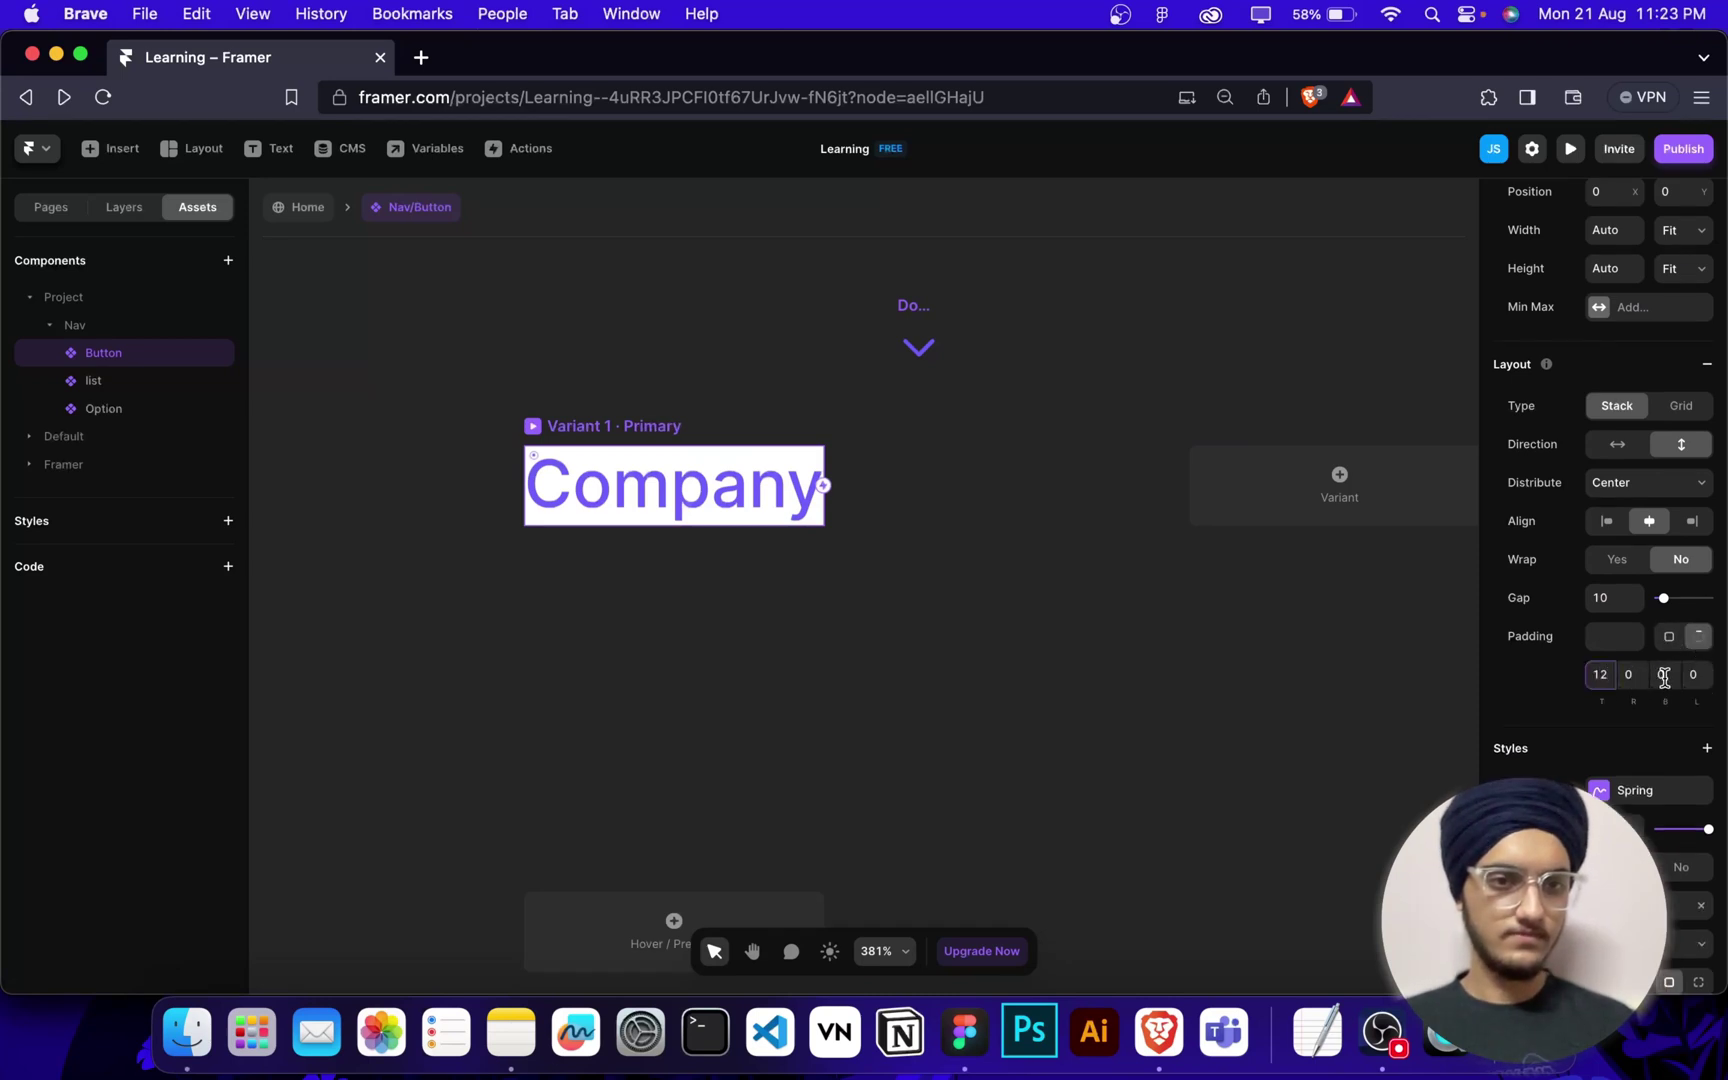
{"action": "key", "text": "super+z"}
{"action": "left_click", "coordinate": [1631, 676]}
{"action": "left_click", "coordinate": [1690, 676]}
{"action": "type", "text": "1"}
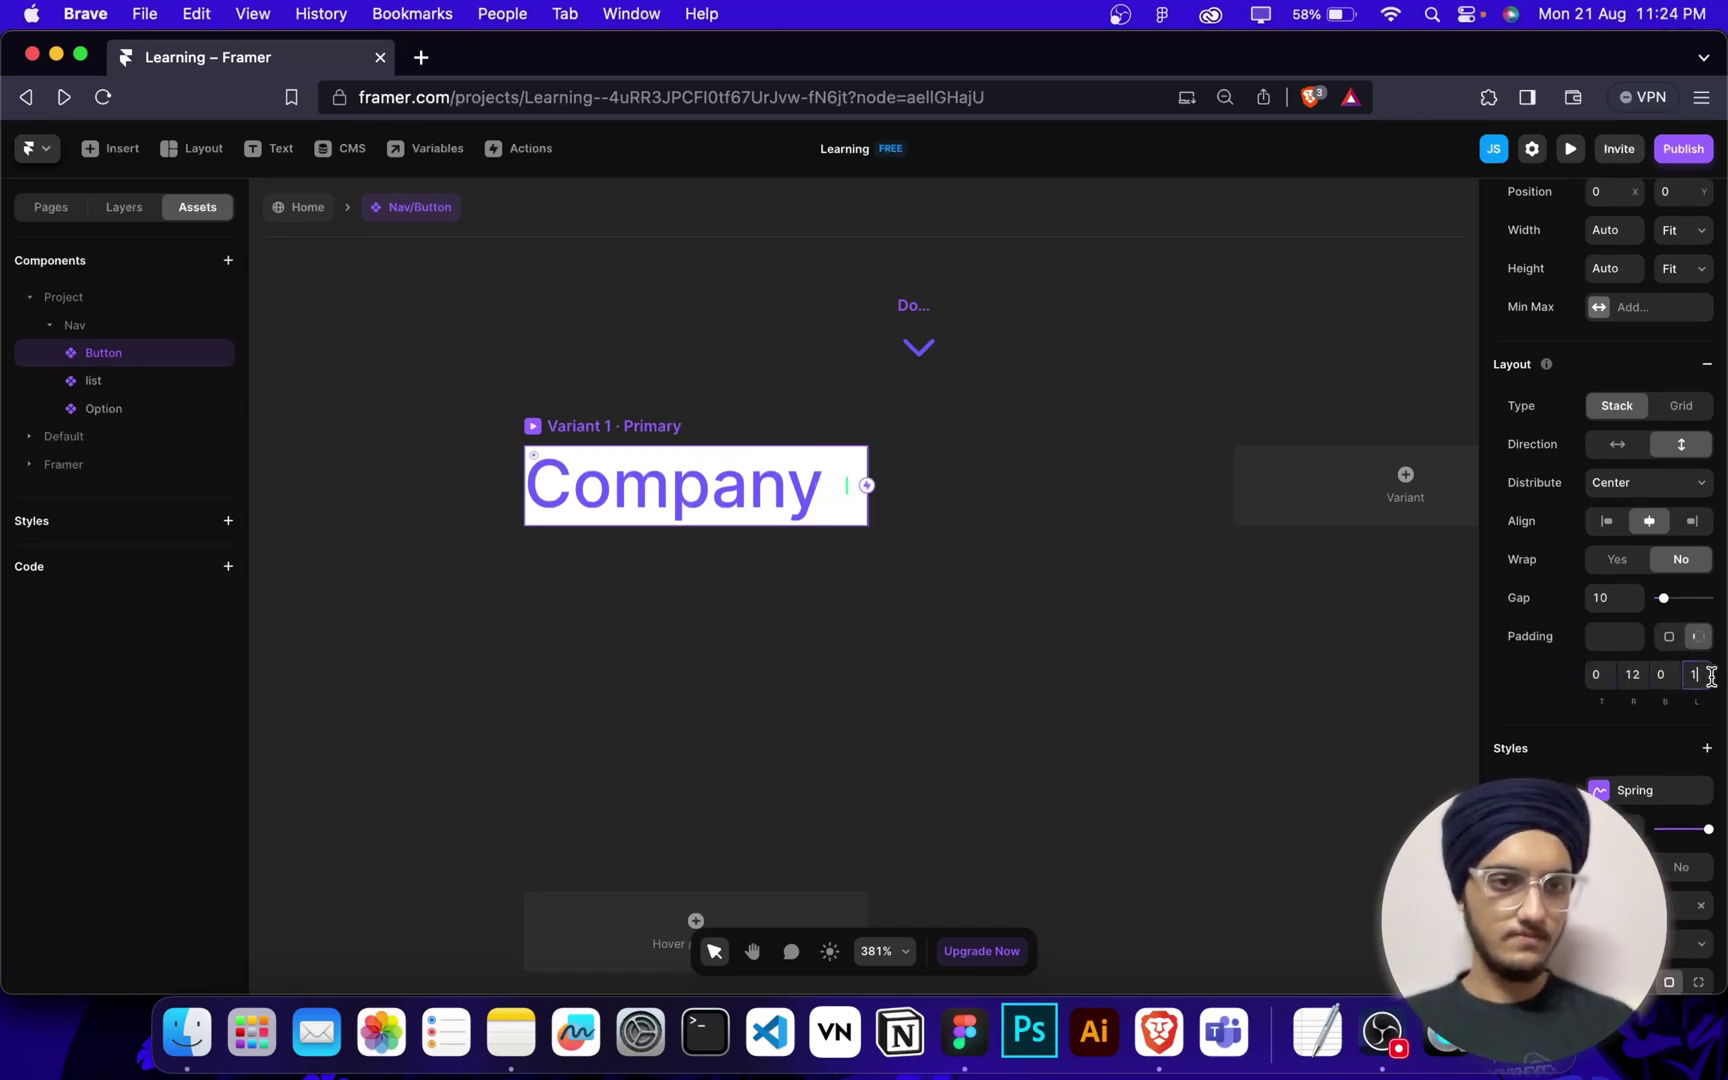
{"action": "type", "text": "2"}
{"action": "left_click", "coordinate": [1657, 676]}
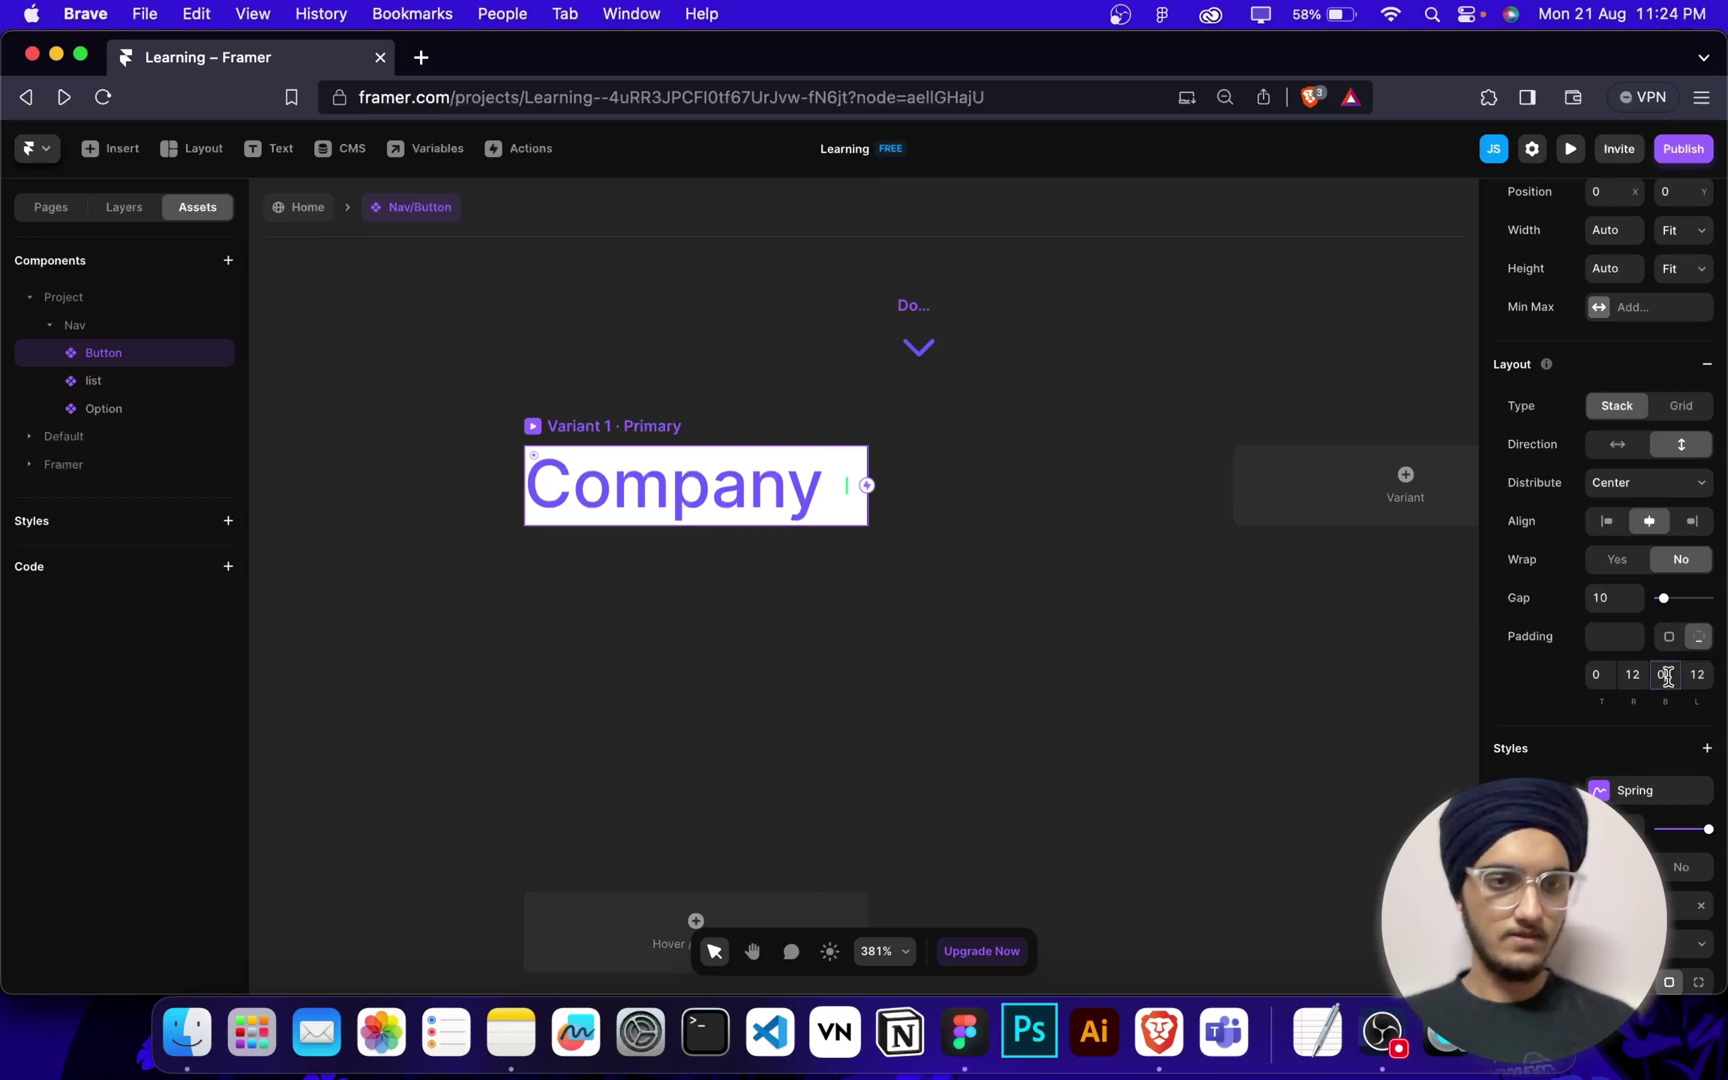
{"action": "type", "text": "6"}
{"action": "key", "text": "Return"}
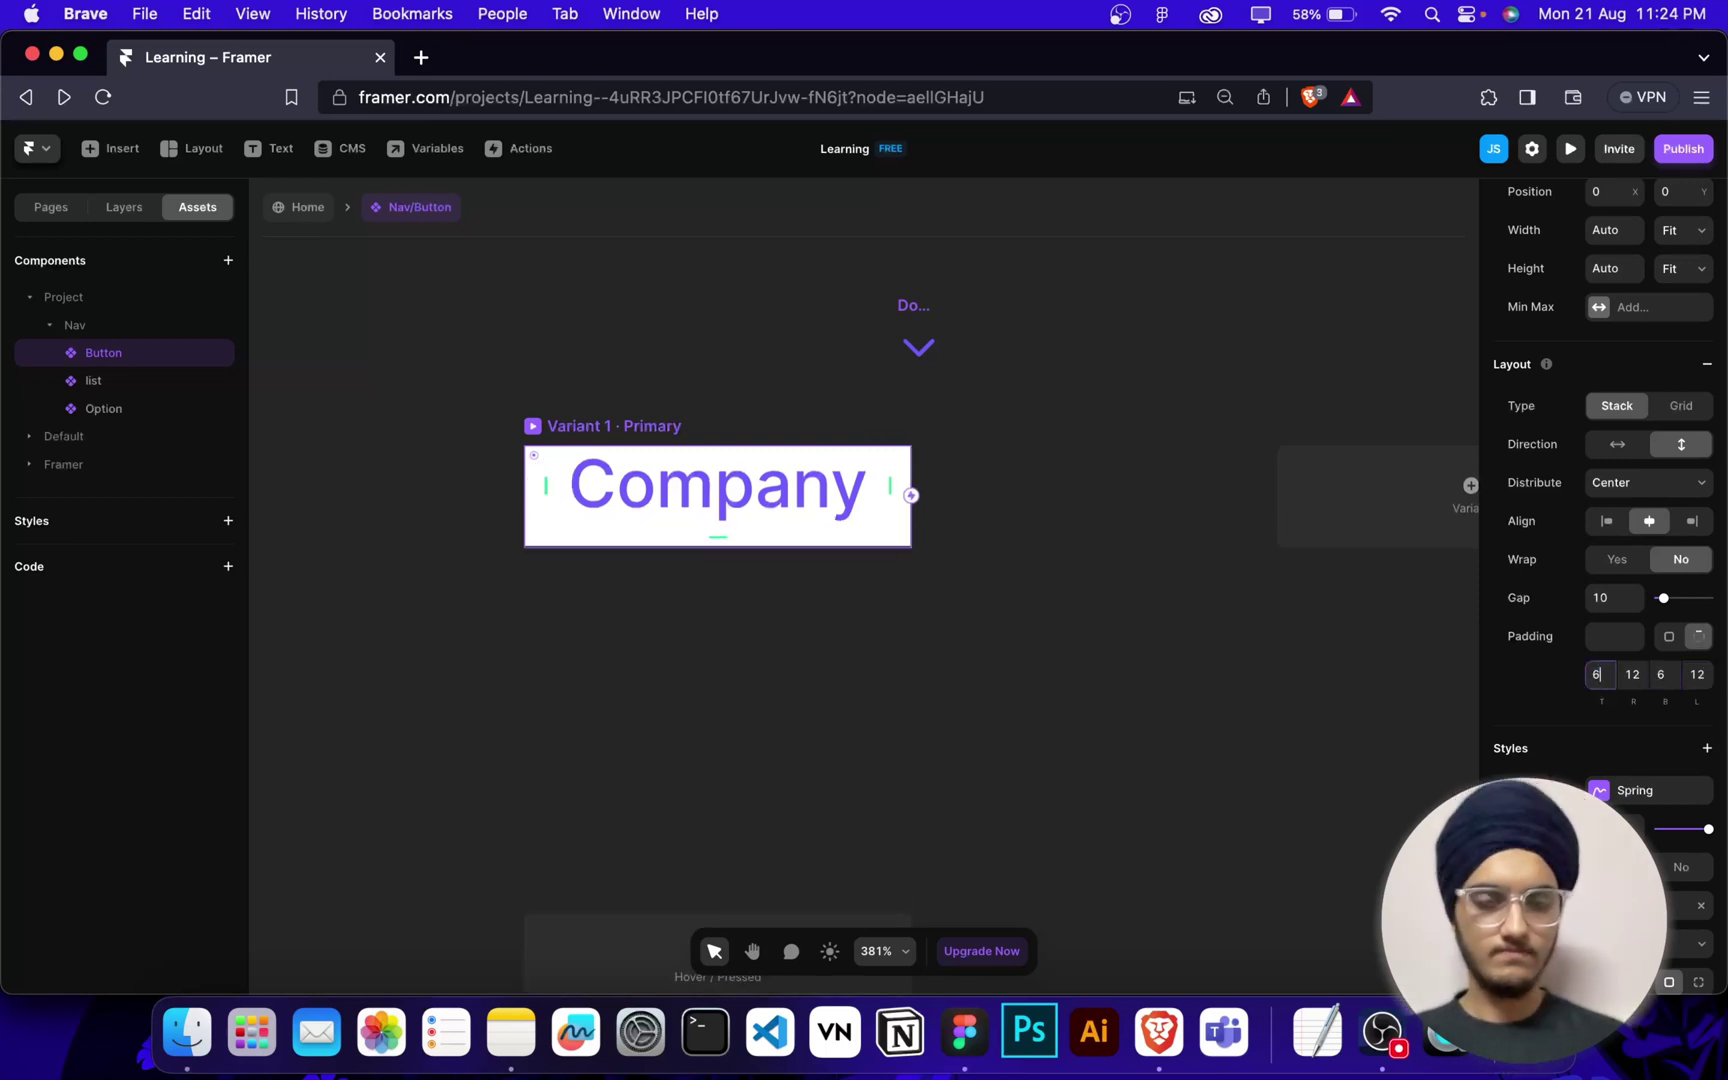
Adjust the Primary variant's fill colour and the Company text colour.
{"action": "left_click", "coordinate": [1208, 652]}
{"action": "left_click", "coordinate": [618, 428]}
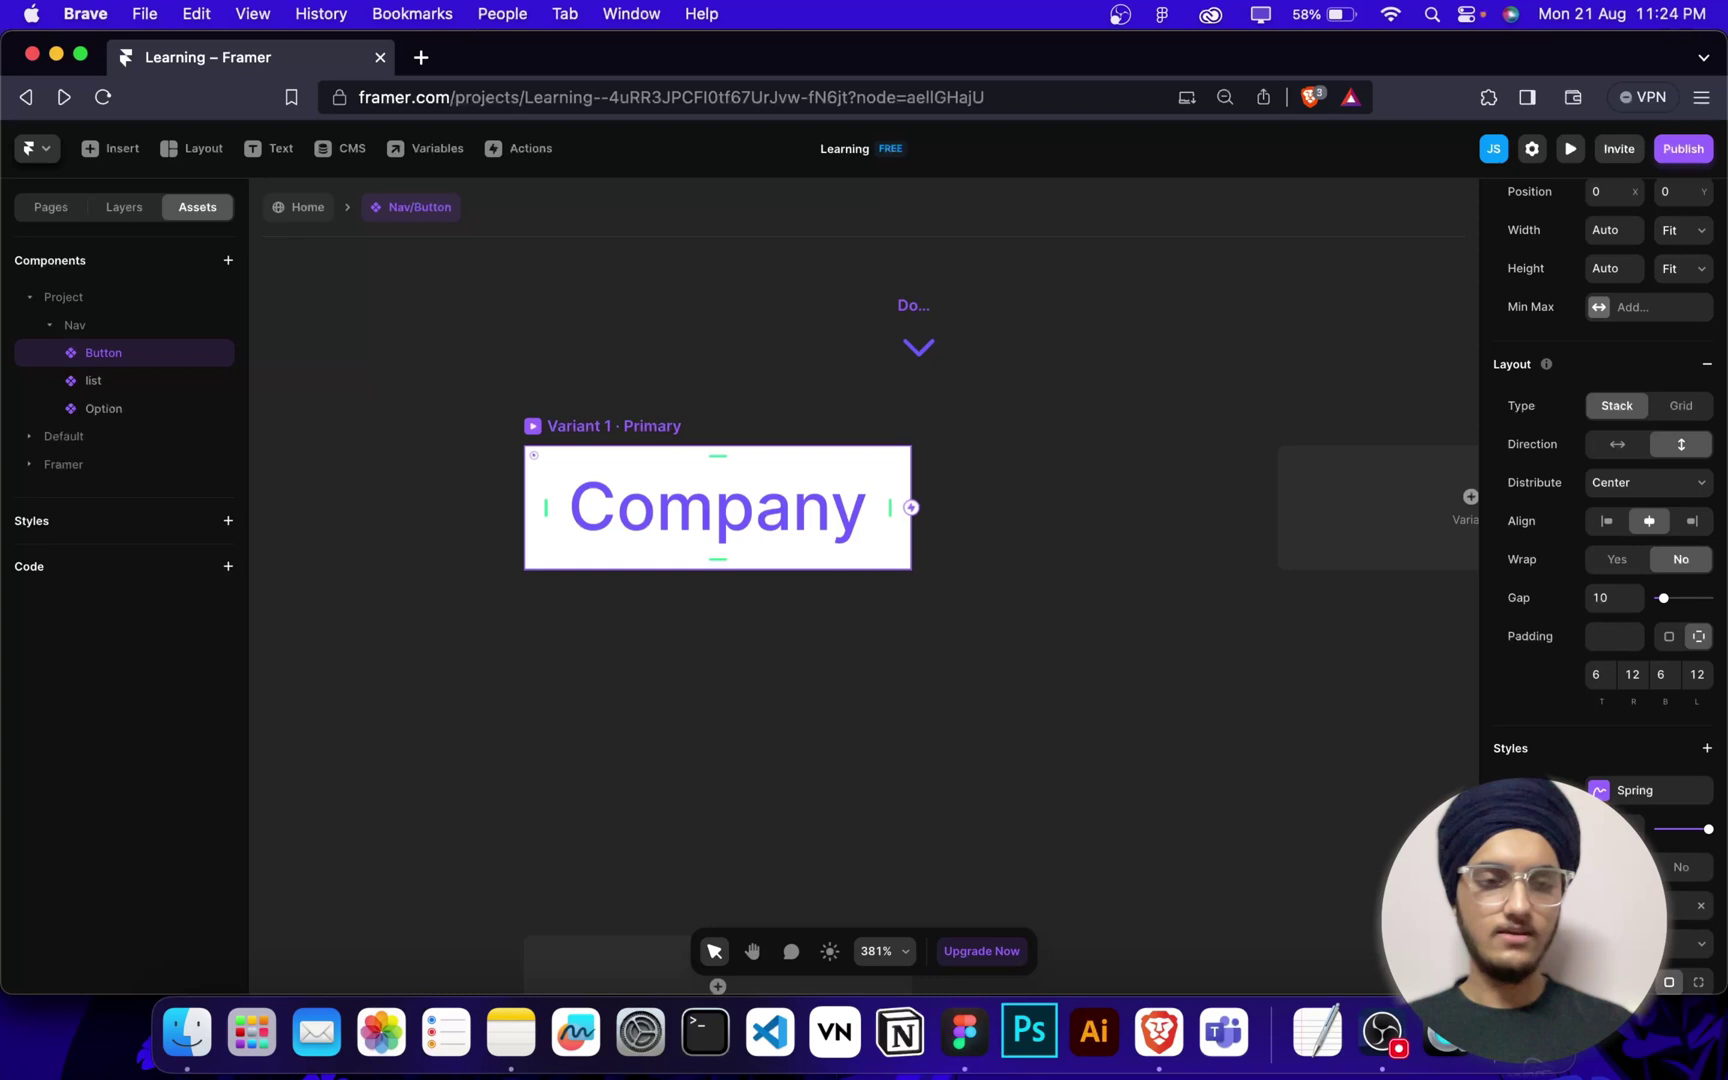
{"action": "scroll", "coordinate": [1645, 820], "scroll_direction": "down", "scroll_amount": 5}
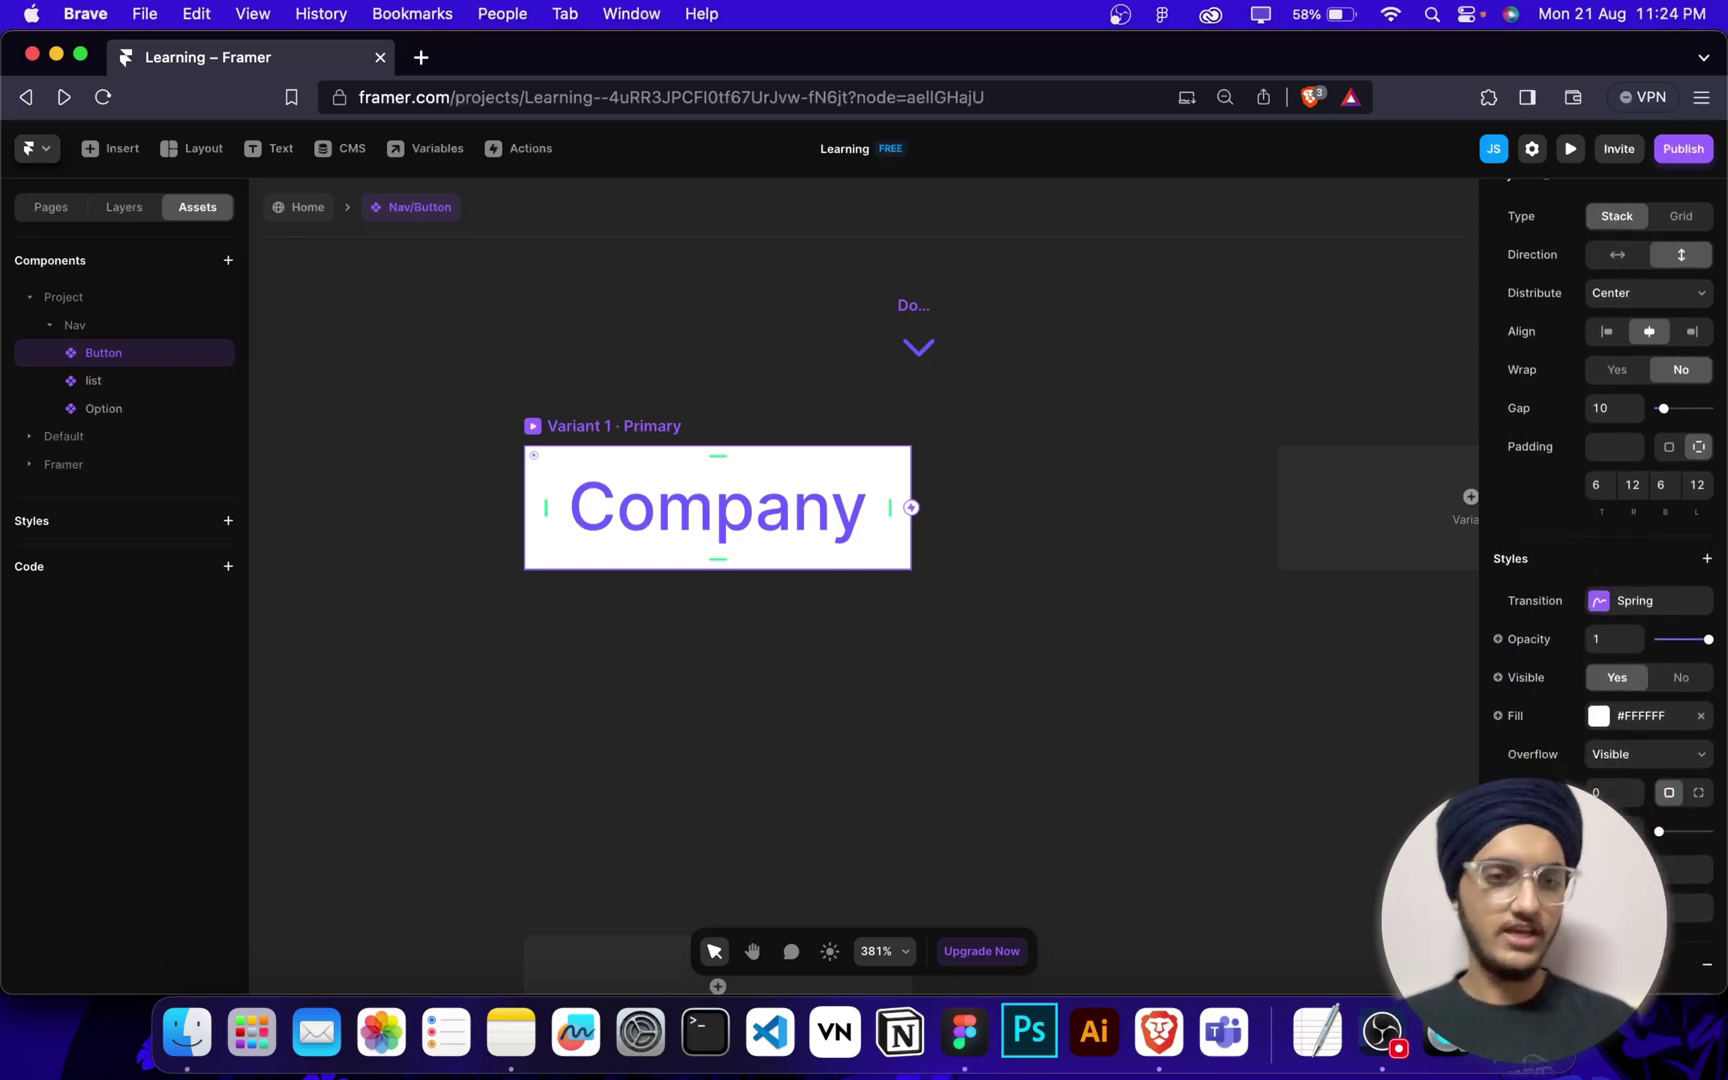
{"action": "left_click", "coordinate": [1647, 626]}
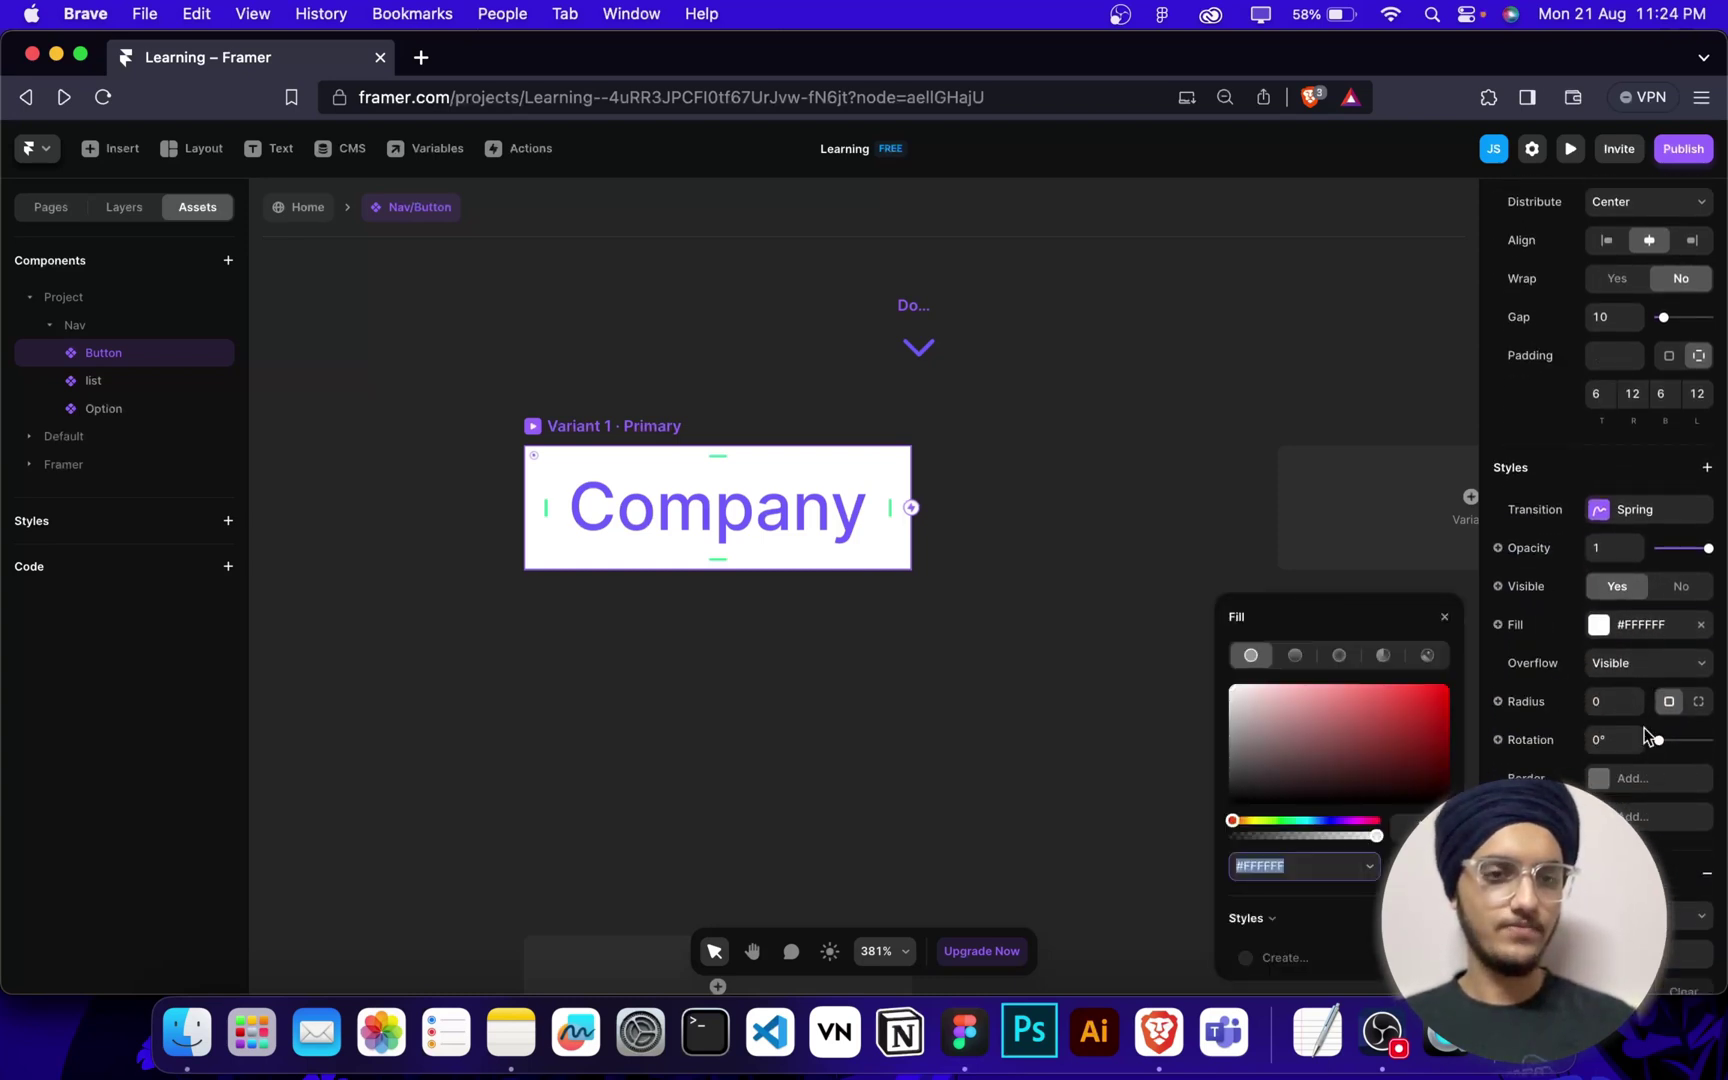
{"action": "scroll", "coordinate": [1648, 737], "scroll_direction": "down", "scroll_amount": 1}
{"action": "key", "text": "Return"}
{"action": "scroll", "coordinate": [1619, 746], "scroll_direction": "down", "scroll_amount": 8}
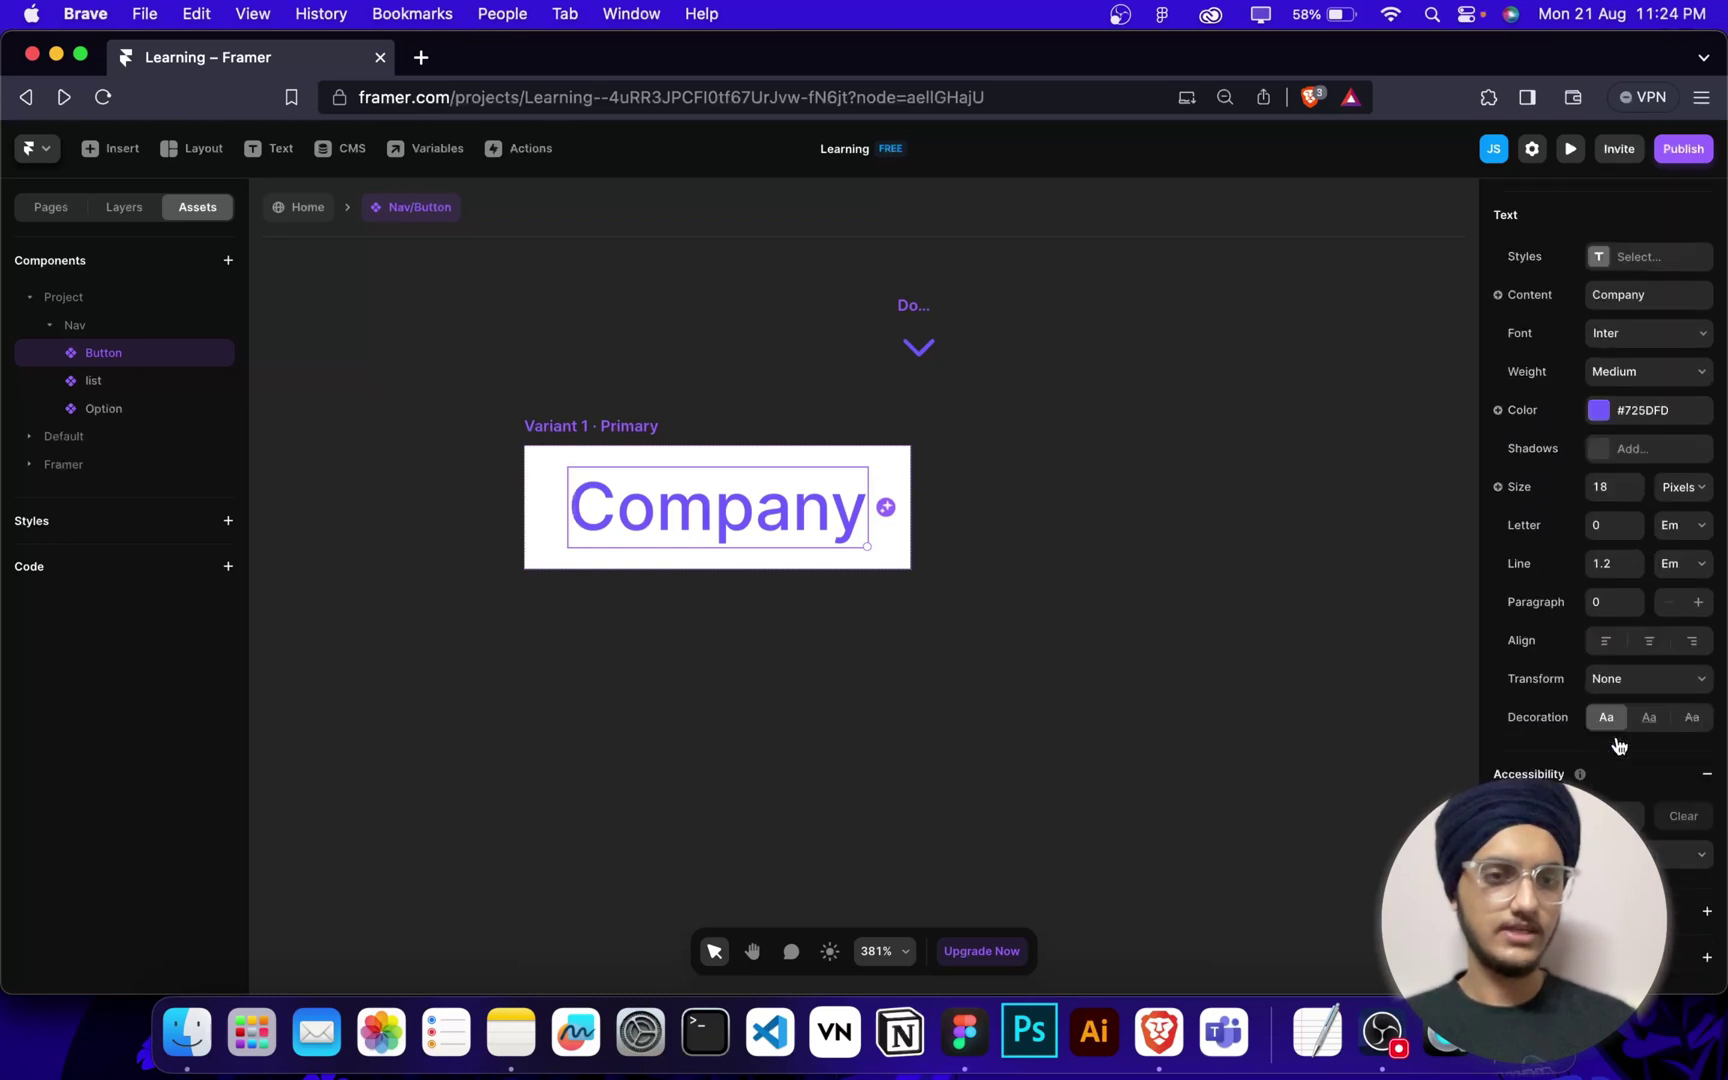
{"action": "left_click", "coordinate": [1641, 415]}
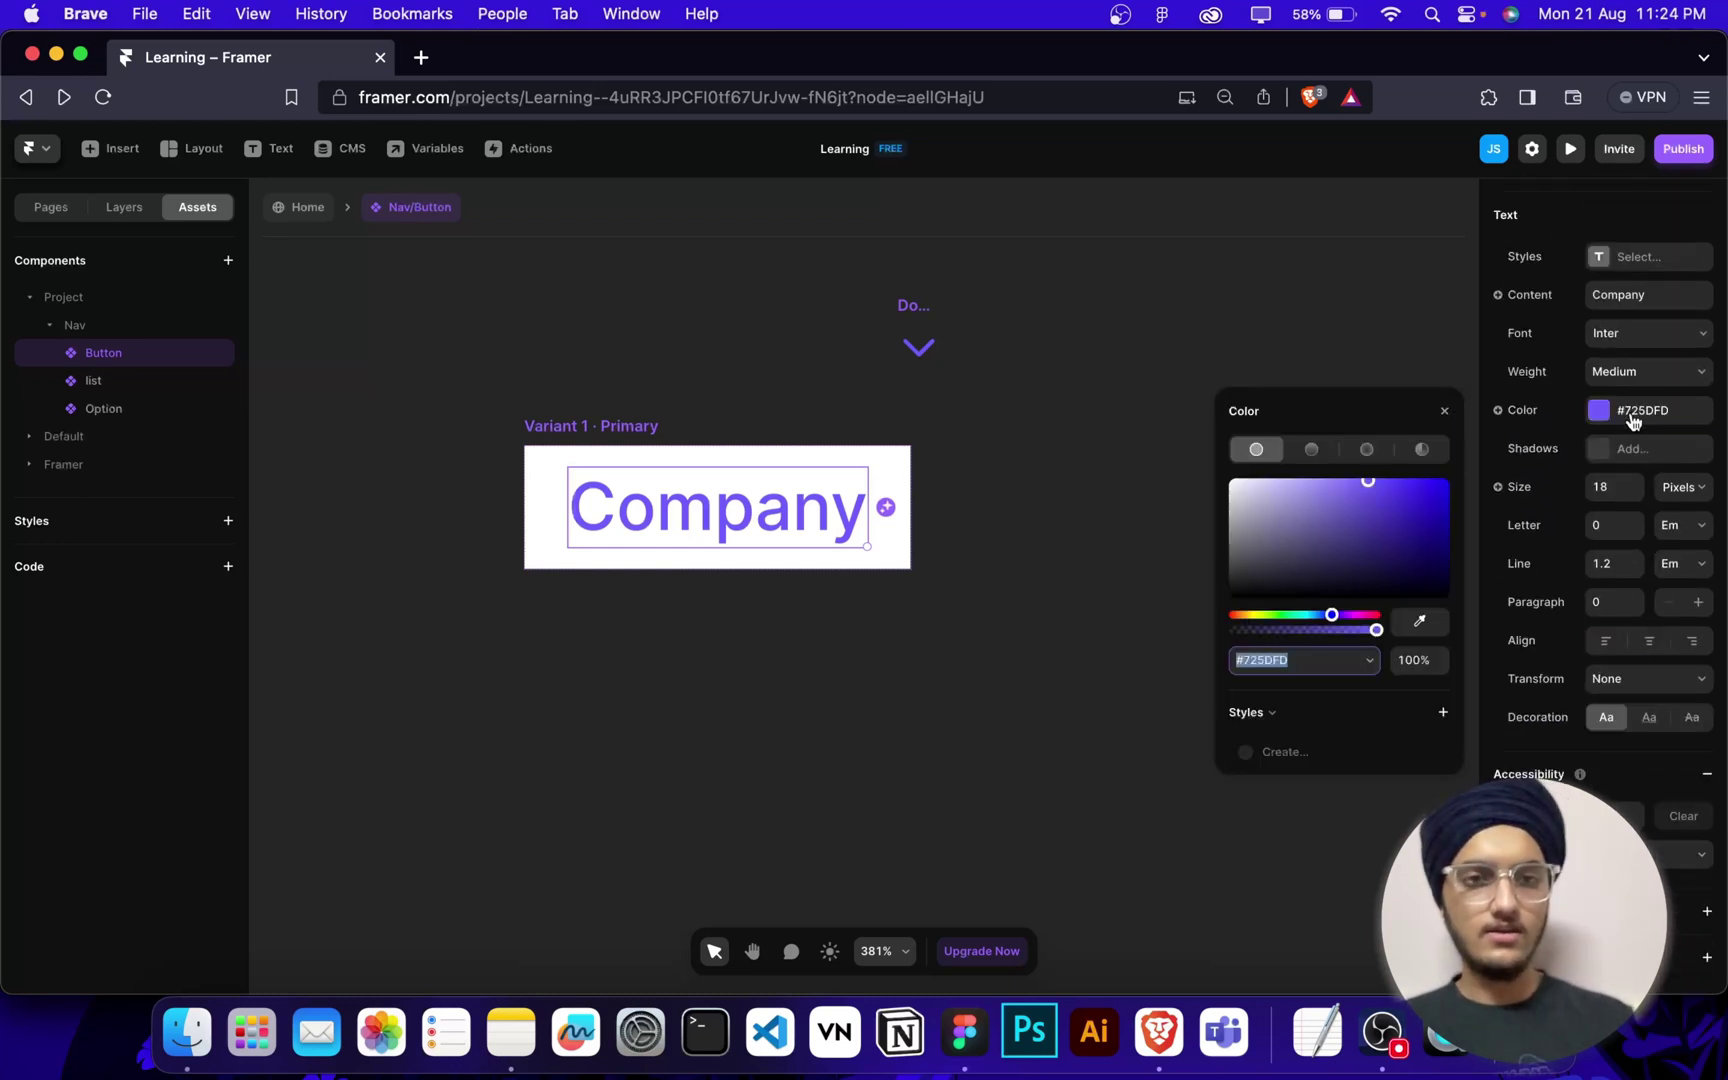
Add a Hover variant to the Company button beneath Primary.
{"action": "left_click", "coordinate": [1038, 622]}
{"action": "scroll", "coordinate": [1038, 622], "scroll_direction": "down", "scroll_amount": 5}
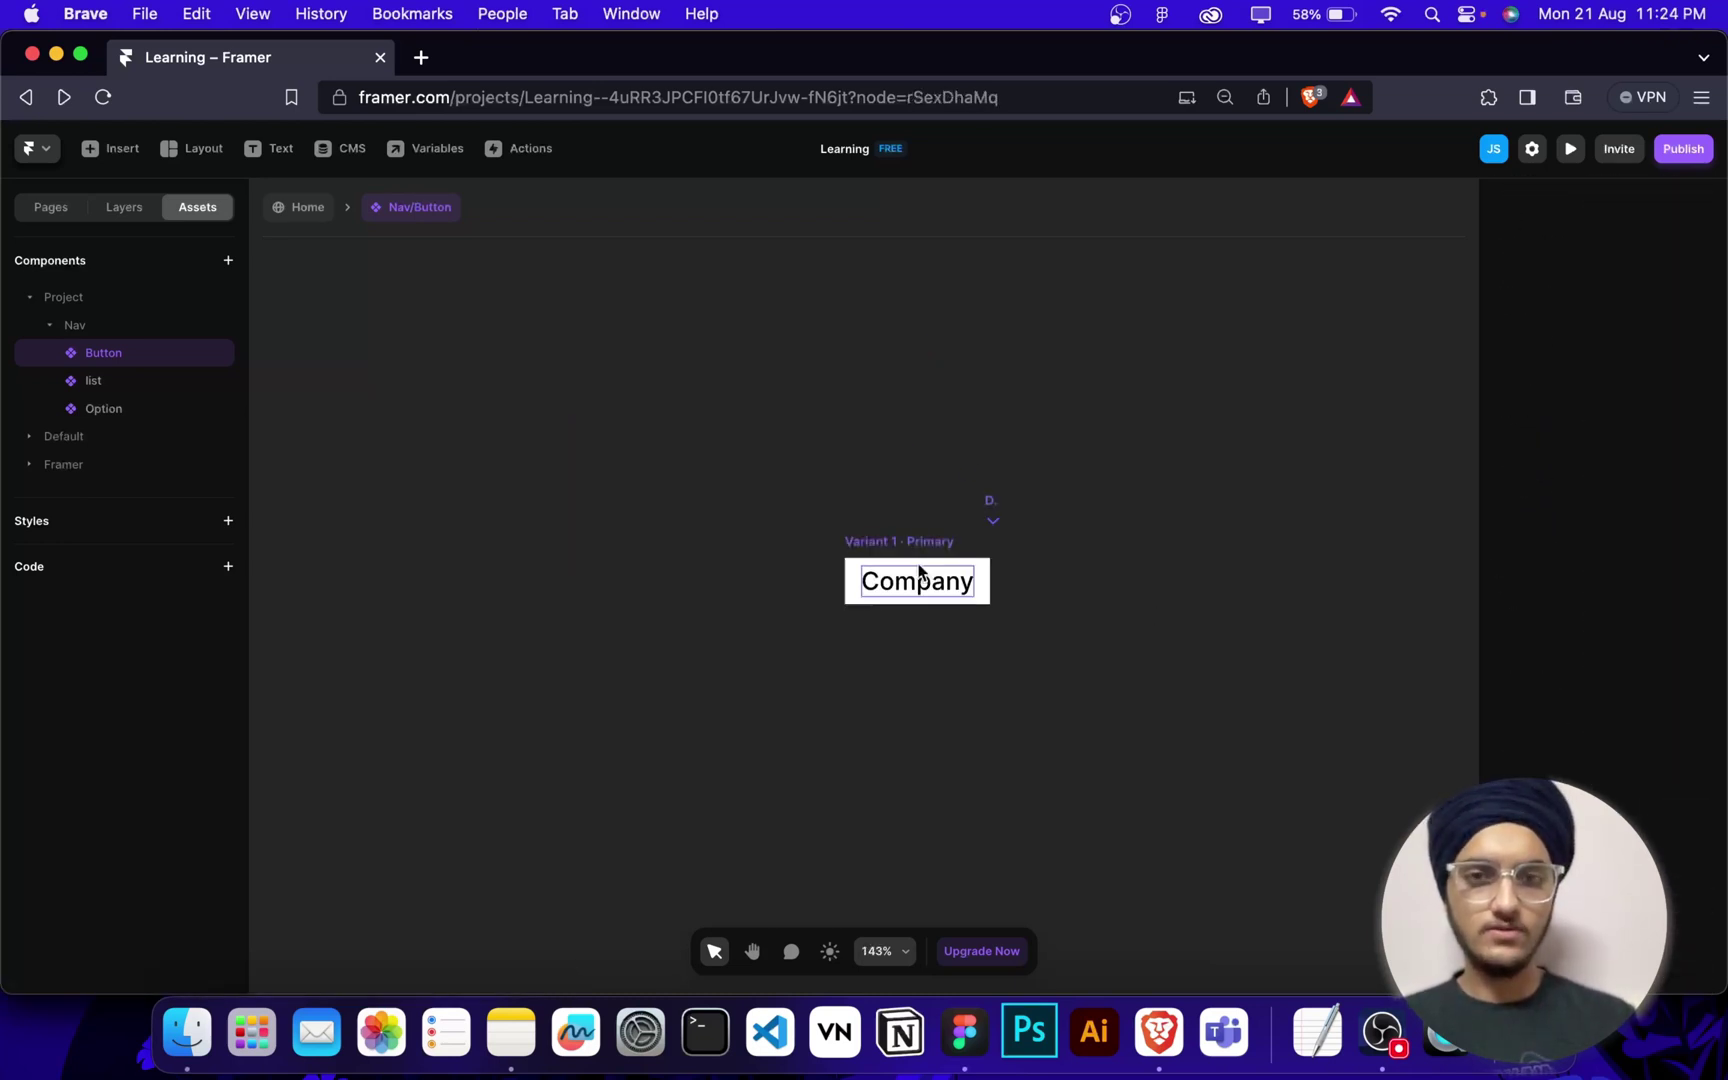
{"action": "left_click", "coordinate": [890, 540]}
{"action": "left_click", "coordinate": [914, 766]}
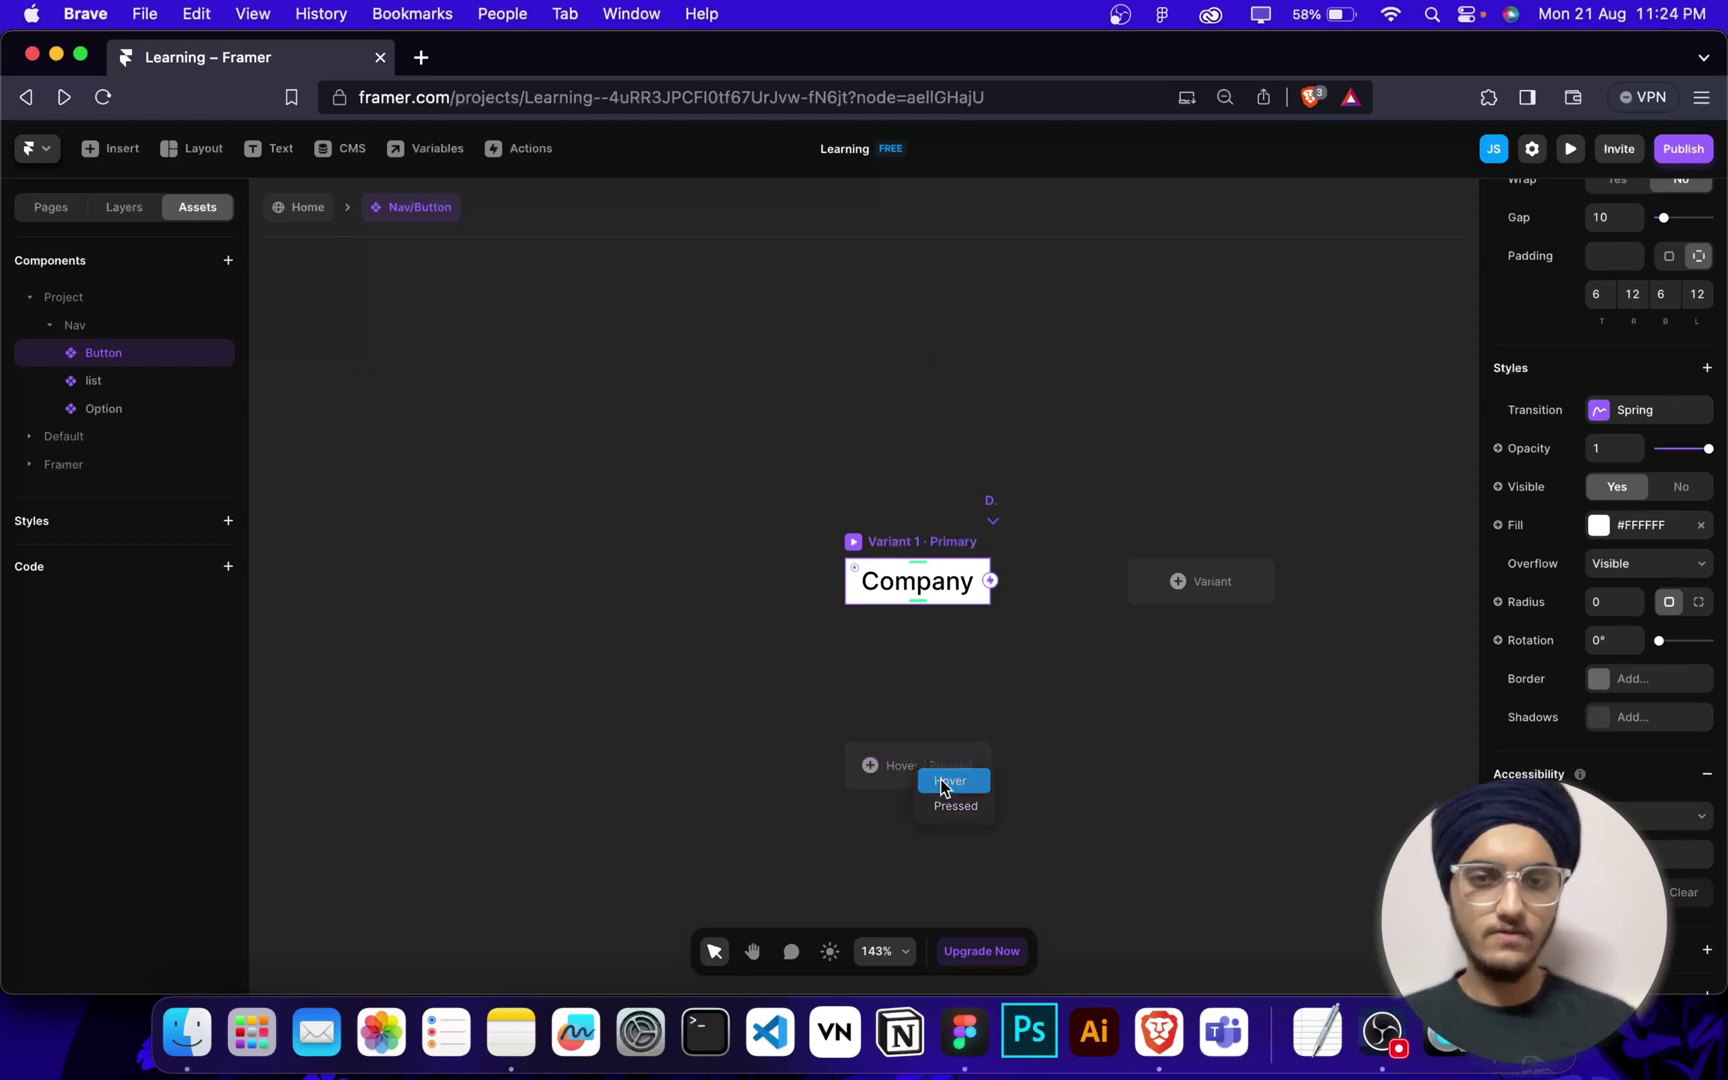
{"action": "left_click", "coordinate": [945, 784]}
Inspect the Primary variant's corner radius and the Hover variant's properties.
{"action": "left_click", "coordinate": [896, 437]}
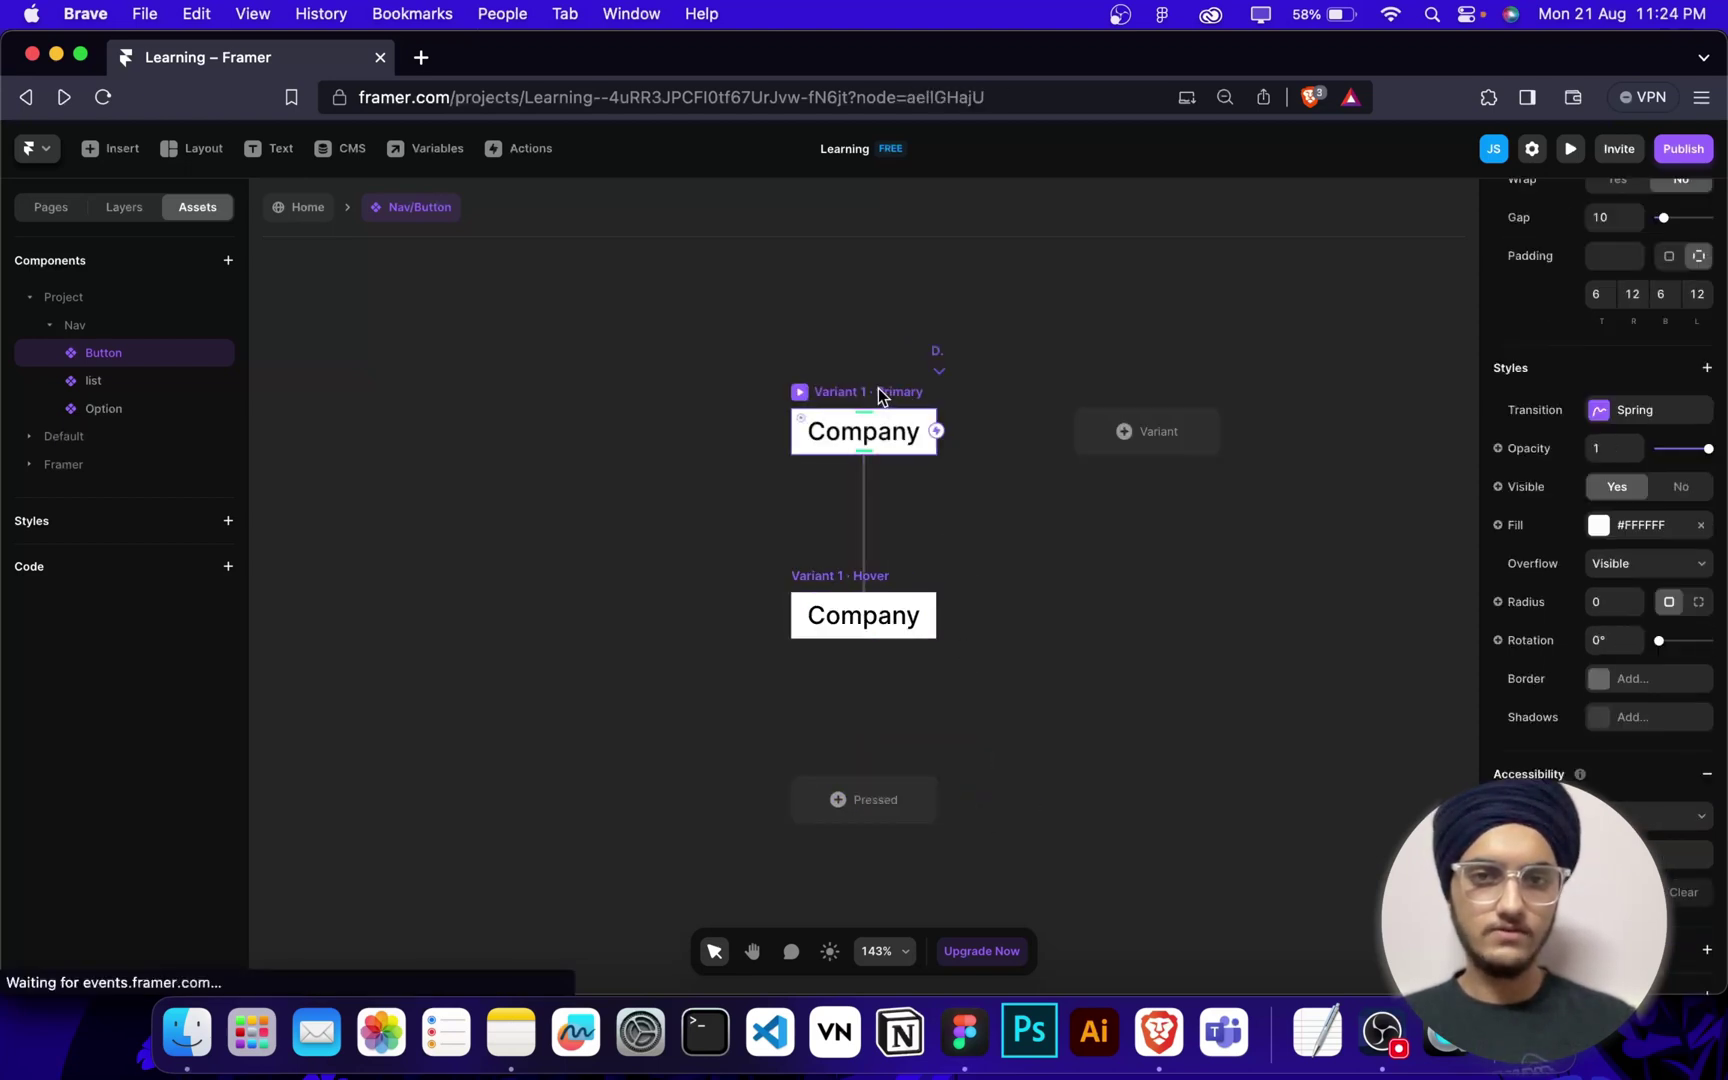
{"action": "scroll", "coordinate": [1640, 720], "scroll_direction": "down", "scroll_amount": 1}
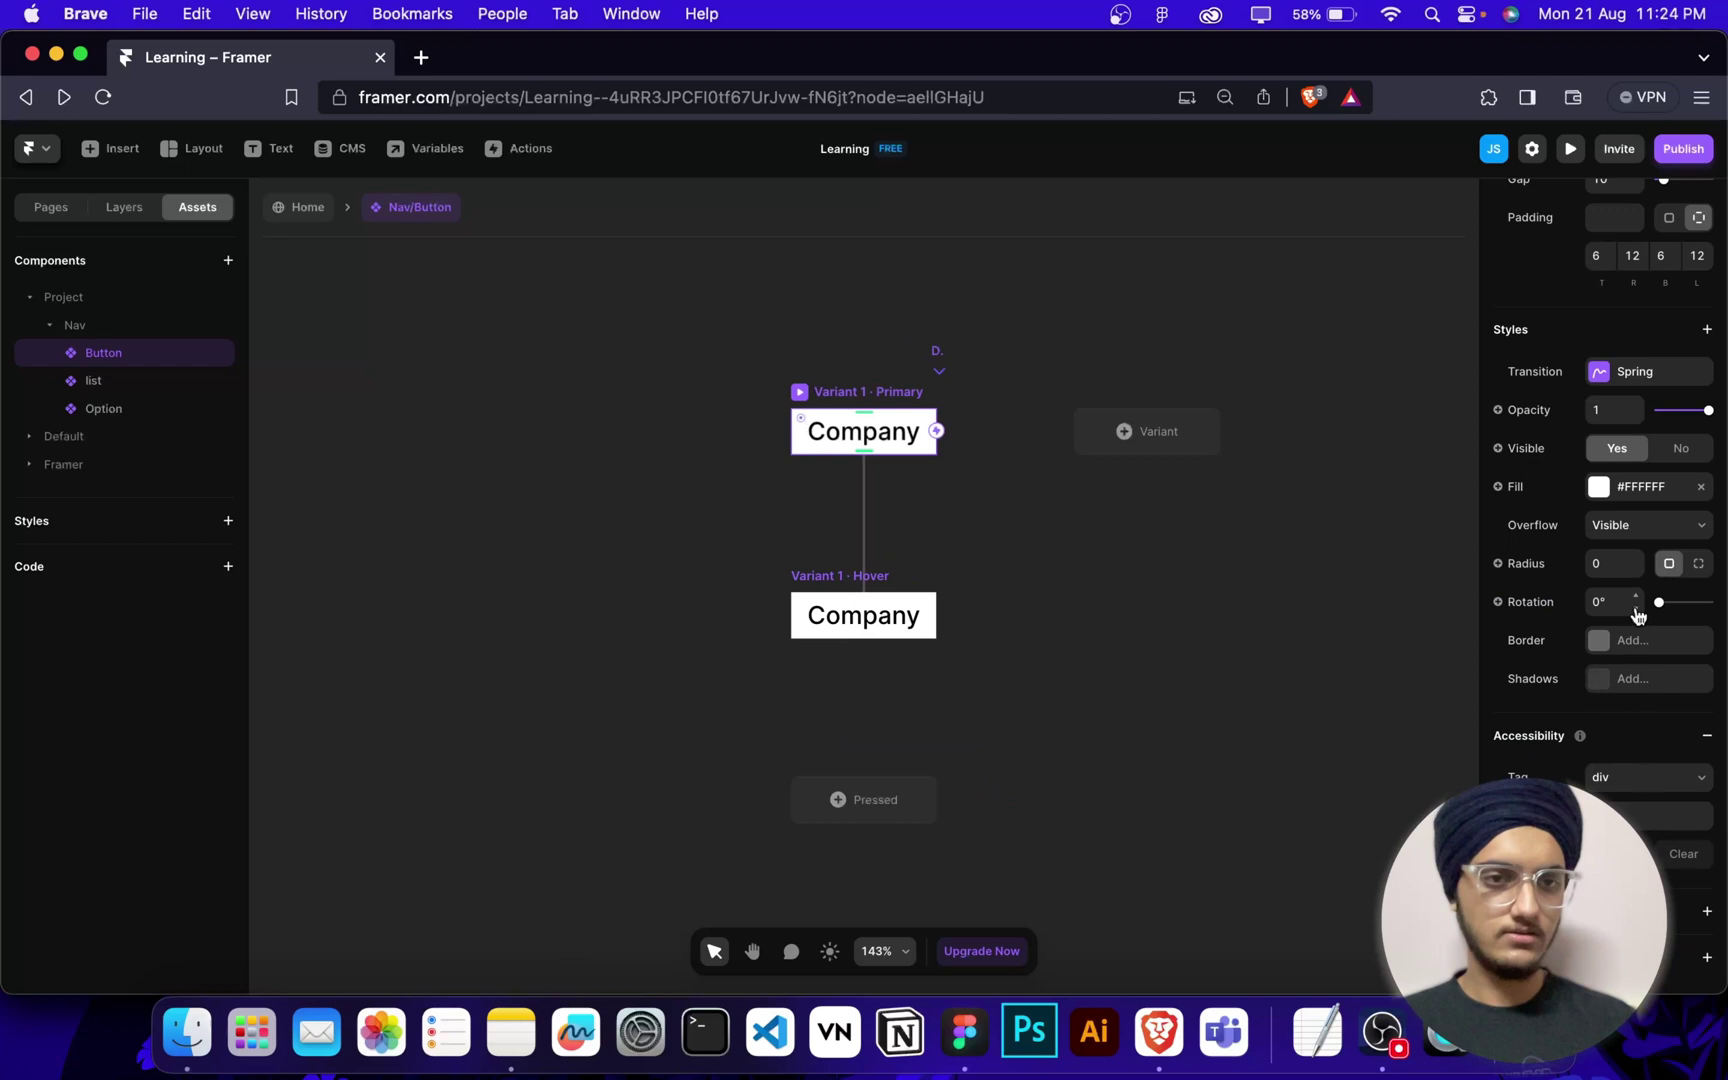
{"action": "left_click", "coordinate": [1613, 566]}
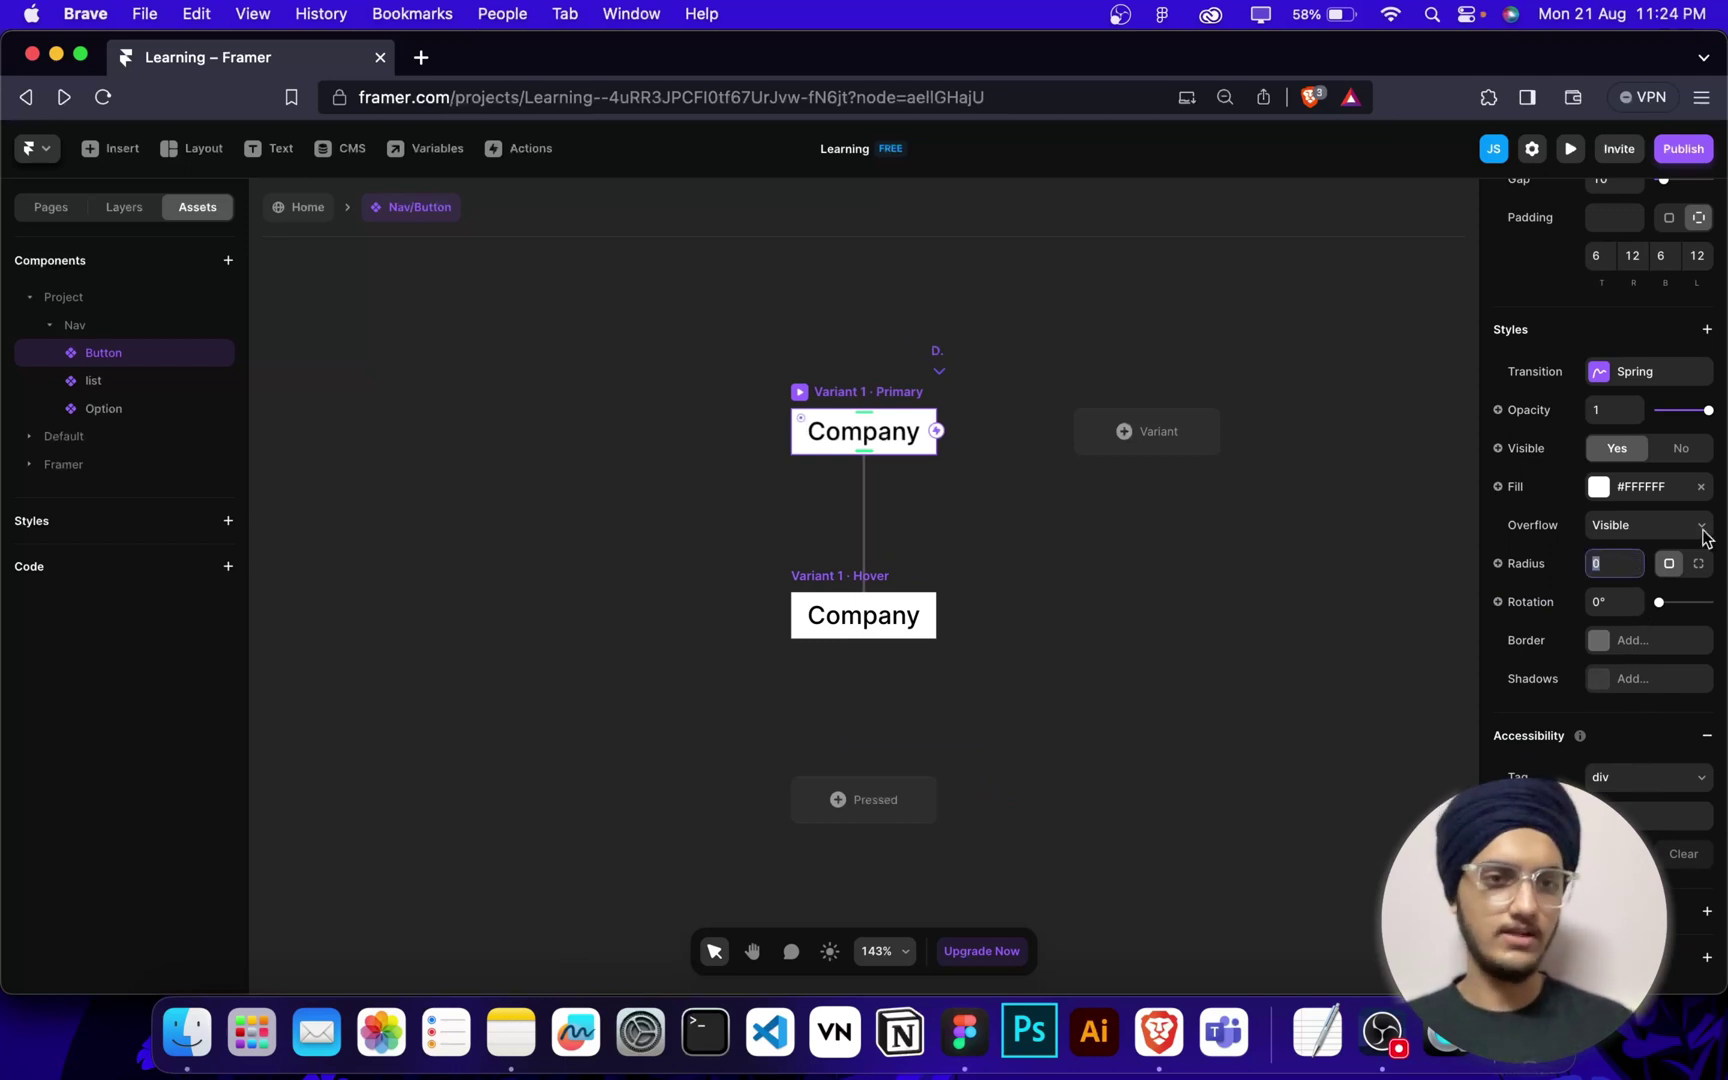
{"action": "left_click", "coordinate": [866, 612]}
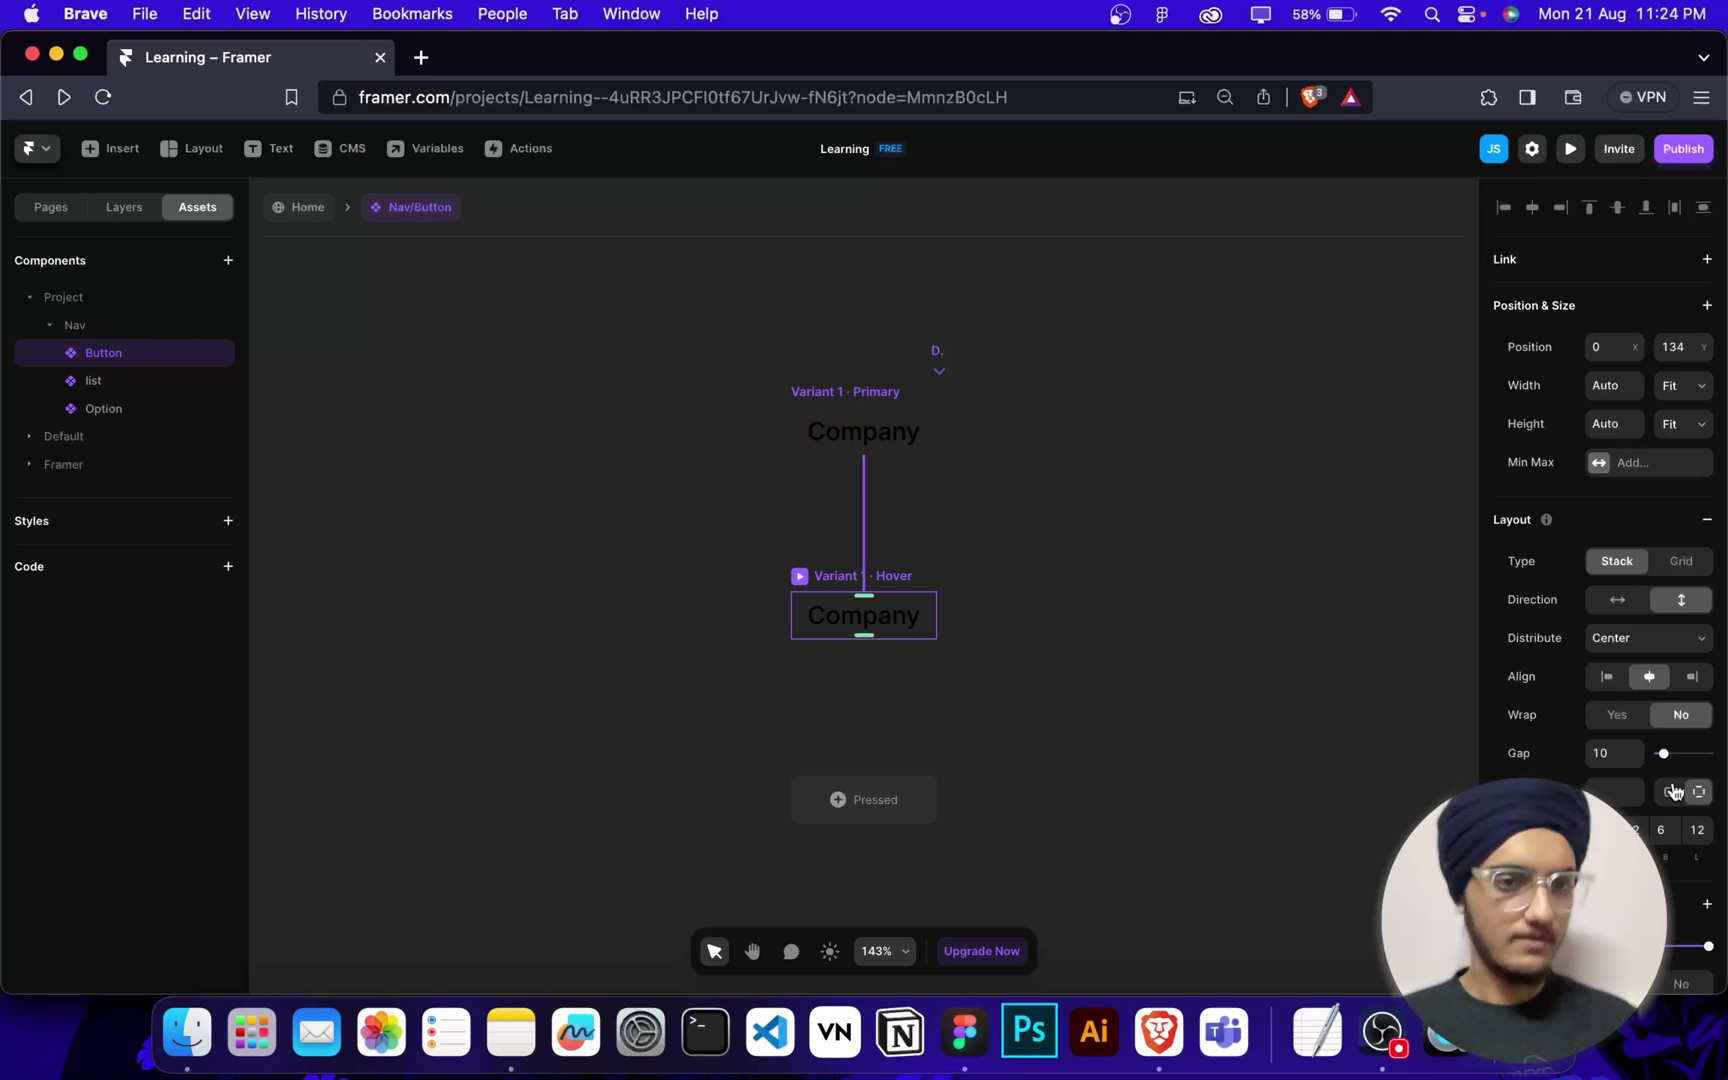
{"action": "scroll", "coordinate": [941, 368], "scroll_direction": "up", "scroll_amount": 5}
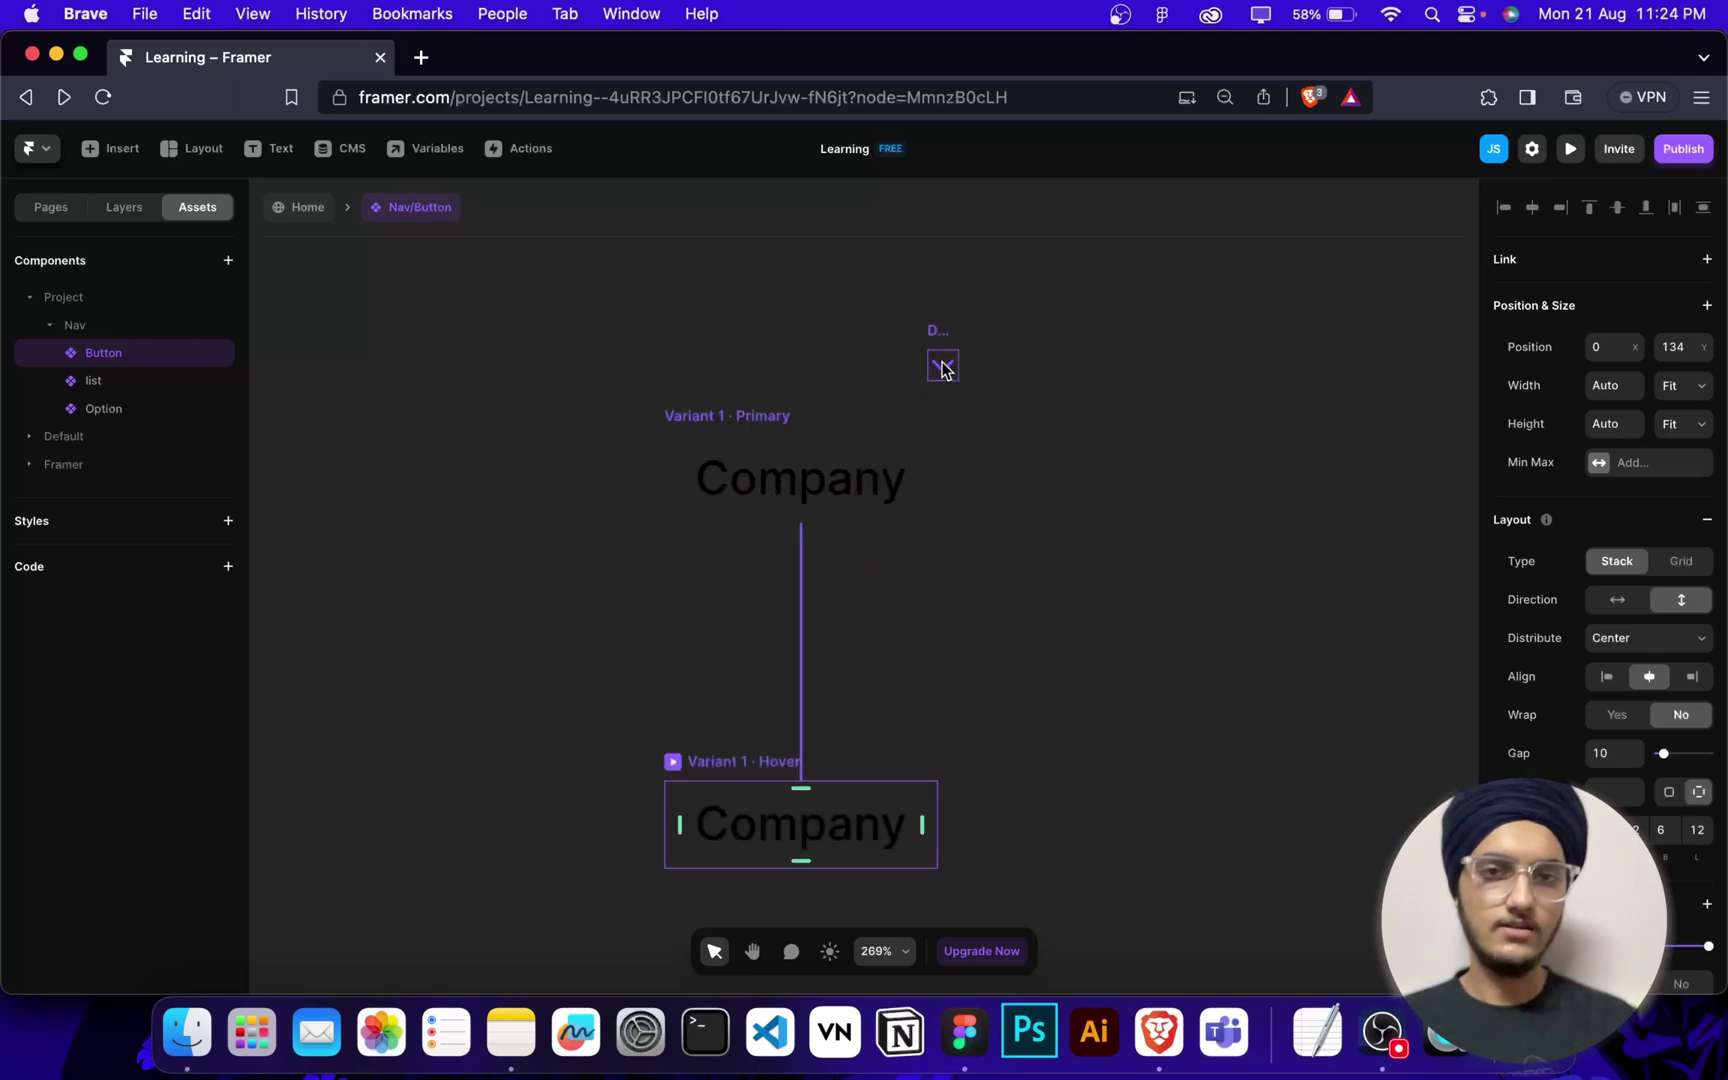
Drop the Phosphor chevron into the Primary button and set the stack direction to horizontal.
{"action": "left_click_drag", "start_coordinate": [945, 345], "coordinate": [918, 462]}
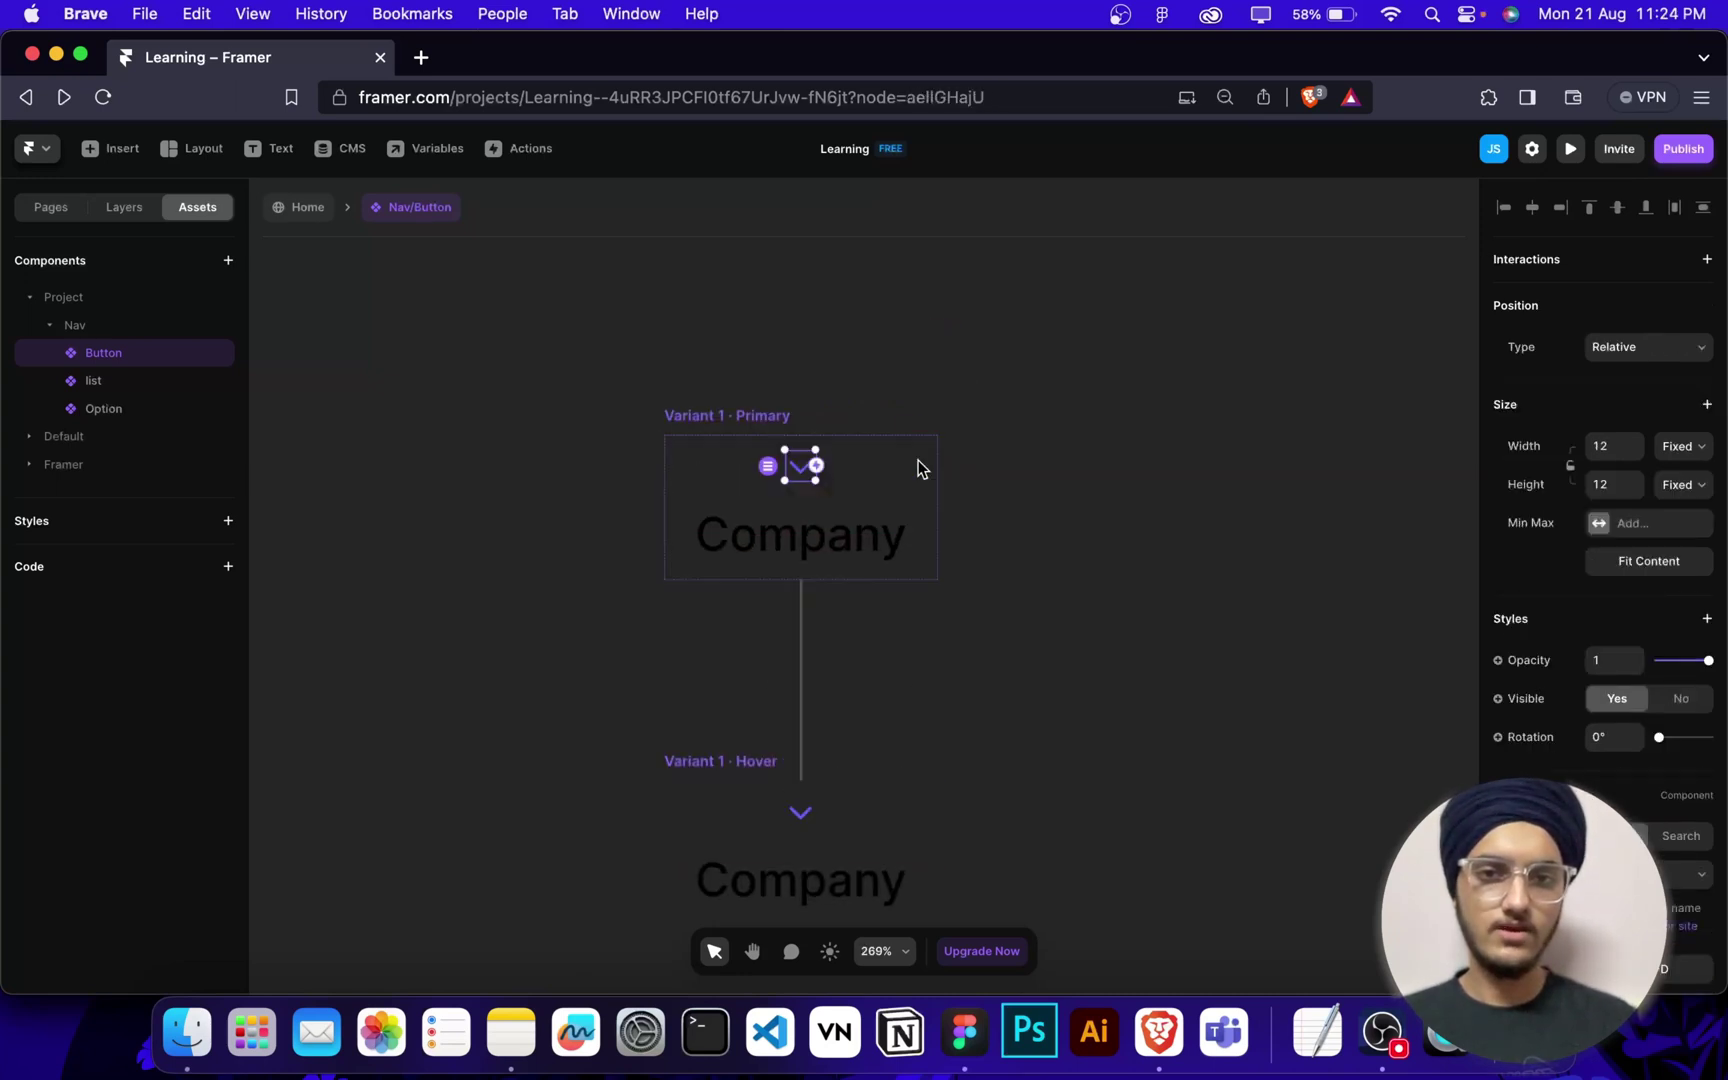
{"action": "left_click", "coordinate": [727, 423]}
{"action": "scroll", "coordinate": [1625, 476], "scroll_direction": "up", "scroll_amount": 2}
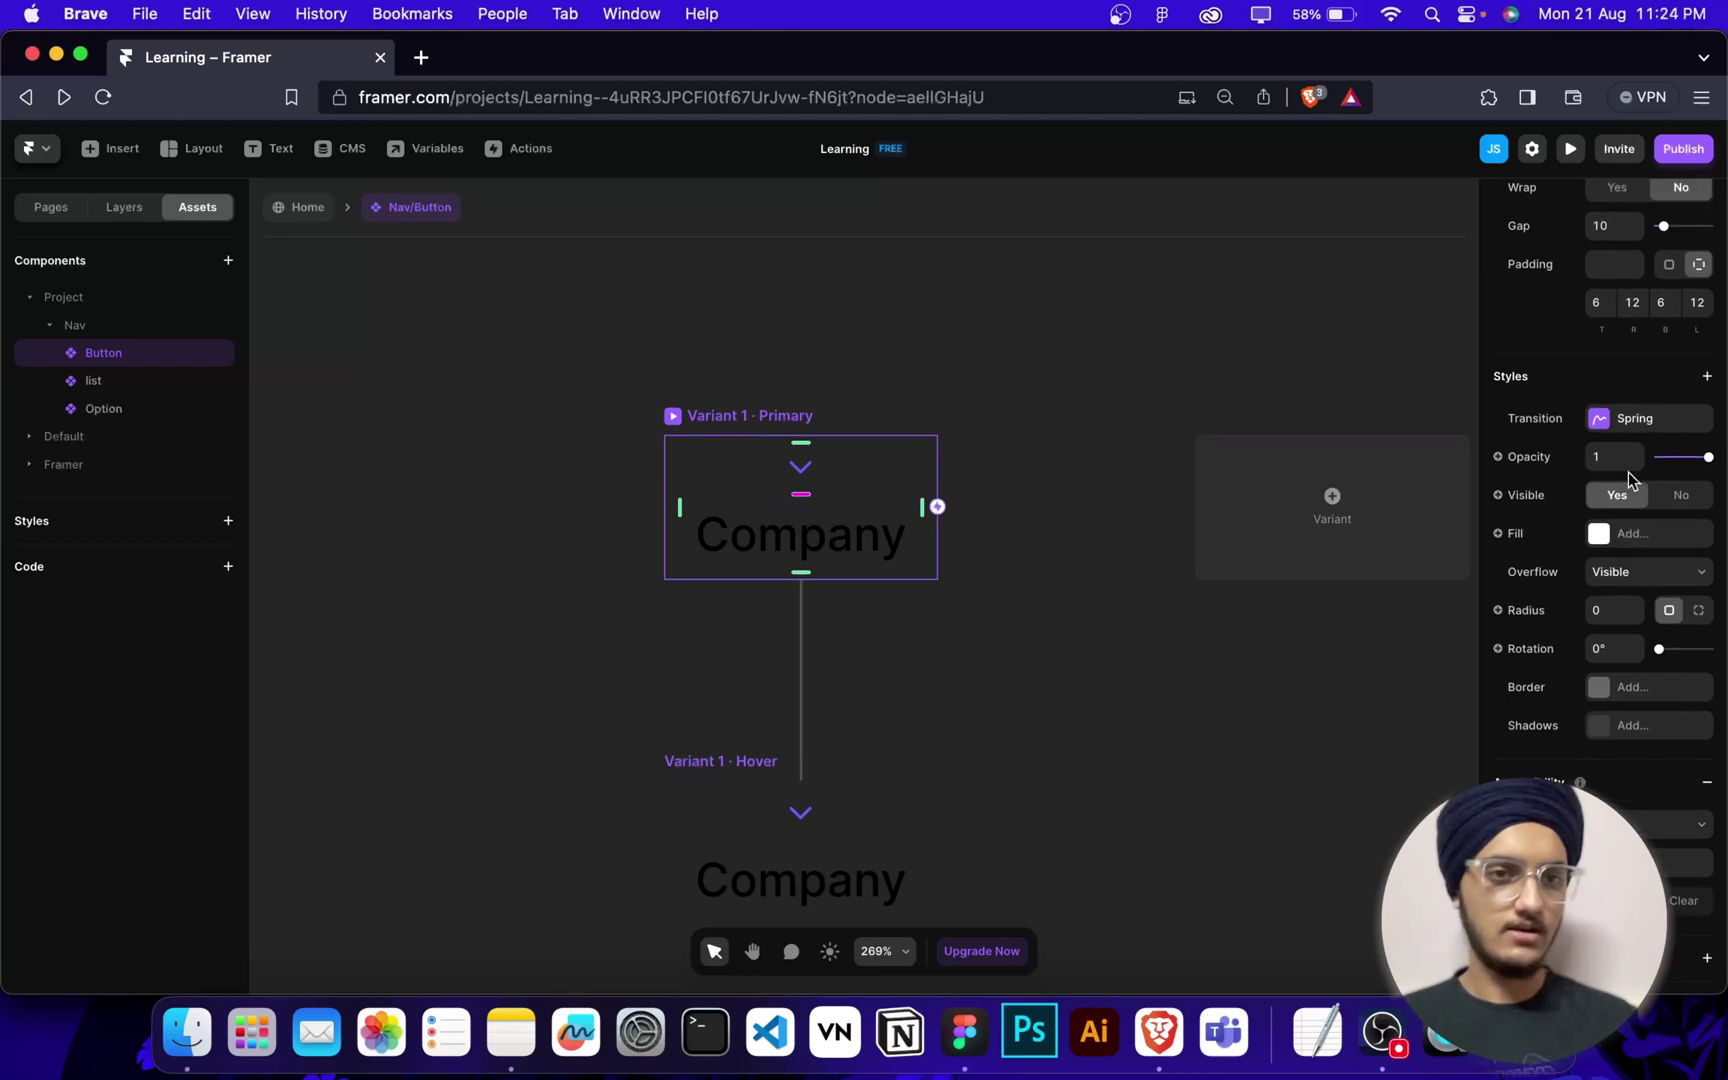
{"action": "scroll", "coordinate": [1623, 755], "scroll_direction": "up", "scroll_amount": 10}
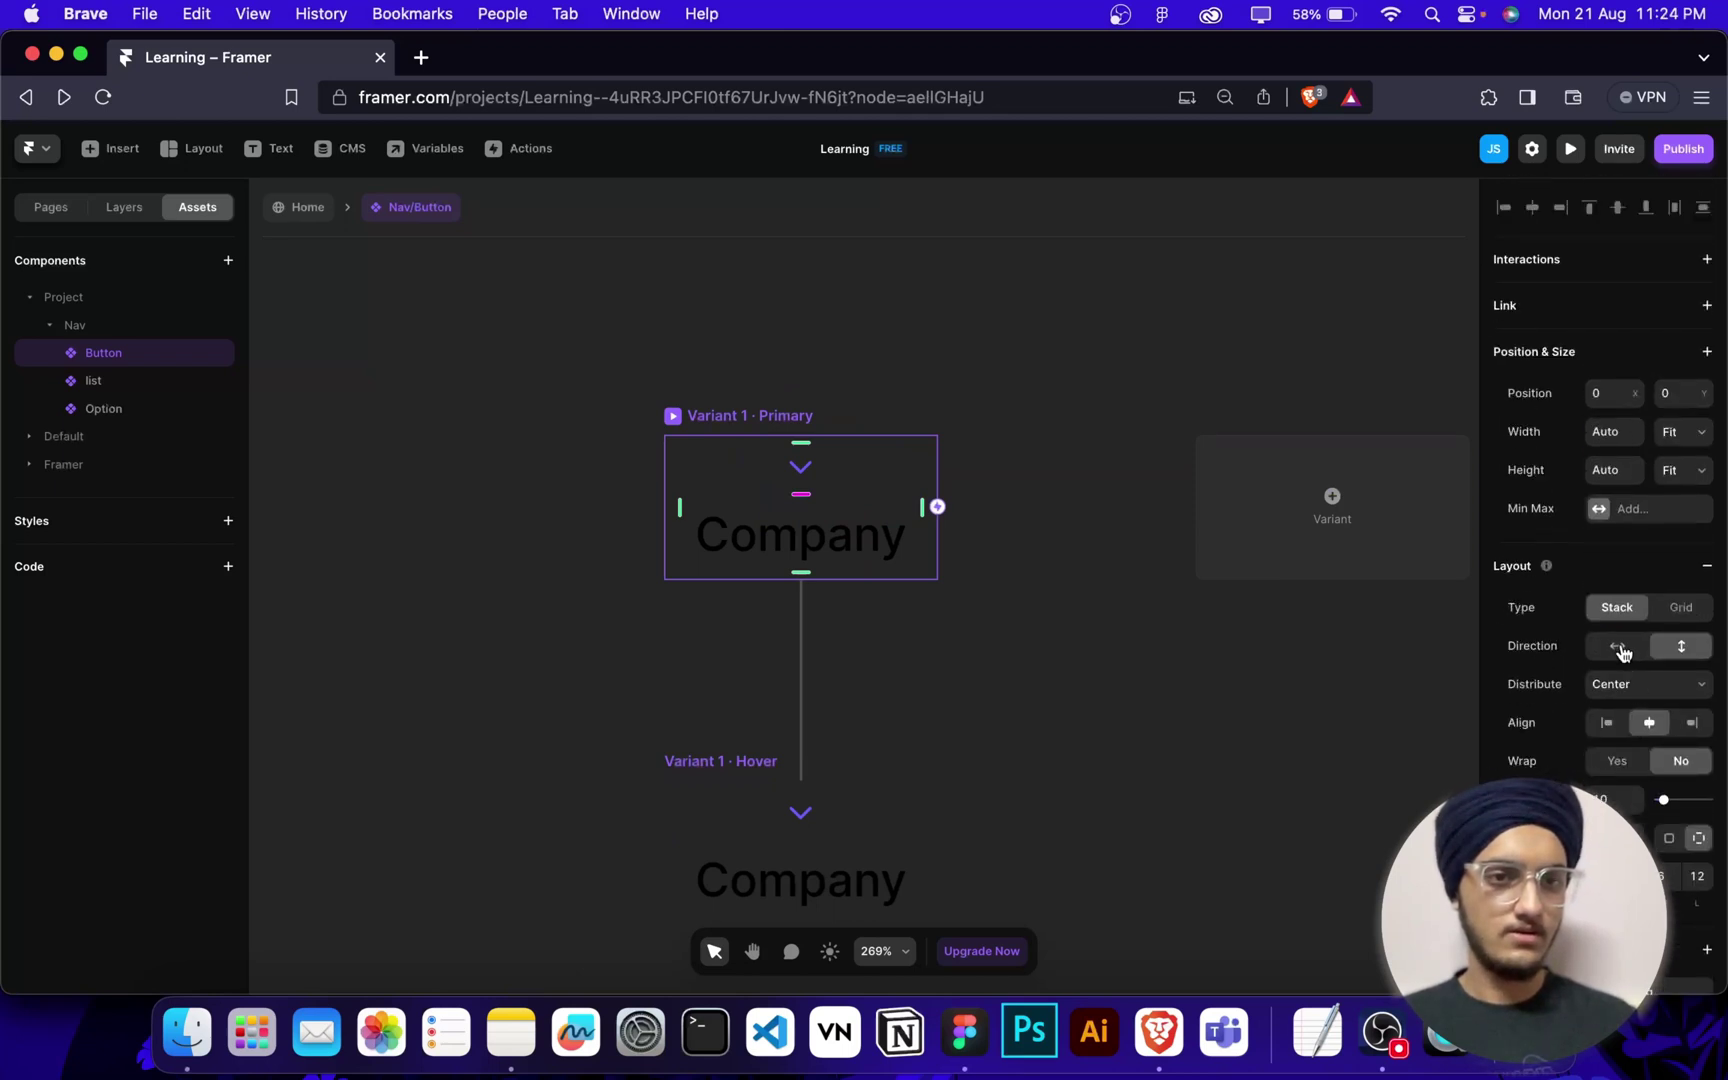
{"action": "left_click", "coordinate": [1620, 647]}
Move the chevron to the right of Company and colour it black #000000.
{"action": "left_click", "coordinate": [712, 478]}
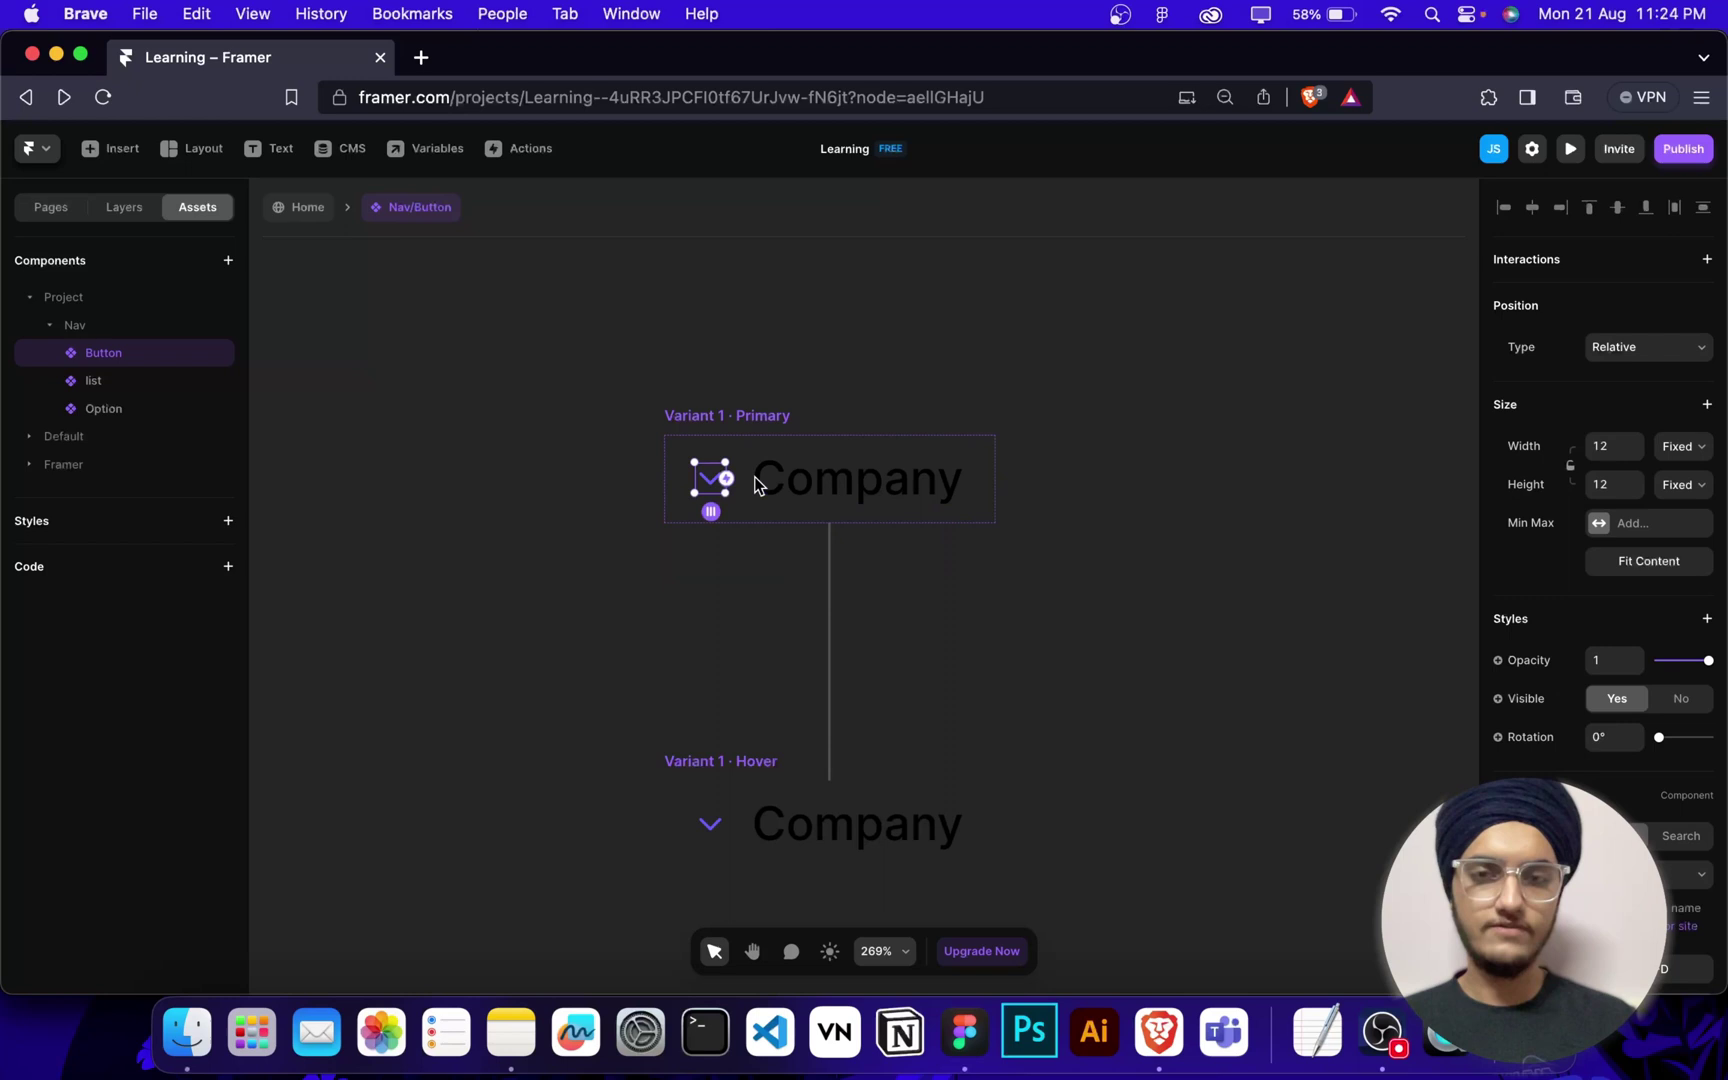
{"action": "left_click_drag", "start_coordinate": [712, 478], "coordinate": [905, 481]}
{"action": "scroll", "coordinate": [1004, 641], "scroll_direction": "down", "scroll_amount": 3}
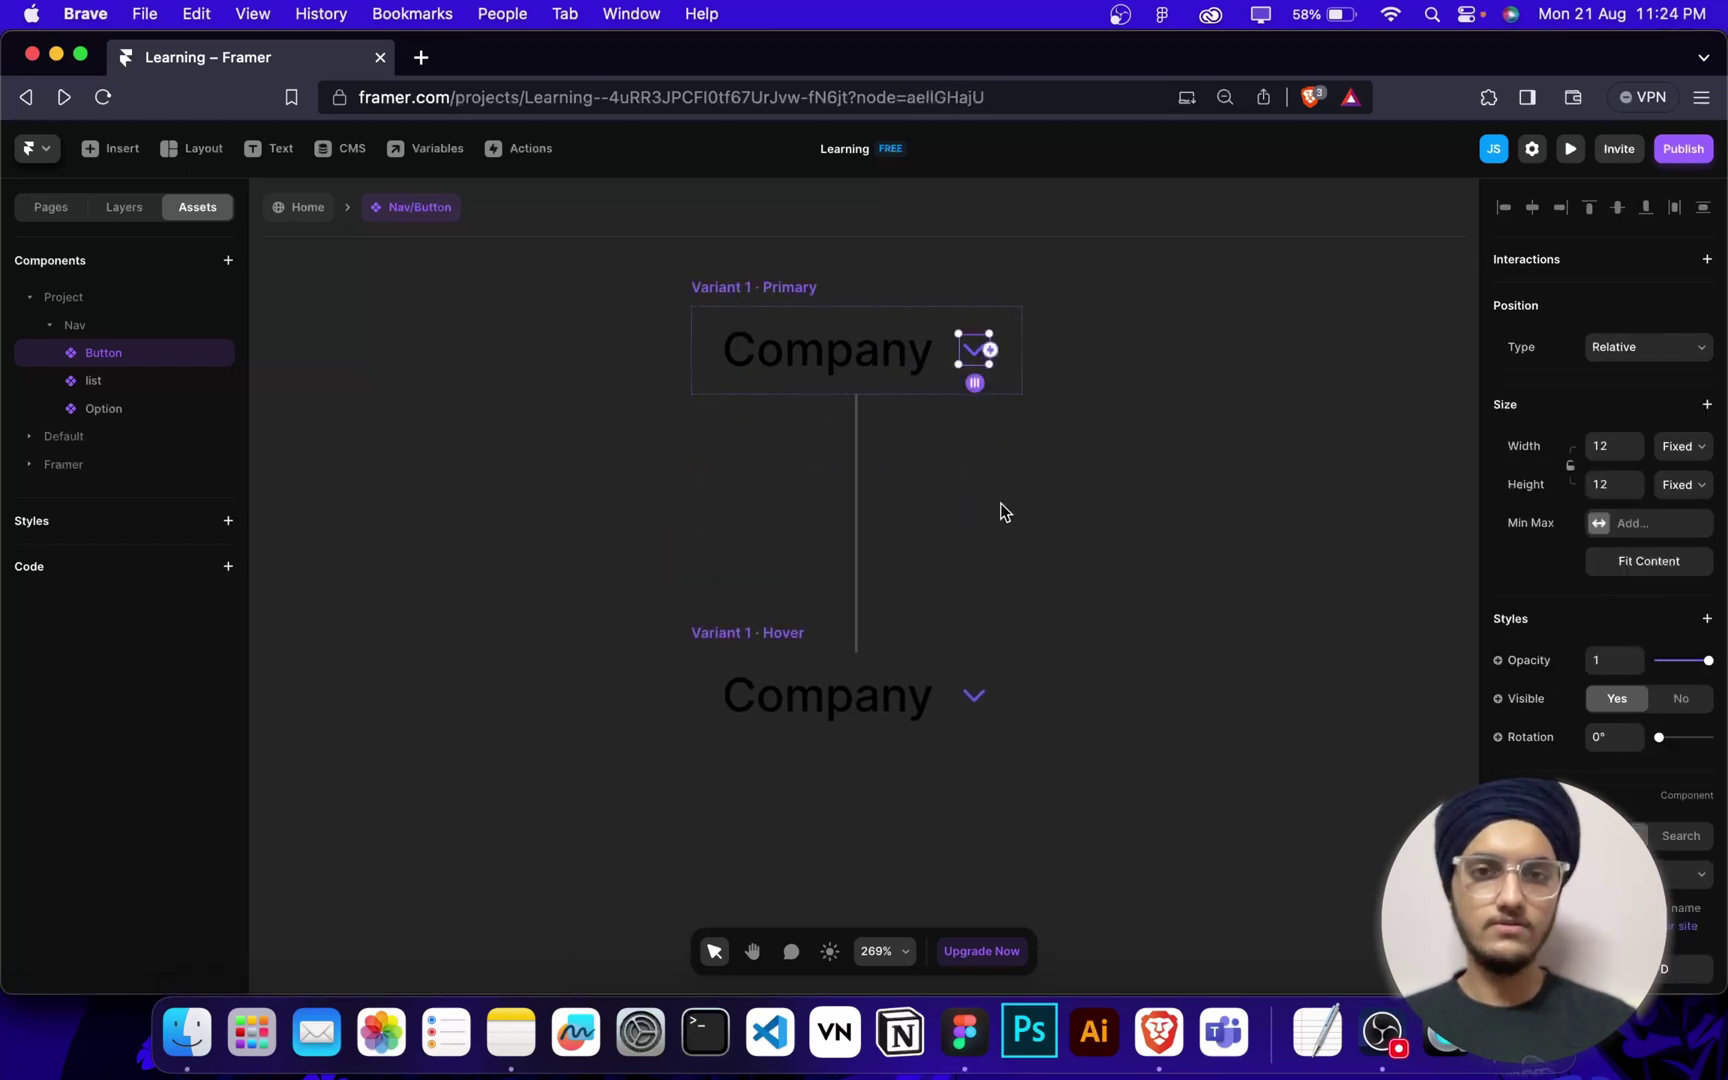
{"action": "scroll", "coordinate": [1660, 840], "scroll_direction": "down", "scroll_amount": 3}
{"action": "left_click", "coordinate": [1640, 777]}
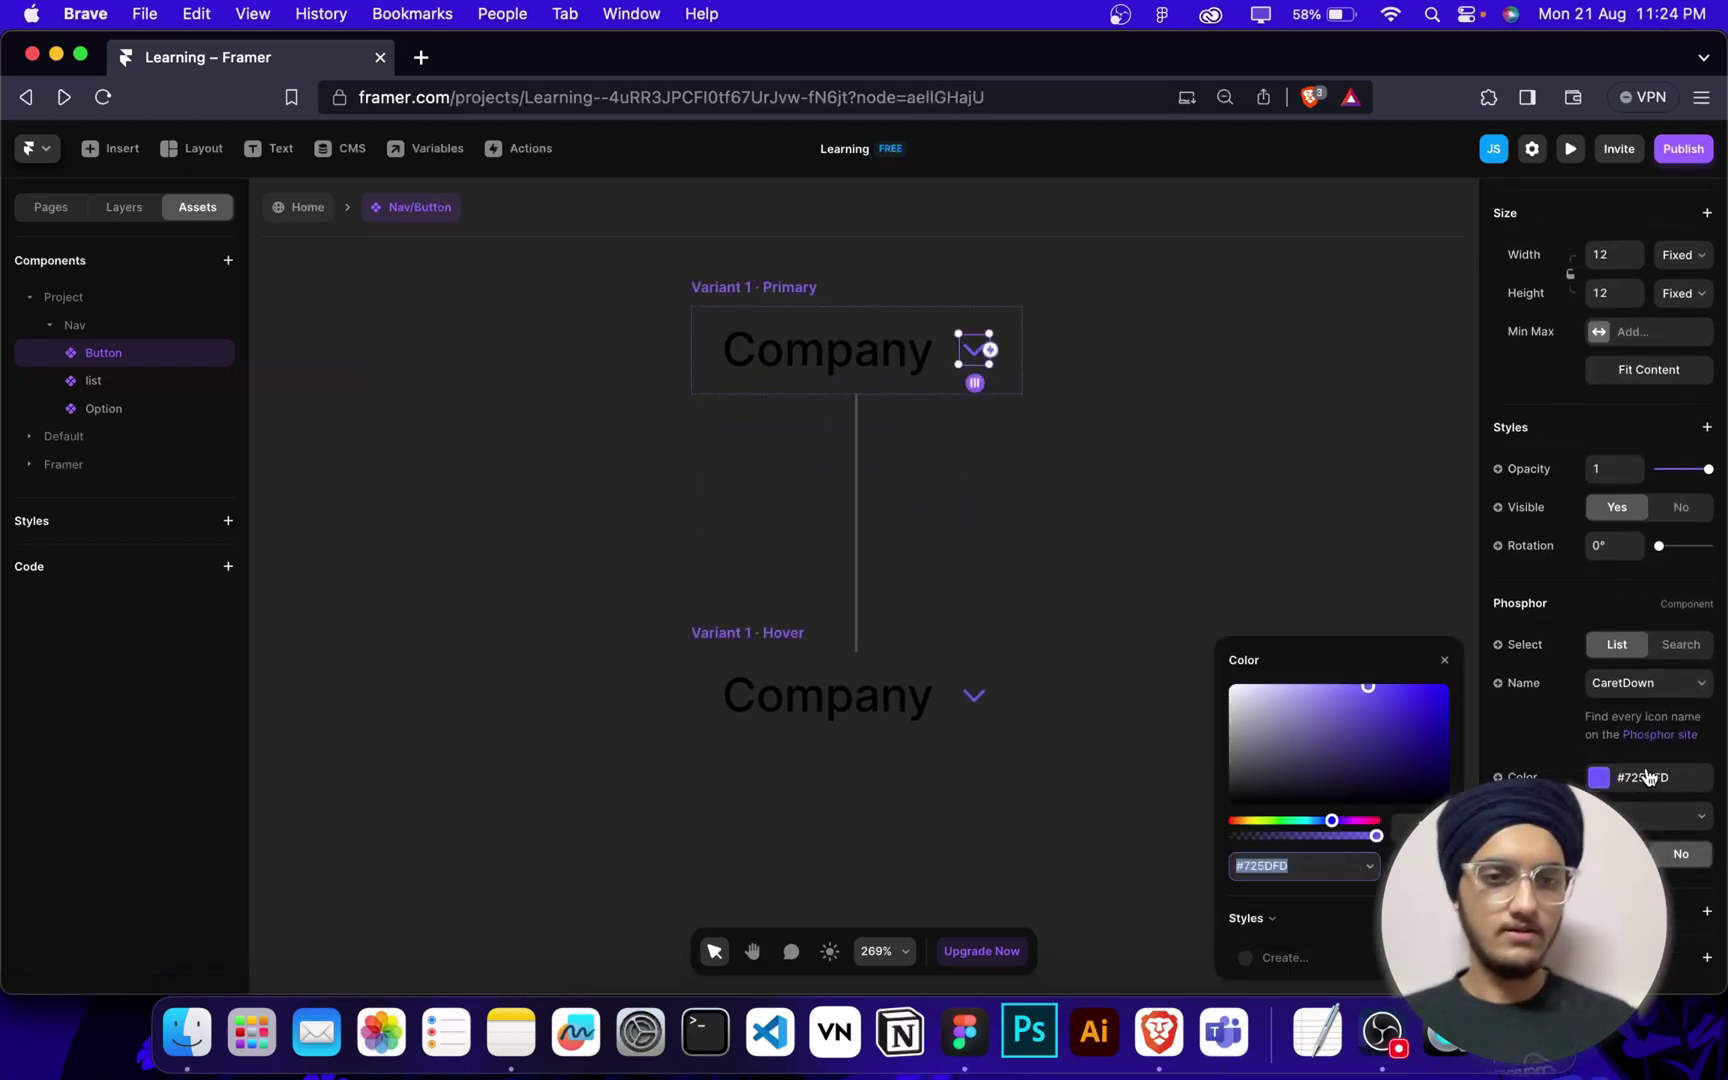
{"action": "type", "text": "000000"}
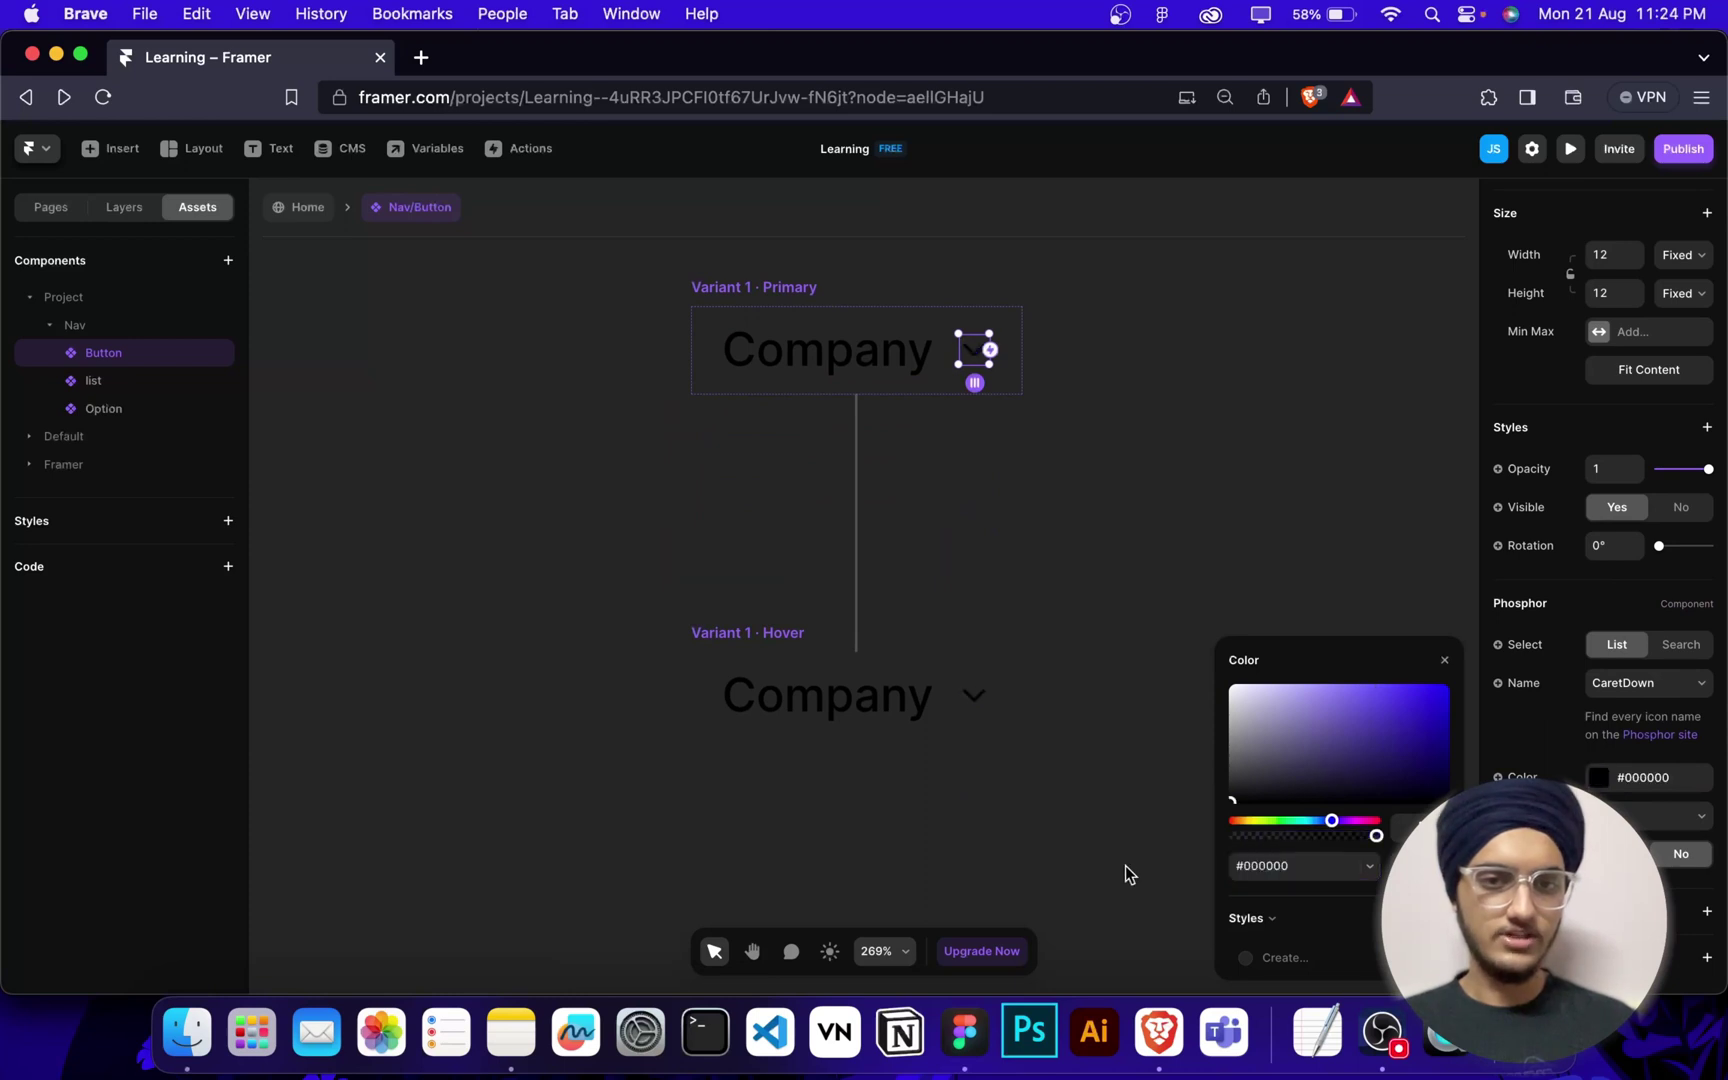
{"action": "left_click", "coordinate": [1071, 811]}
Change the Hover variant's chevron icon to CaretUp.
{"action": "left_click", "coordinate": [975, 692]}
{"action": "left_click", "coordinate": [975, 690]}
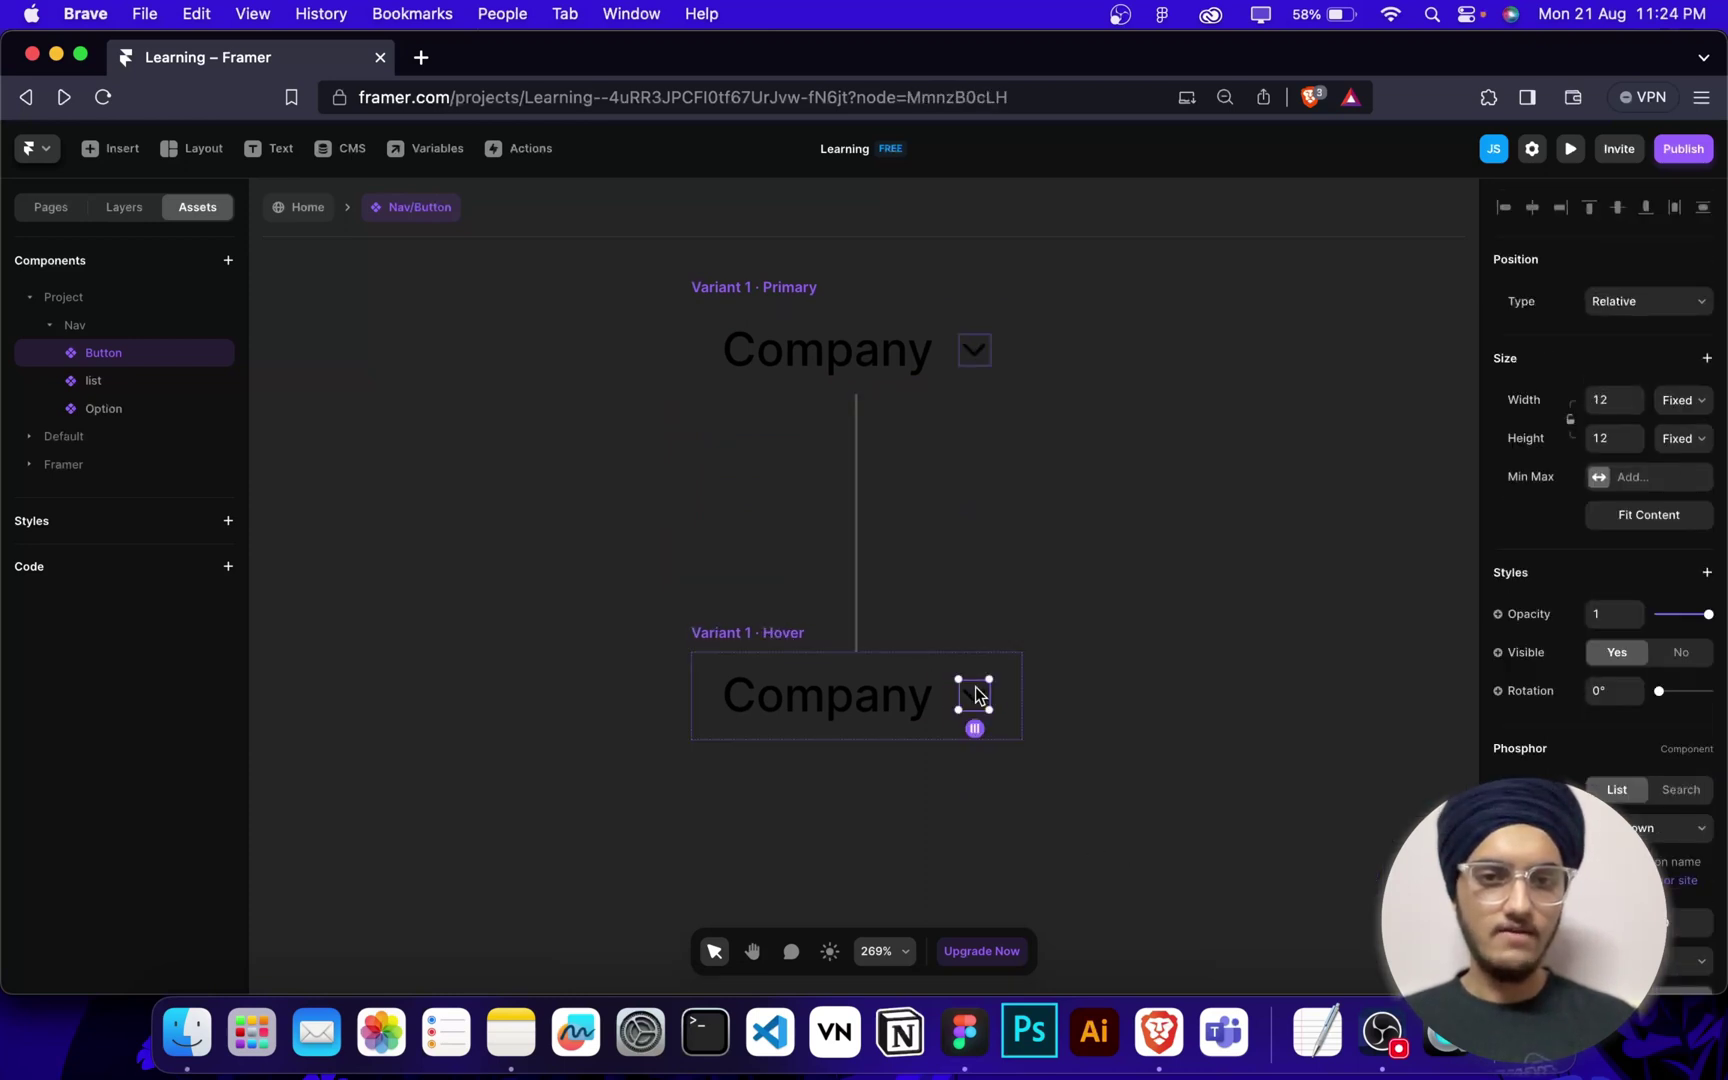
{"action": "scroll", "coordinate": [1640, 700], "scroll_direction": "down", "scroll_amount": 2}
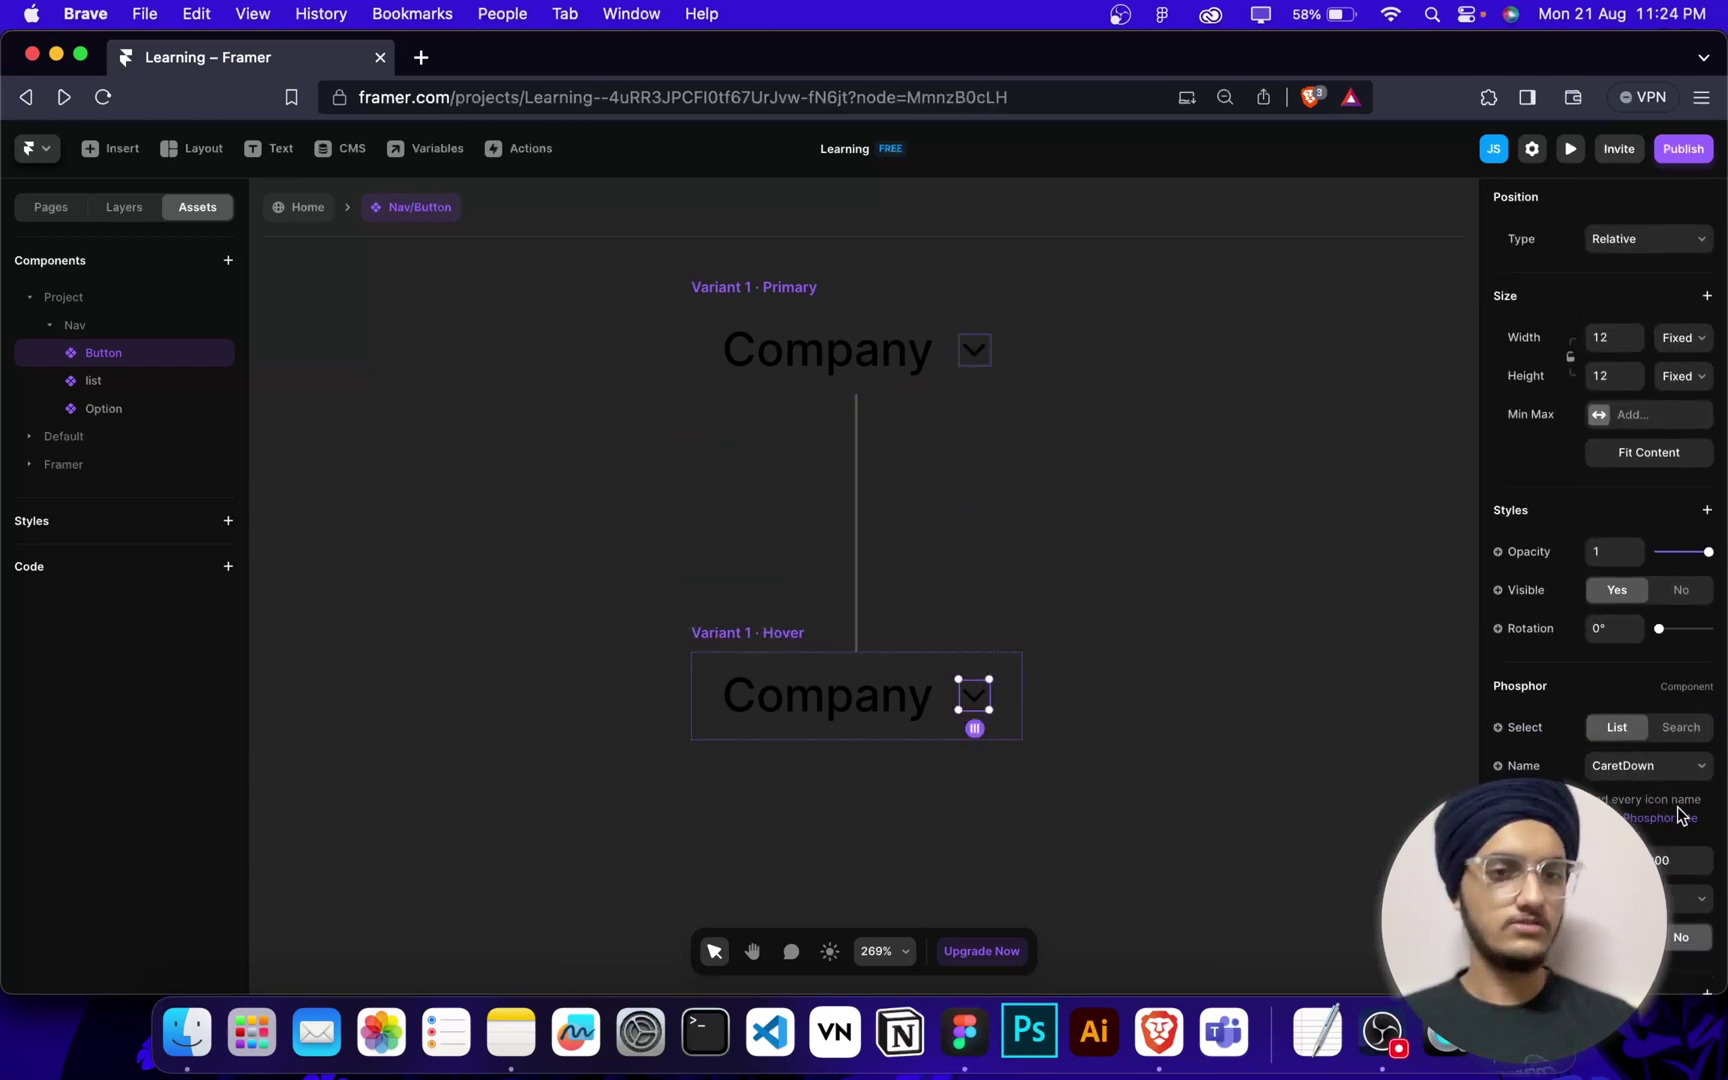
{"action": "left_click", "coordinate": [1680, 768]}
{"action": "left_click", "coordinate": [1655, 826]}
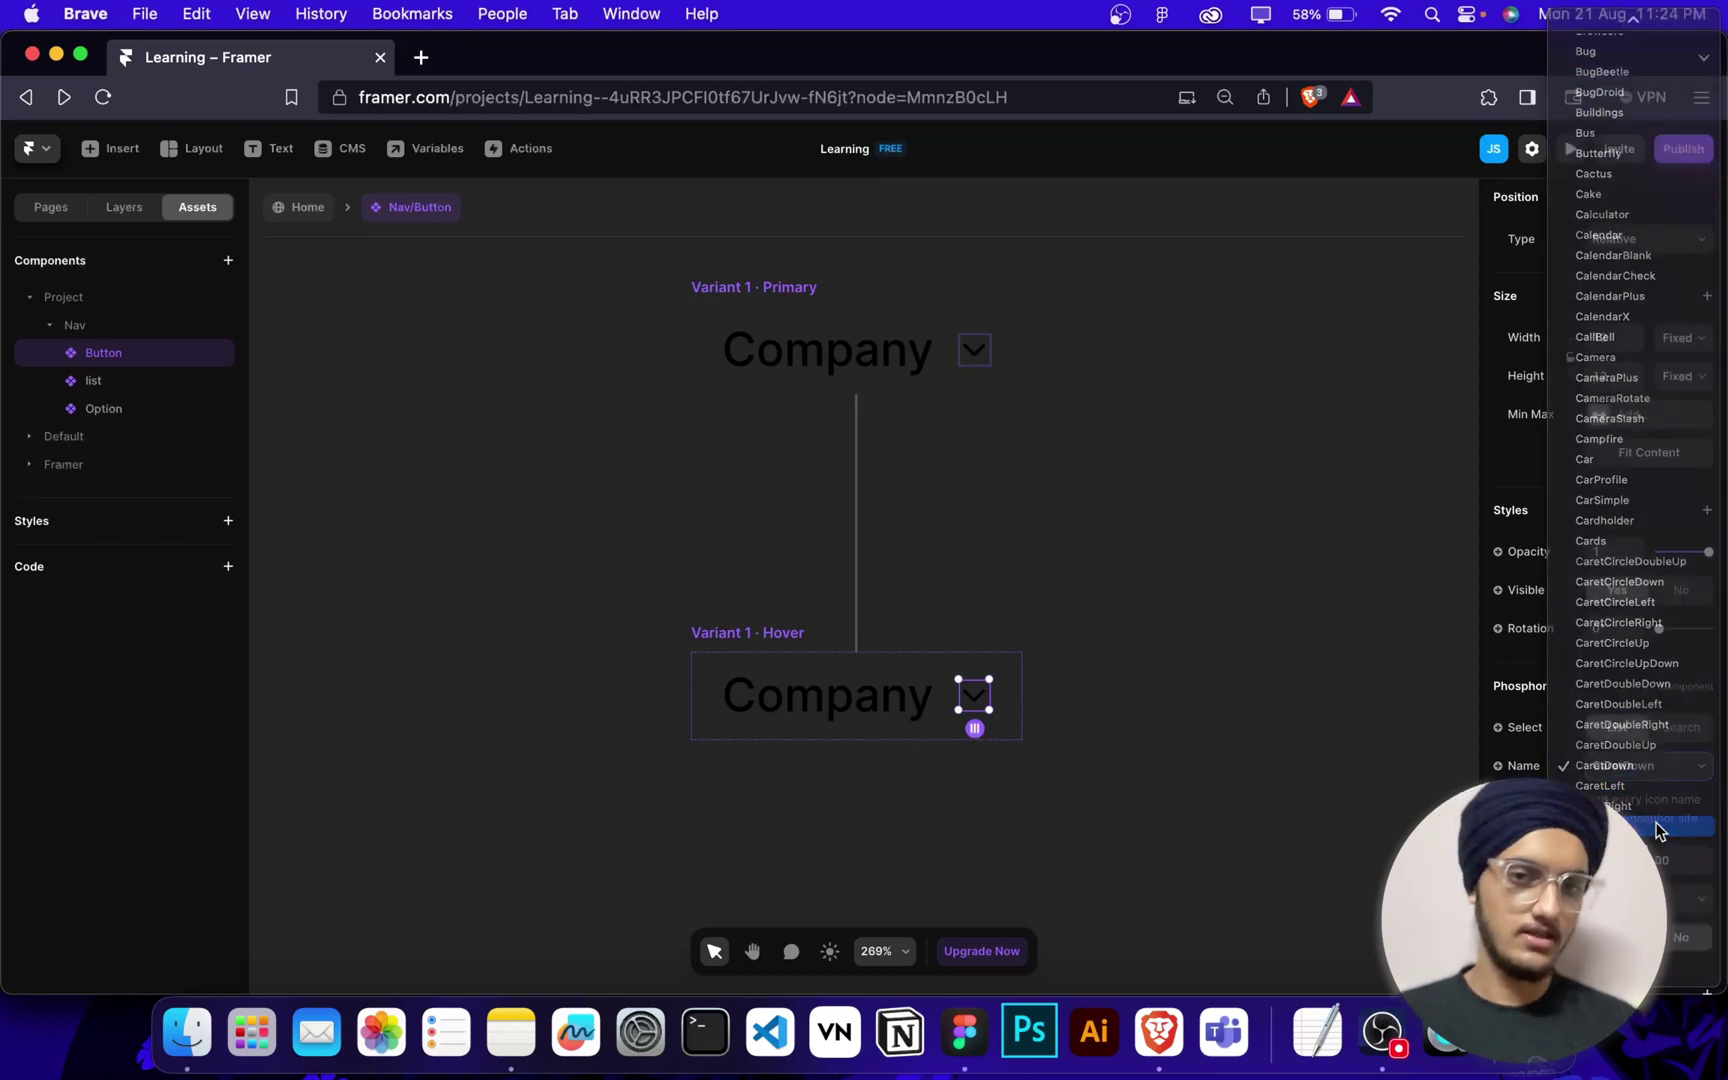
Colour the Hover variant's Company text purple #725DFD.
{"action": "left_click", "coordinate": [899, 694]}
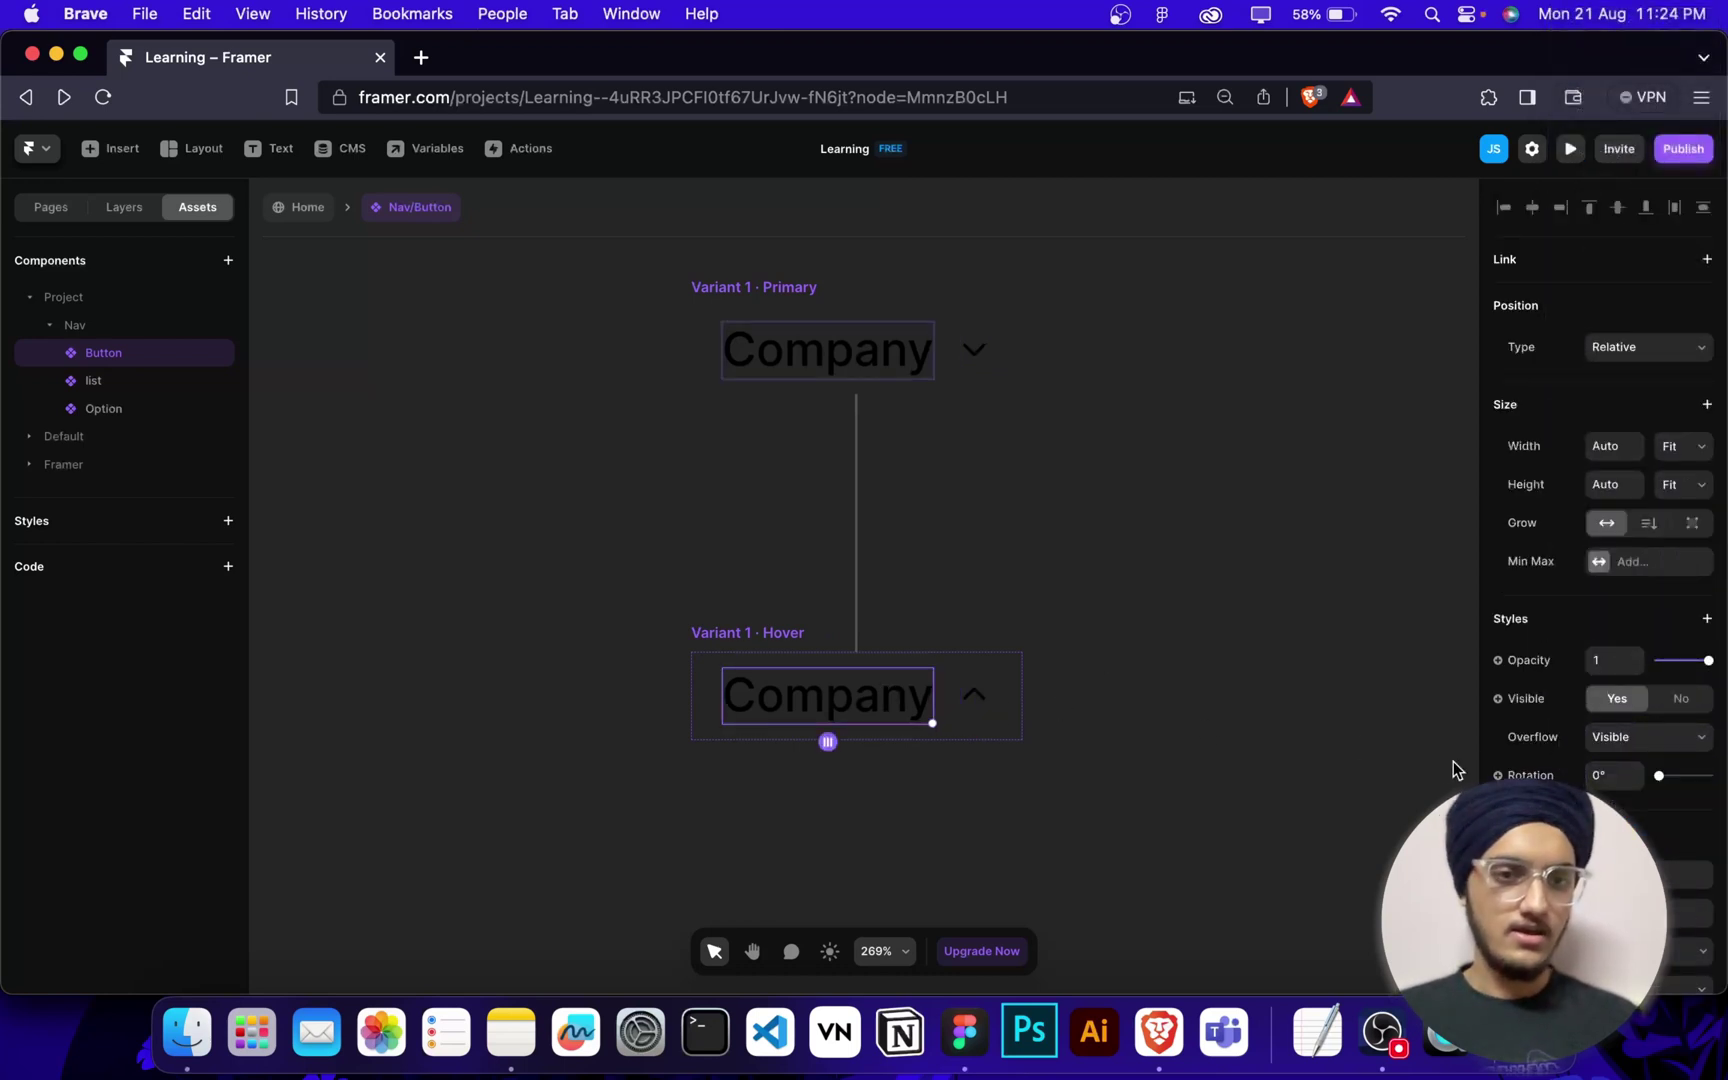
{"action": "scroll", "coordinate": [1620, 760], "scroll_direction": "down", "scroll_amount": 5}
{"action": "left_click", "coordinate": [1648, 780]}
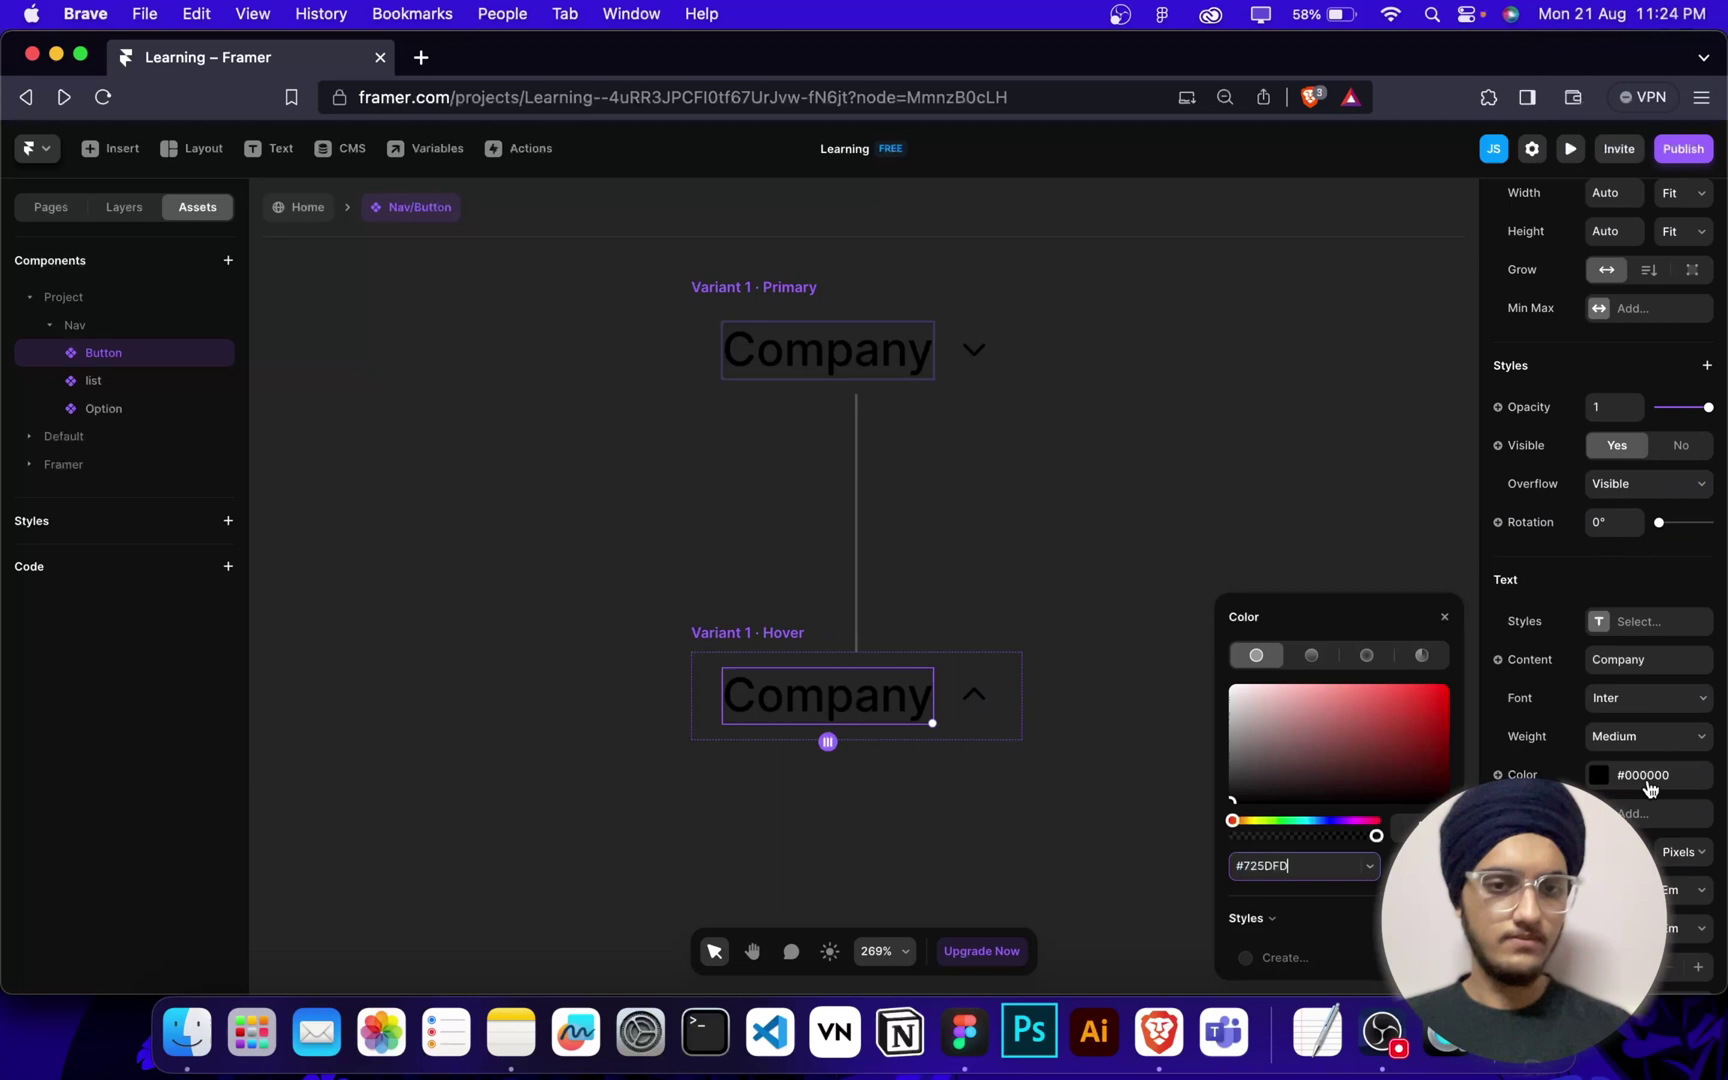
{"action": "type", "text": "#725DFD"}
{"action": "key", "text": "Return"}
Colour the Hover CaretUp icon purple #725DFD as well.
{"action": "left_click", "coordinate": [963, 689]}
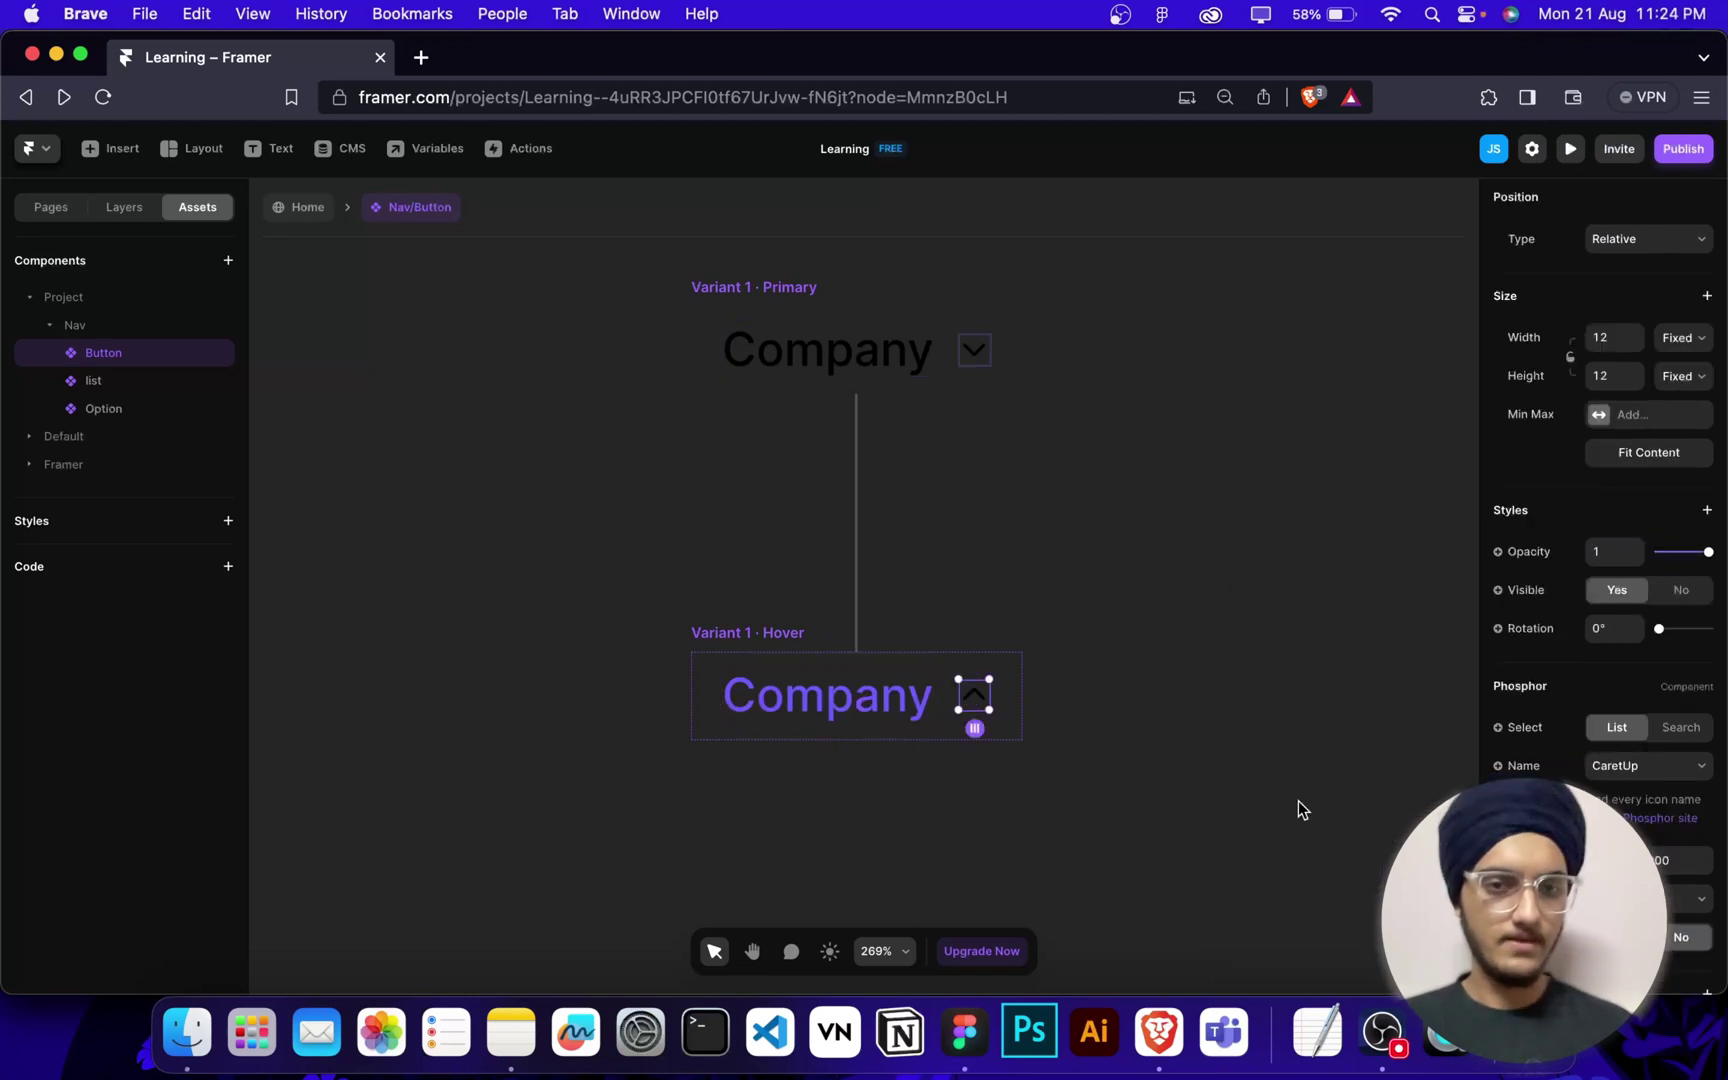
{"action": "left_click", "coordinate": [1678, 864]}
{"action": "type", "text": "#725DFD"}
{"action": "key", "text": "Return"}
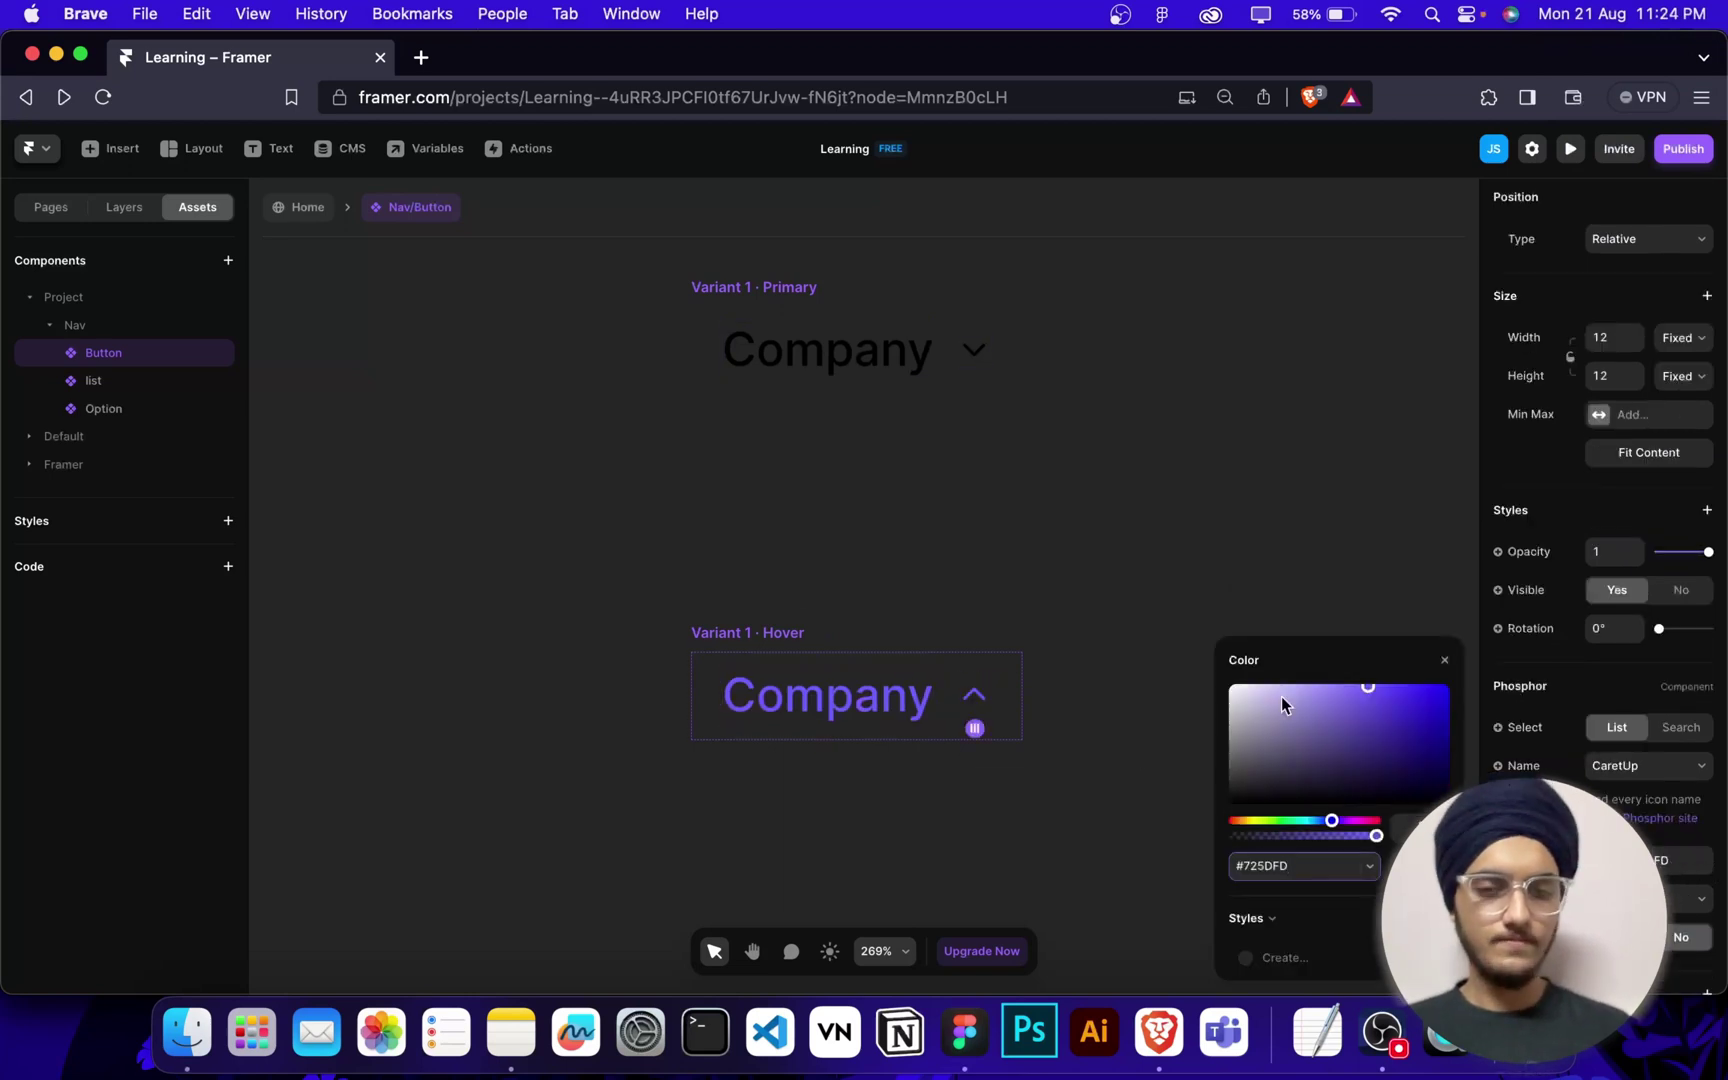
{"action": "left_click", "coordinate": [1131, 487]}
{"action": "scroll", "coordinate": [998, 585], "scroll_direction": "down", "scroll_amount": 2}
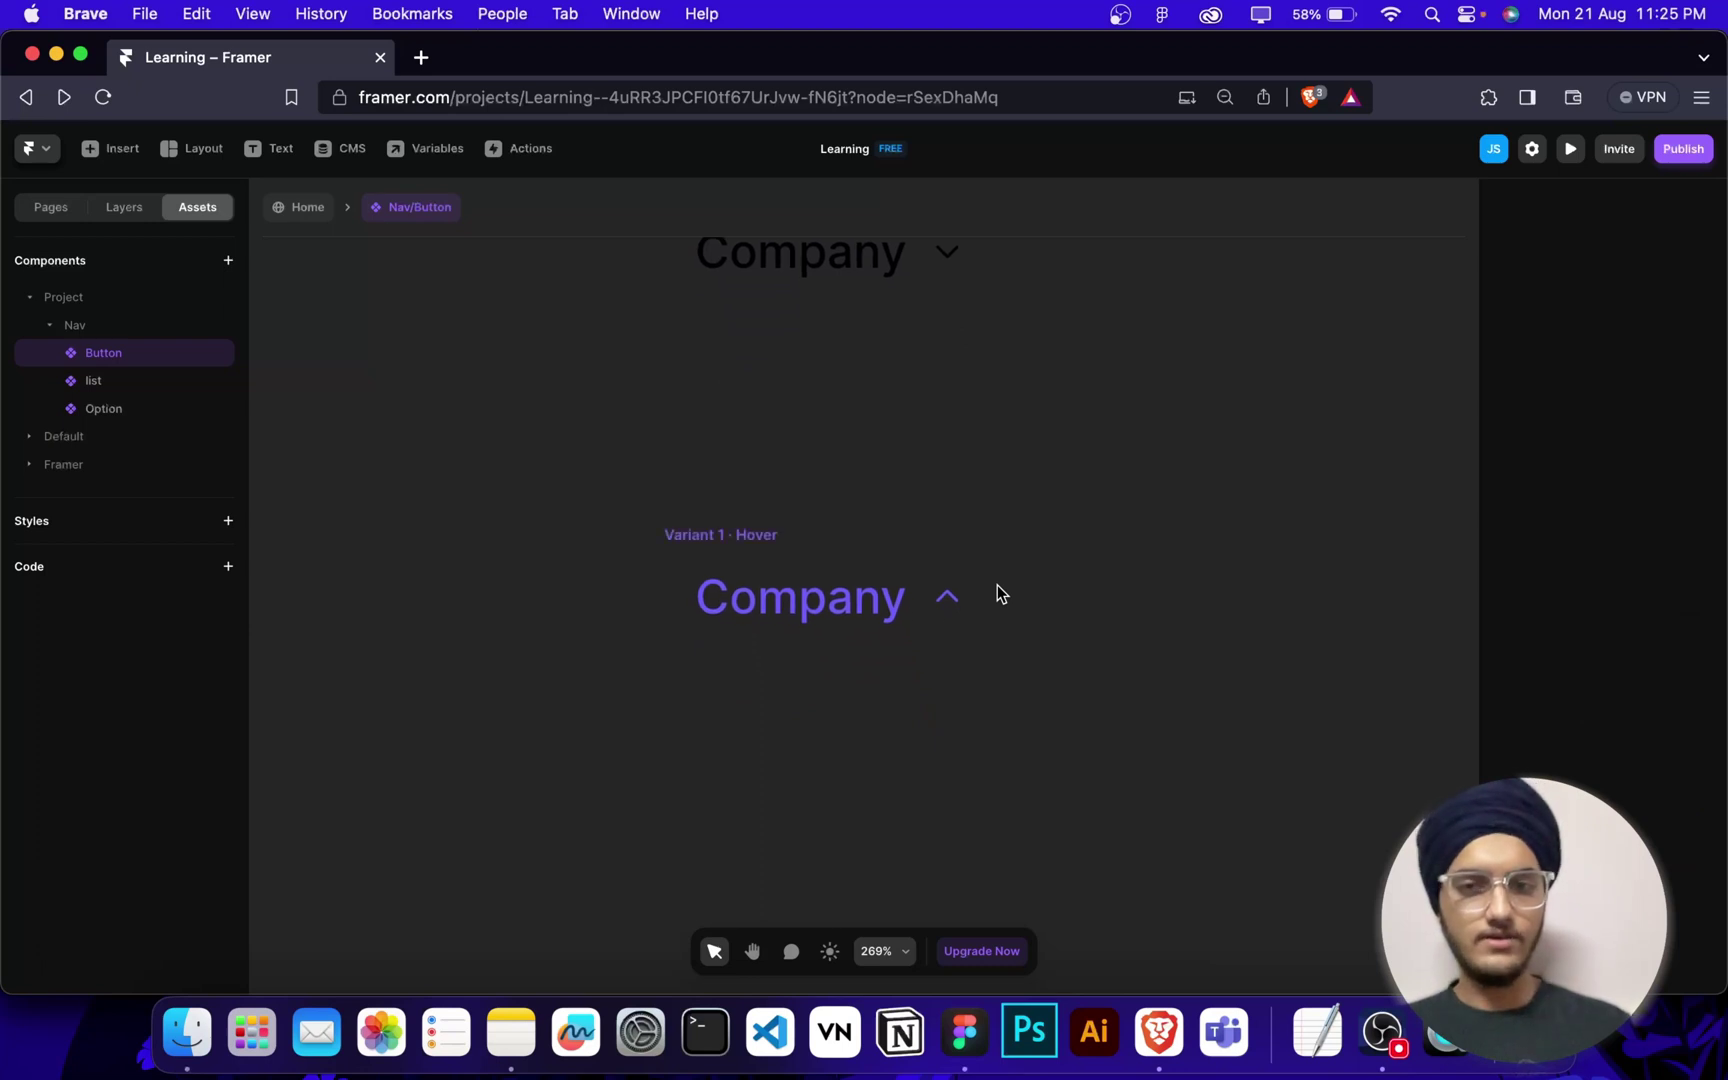
{"action": "left_click", "coordinate": [697, 538]}
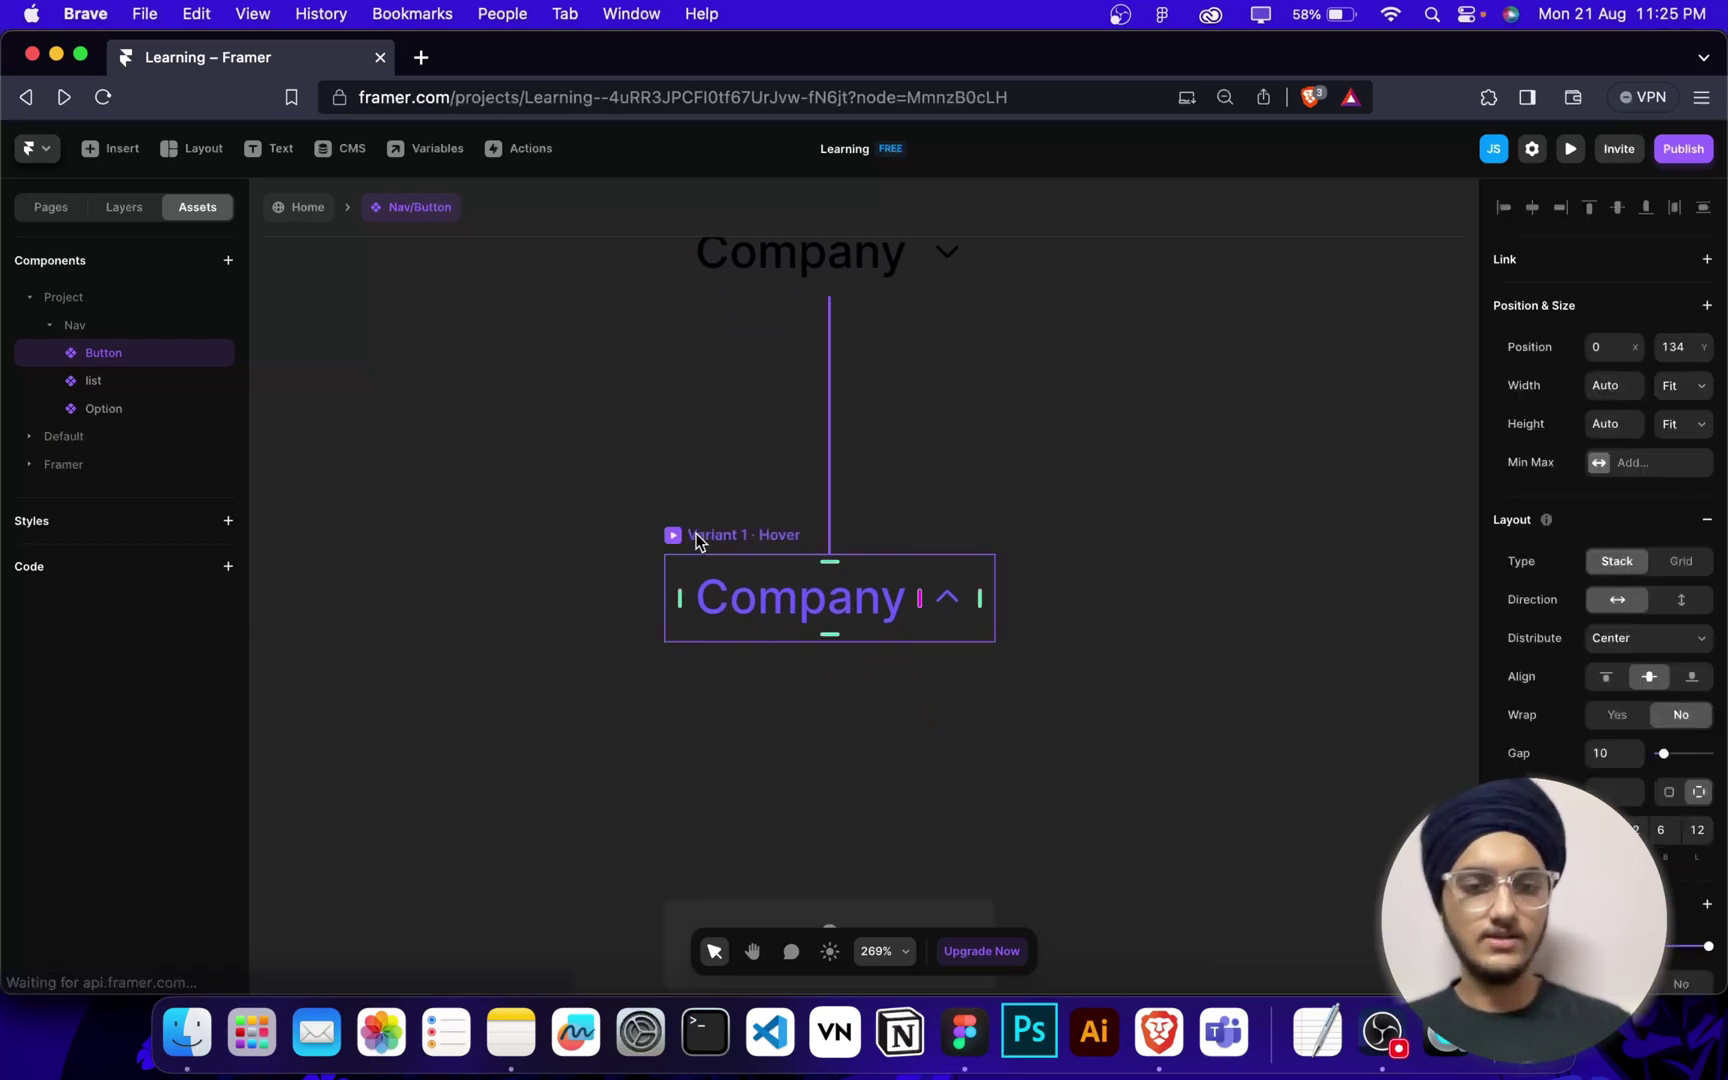
Insert Nav/list into the Hover variant, absolutely positioned below Company and right-aligned.
{"action": "key", "text": "super+k"}
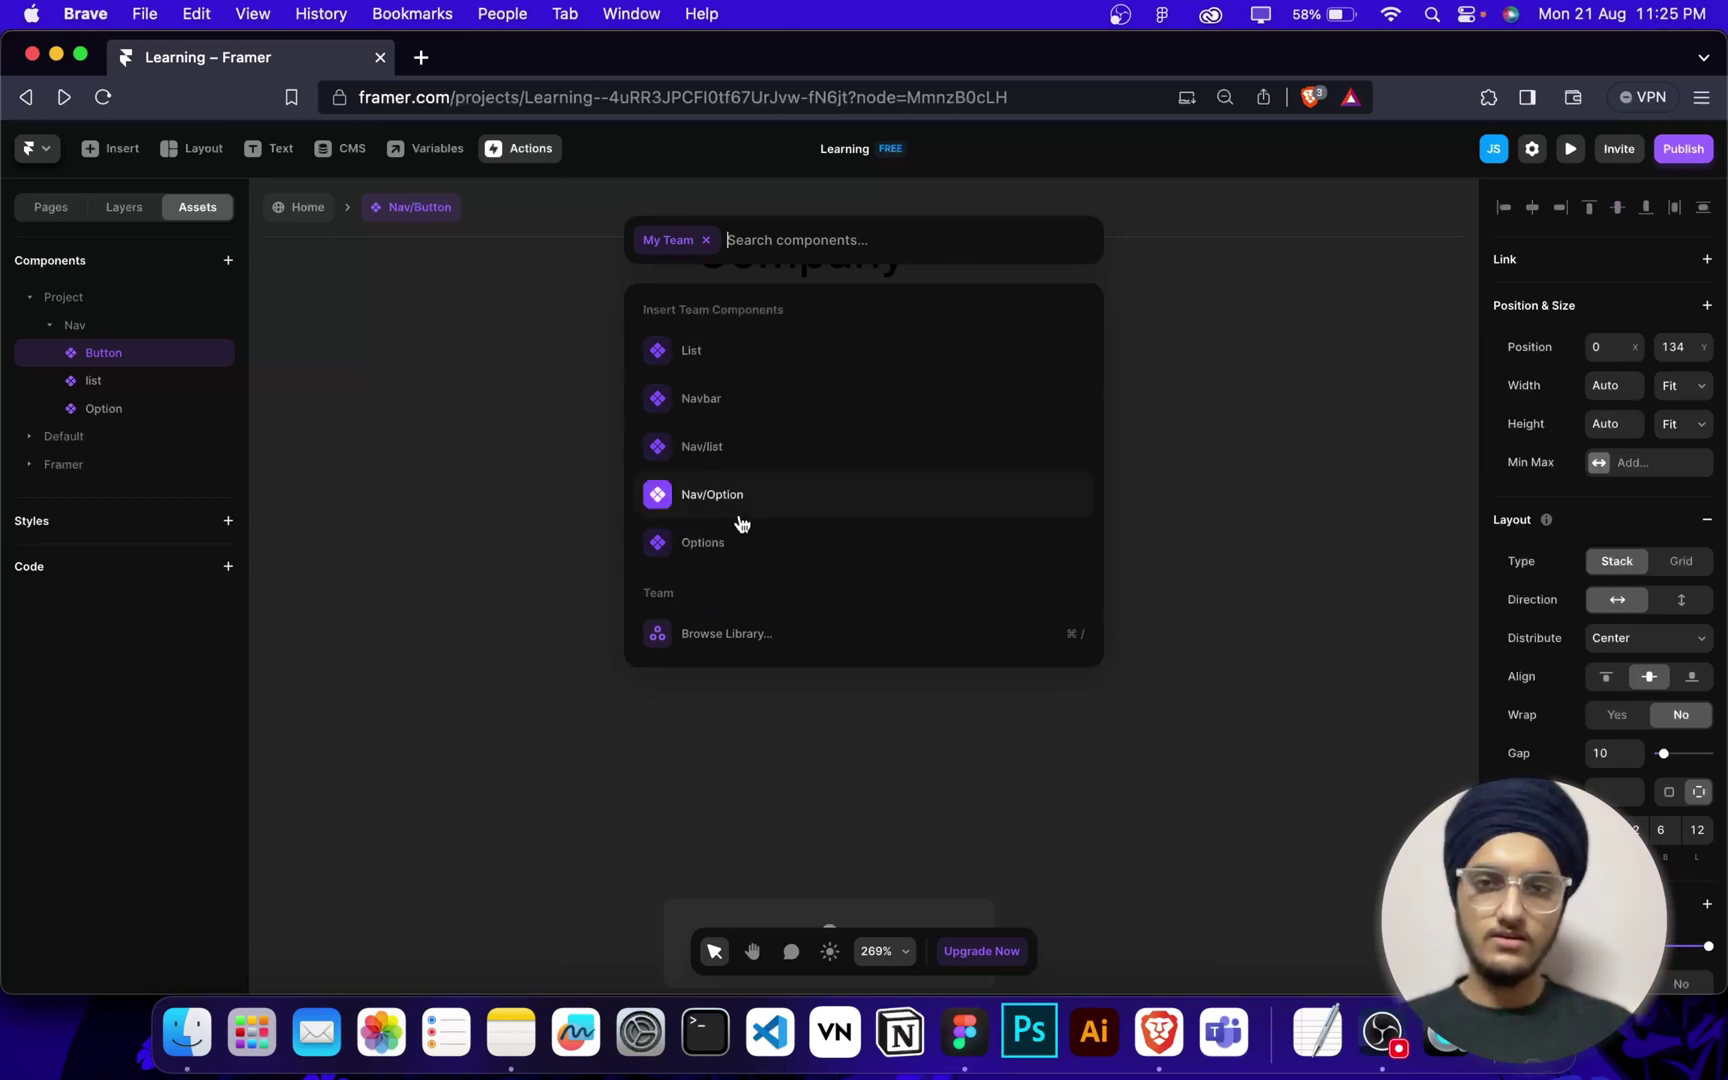
{"action": "left_click", "coordinate": [735, 447]}
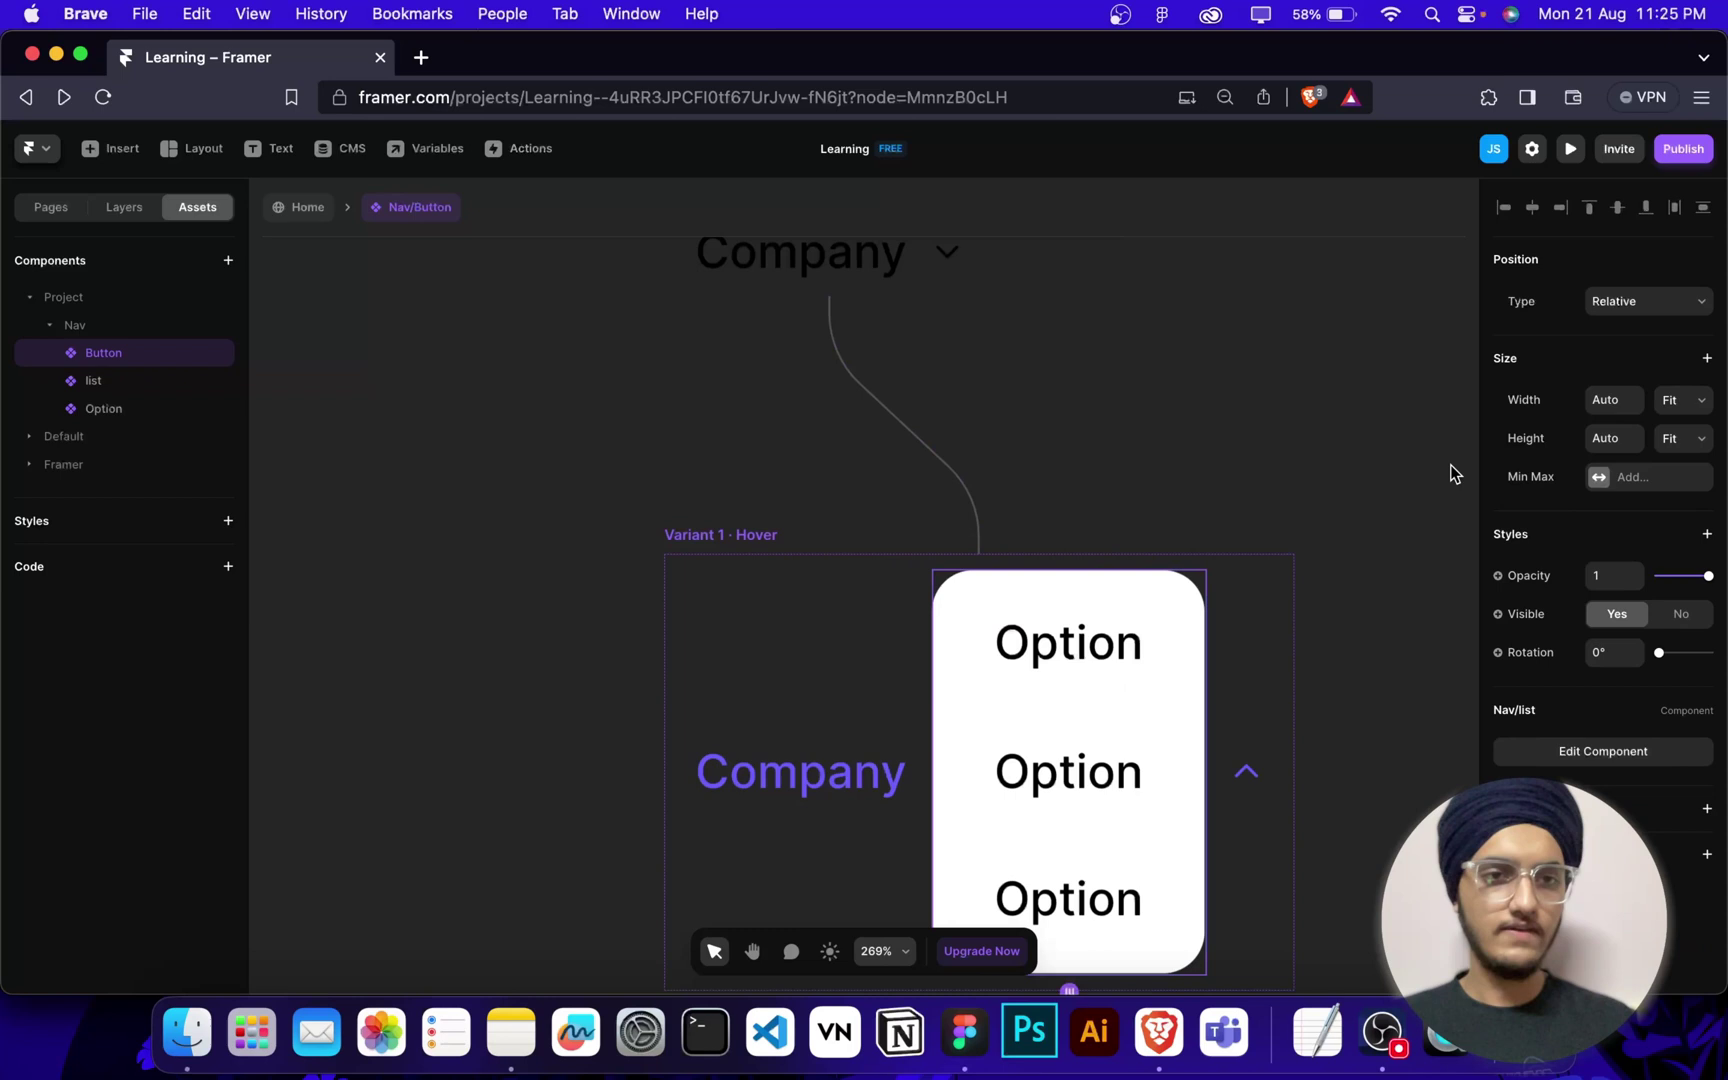
{"action": "scroll", "coordinate": [1450, 470], "scroll_direction": "down", "scroll_amount": 2}
{"action": "scroll", "coordinate": [1450, 470], "scroll_direction": "down", "scroll_amount": 3}
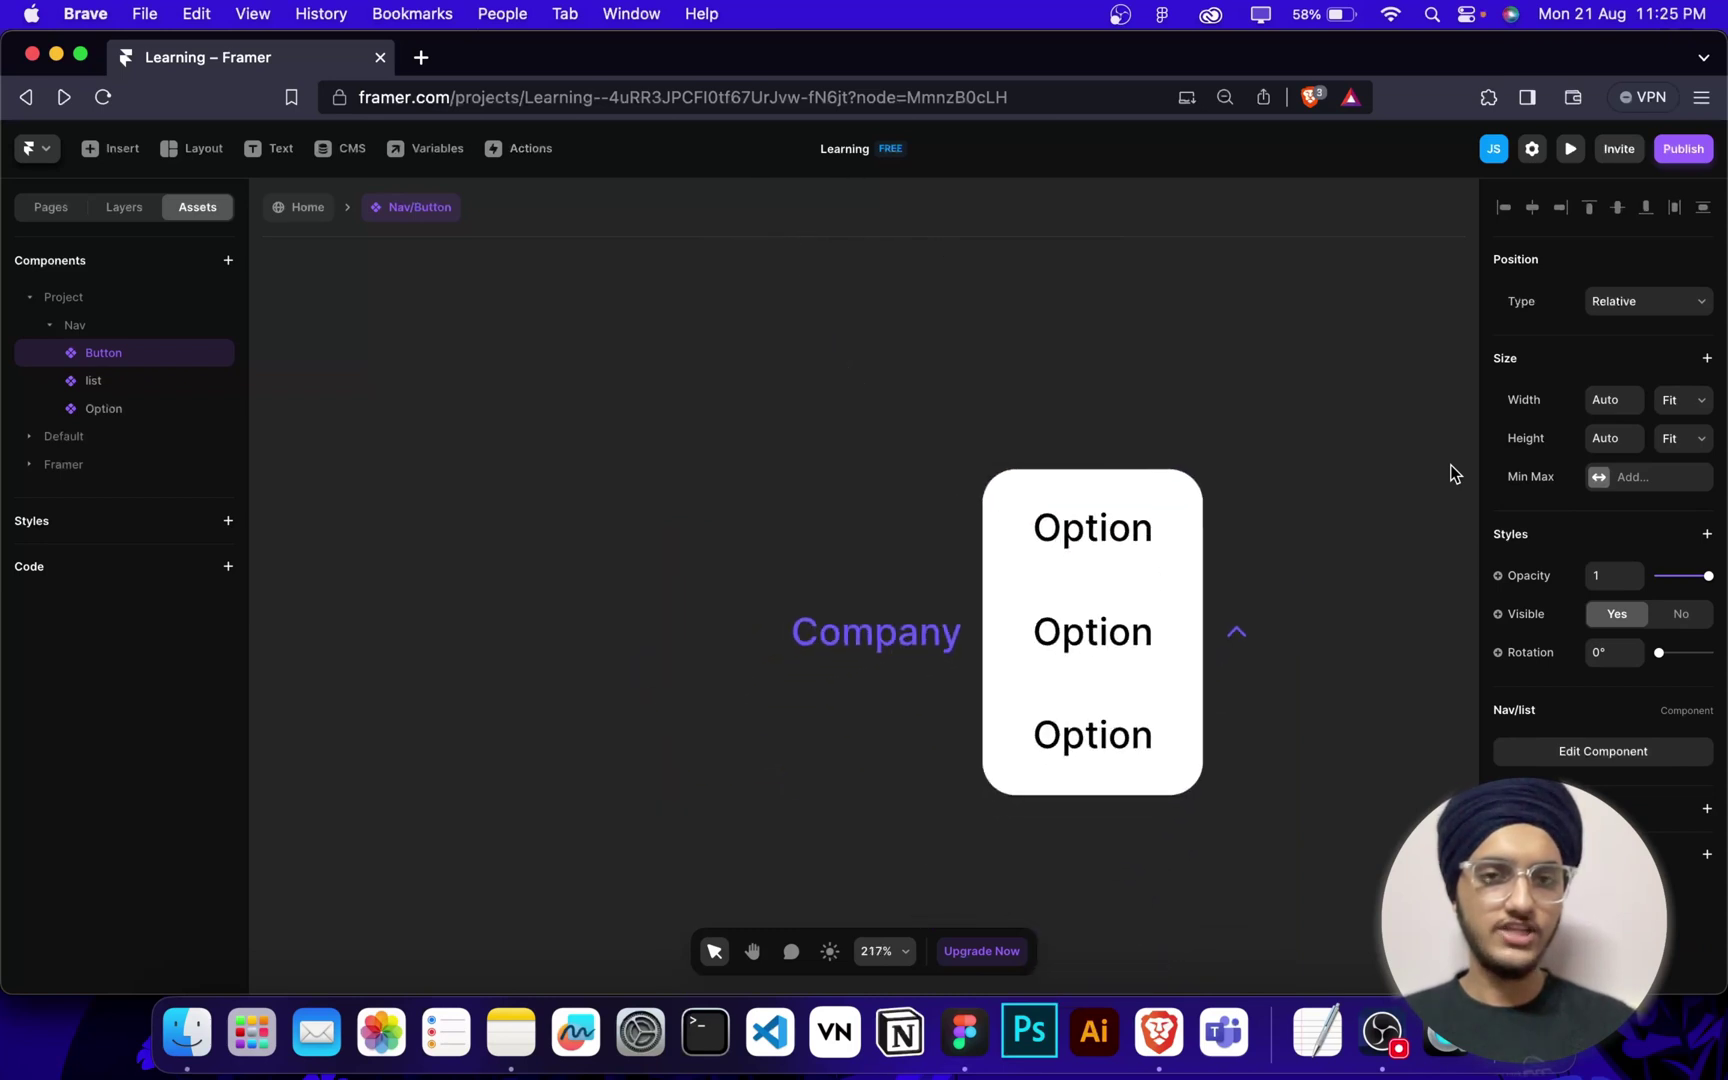
{"action": "left_click", "coordinate": [1684, 302]}
{"action": "left_click", "coordinate": [1660, 281]}
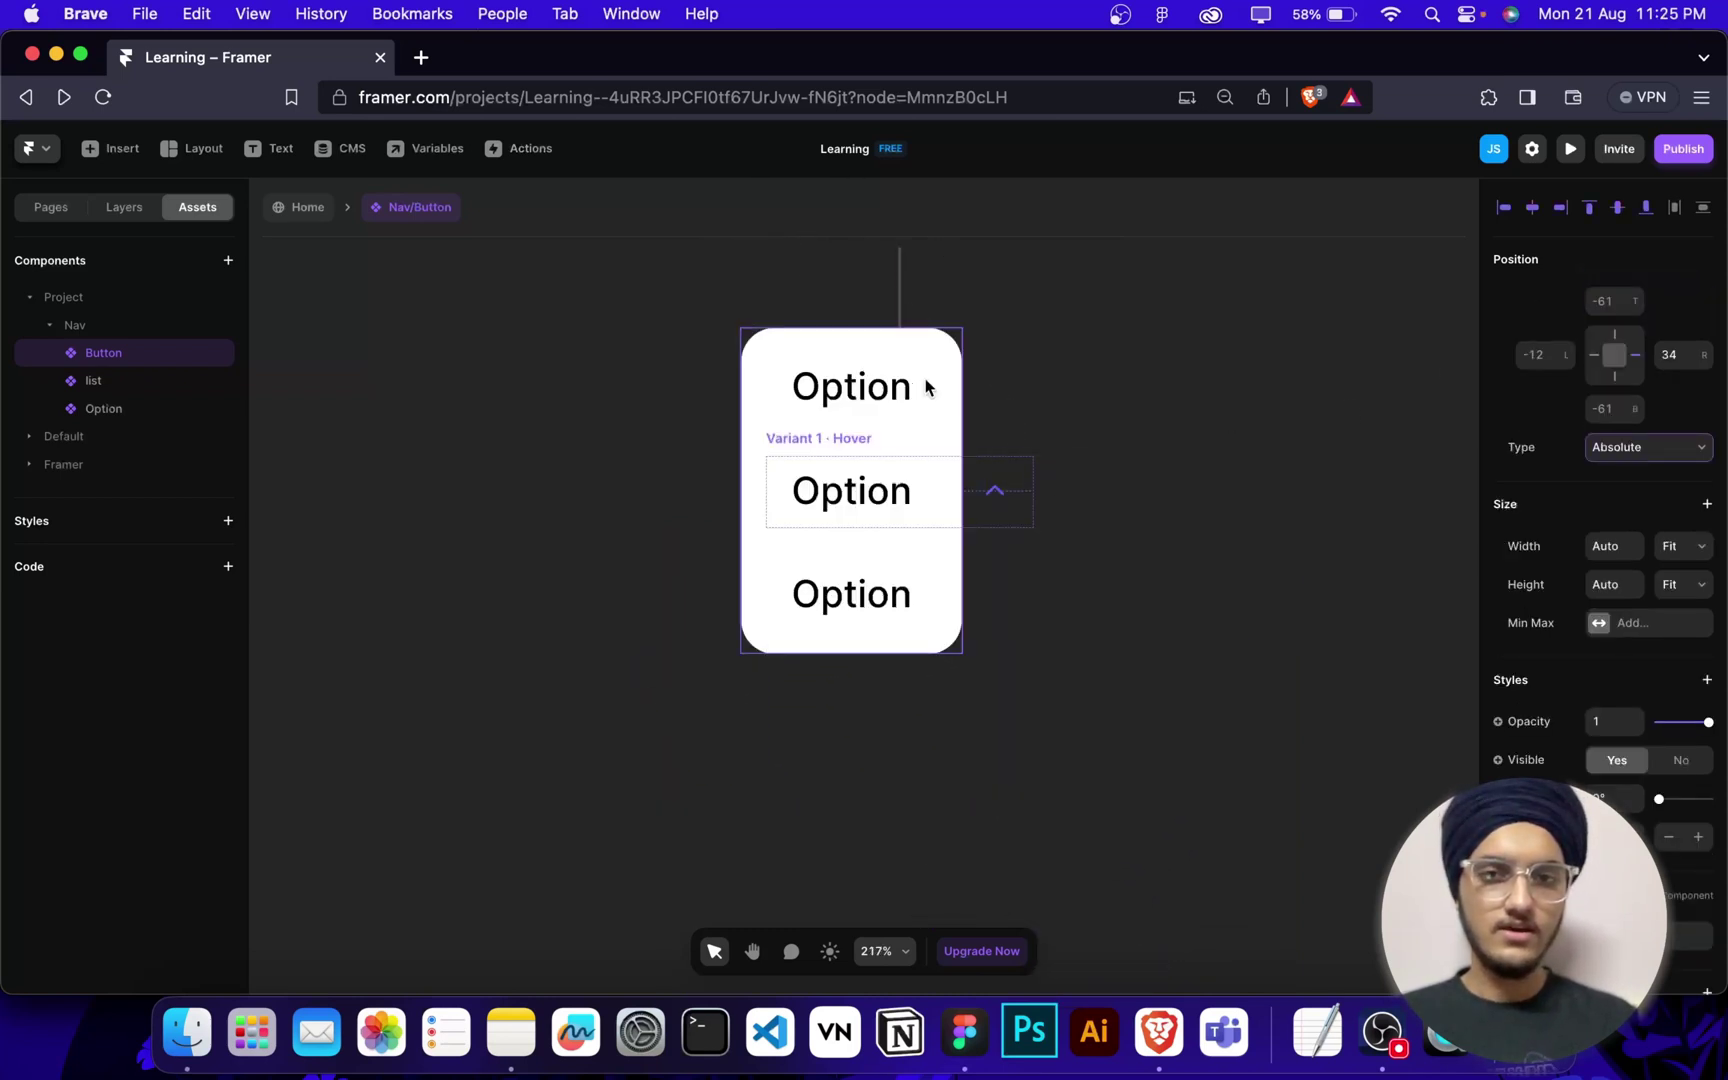
{"action": "left_click_drag", "start_coordinate": [912, 355], "coordinate": [959, 554]}
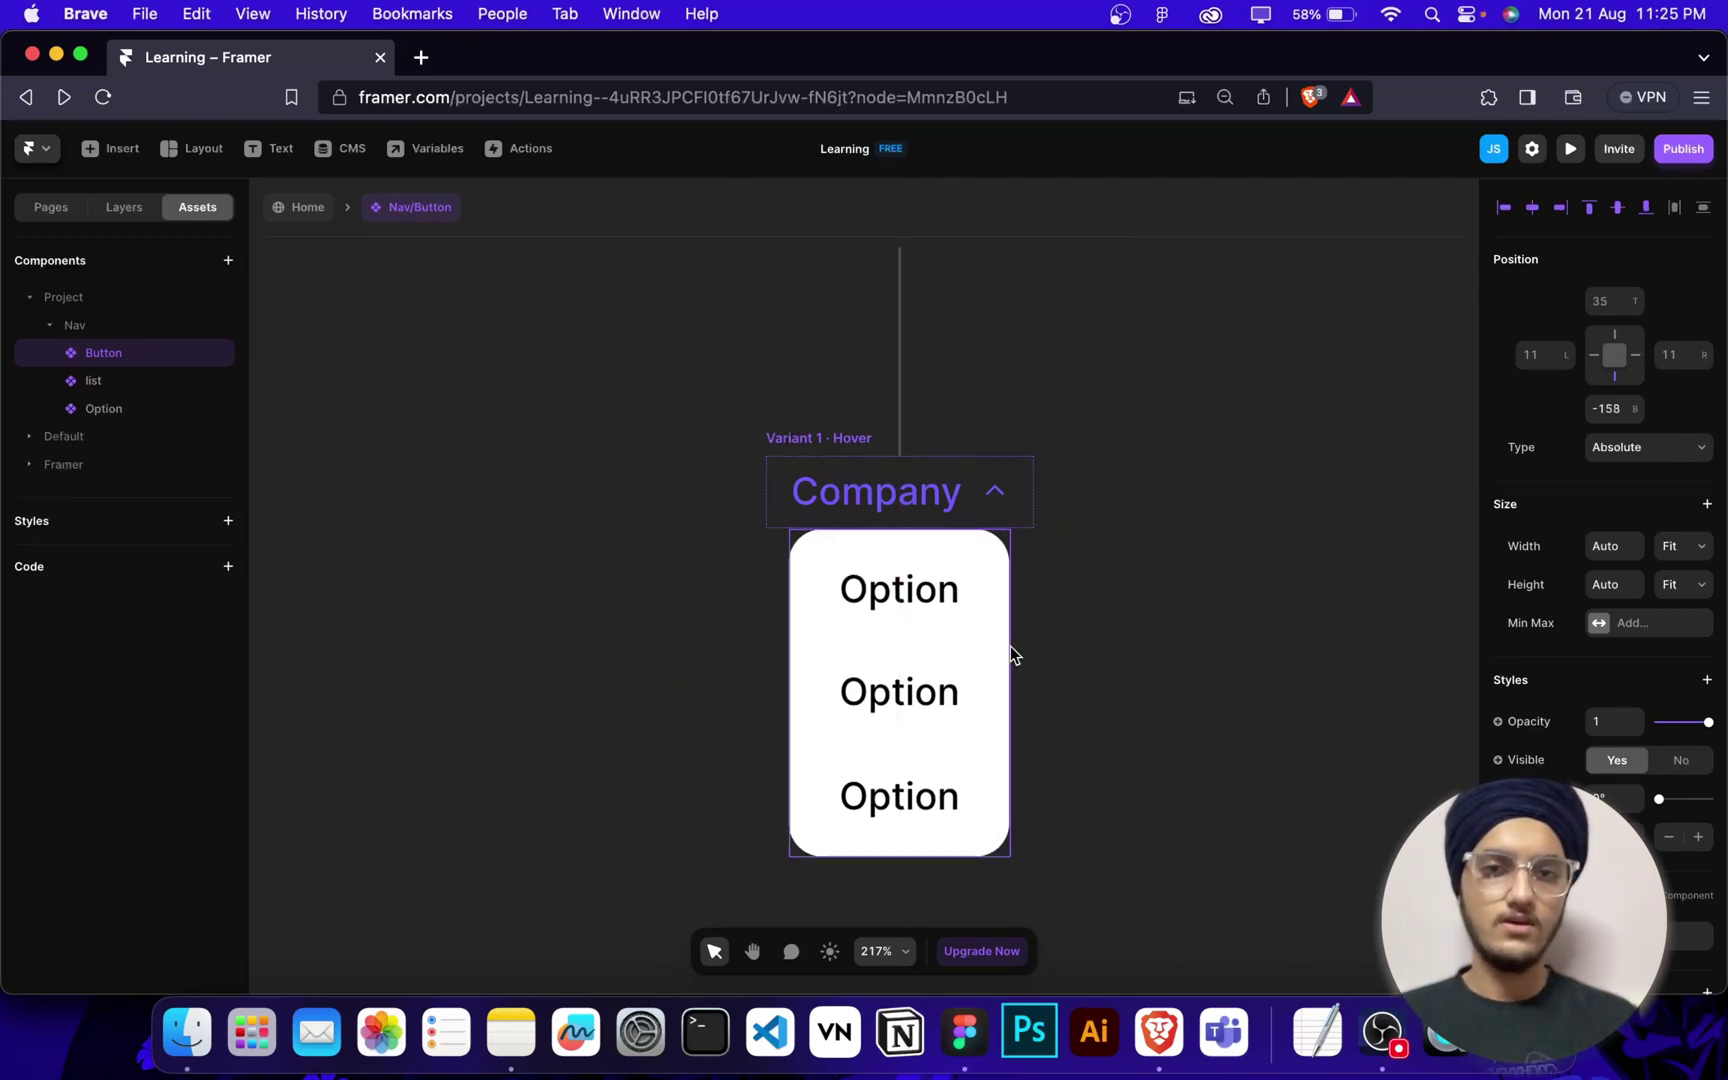
{"action": "mouse_move", "coordinate": [1010, 655]}
{"action": "left_mouse_down"}
{"action": "mouse_move", "coordinate": [1022, 640]}
{"action": "mouse_move", "coordinate": [1002, 634]}
{"action": "left_mouse_up"}
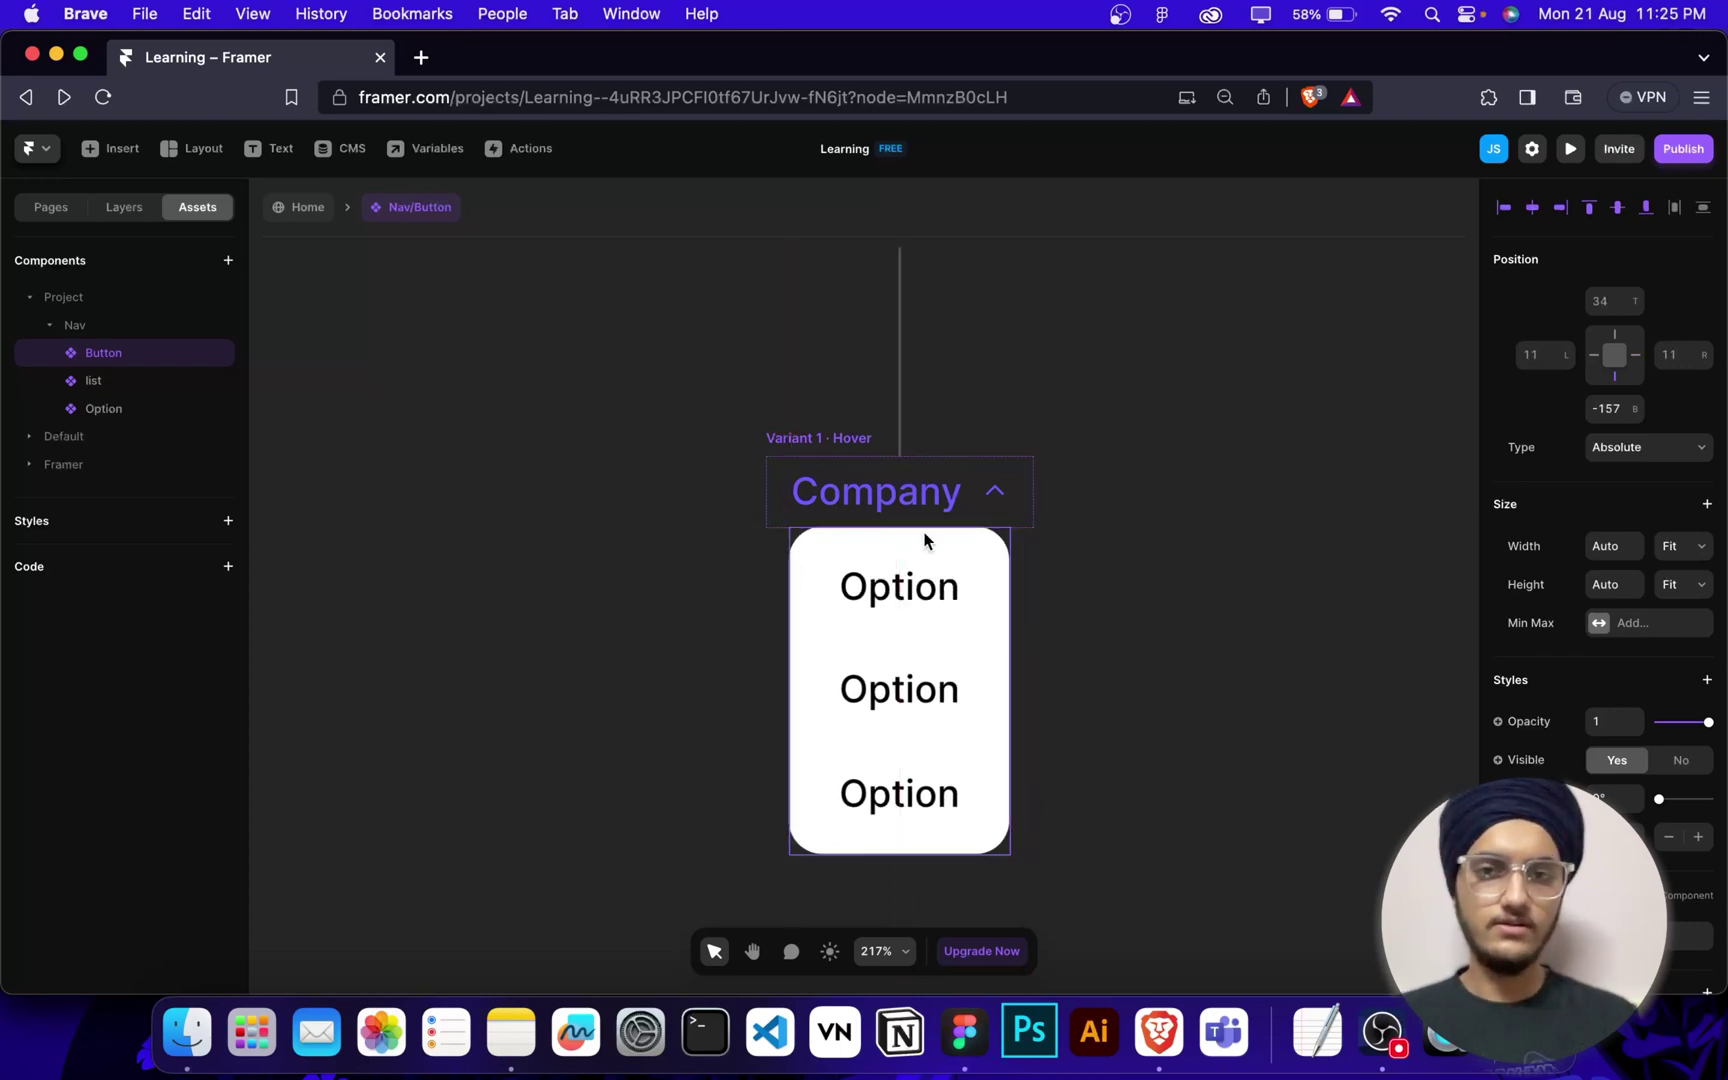
{"action": "scroll", "coordinate": [961, 432], "scroll_direction": "up", "scroll_amount": 5}
Preview the Company button live and hover it to check the Option list appears.
{"action": "scroll", "coordinate": [961, 432], "scroll_direction": "down", "scroll_amount": 3}
{"action": "left_click", "coordinate": [872, 440]}
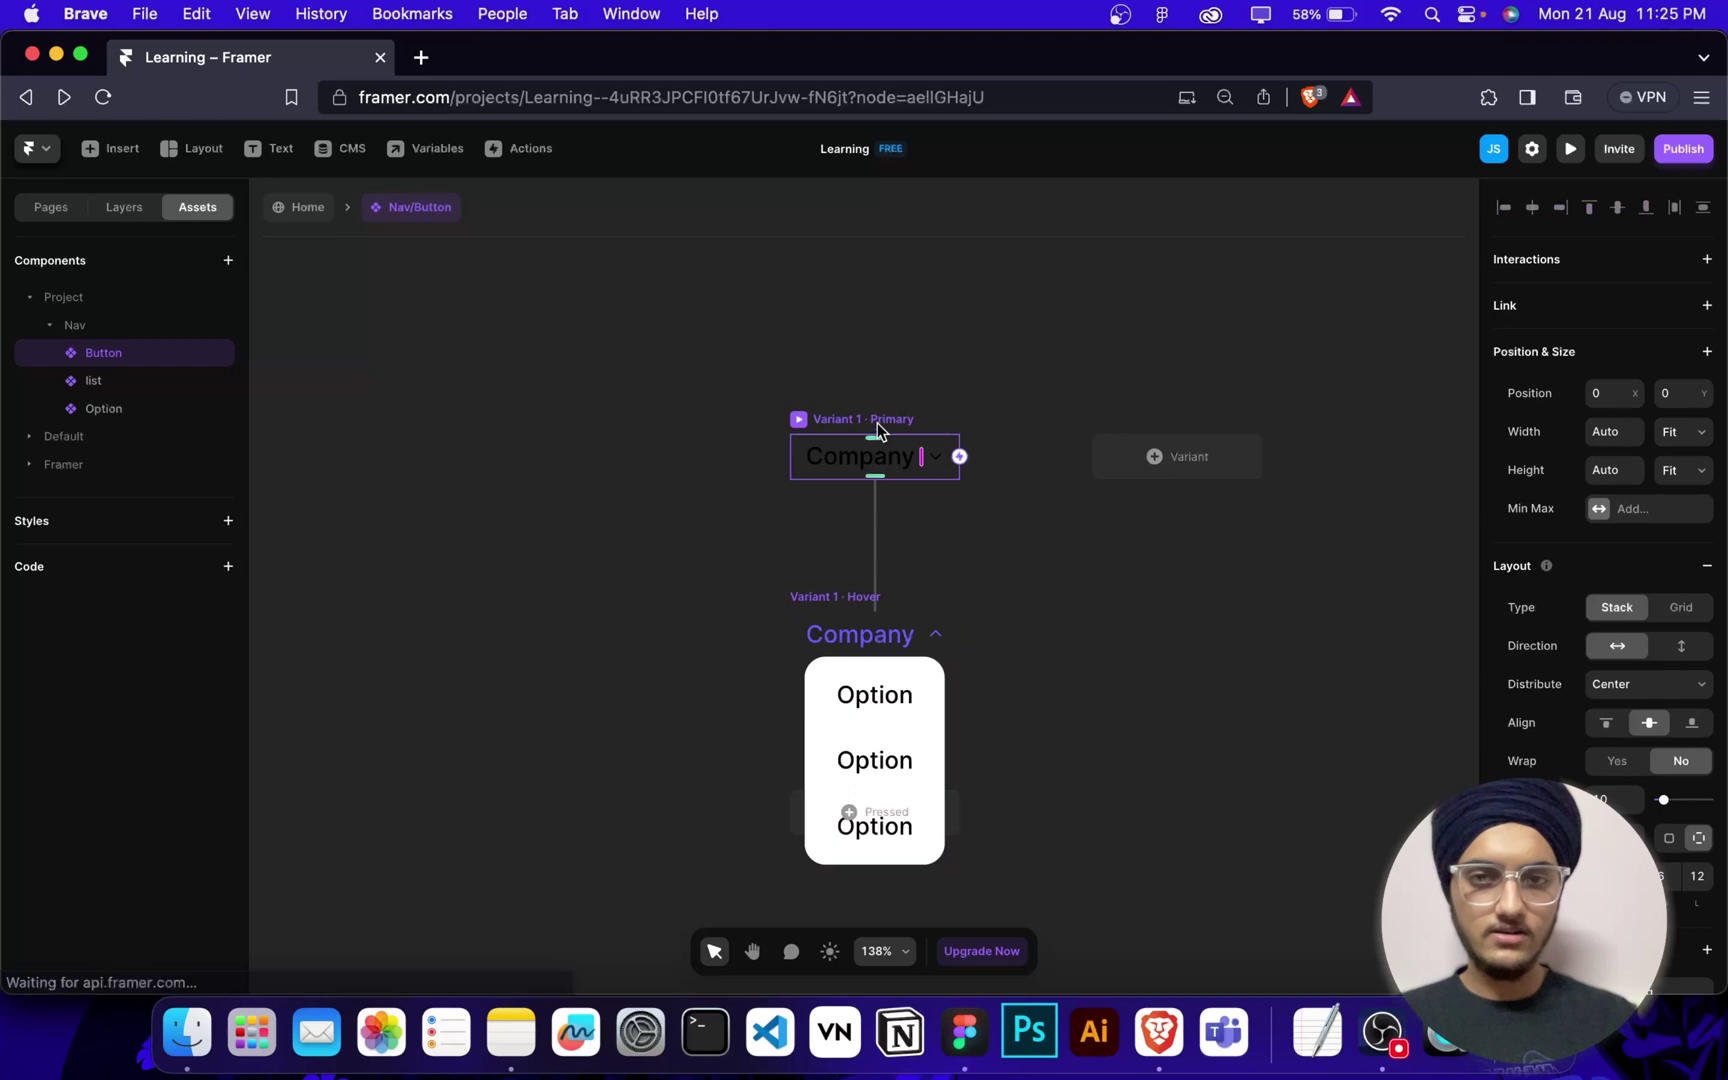
{"action": "left_click", "coordinate": [799, 420]}
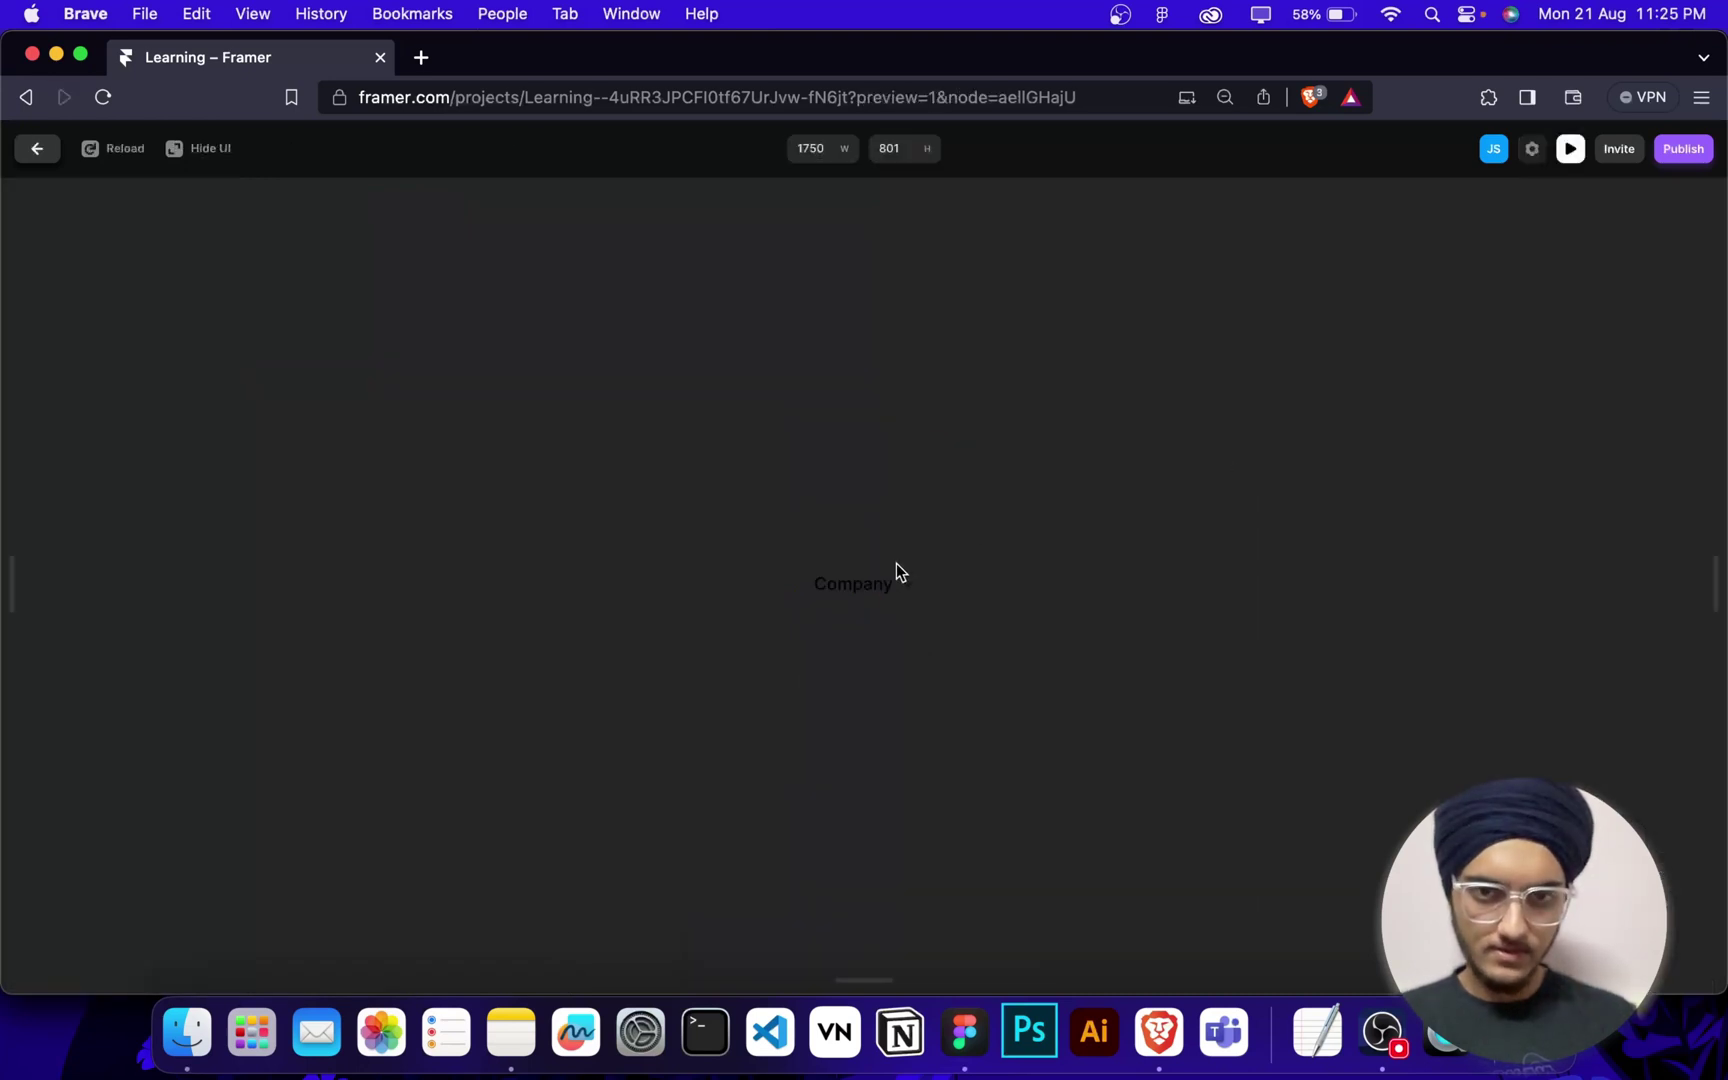
{"action": "mouse_move", "coordinate": [890, 571]}
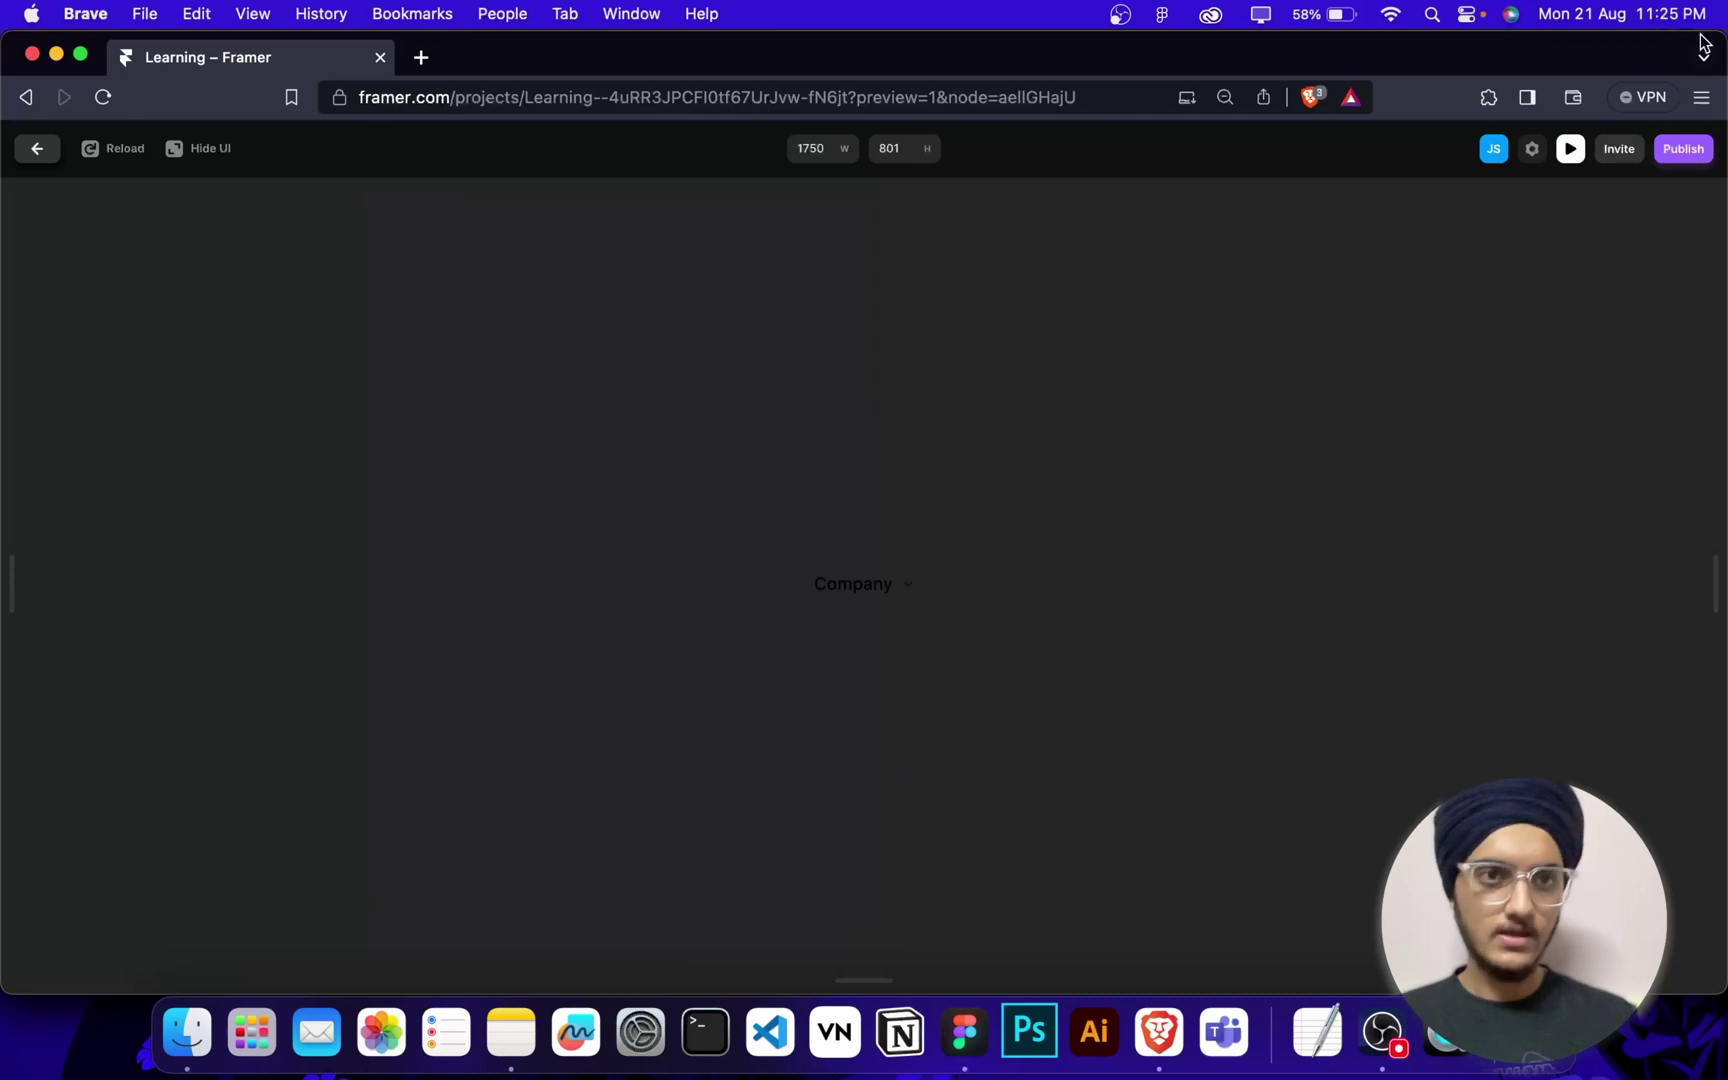
{"action": "left_click", "coordinate": [1571, 150]}
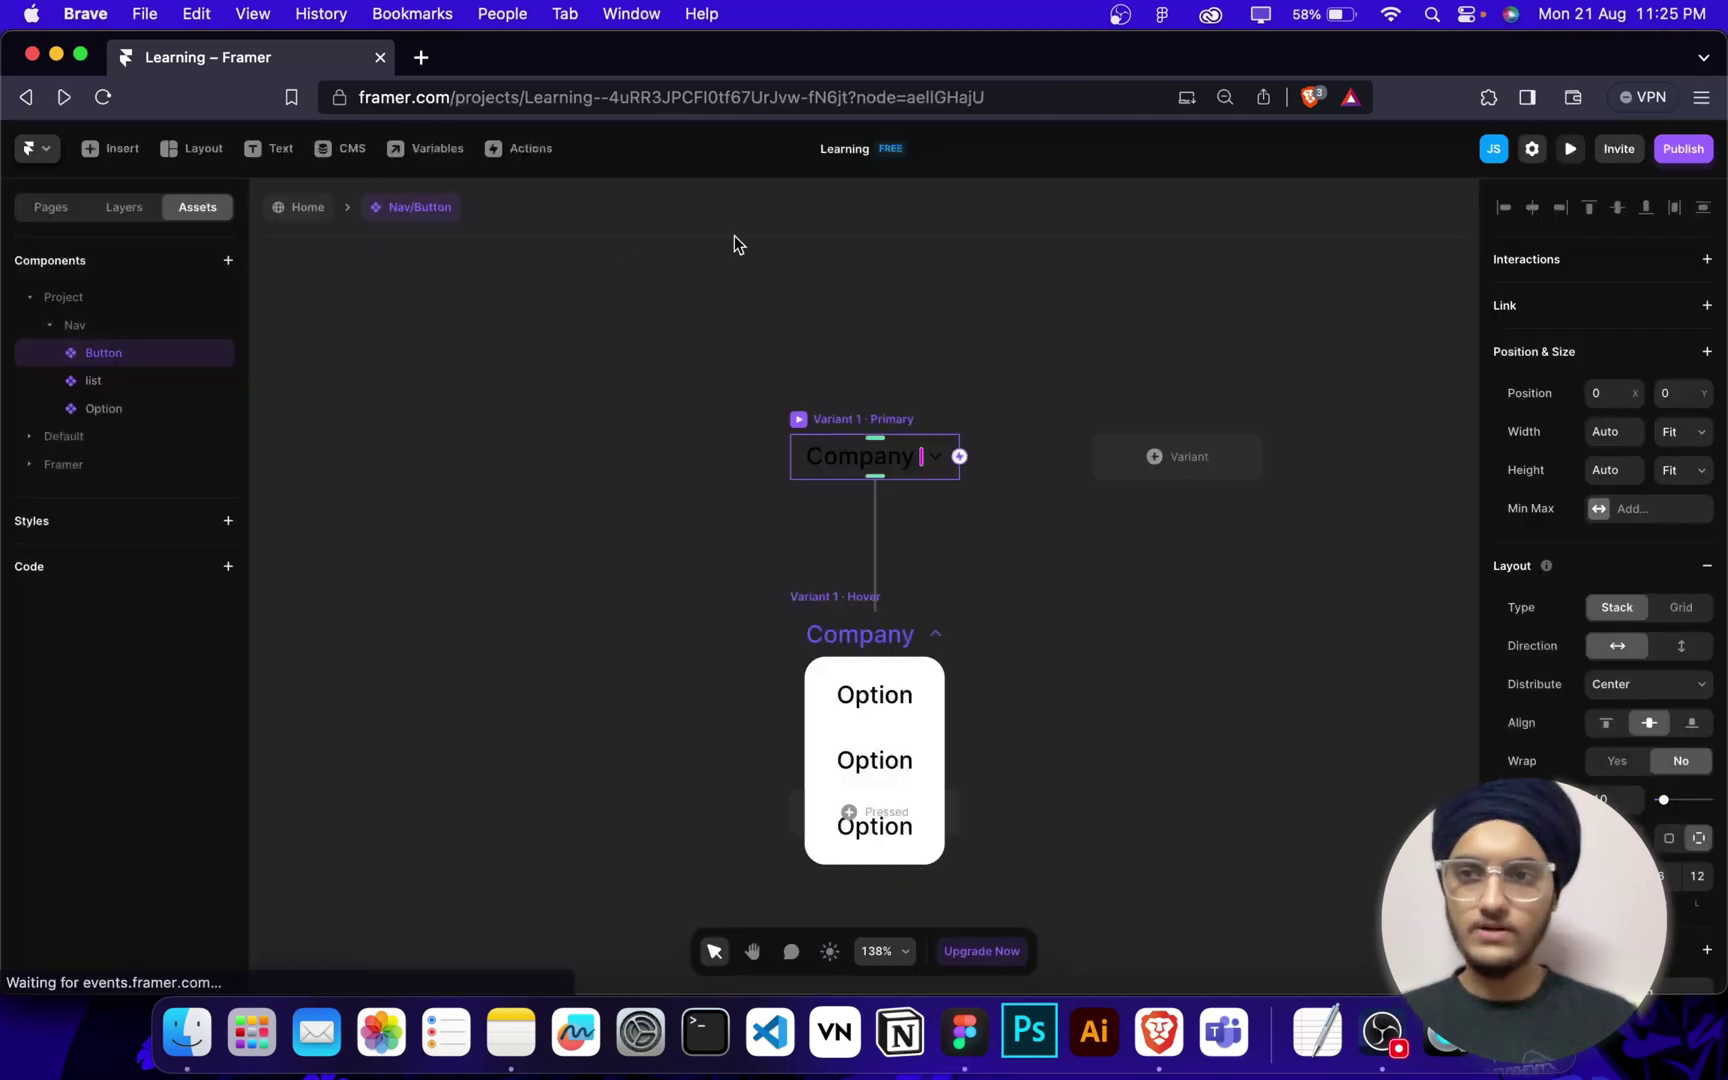
Add the Nav/Button component to the Team Library.
{"action": "right_click", "coordinate": [108, 358]}
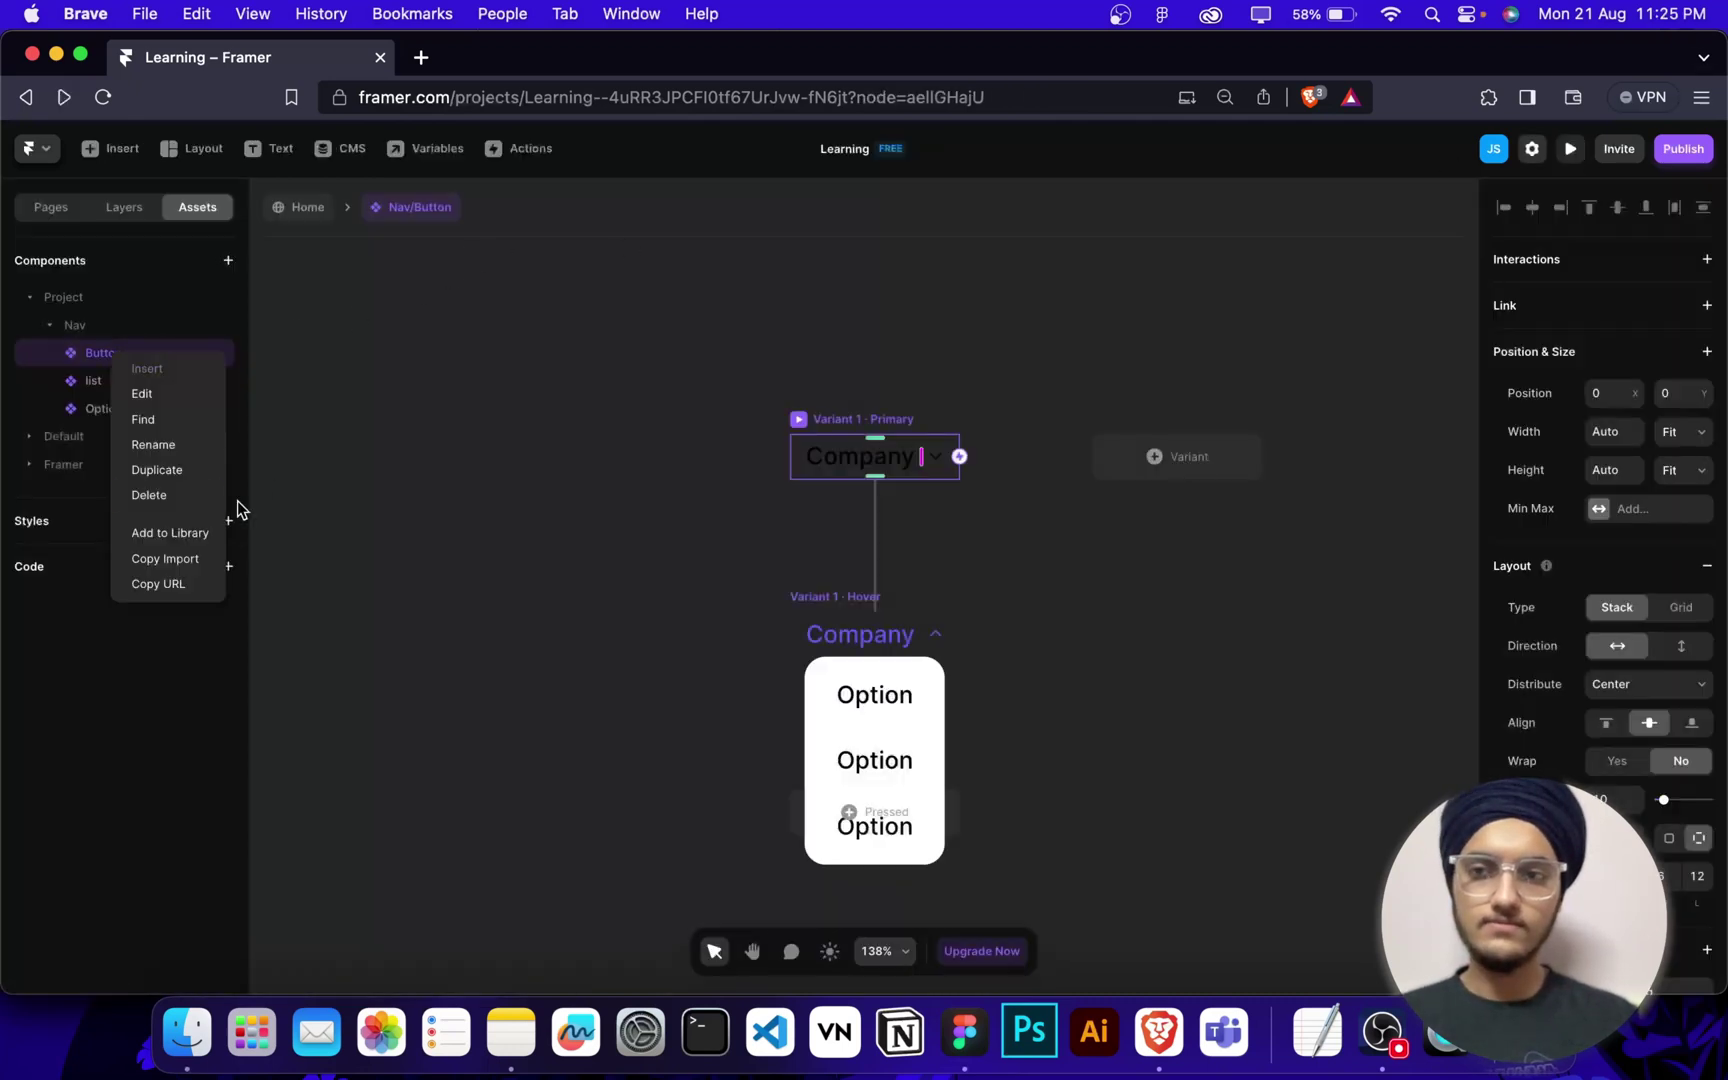
{"action": "left_click", "coordinate": [176, 536]}
{"action": "left_click", "coordinate": [921, 603]}
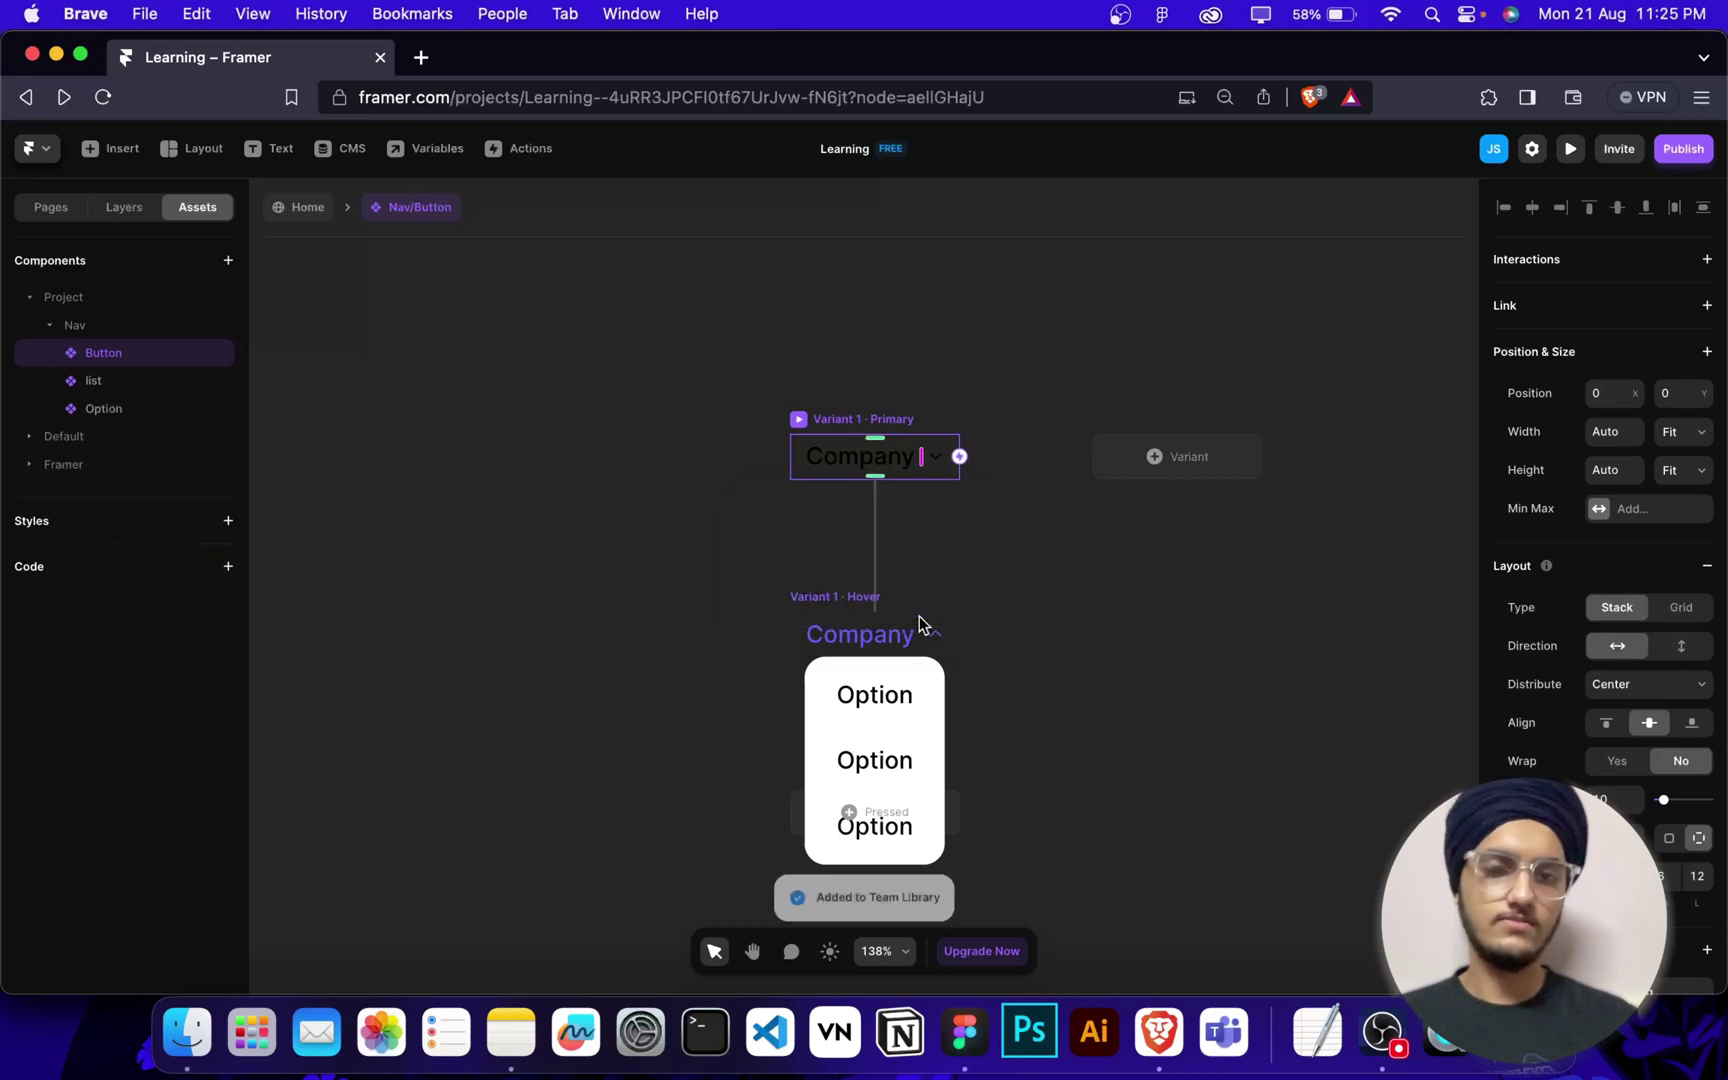
{"action": "left_click", "coordinate": [60, 214]}
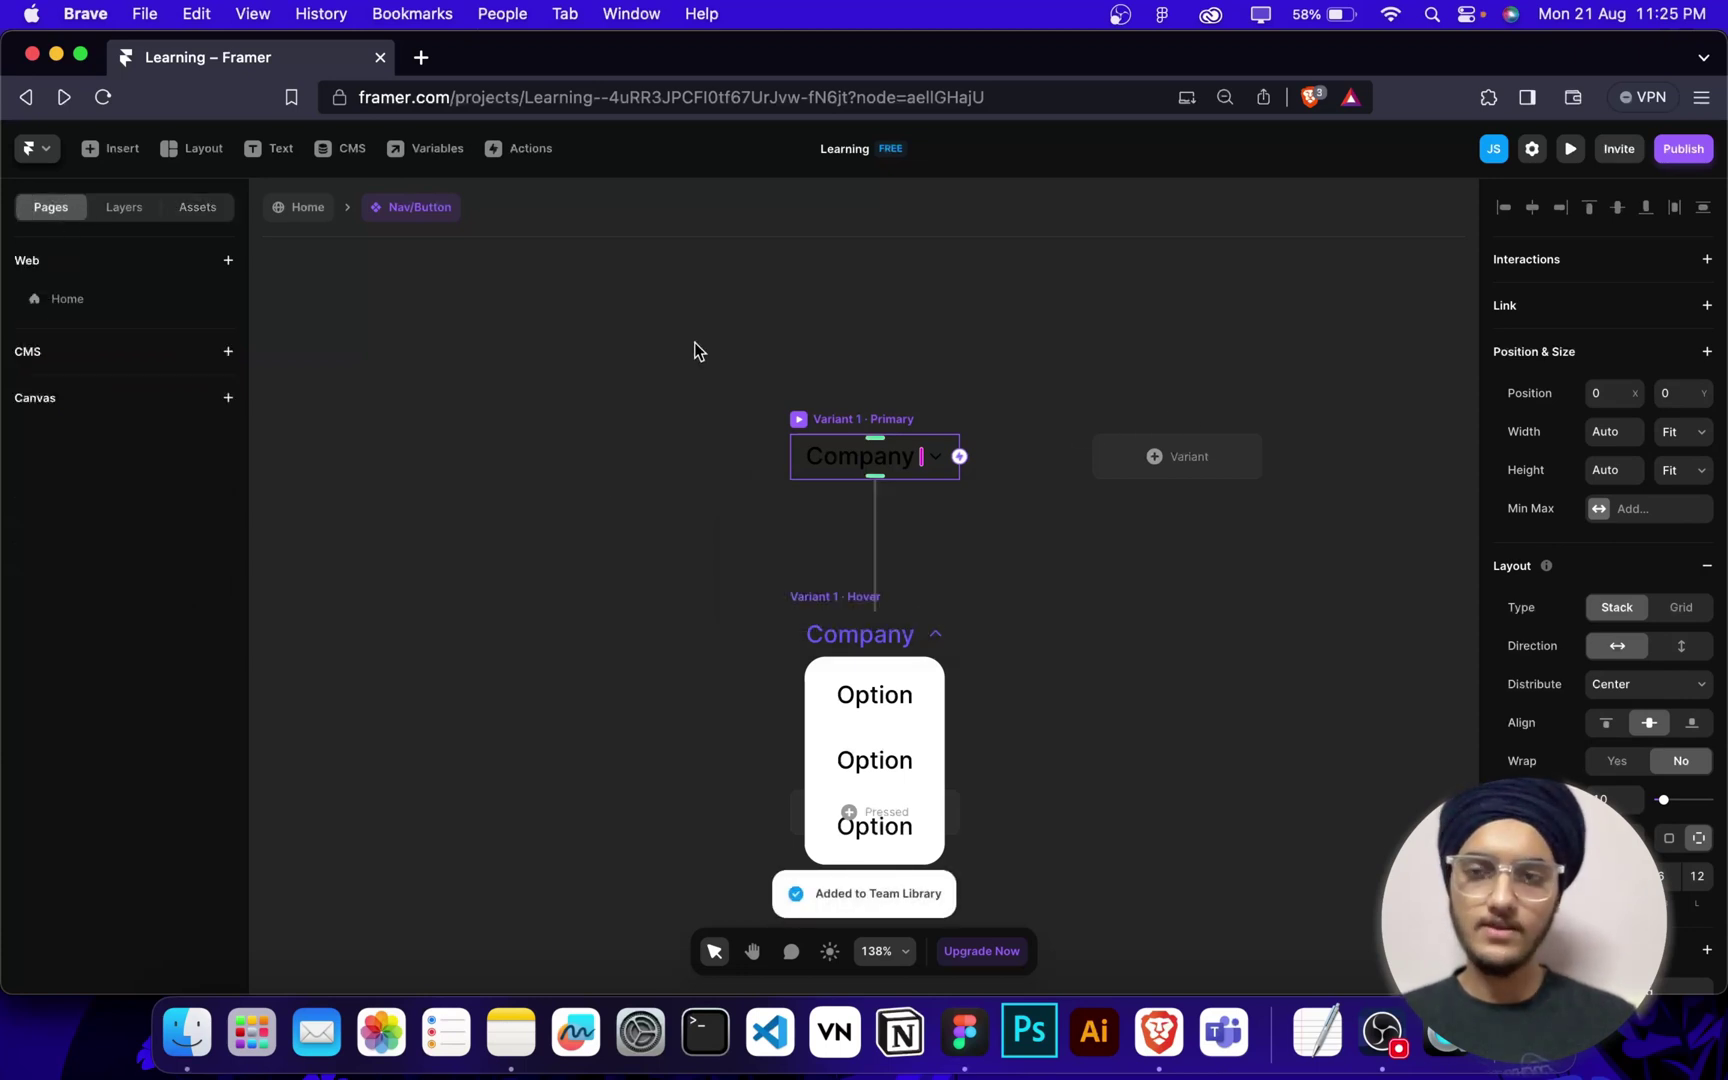
On Home, delete the old Company nav item and insert a Nav/Button instance.
{"action": "left_click", "coordinate": [122, 292]}
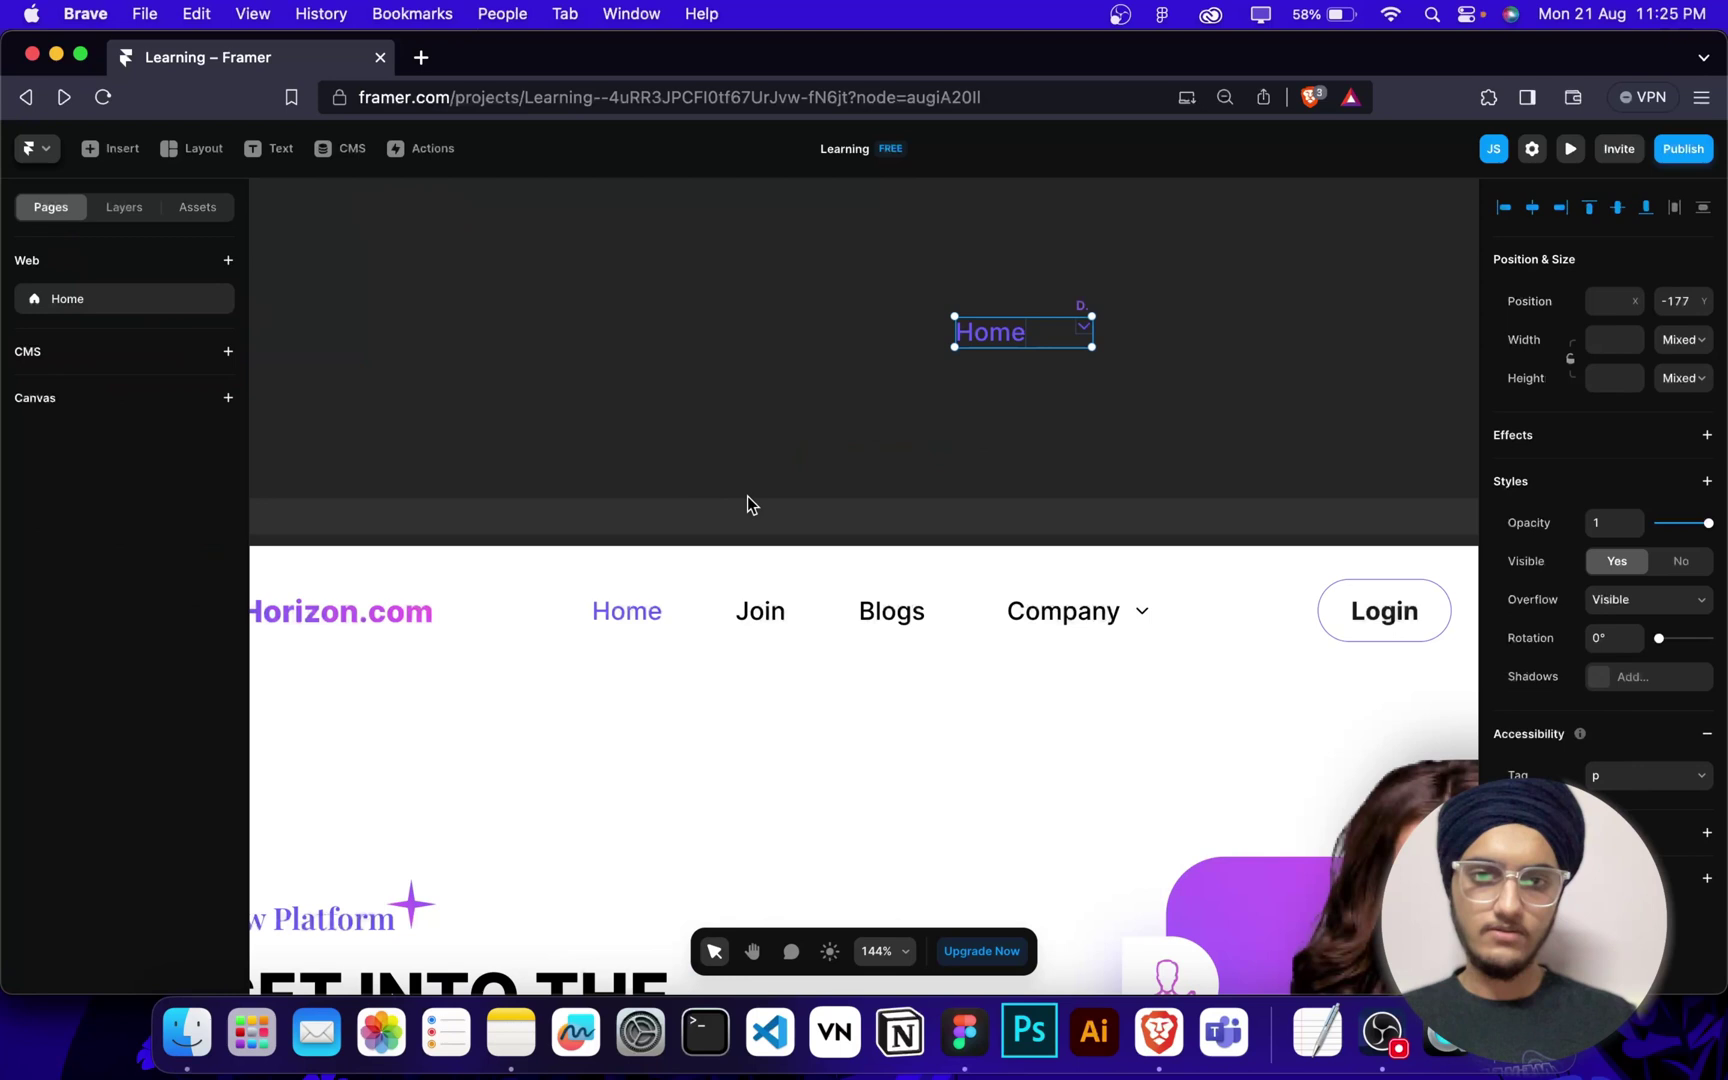
{"action": "left_click", "coordinate": [1086, 500]}
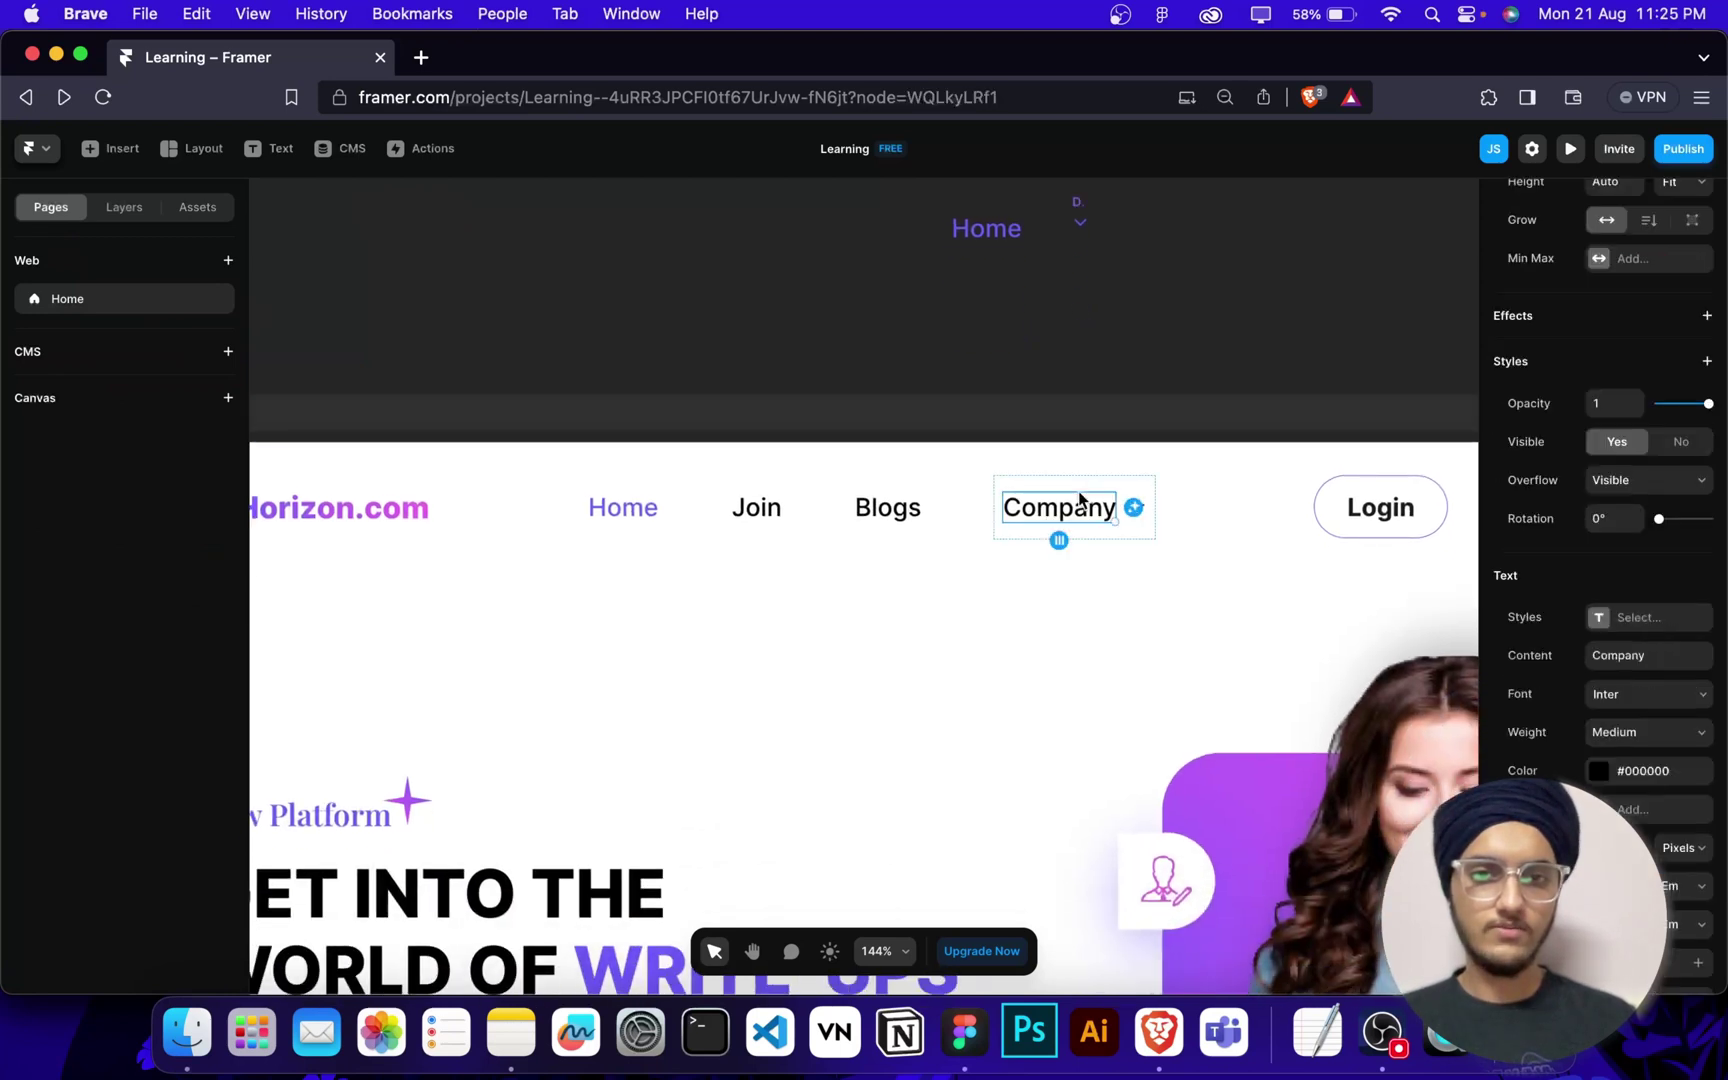
{"action": "key", "text": "Delete"}
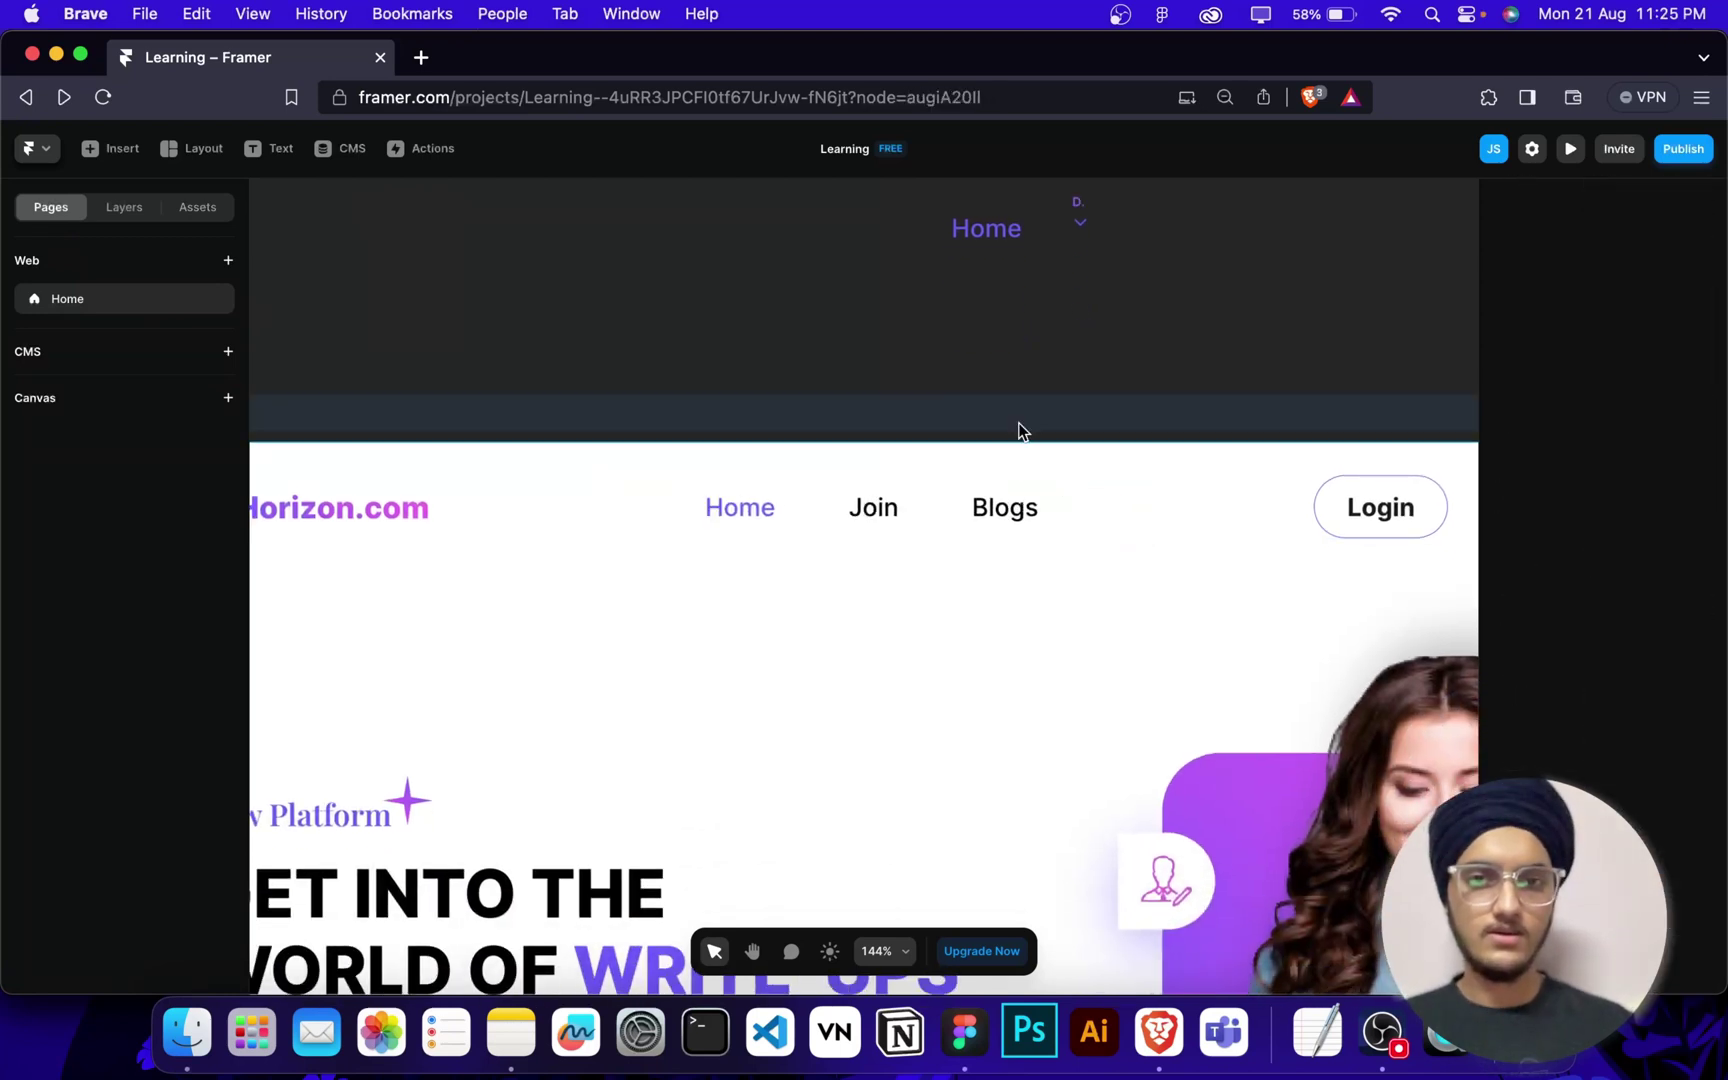
{"action": "key", "text": "super+k"}
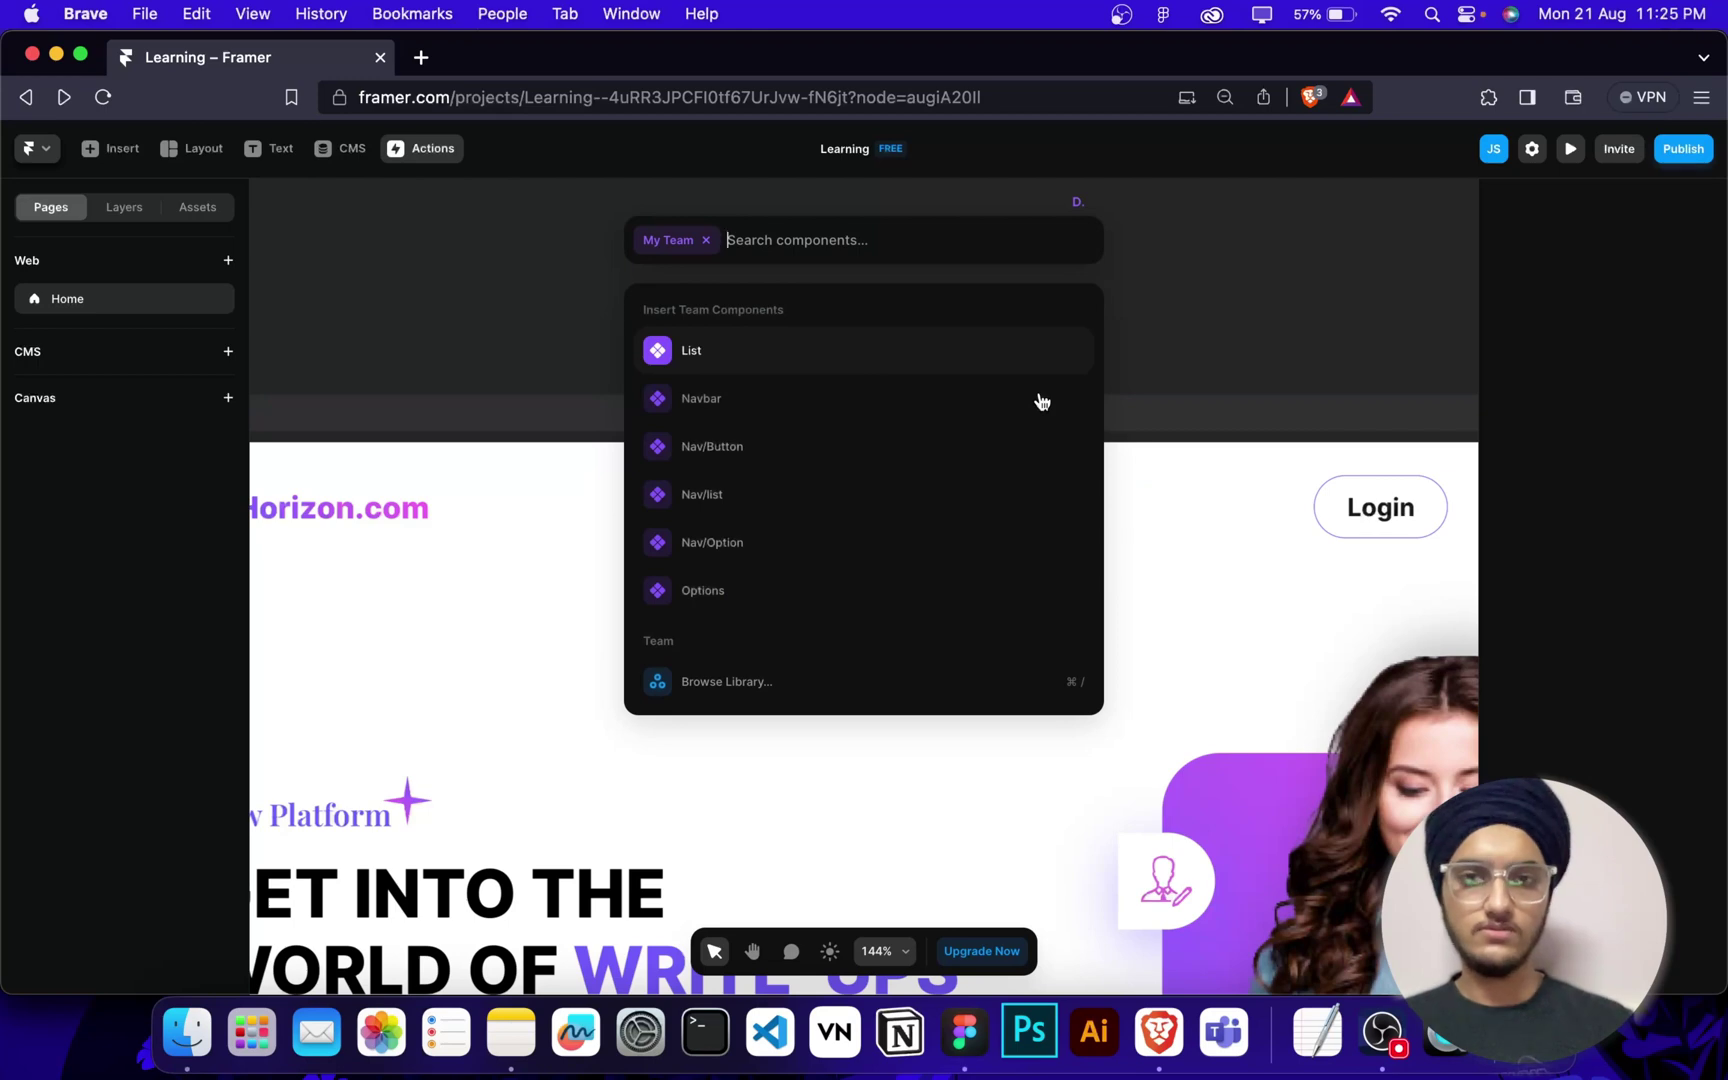
{"action": "left_click", "coordinate": [985, 446]}
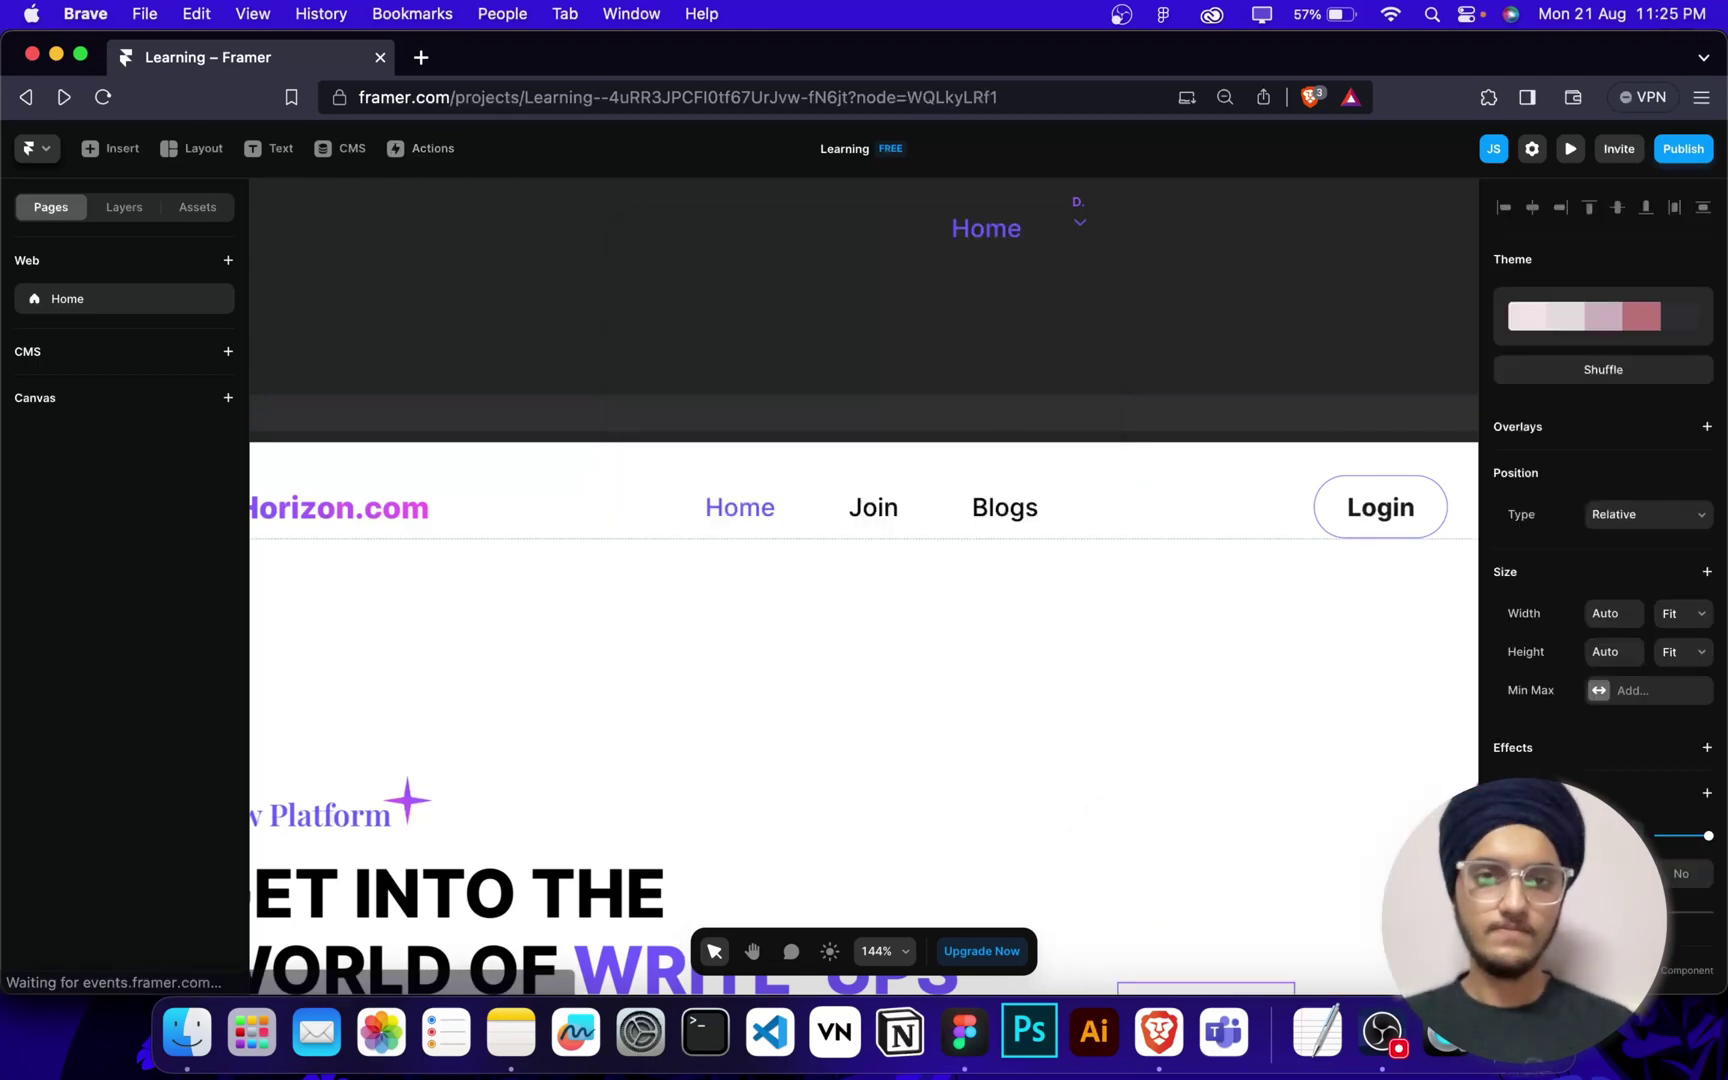
{"action": "scroll", "coordinate": [716, 808], "scroll_direction": "down", "scroll_amount": 5}
{"action": "scroll", "coordinate": [716, 808], "scroll_direction": "down", "scroll_amount": 3}
{"action": "scroll", "coordinate": [800, 830], "scroll_direction": "up", "scroll_amount": 3}
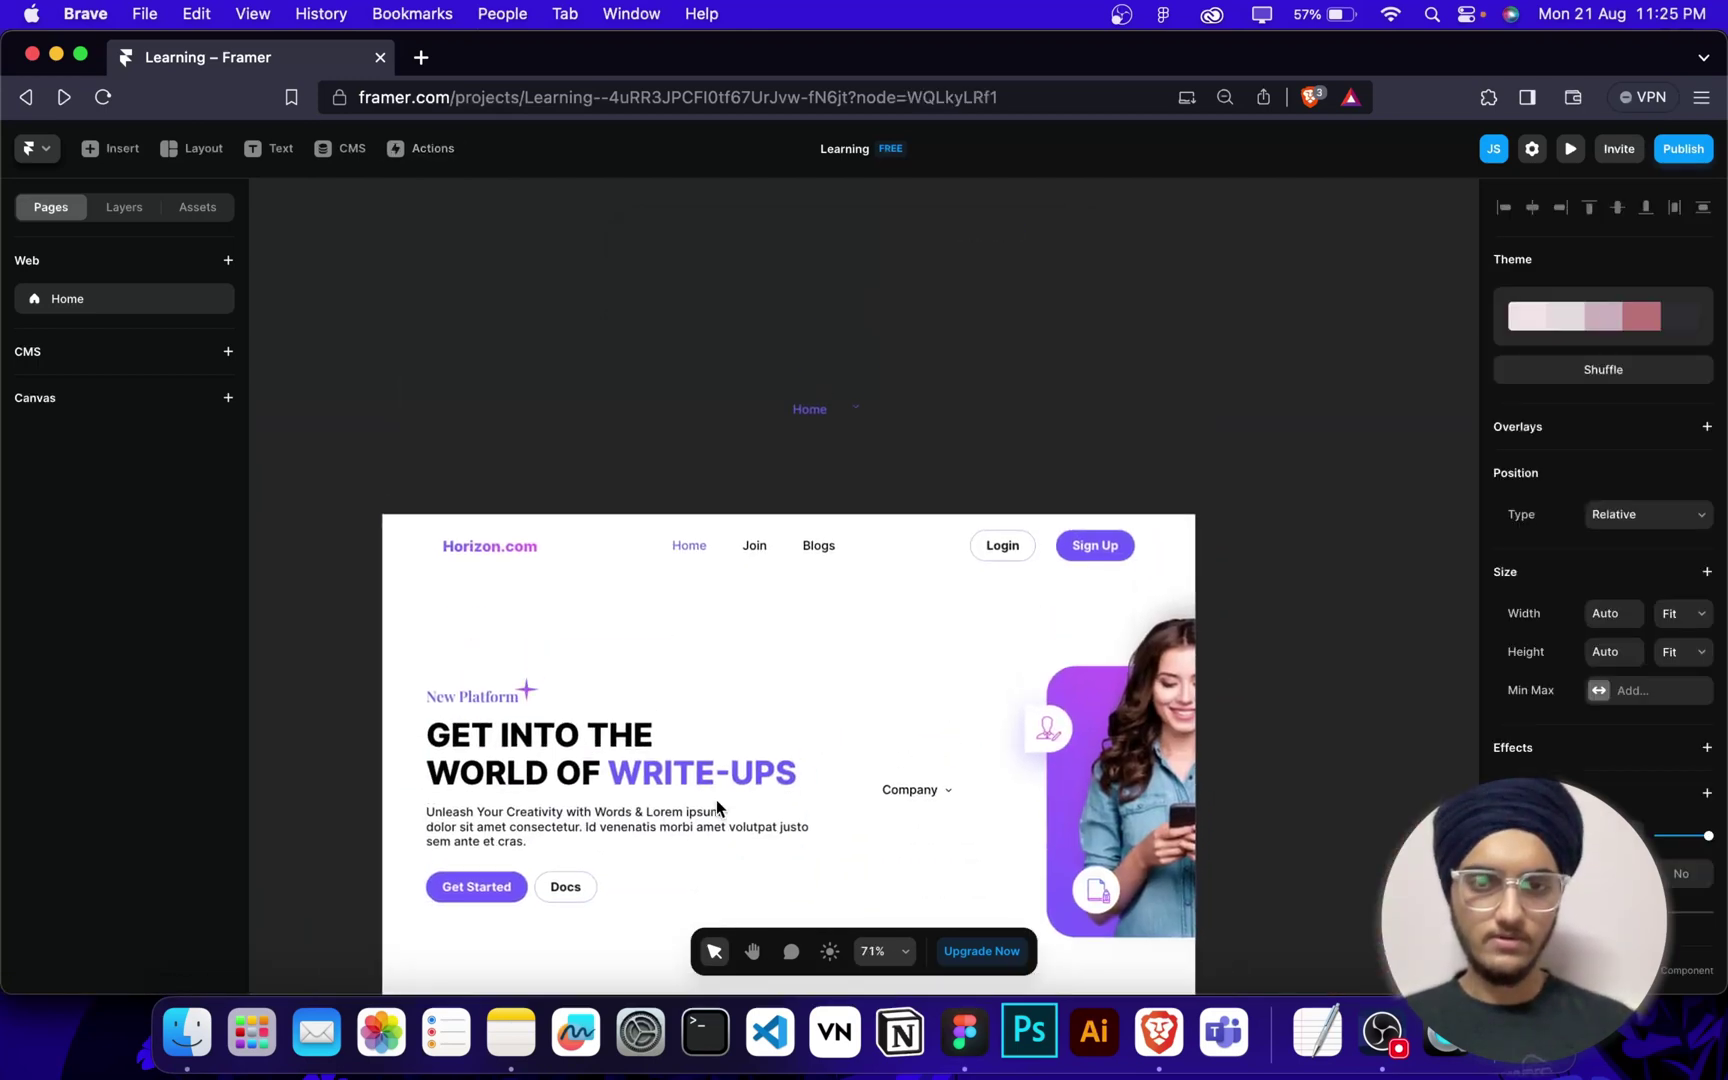
Move the Company dropdown out of the hero and paste it after Blogs in the nav.
{"action": "left_click", "coordinate": [910, 853]}
{"action": "key", "text": "Delete"}
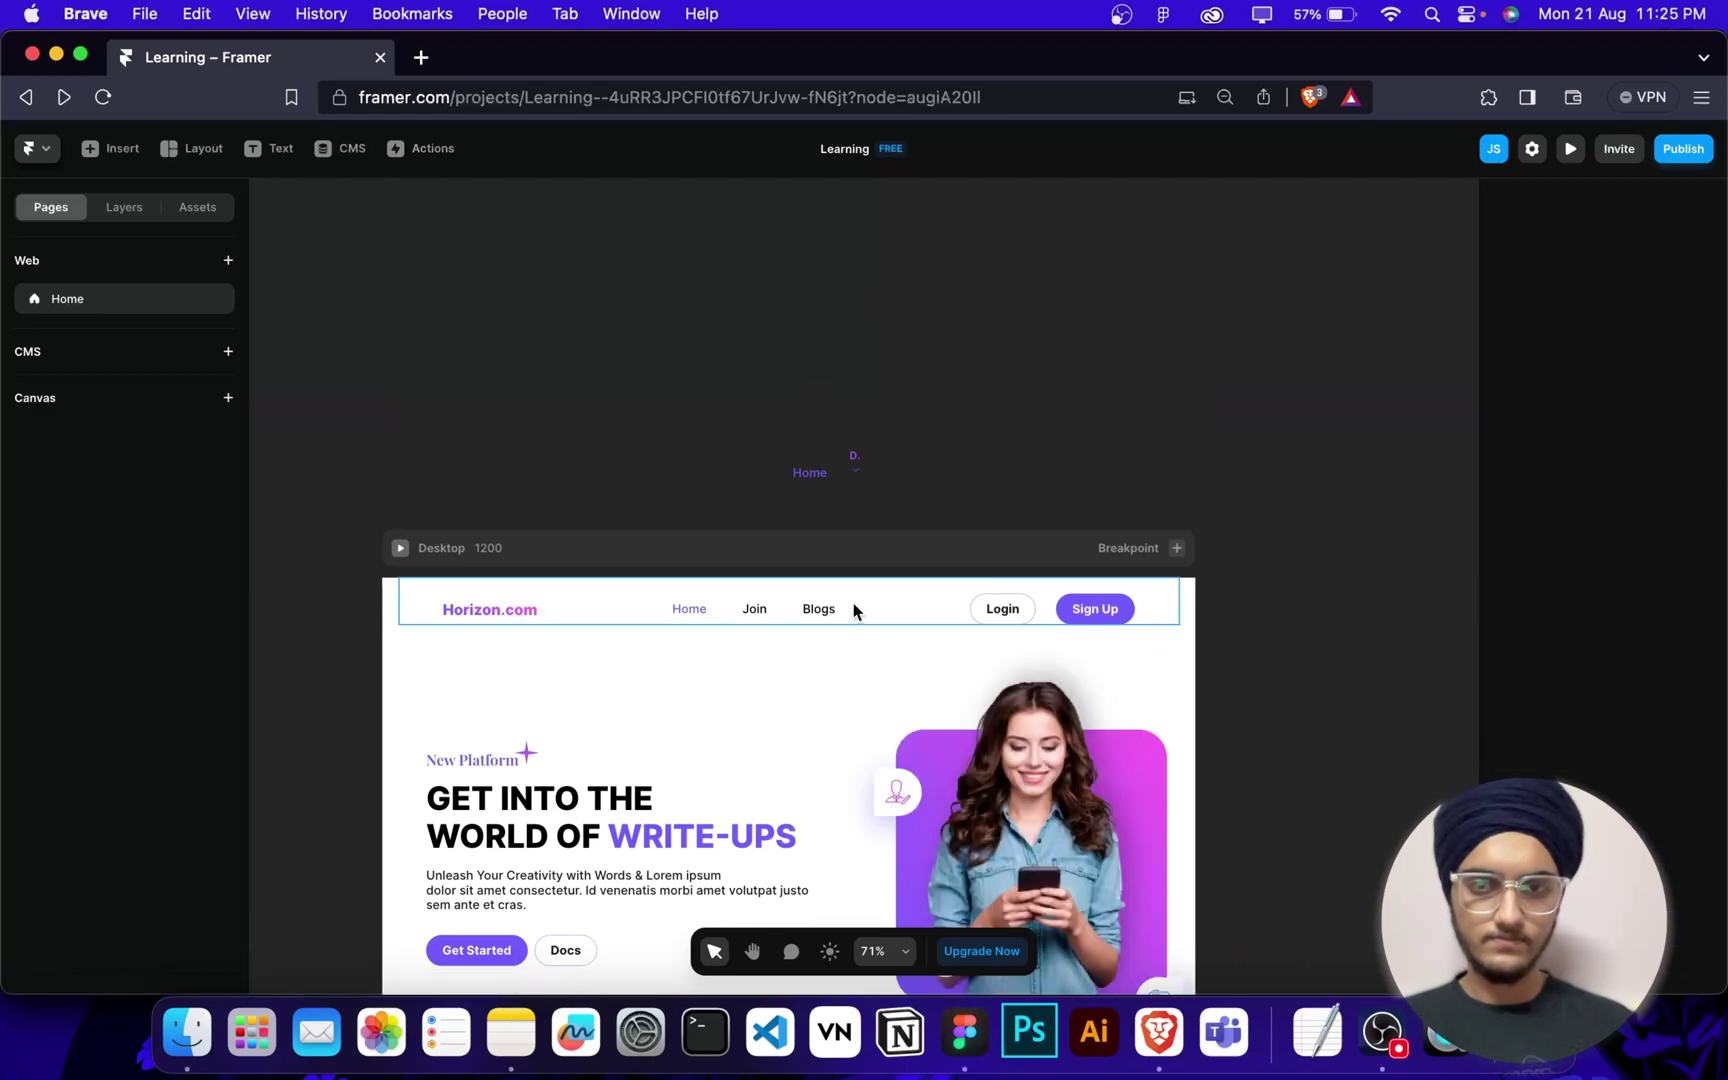
{"action": "left_click", "coordinate": [837, 608]}
{"action": "left_click", "coordinate": [833, 612]}
{"action": "key", "text": "cmd+v"}
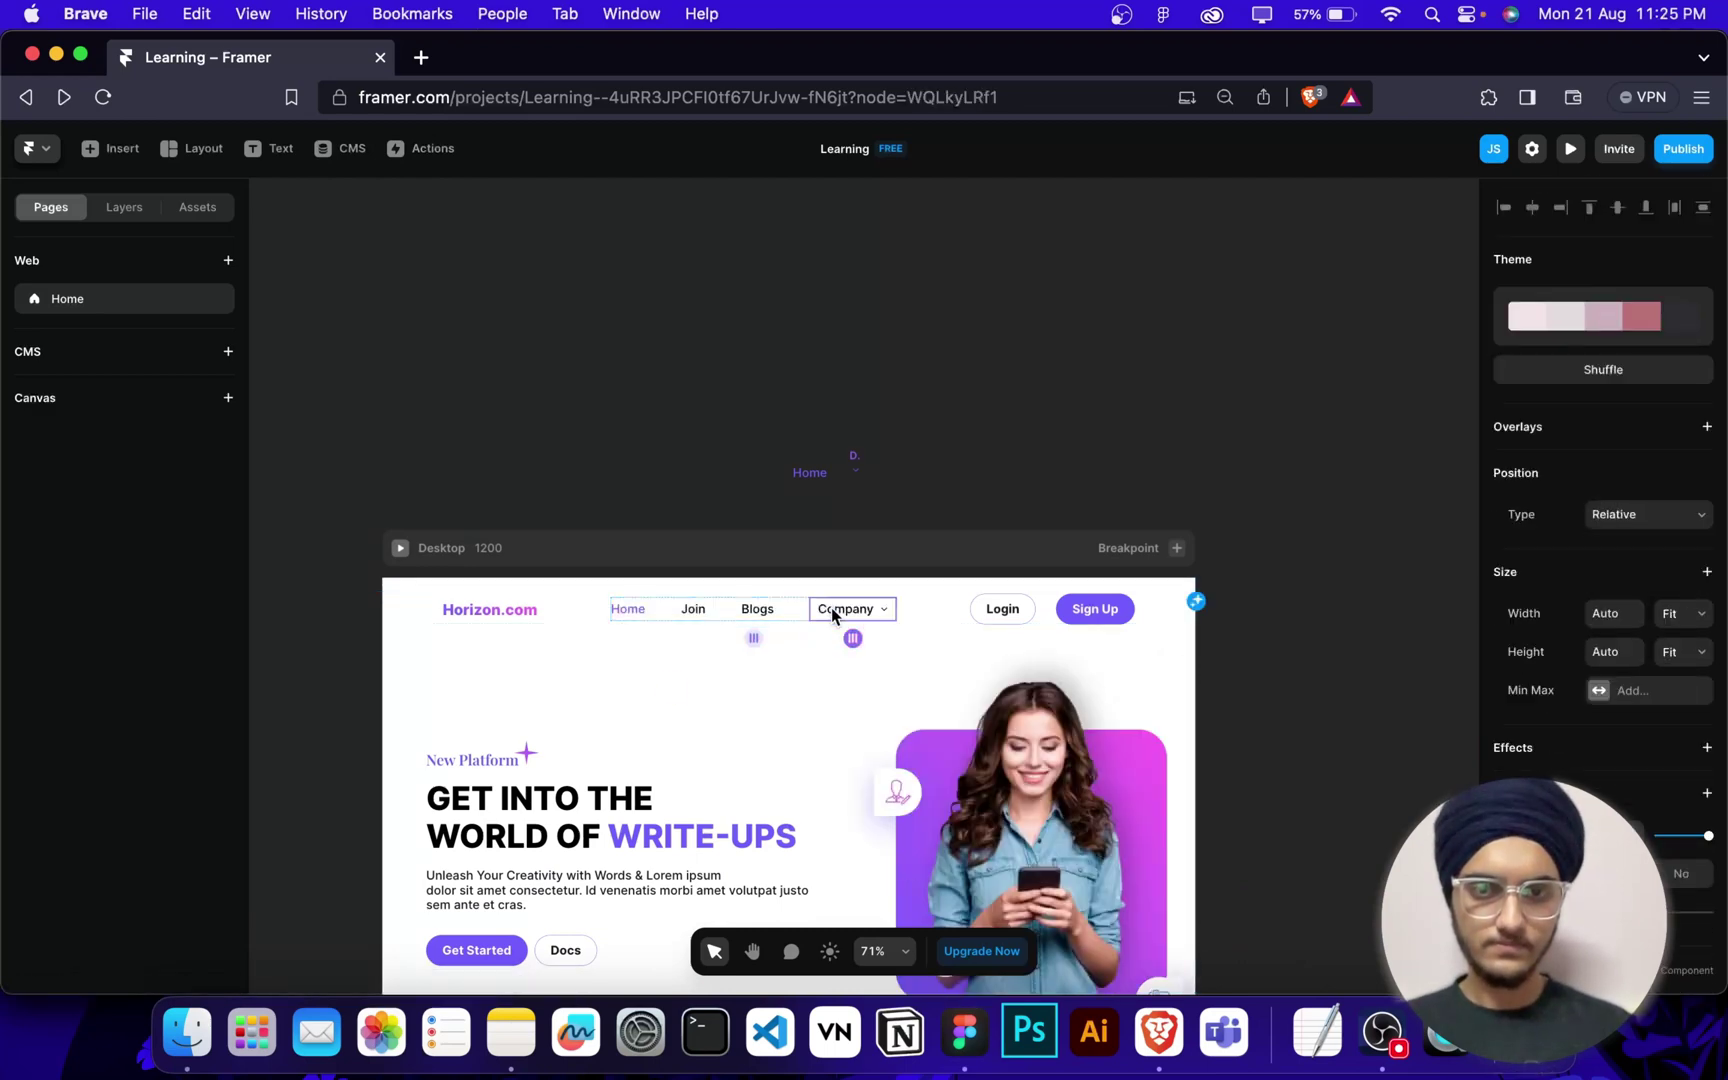
{"action": "left_click", "coordinate": [932, 500]}
{"action": "scroll", "coordinate": [811, 522], "scroll_direction": "up", "scroll_amount": 3}
{"action": "scroll", "coordinate": [740, 501], "scroll_direction": "down", "scroll_amount": 2}
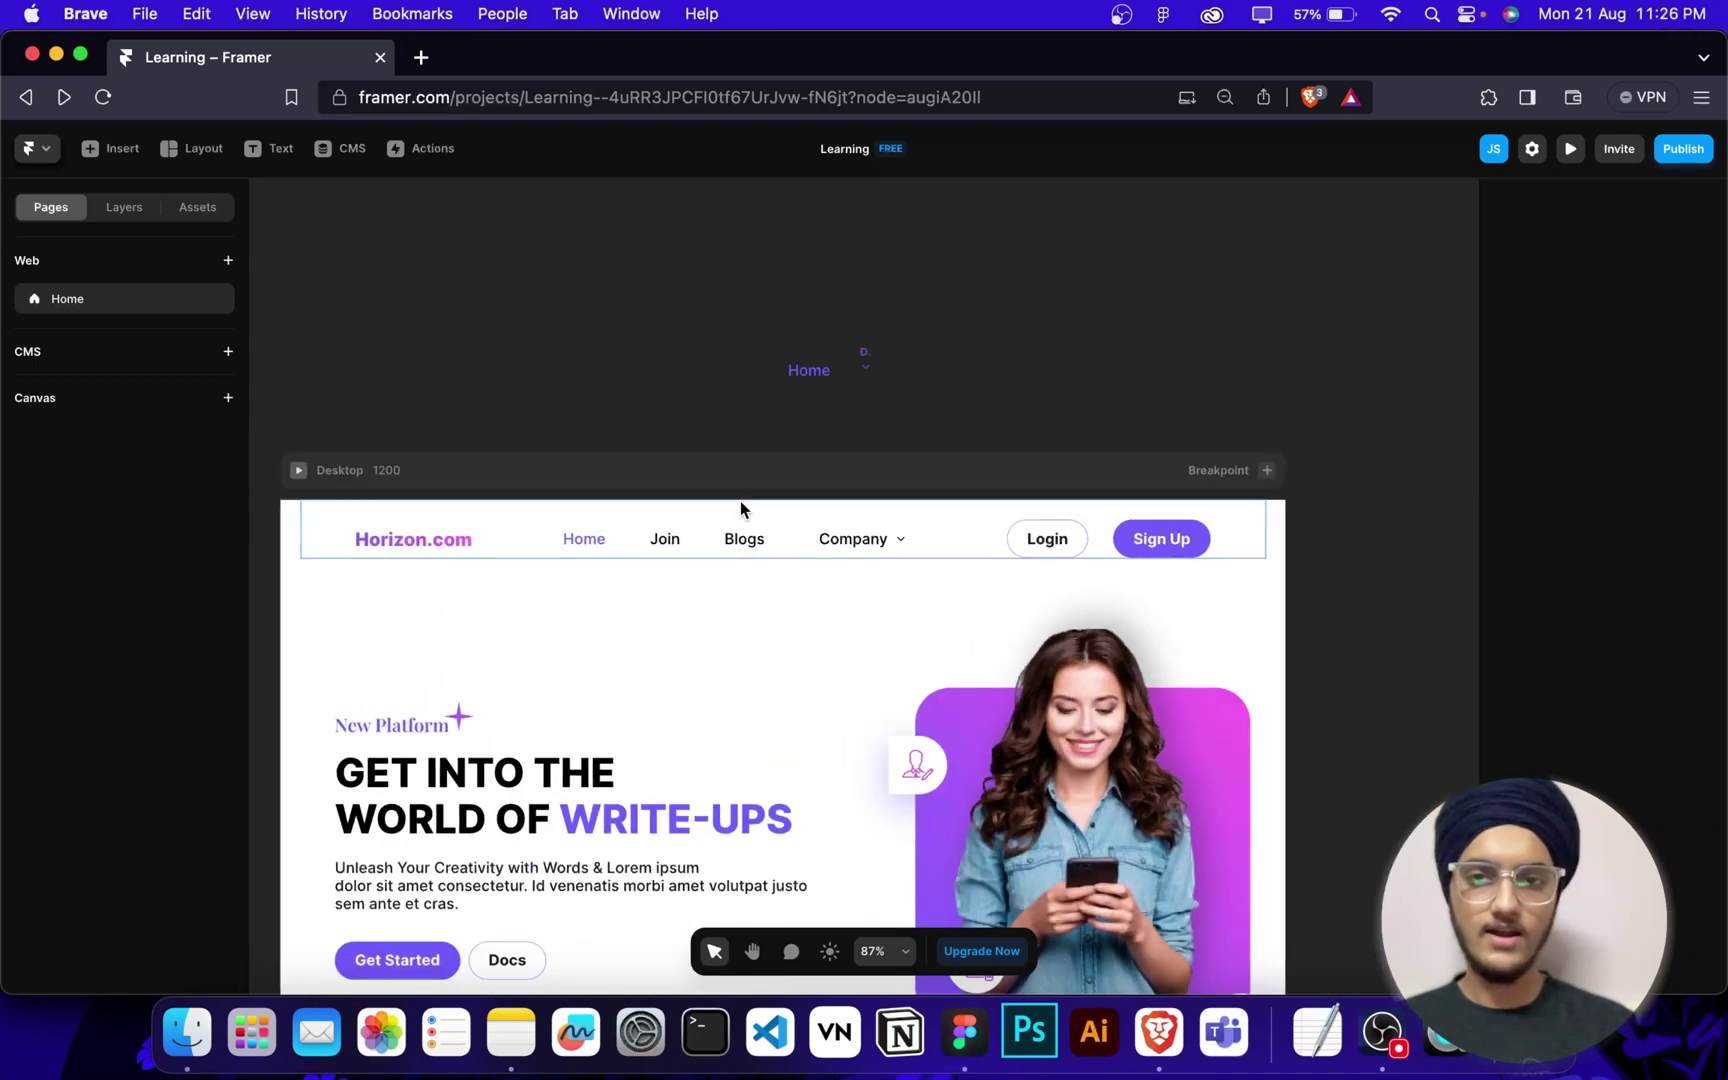
Preview the Home page and test that Company drops down three Options.
{"action": "left_click", "coordinate": [298, 470]}
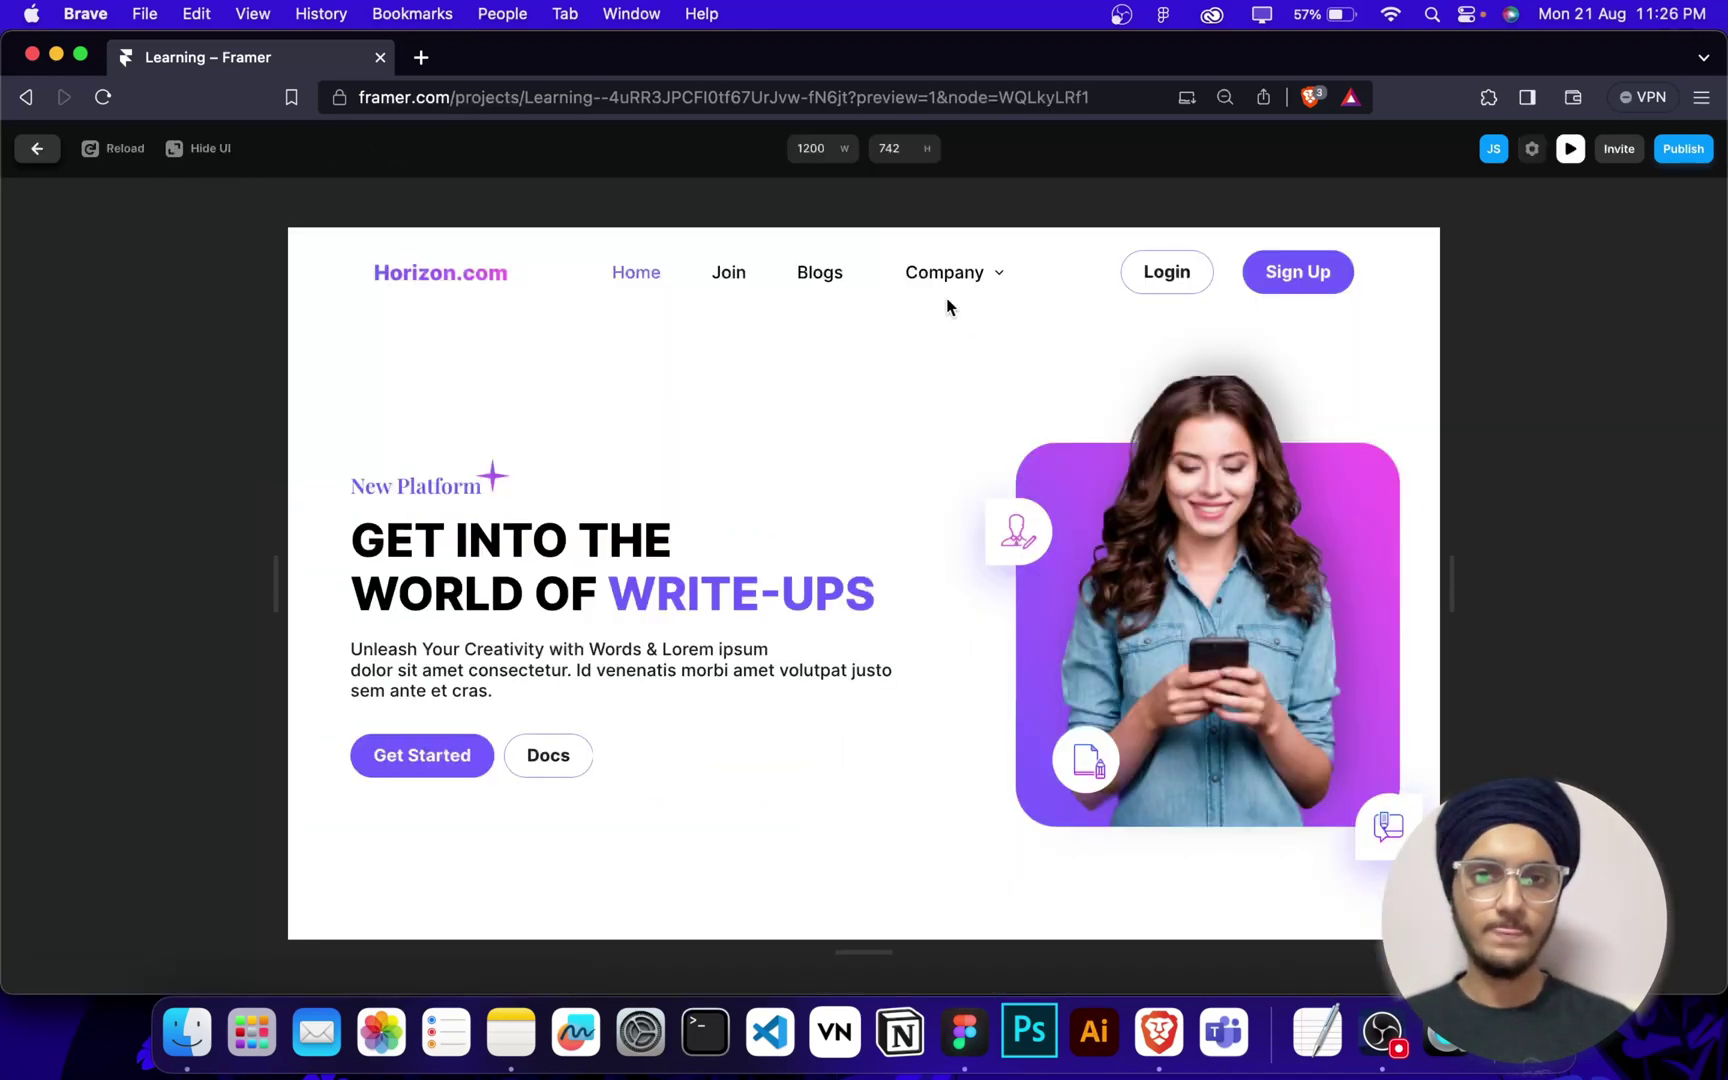
{"action": "left_click", "coordinate": [975, 275]}
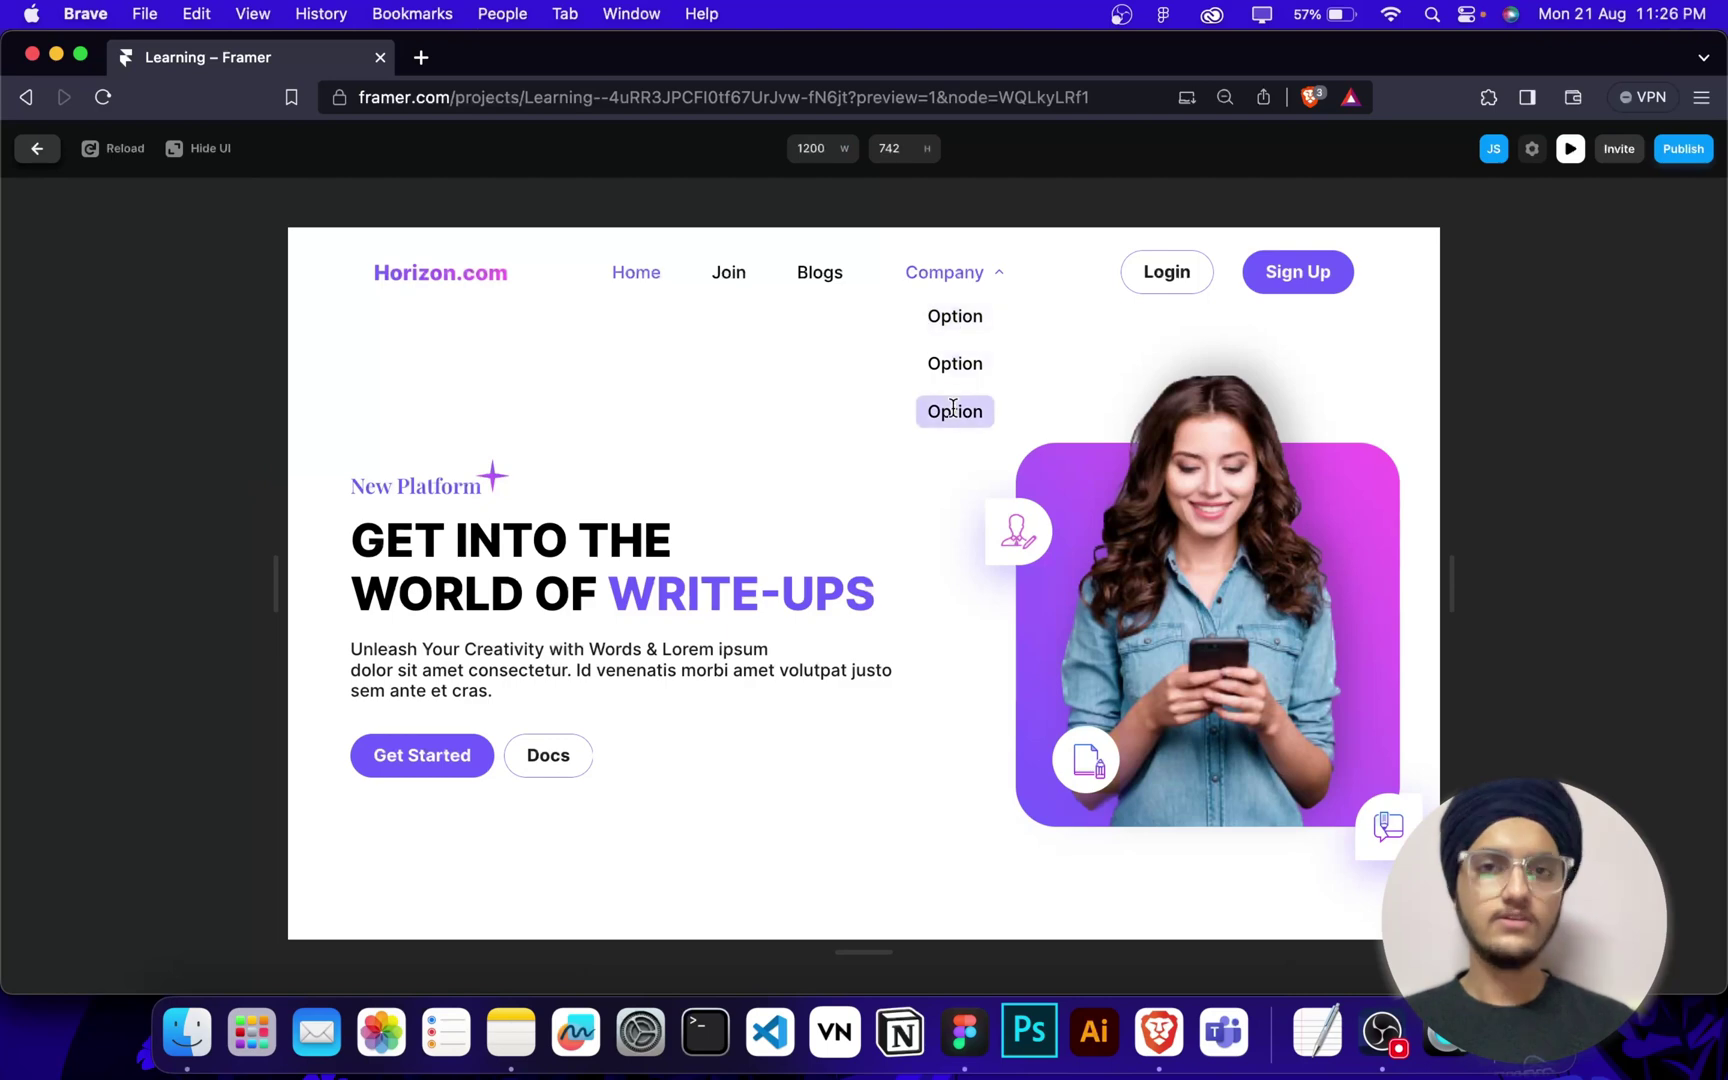
{"action": "left_click", "coordinate": [969, 320]}
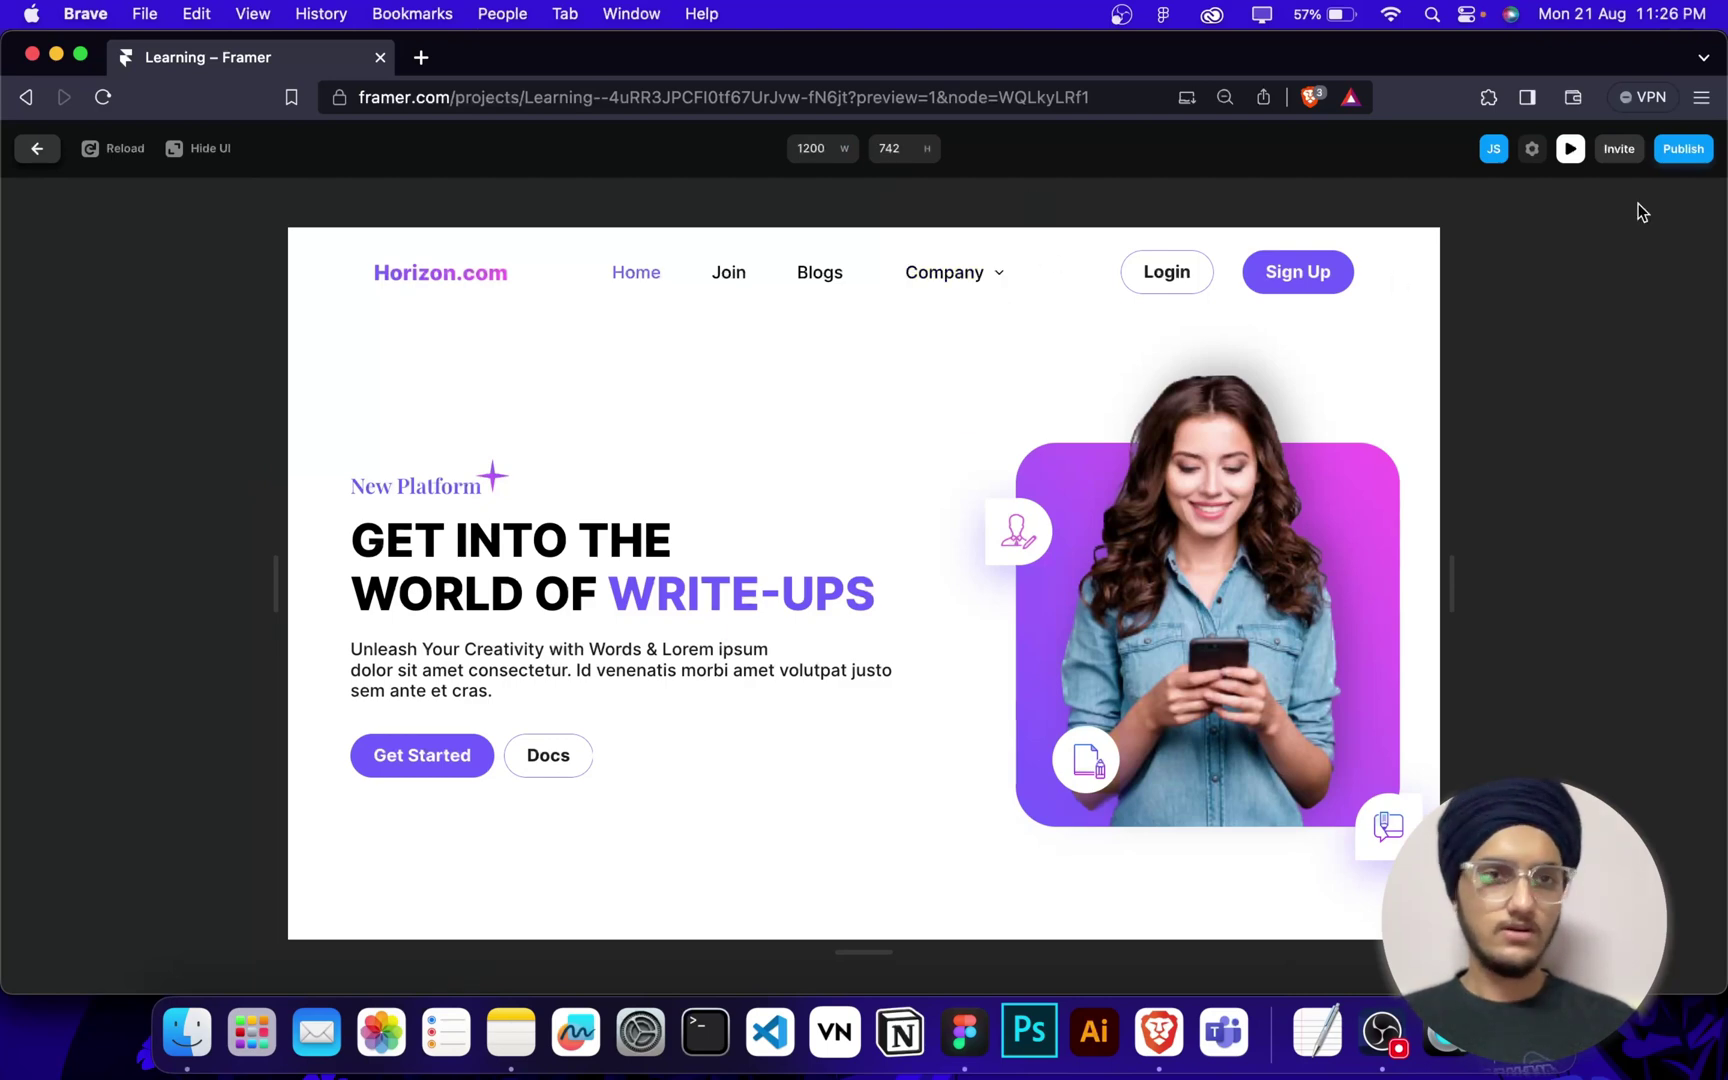
{"action": "left_click", "coordinate": [1577, 157]}
Give the Nav/list card a box shadow with Y 12 and blur 40.
{"action": "left_click", "coordinate": [181, 220]}
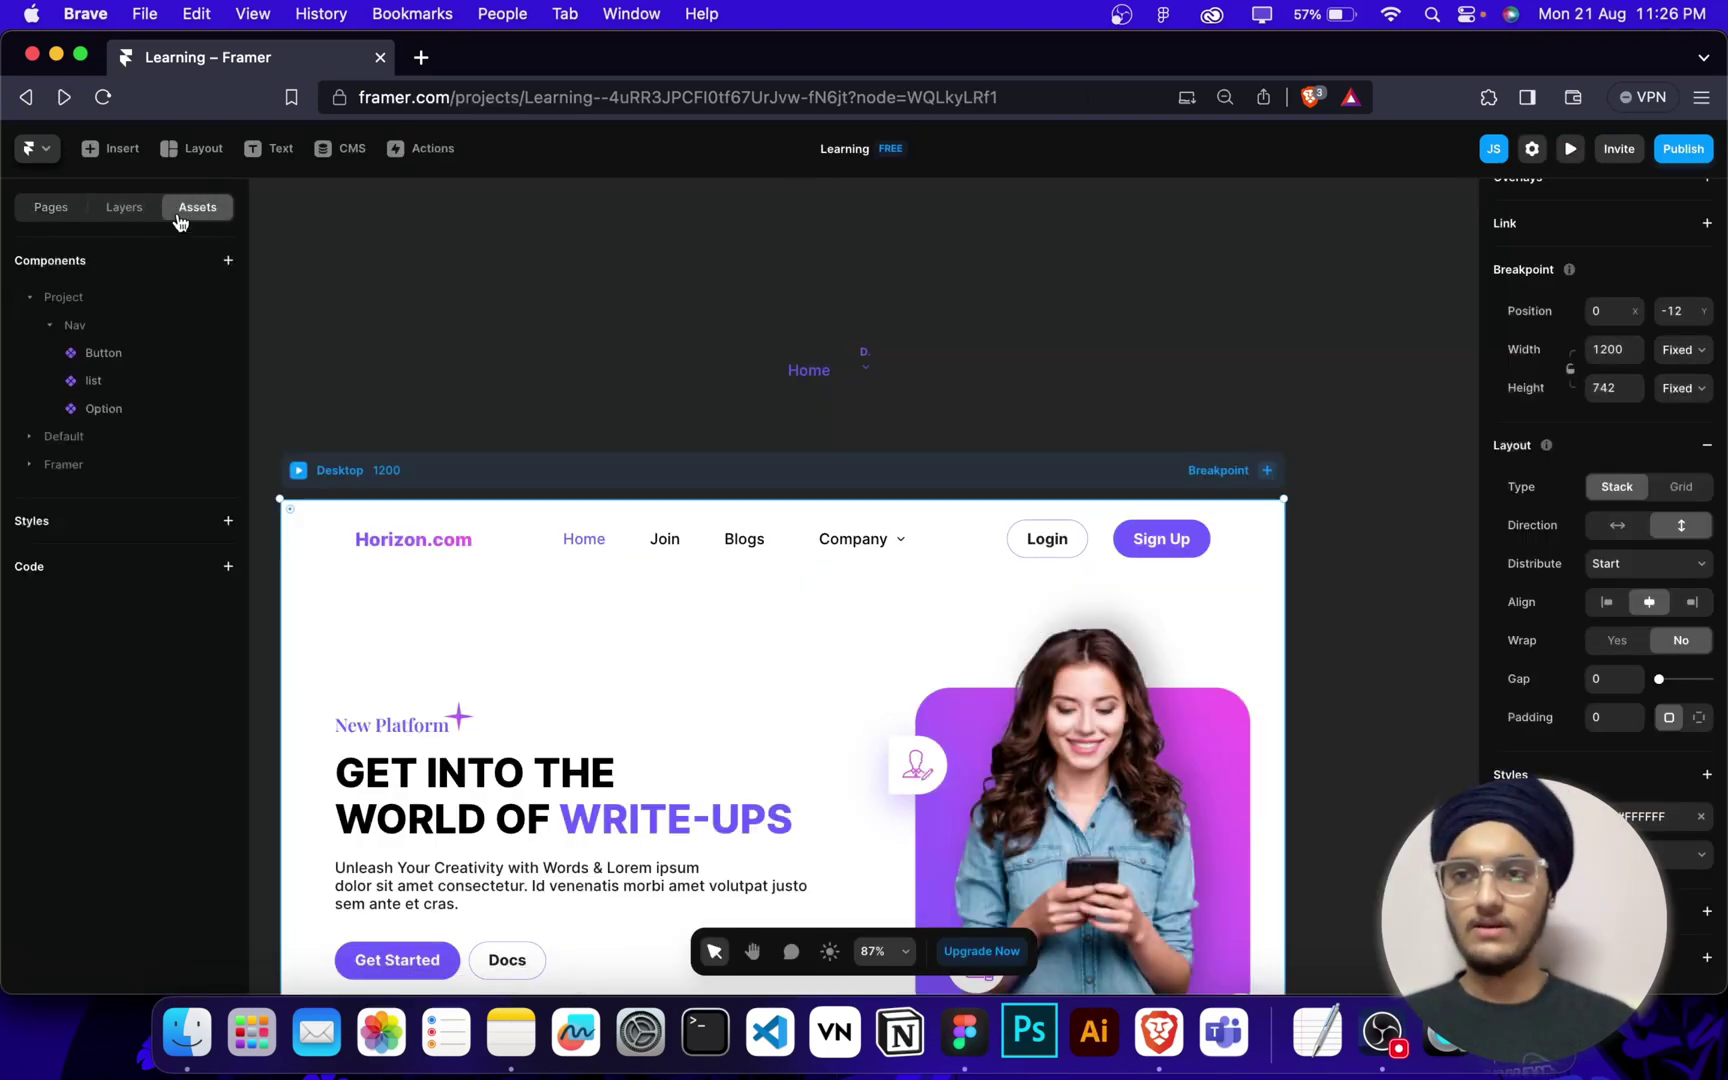
{"action": "double_click", "coordinate": [135, 383]}
{"action": "scroll", "coordinate": [1650, 690], "scroll_direction": "down", "scroll_amount": 5}
{"action": "left_click", "coordinate": [1660, 680]}
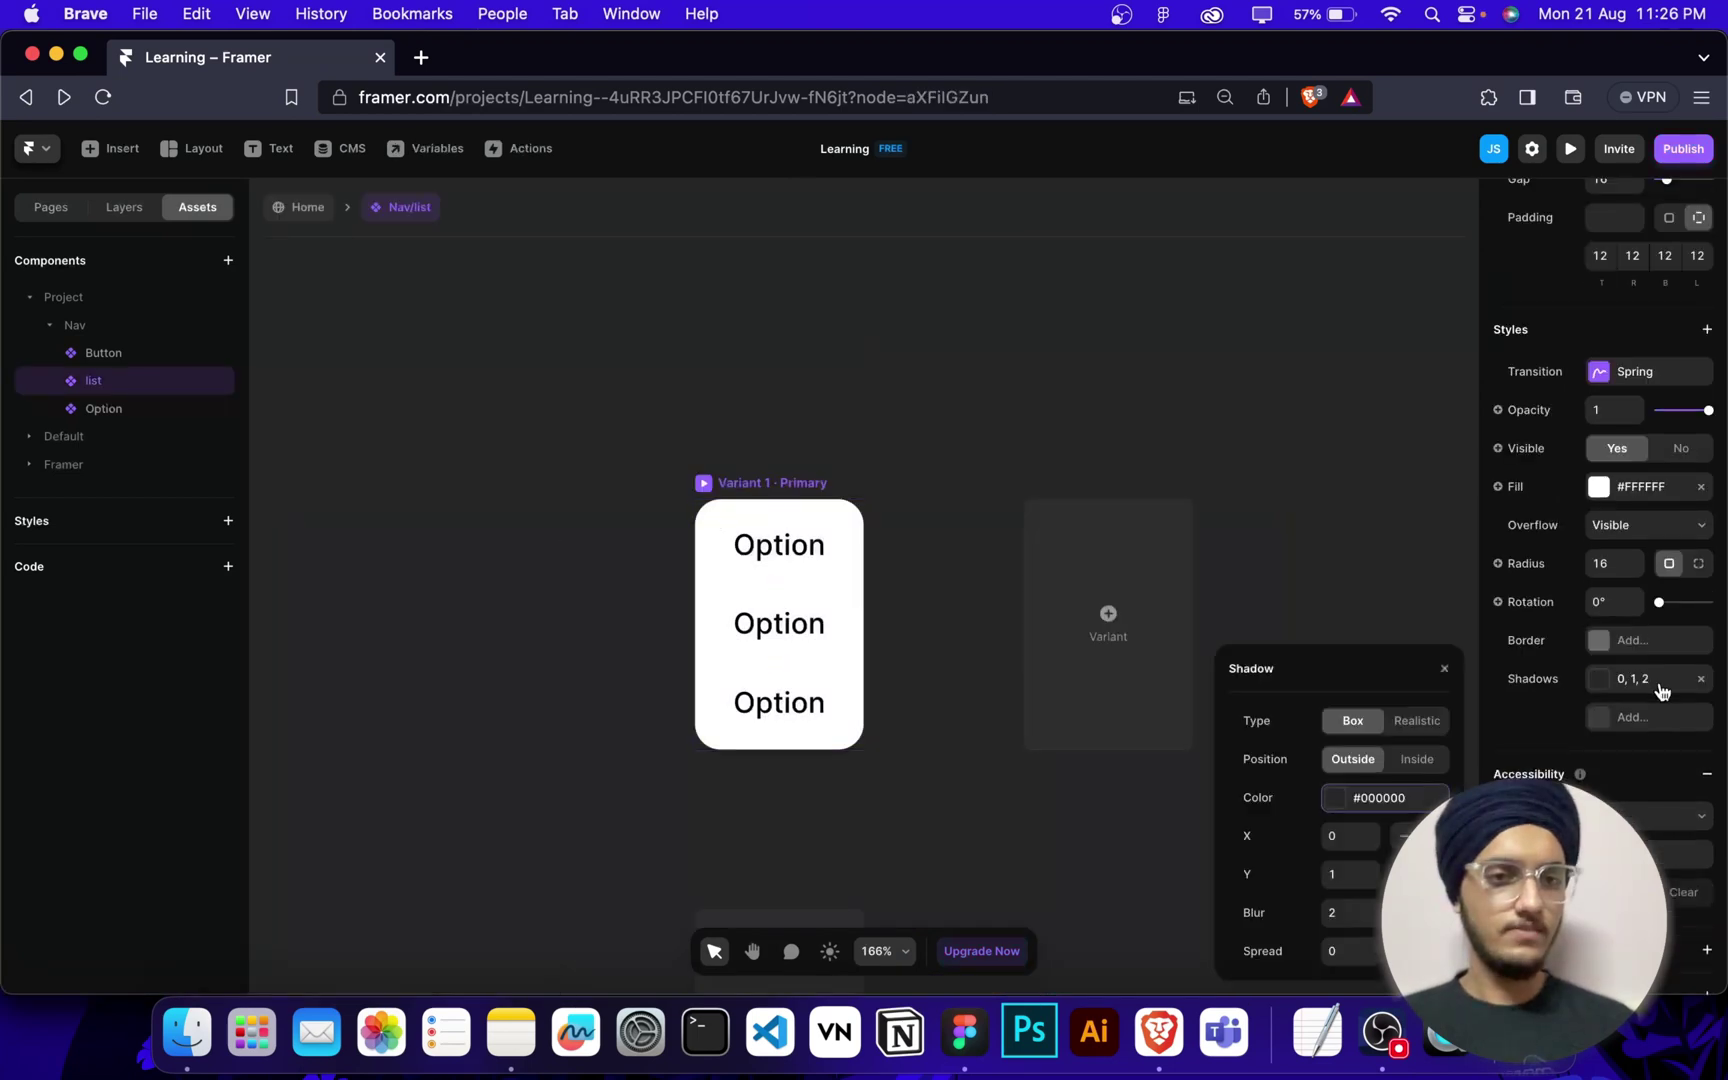
{"action": "left_click", "coordinate": [1340, 870]}
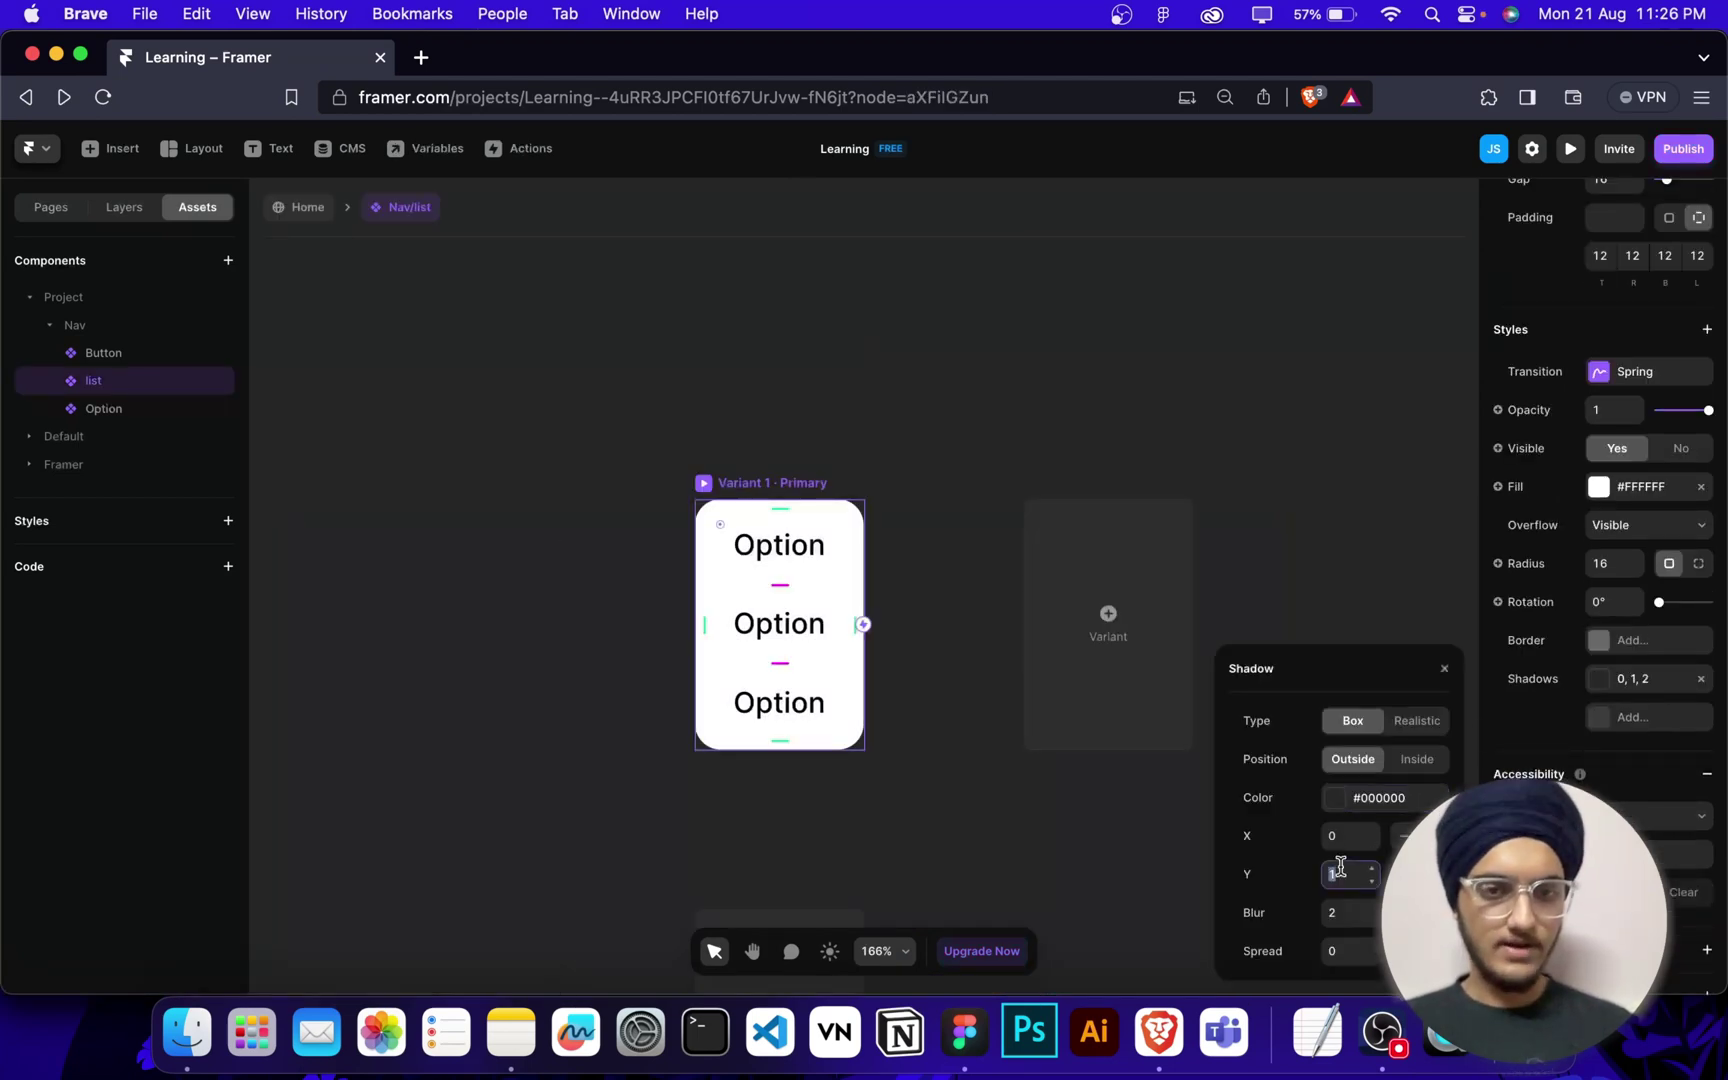
{"action": "left_click", "coordinate": [1347, 918]}
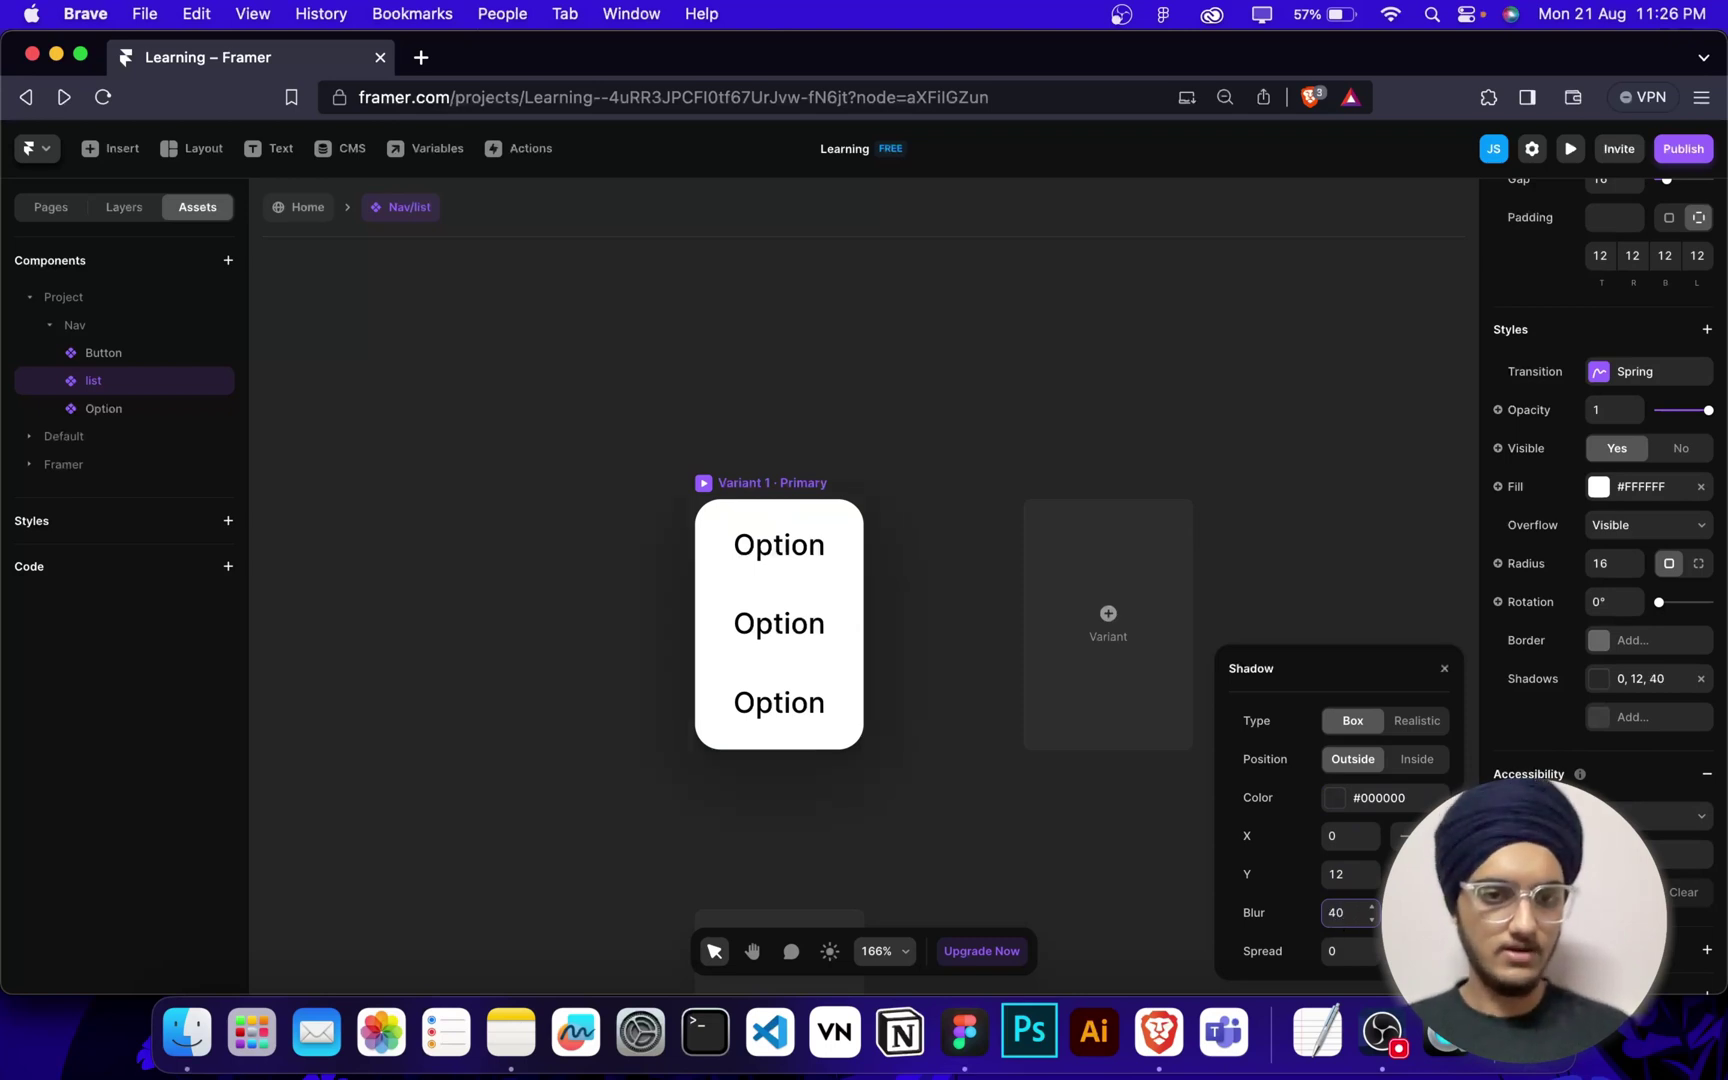
{"action": "left_click", "coordinate": [1392, 803]}
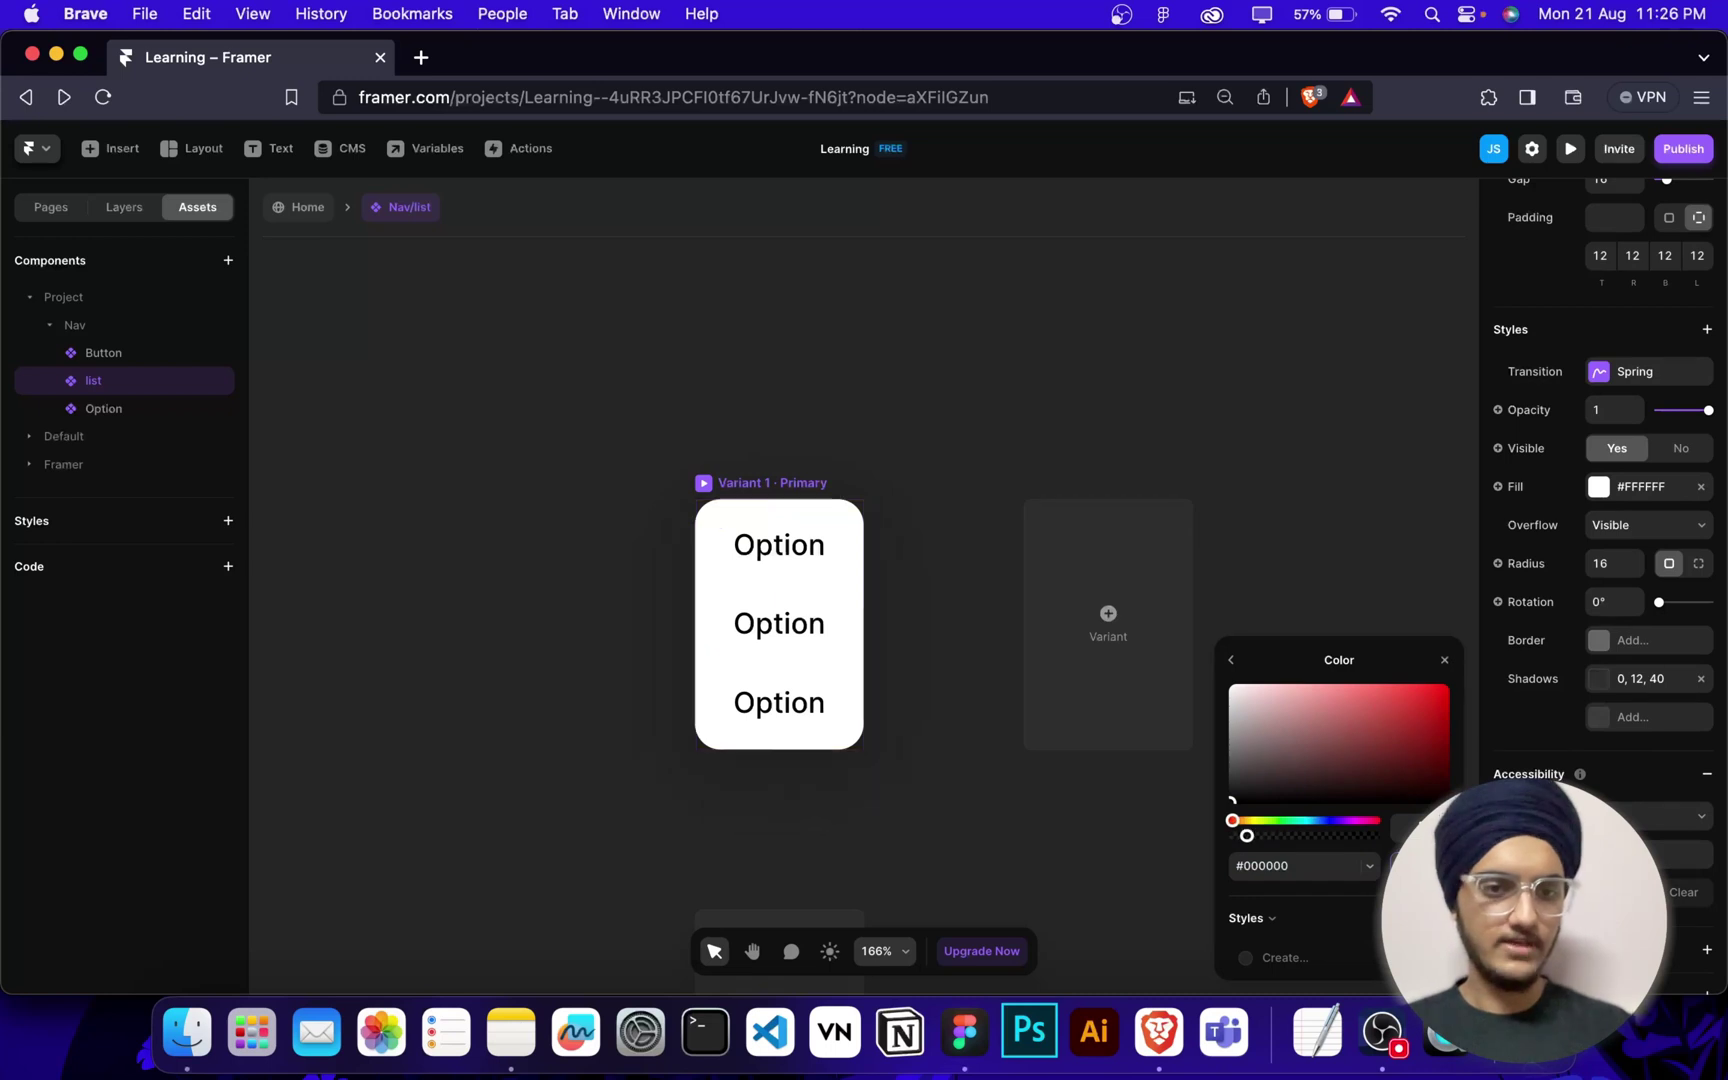
{"action": "left_click", "coordinate": [1257, 518]}
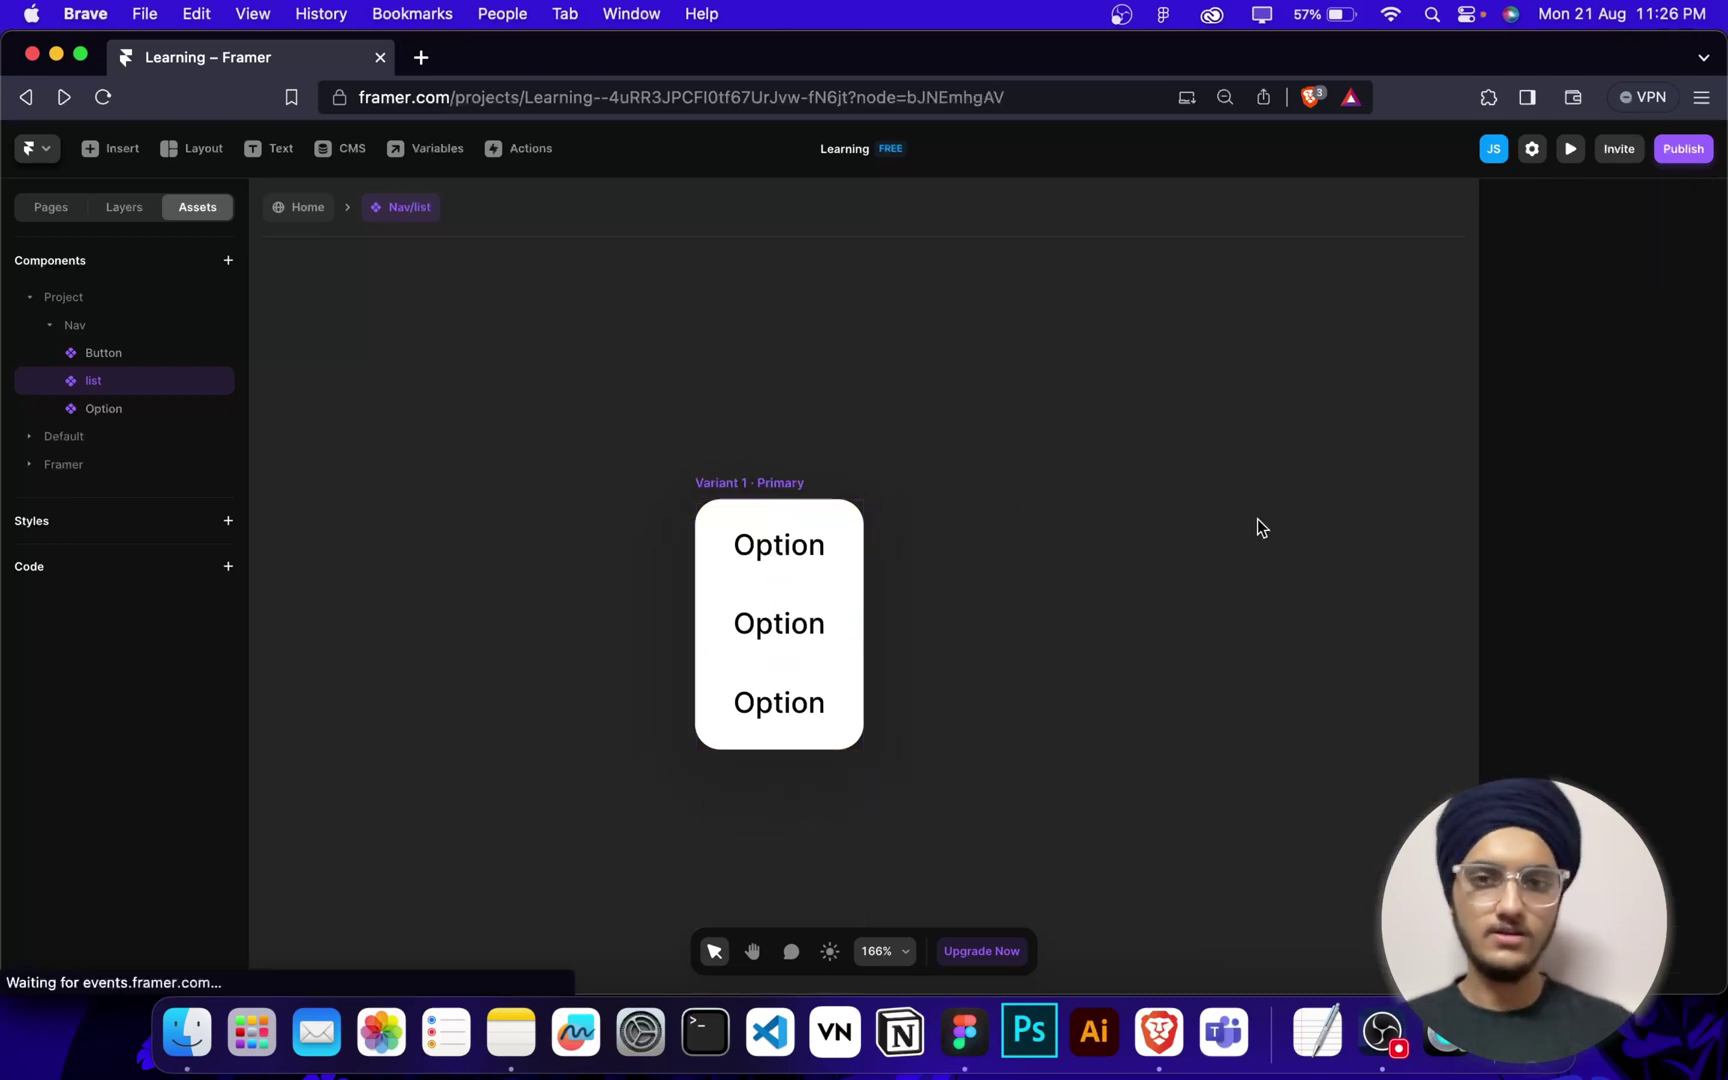
{"action": "left_click", "coordinate": [48, 206]}
Preview the Home page and hover Company to show the shadowed three-Option list.
{"action": "left_click", "coordinate": [105, 298]}
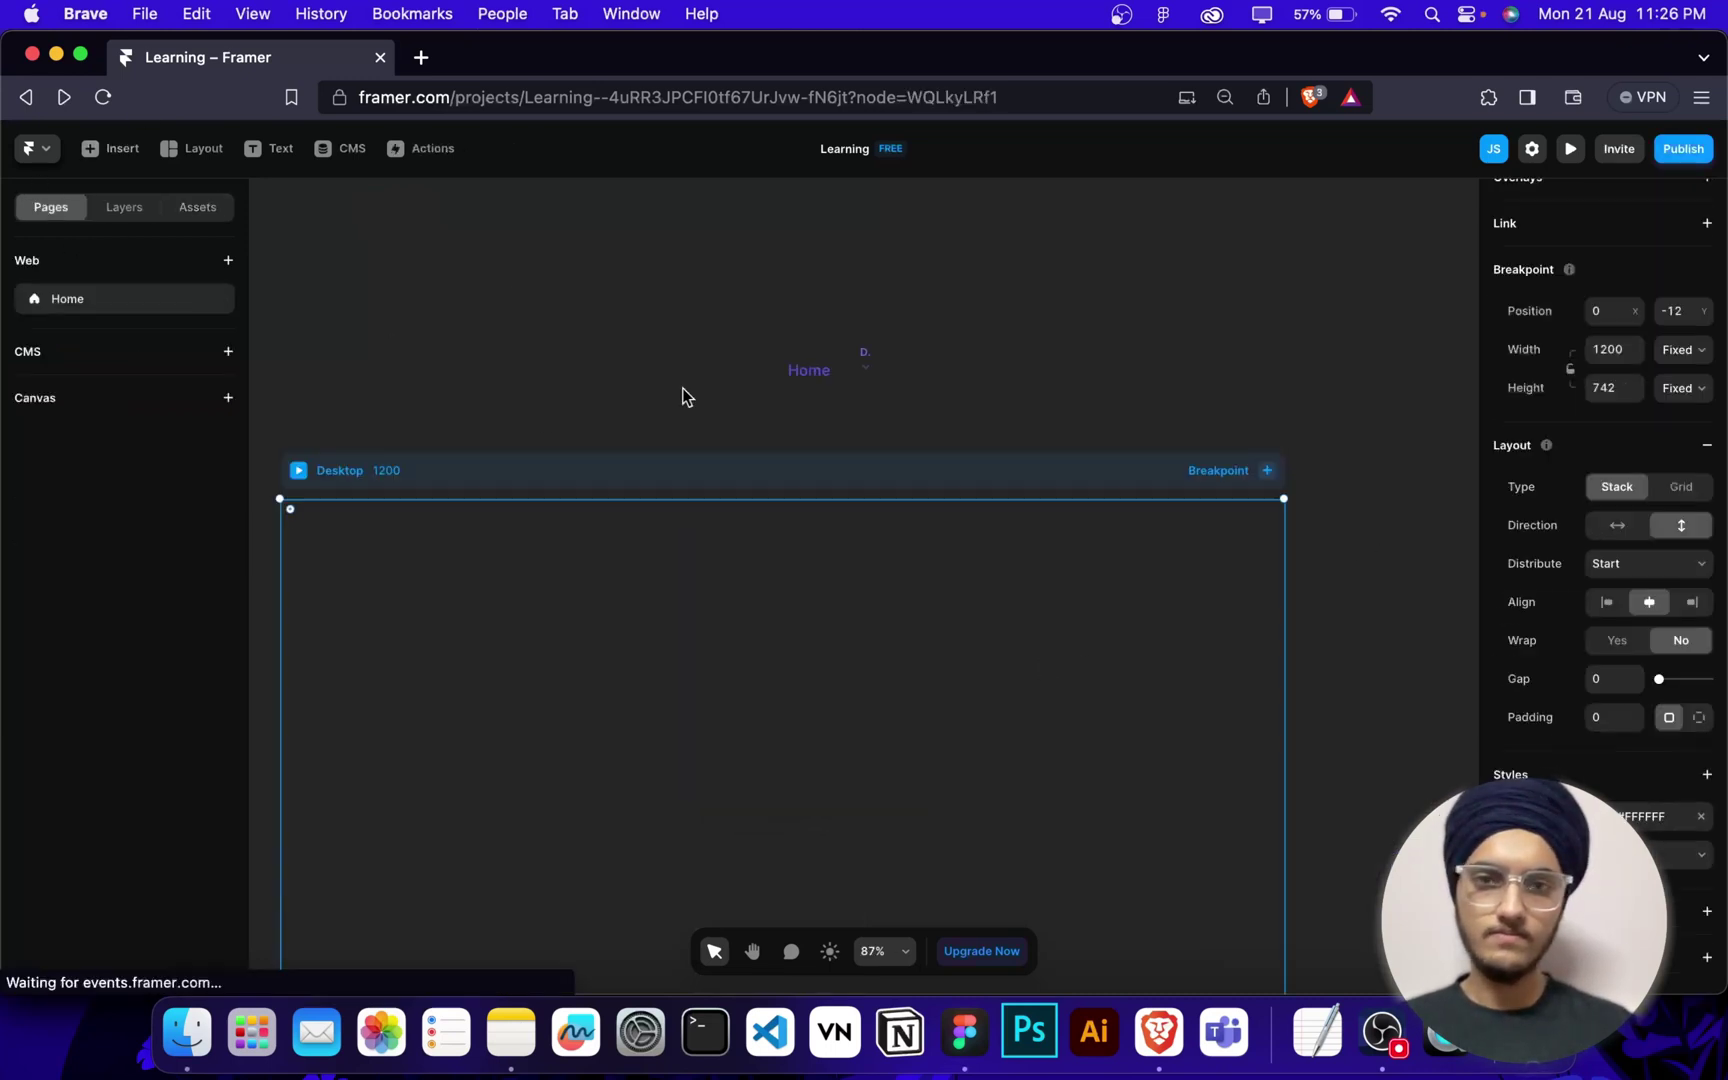
{"action": "left_click", "coordinate": [1570, 149]}
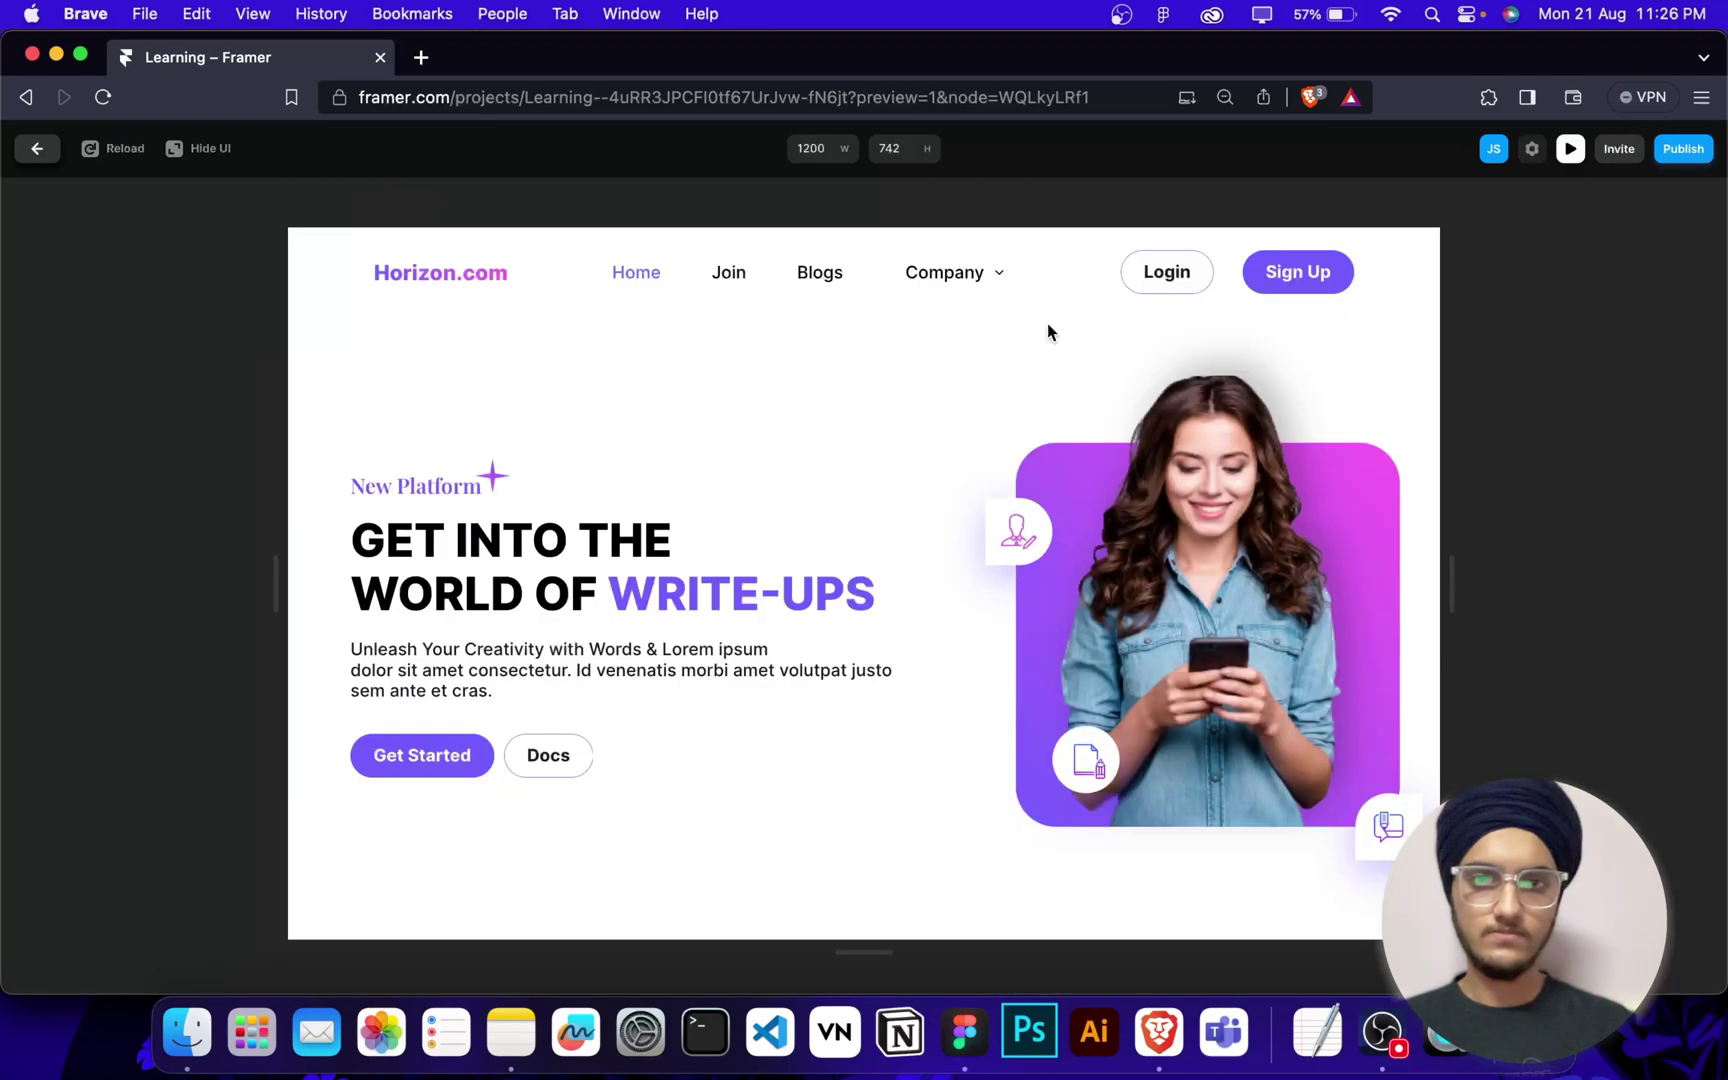
{"action": "mouse_move", "coordinate": [966, 265]}
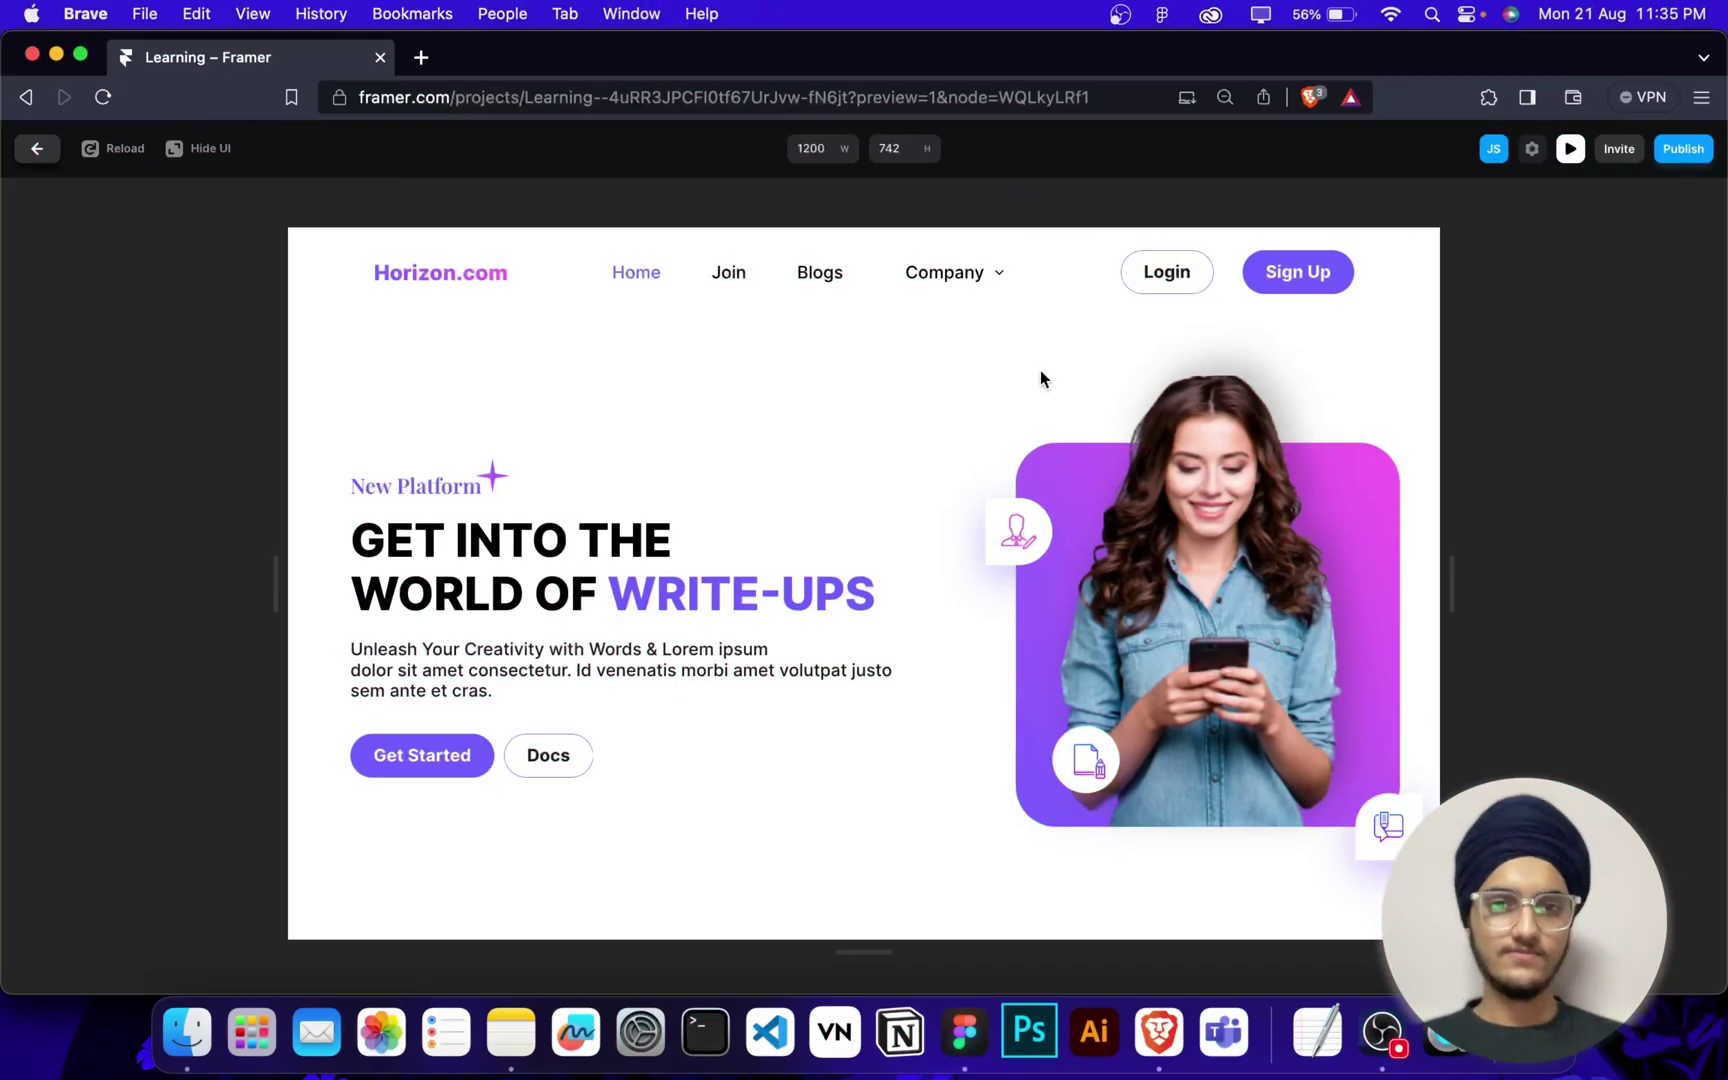
{"action": "mouse_move", "coordinate": [978, 277]}
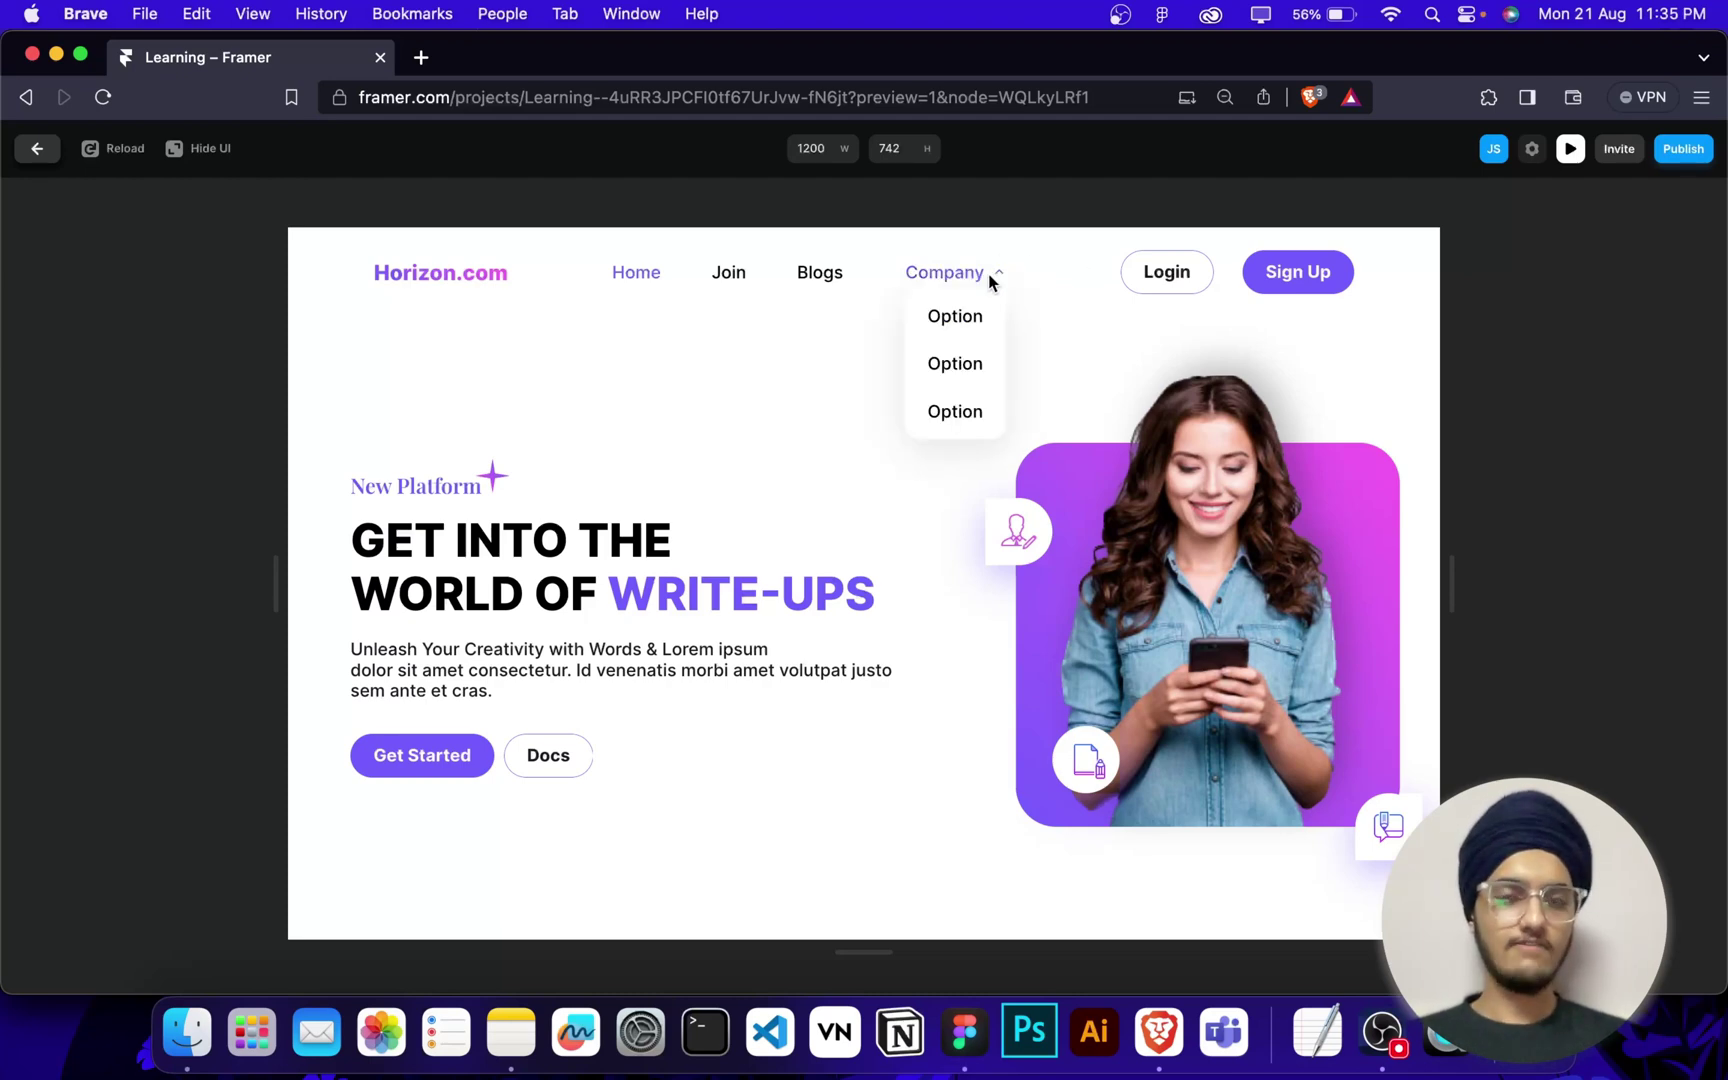
{"action": "mouse_move", "coordinate": [940, 405]}
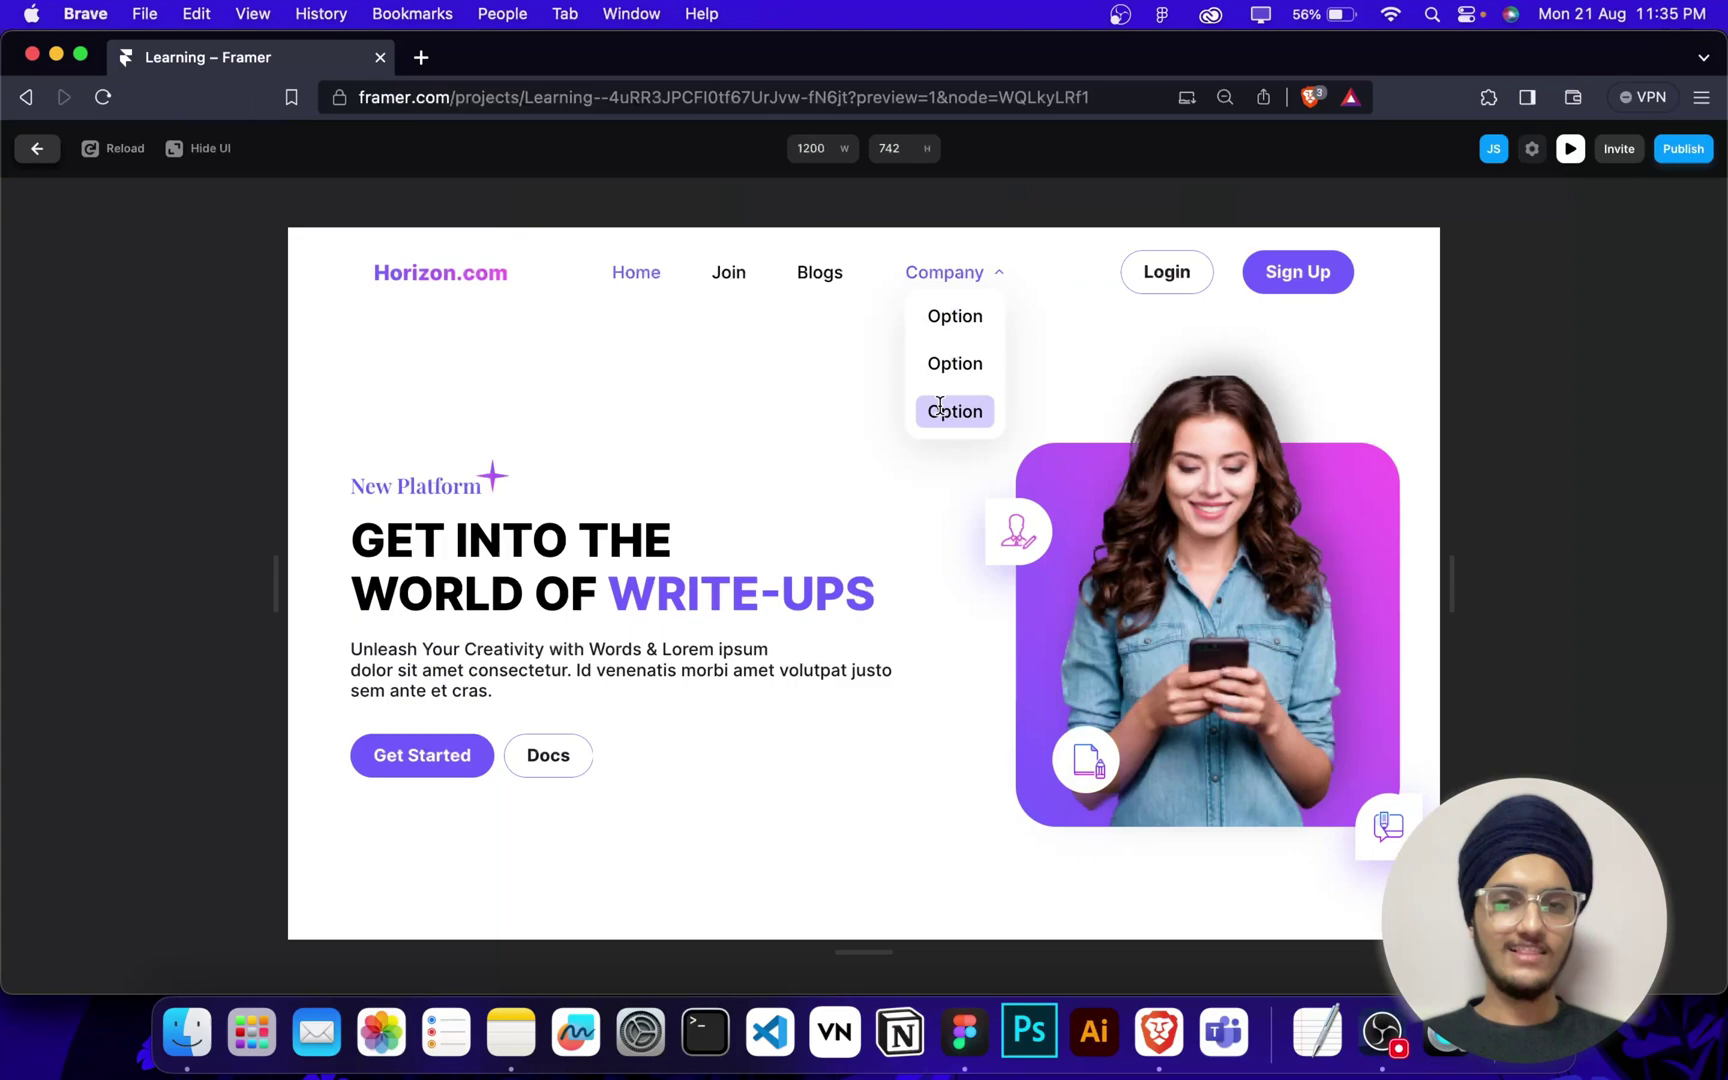